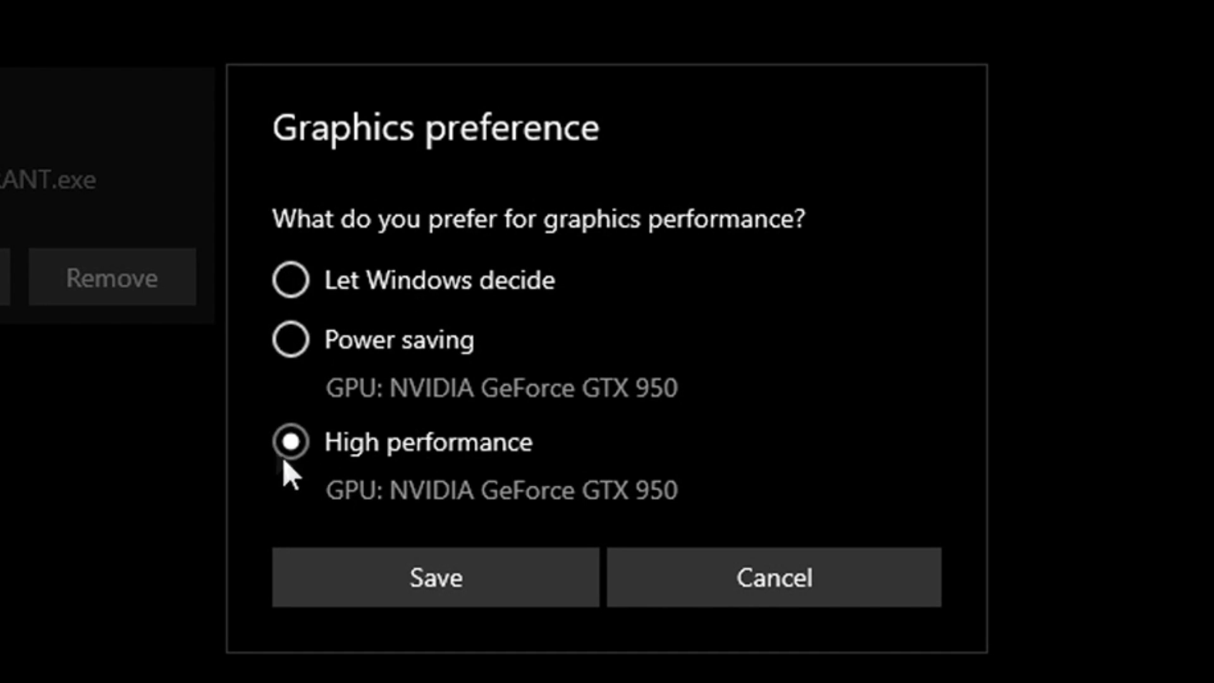
Save the High performance graphics preference for VALORANT.exe and close the Windows settings
{"action": "left_click", "coordinate": [410, 565]}
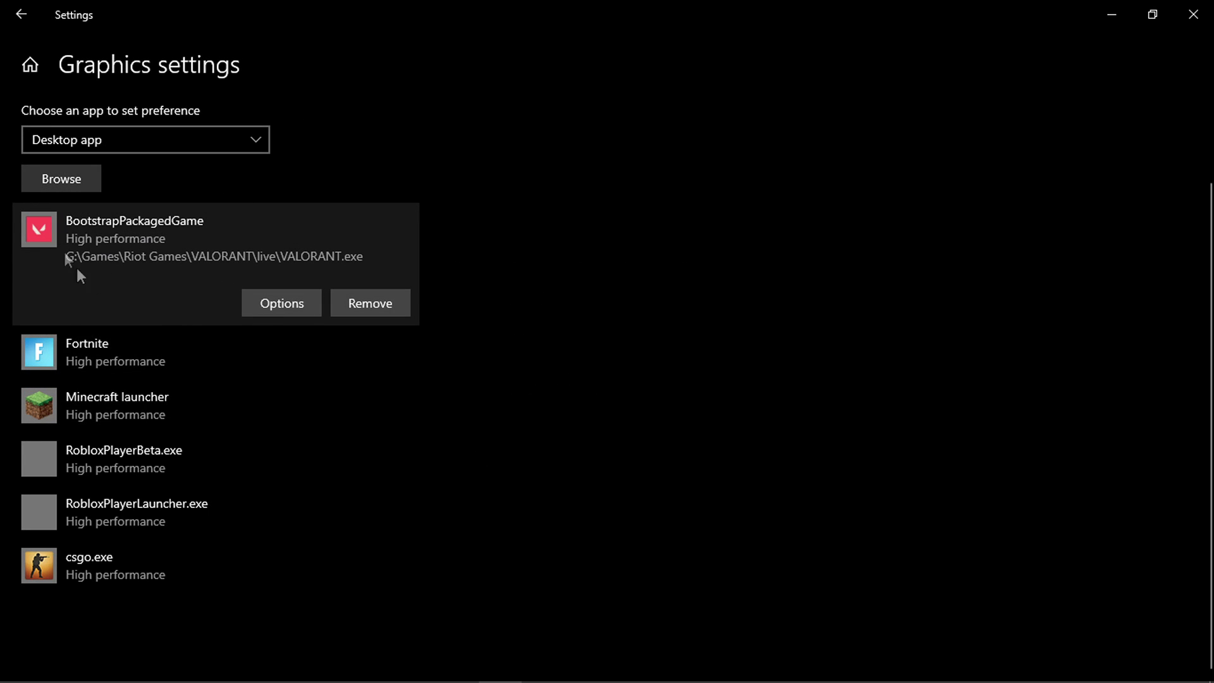
{"action": "left_click", "coordinate": [1197, 9]}
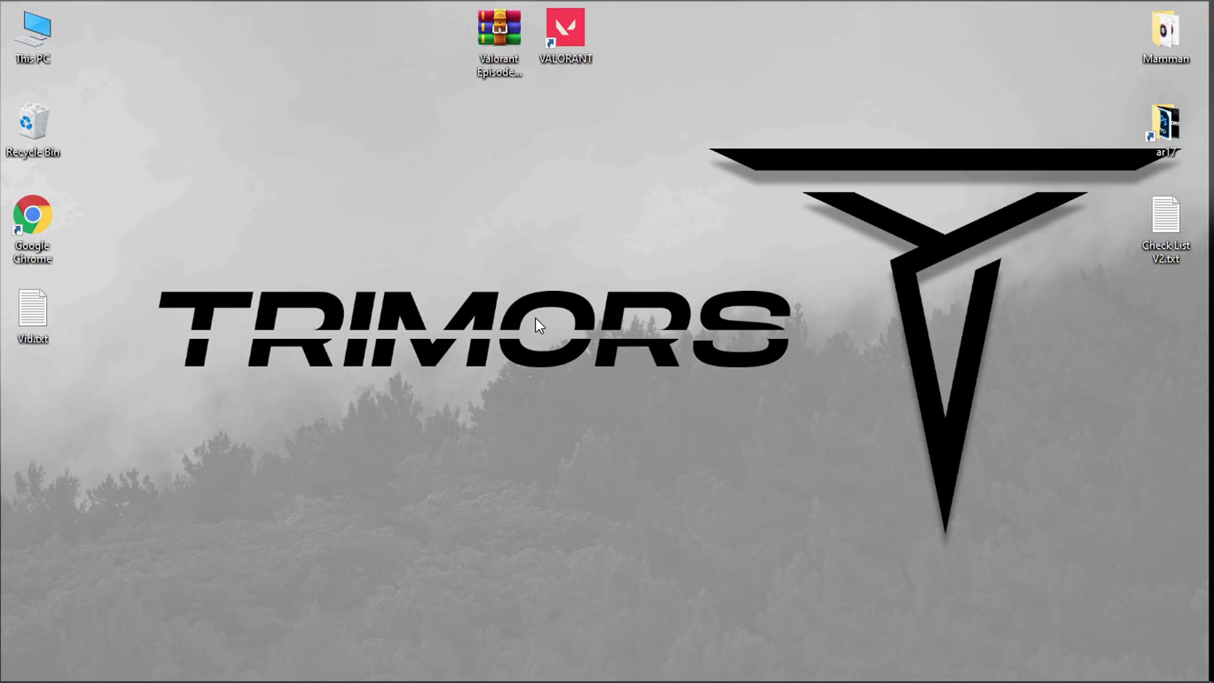
Go to the VALORANT desktop shortcut's file location and open the compatibility properties of VALORANT.exe
{"action": "right_click", "coordinate": [553, 43]}
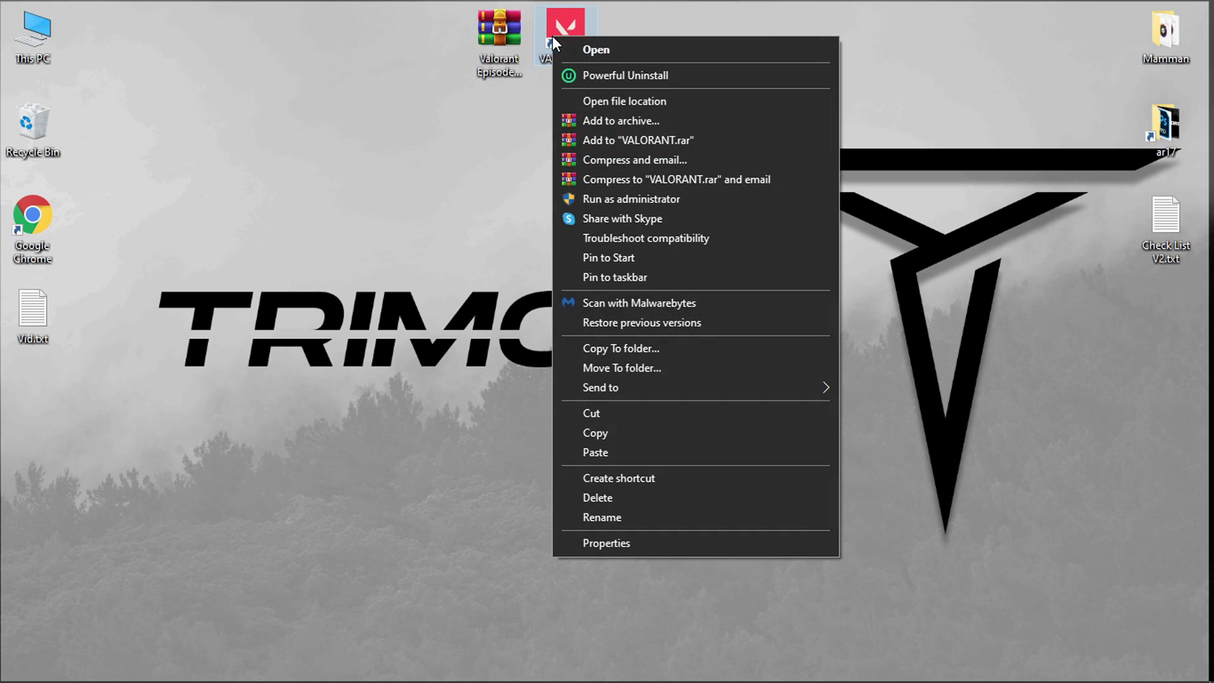
{"action": "left_click", "coordinate": [641, 100]}
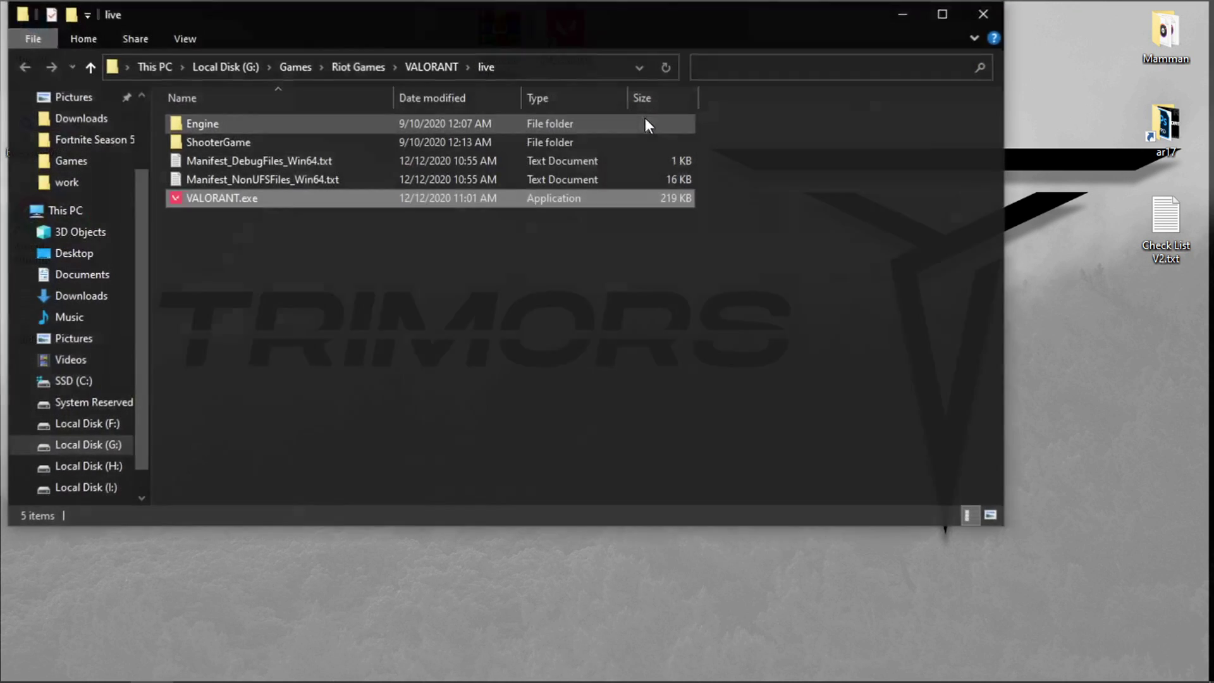
{"action": "right_click", "coordinate": [364, 199]}
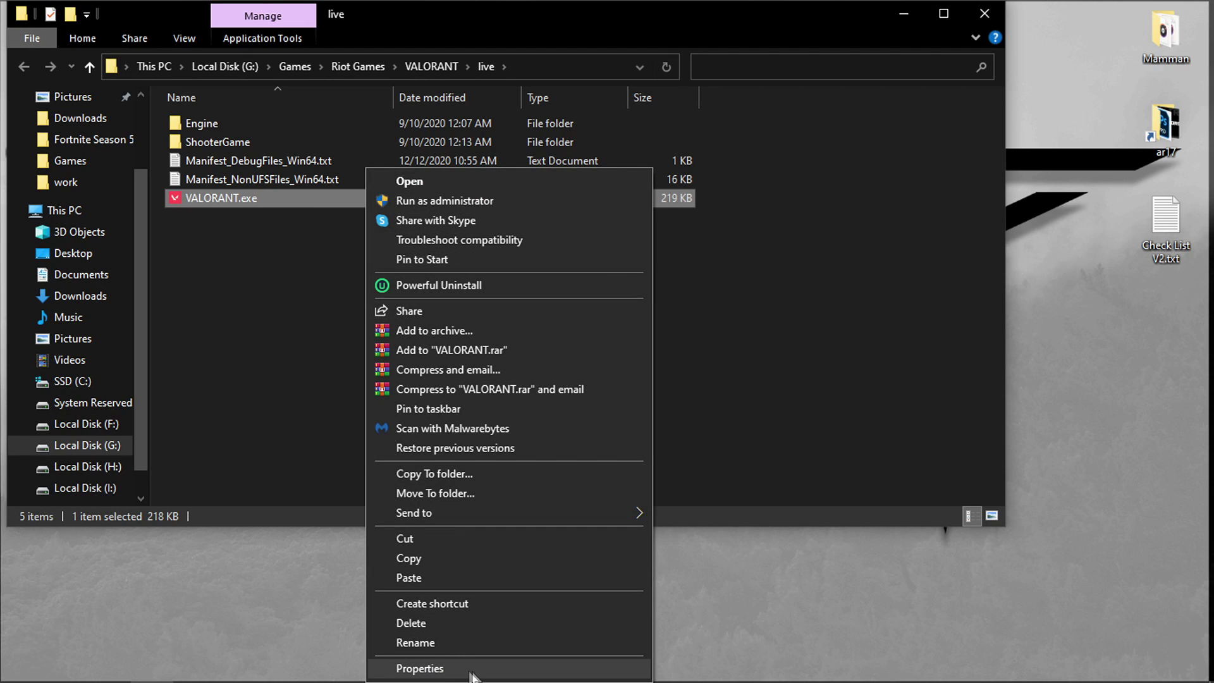
{"action": "left_click", "coordinate": [420, 668]}
{"action": "left_click_drag", "start_coordinate": [534, 202], "coordinate": [560, 115]}
{"action": "left_click", "coordinate": [554, 162]}
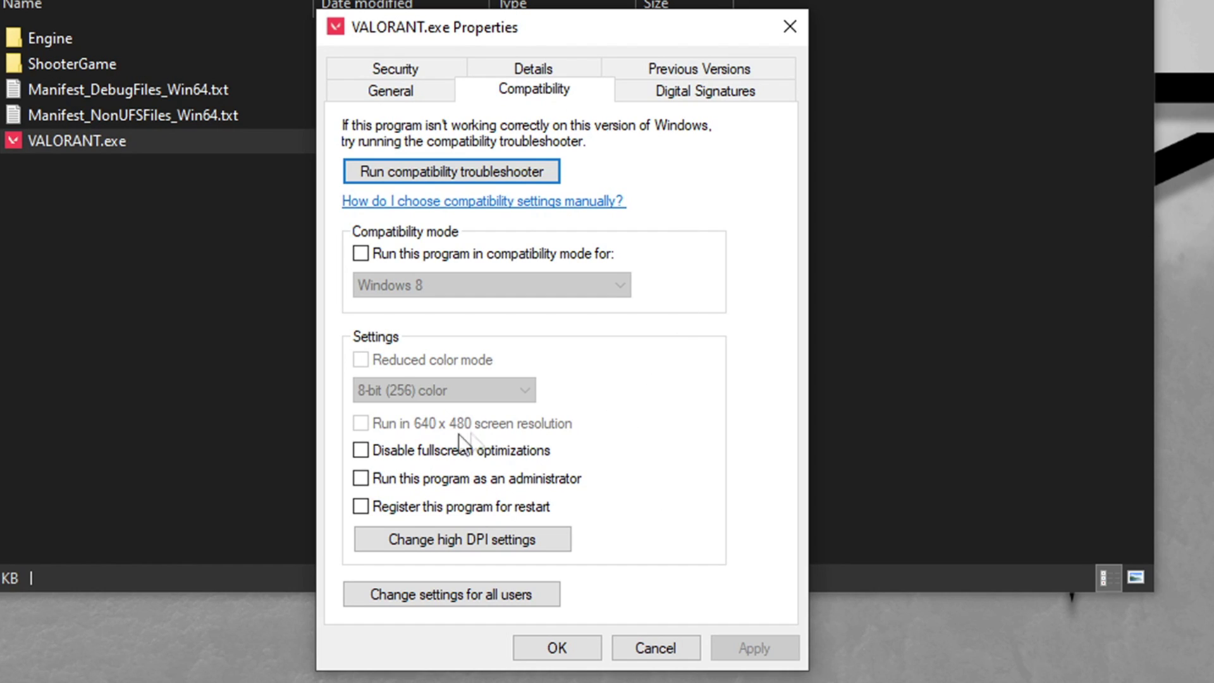
Disable fullscreen optimizations for VALORANT.exe and override its high DPI scaling behavior with scaling performed by Application
{"action": "left_click", "coordinate": [479, 531]}
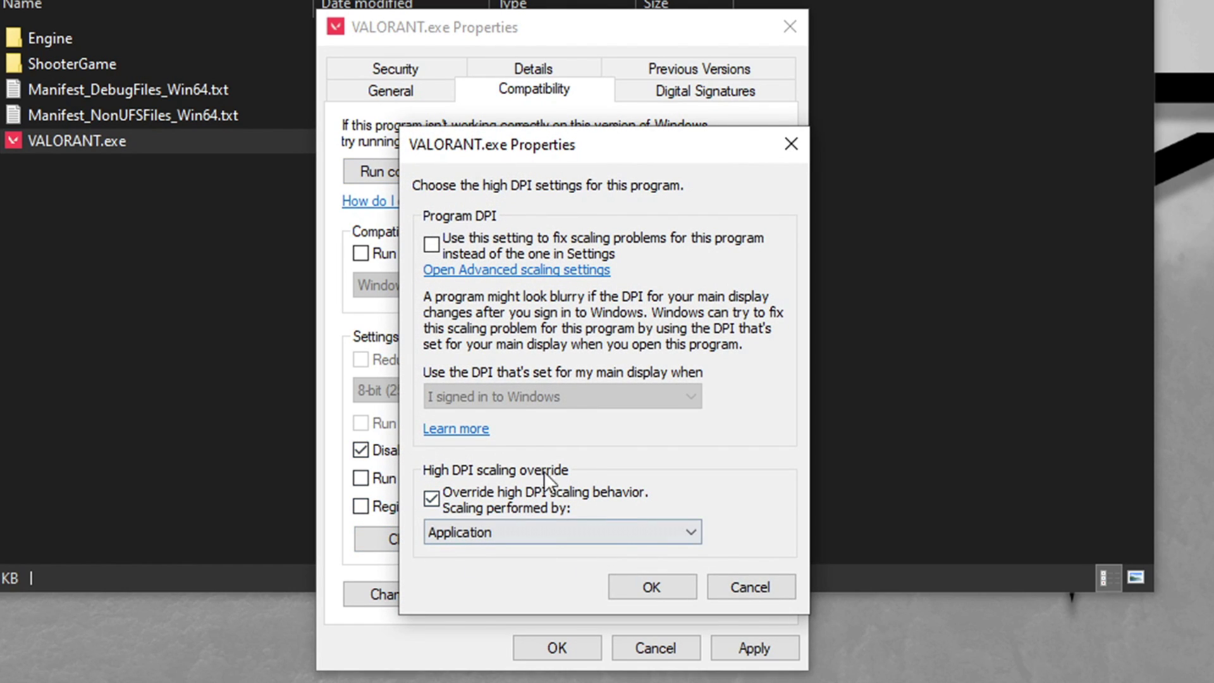
{"action": "left_click", "coordinate": [572, 533]}
{"action": "left_click", "coordinate": [488, 557]}
{"action": "left_click", "coordinate": [661, 580]}
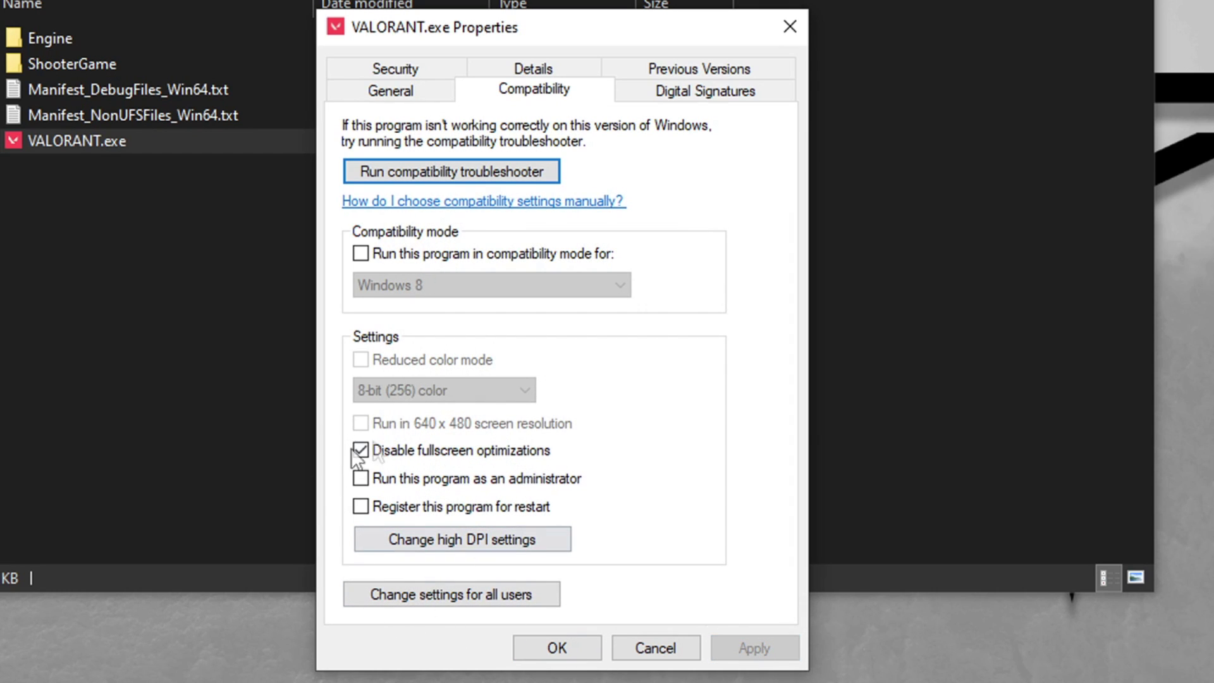
{"action": "left_click", "coordinate": [547, 651]}
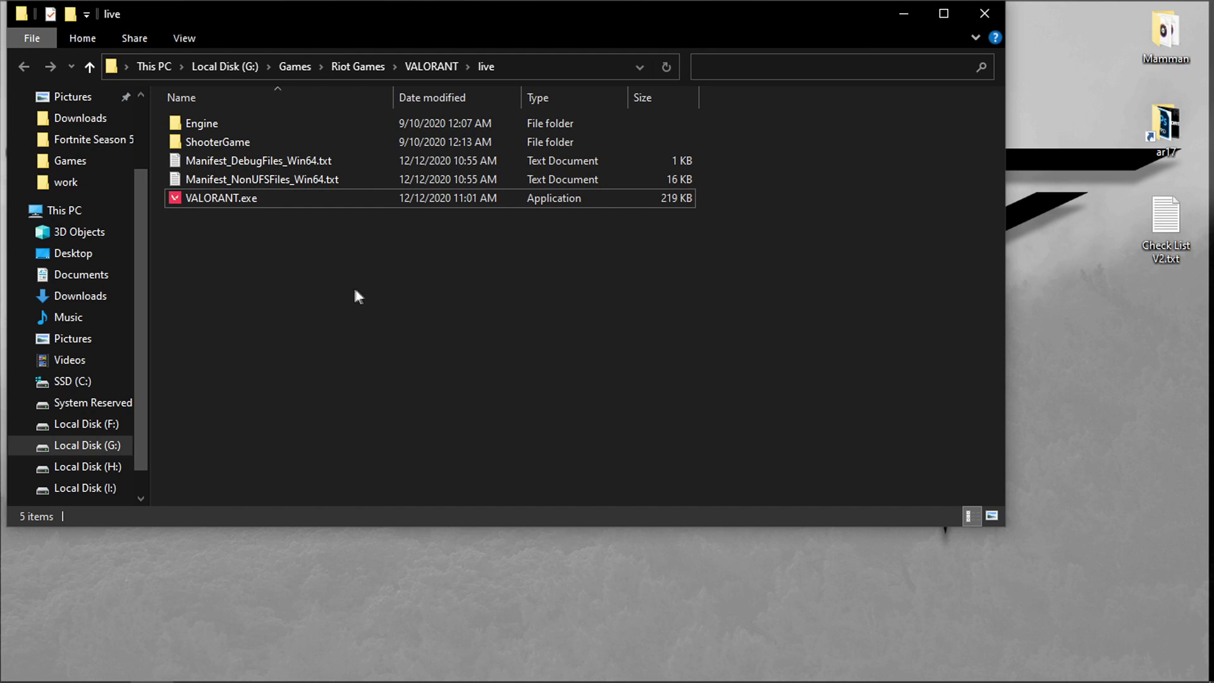
{"action": "left_click", "coordinate": [985, 13]}
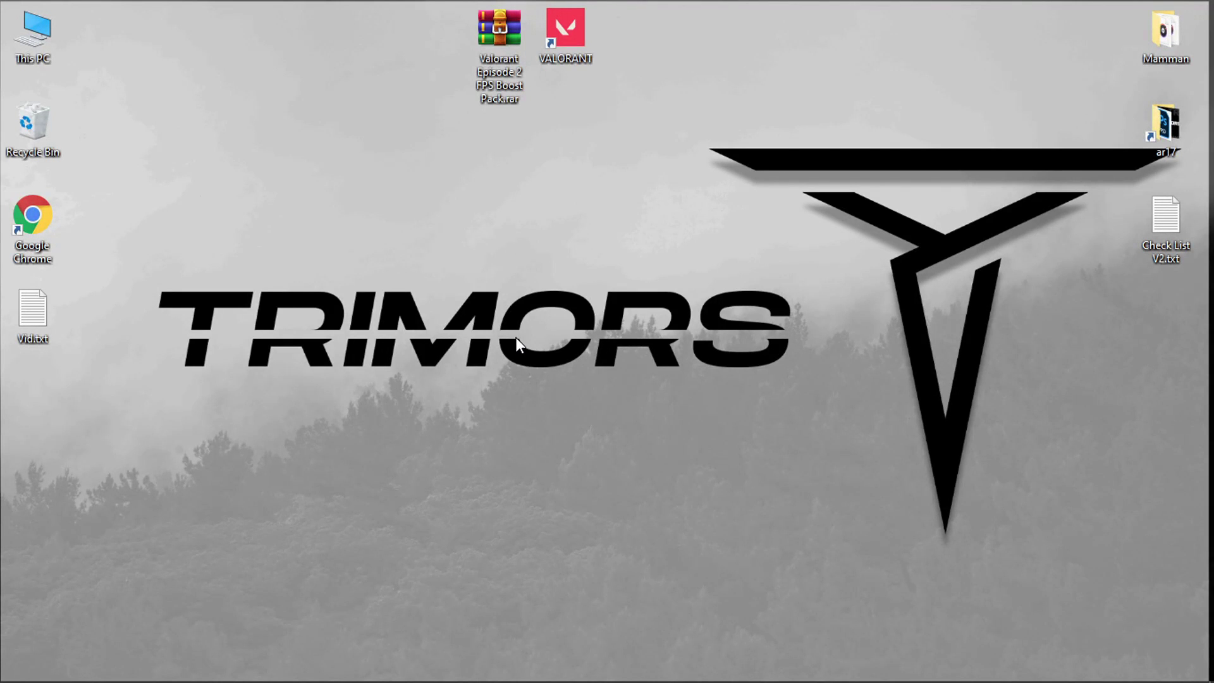
Extract the Valorant Episode 2 FPS Boost Pack folder from its RAR archive to the desktop, closing the archive when done
{"action": "double_click", "coordinate": [483, 52]}
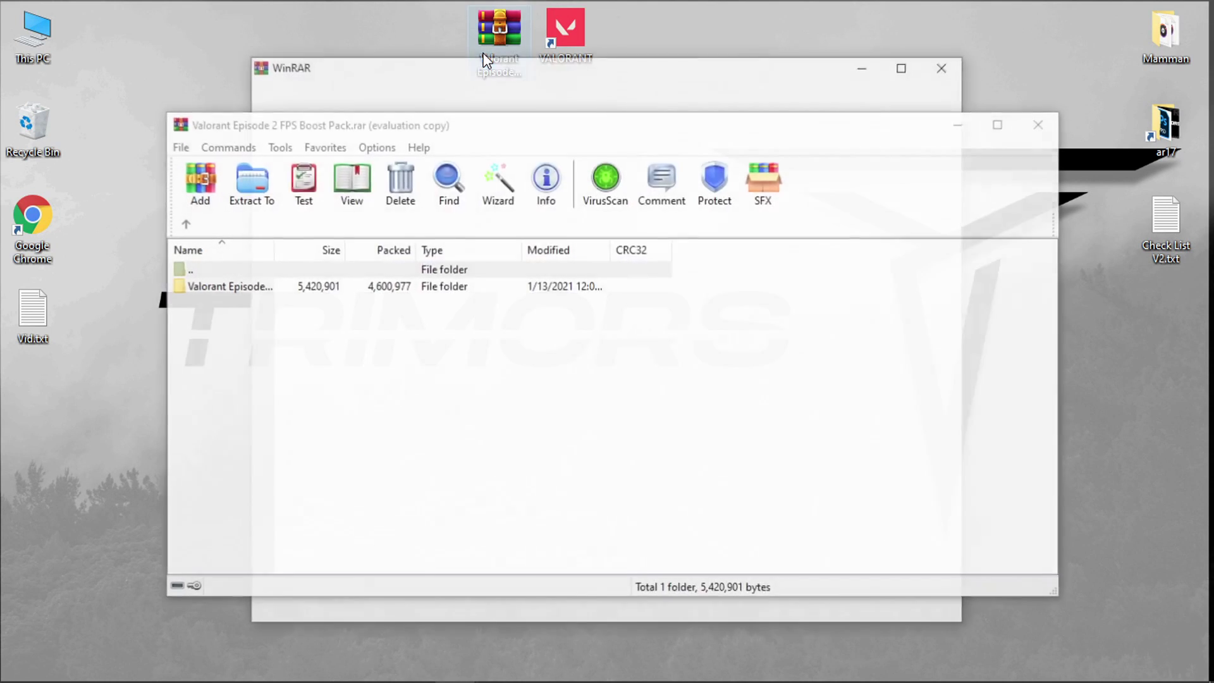
{"action": "left_click", "coordinate": [939, 72]}
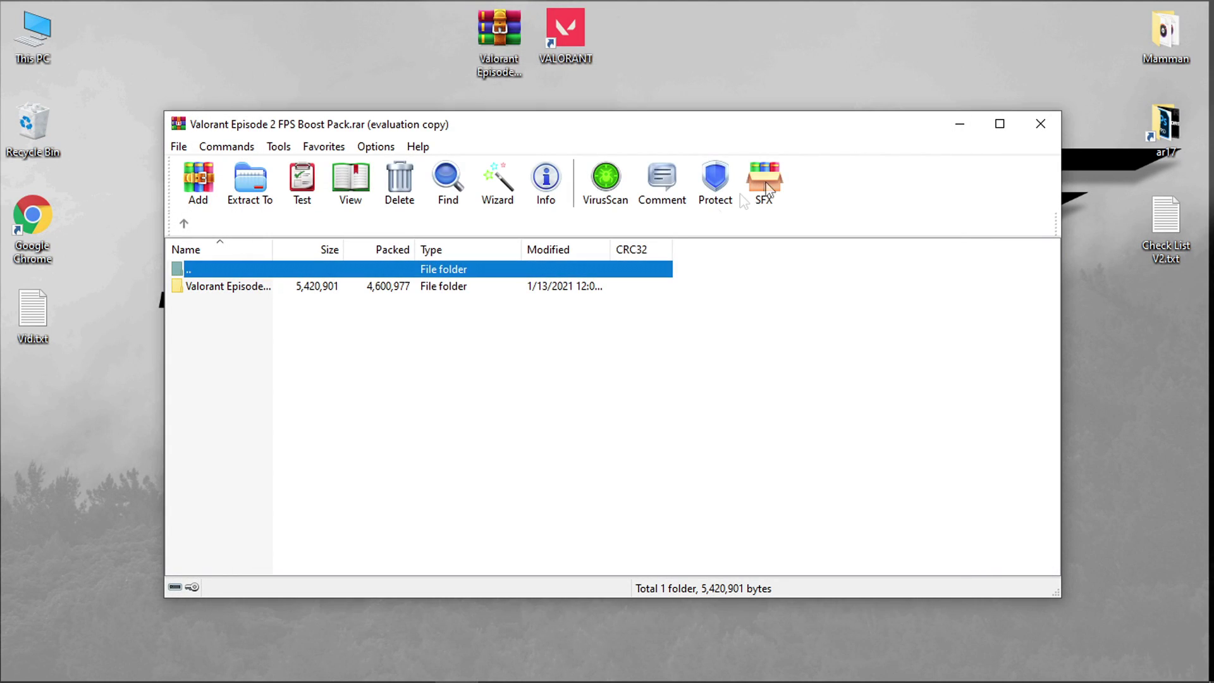
{"action": "left_click", "coordinate": [286, 285]}
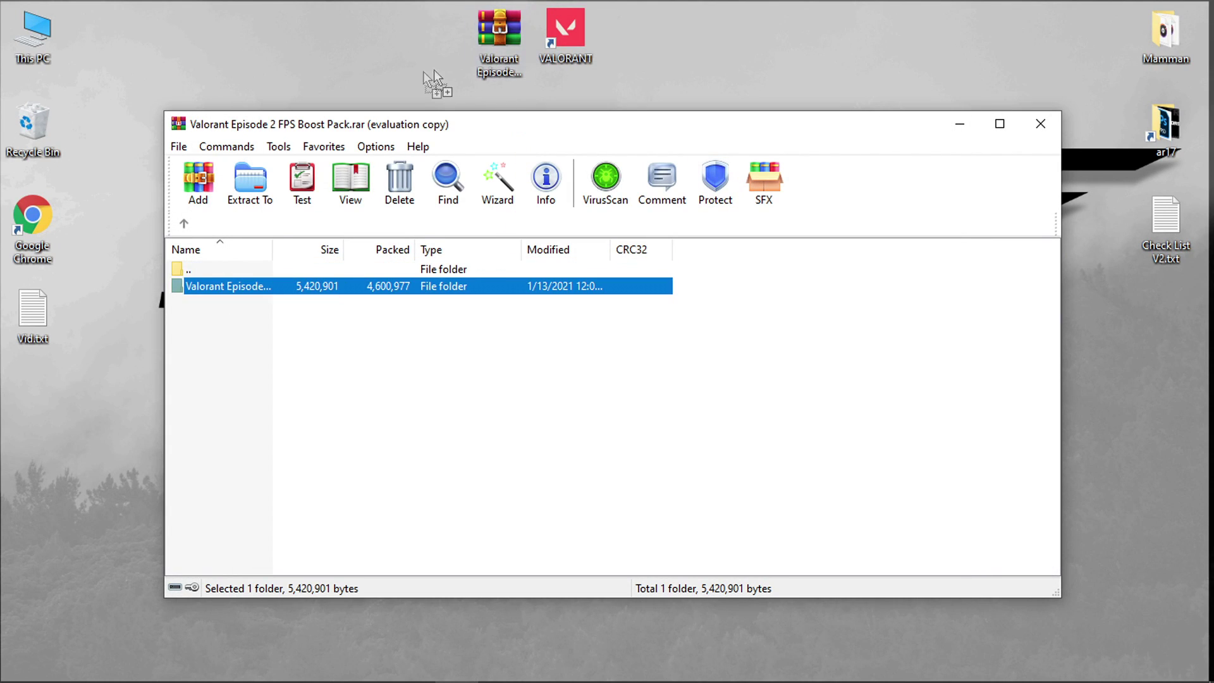
{"action": "left_click_drag", "start_coordinate": [441, 83], "coordinate": [444, 79]}
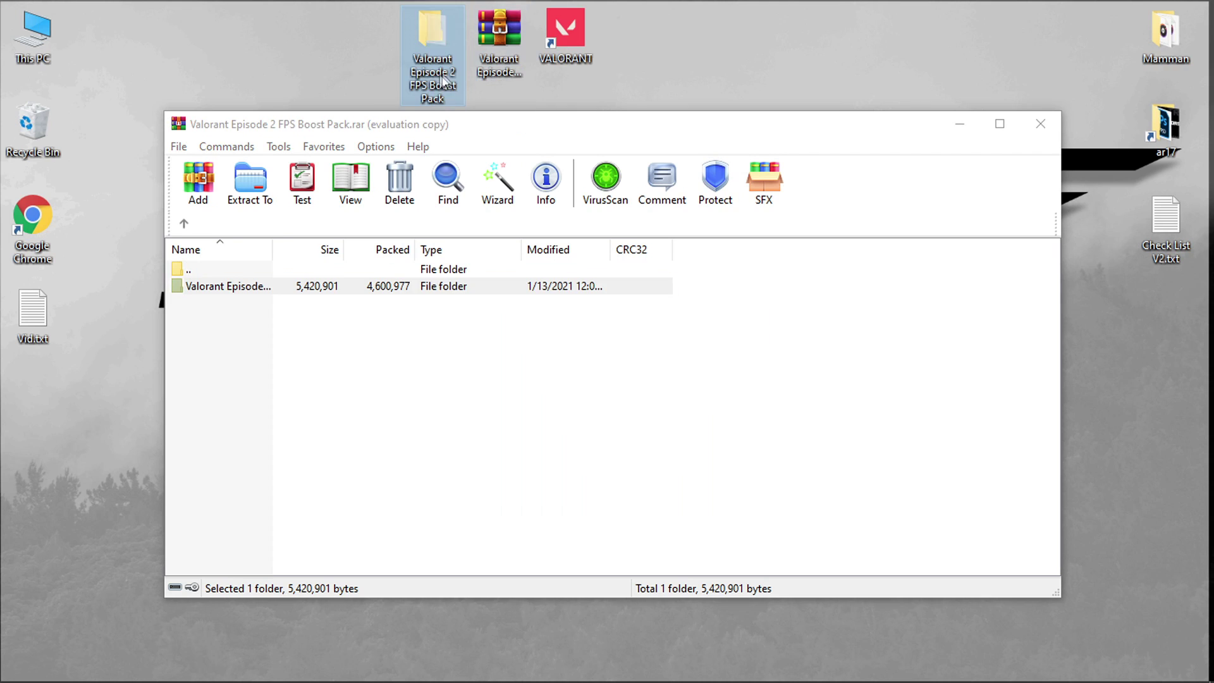
{"action": "left_click", "coordinate": [1031, 133]}
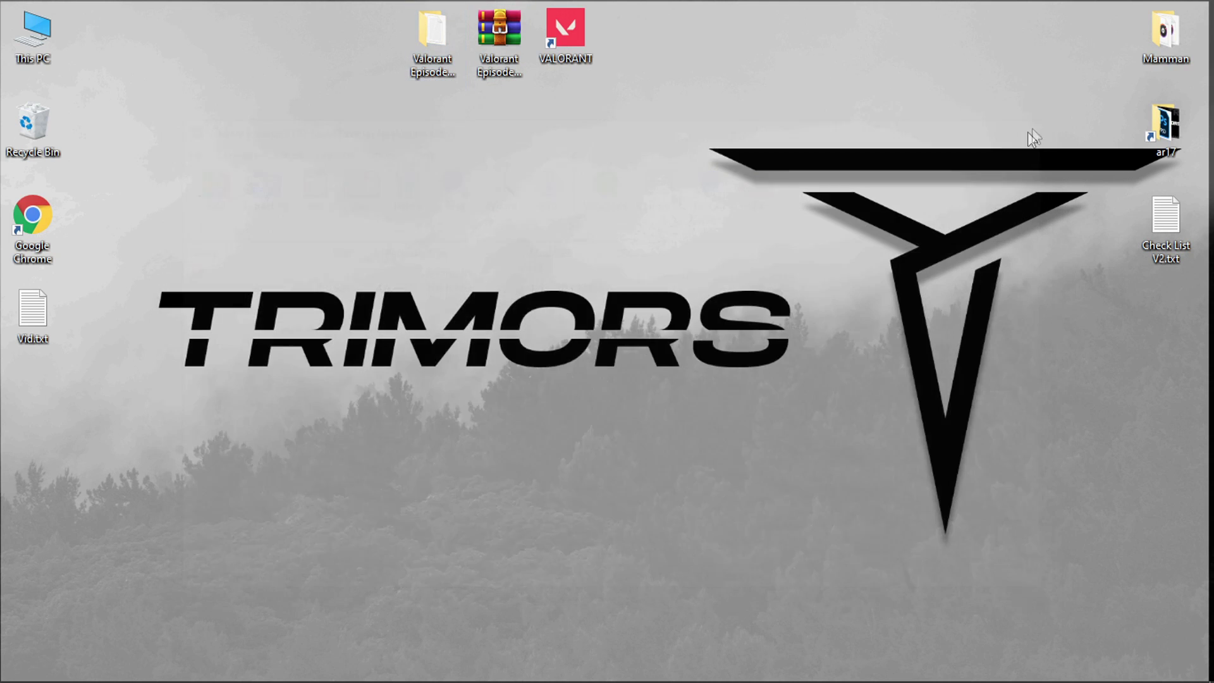
Open the Reg Files folder inside Optimizations in the extracted Valorant Episode 2 FPS Boost Pack folder
{"action": "double_click", "coordinate": [441, 45]}
{"action": "left_click", "coordinate": [315, 123]}
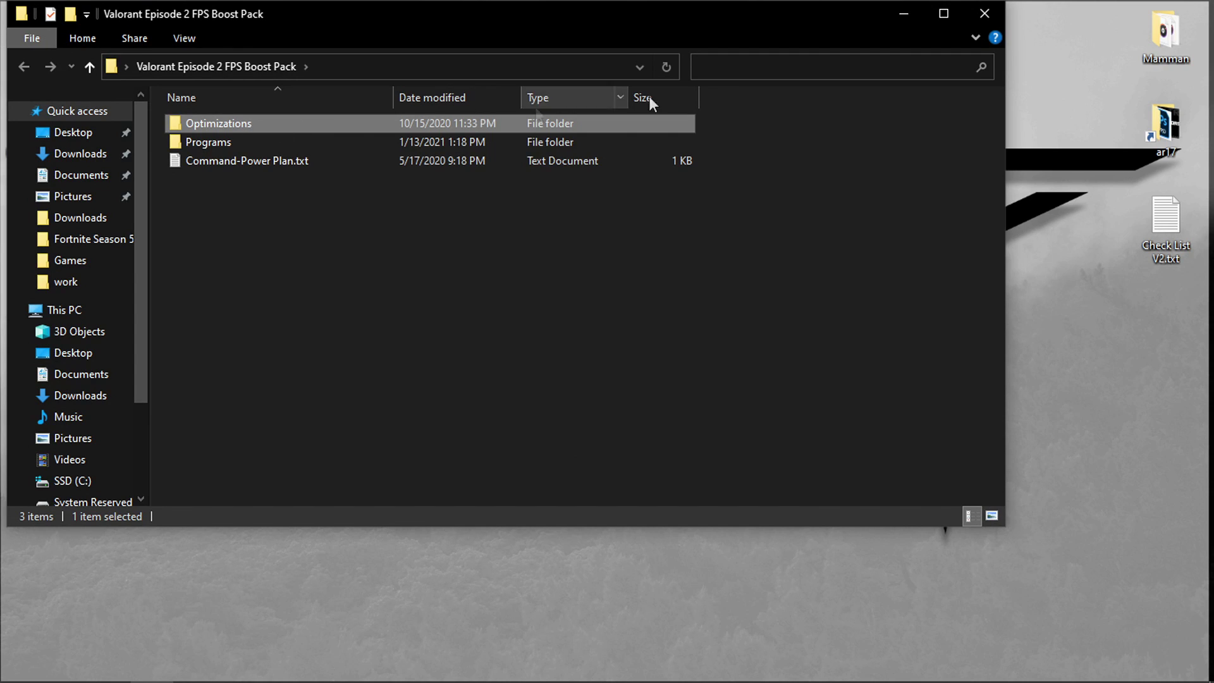
{"action": "left_click", "coordinate": [955, 13]}
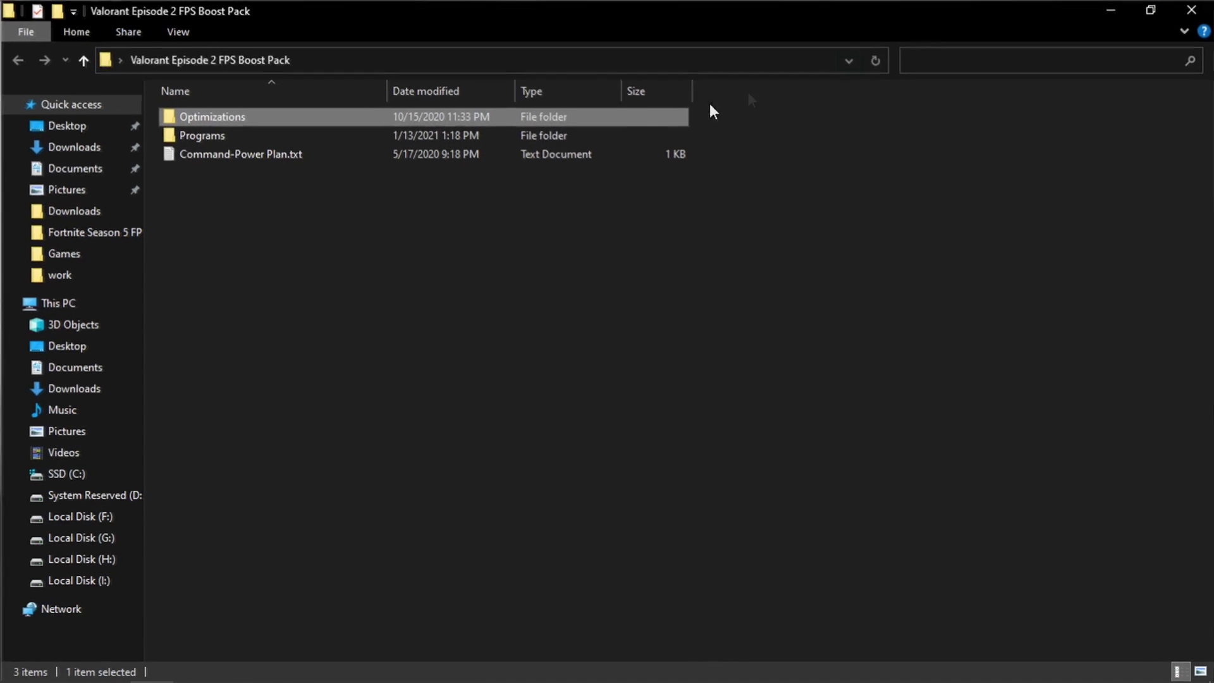
{"action": "double_click", "coordinate": [364, 118]}
{"action": "left_click", "coordinate": [194, 118]}
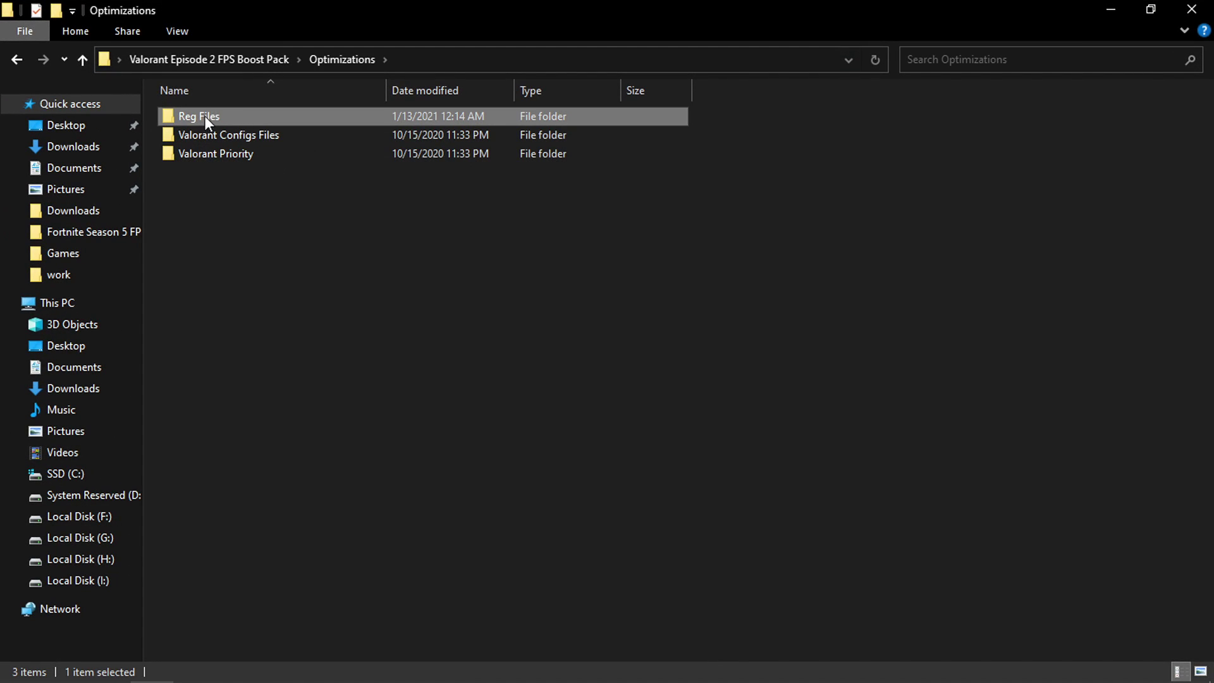
{"action": "double_click", "coordinate": [206, 116]}
{"action": "left_click_drag", "start_coordinate": [267, 302], "coordinate": [267, 105]}
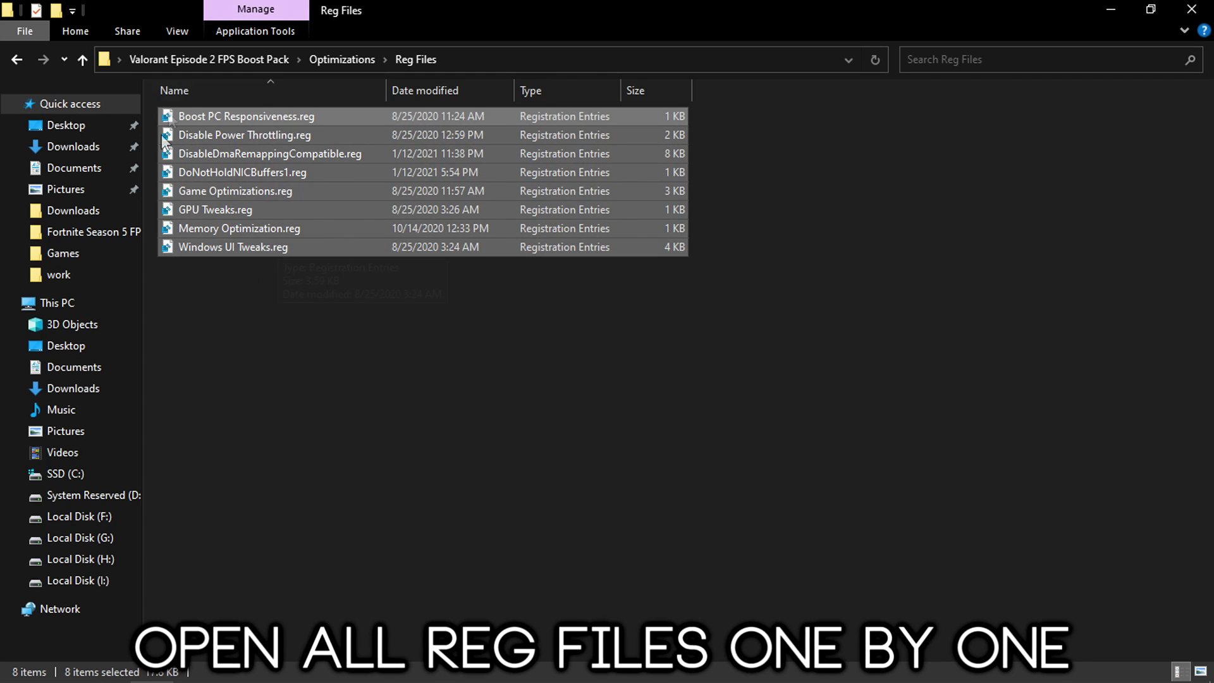
{"action": "left_click", "coordinate": [291, 288]}
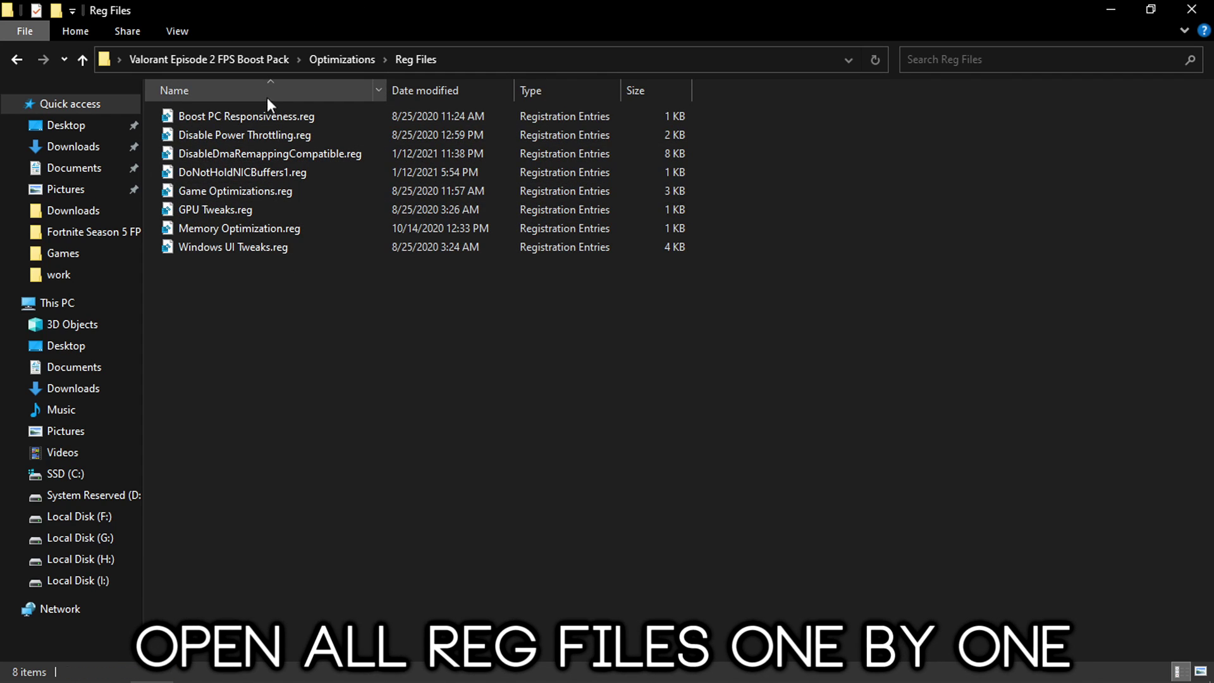
Merge Boost PC Responsiveness.reg into the Windows registry
{"action": "right_click", "coordinate": [253, 112]}
{"action": "left_click", "coordinate": [353, 120]}
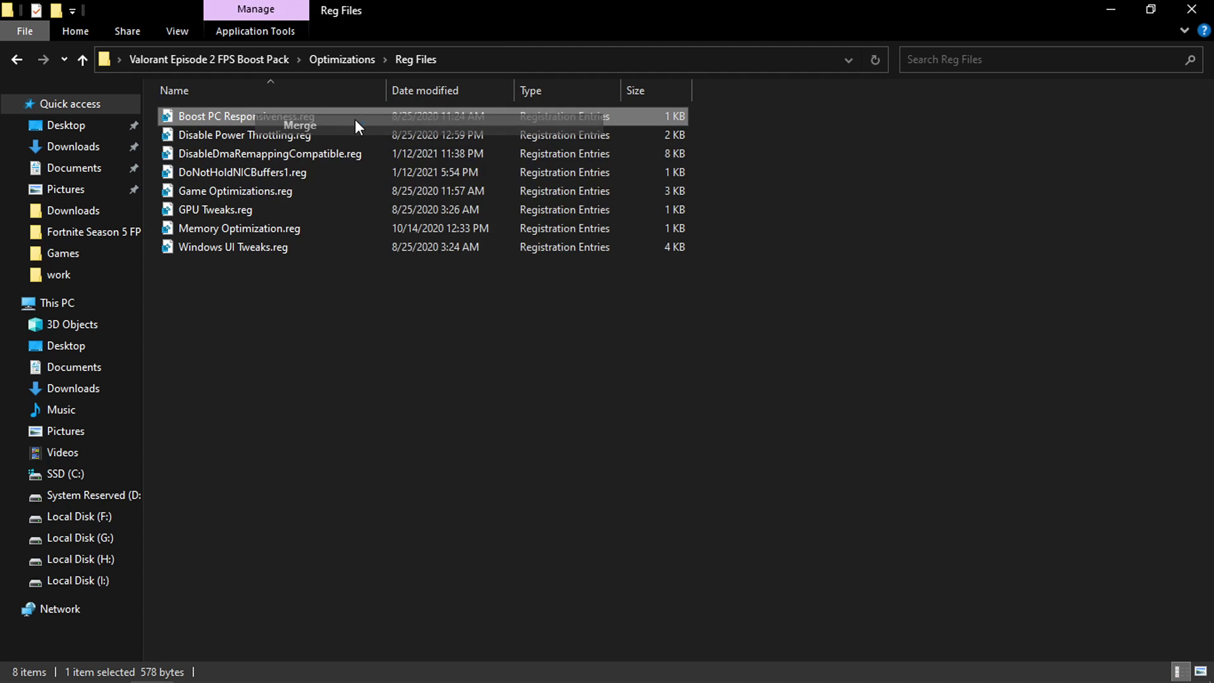
{"action": "left_click", "coordinate": [735, 377]}
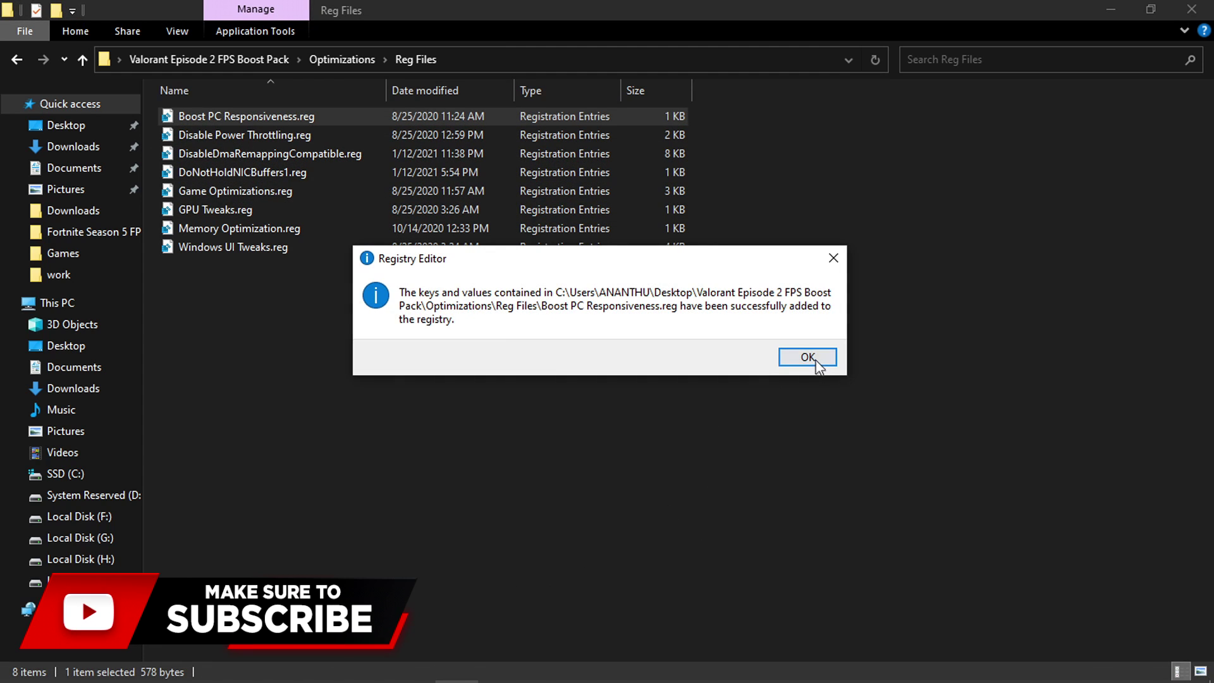
{"action": "left_click", "coordinate": [816, 359]}
Merge Disable Power Throttling.reg into the Windows registry
{"action": "left_click", "coordinate": [272, 135]}
{"action": "right_click", "coordinate": [272, 135]}
{"action": "left_click", "coordinate": [330, 149]}
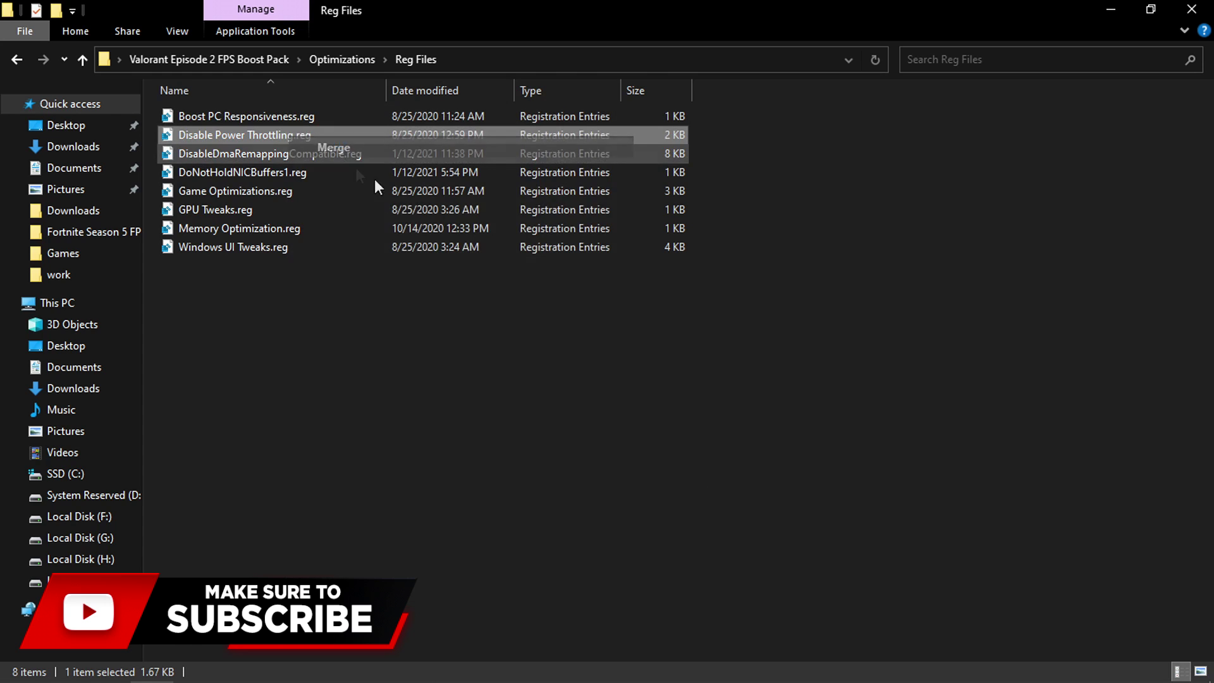
{"action": "left_click", "coordinate": [735, 376]}
{"action": "left_click", "coordinate": [816, 359]}
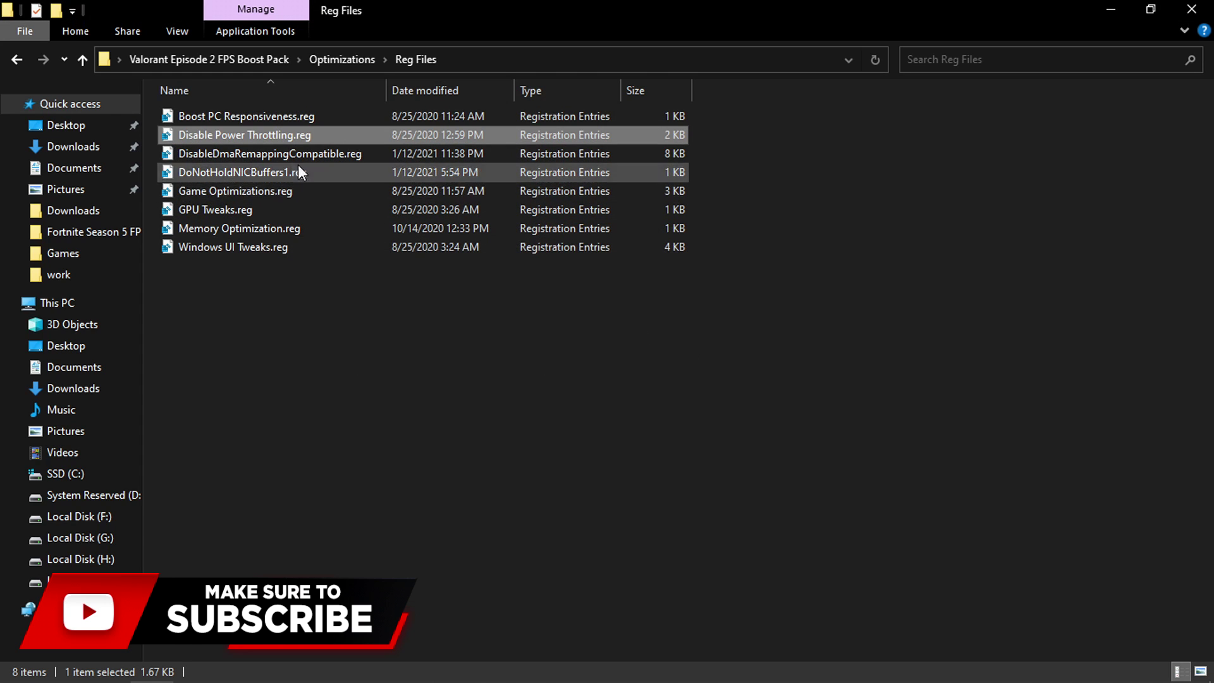
Merge DisableDmaRemappingCompatible.reg into the Windows registry
{"action": "left_click", "coordinate": [266, 153]}
{"action": "right_click", "coordinate": [265, 154]}
{"action": "left_click", "coordinate": [286, 165]}
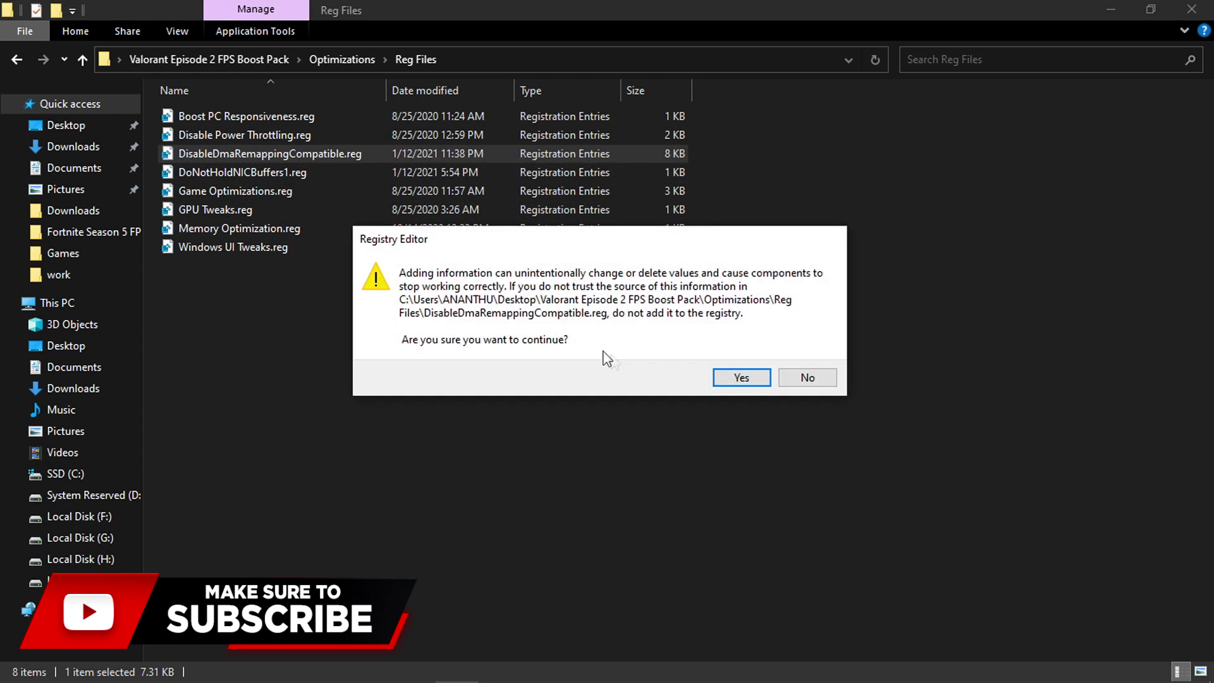
{"action": "left_click", "coordinate": [741, 378]}
{"action": "left_click", "coordinate": [814, 357]}
Merge DoNotHoldNICBuffers1.reg into the Windows registry
{"action": "left_click", "coordinate": [305, 171]}
{"action": "right_click", "coordinate": [305, 171]}
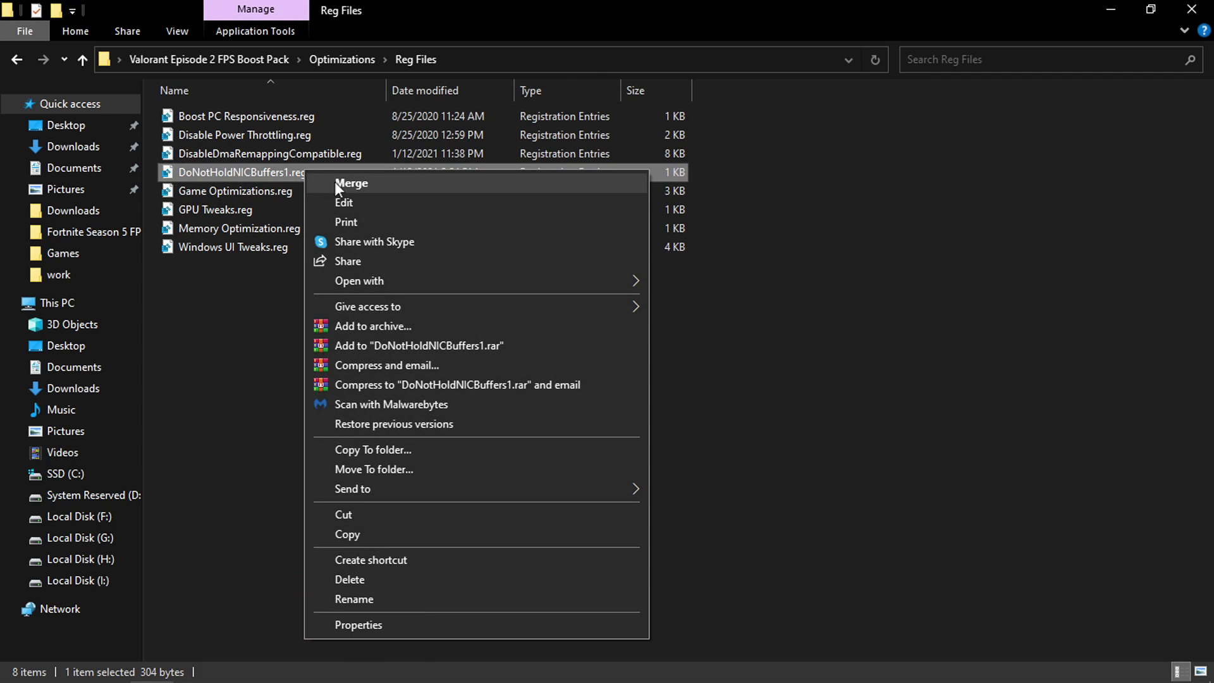
{"action": "left_click", "coordinate": [345, 184]}
{"action": "left_click", "coordinate": [753, 377]}
{"action": "left_click", "coordinate": [802, 354]}
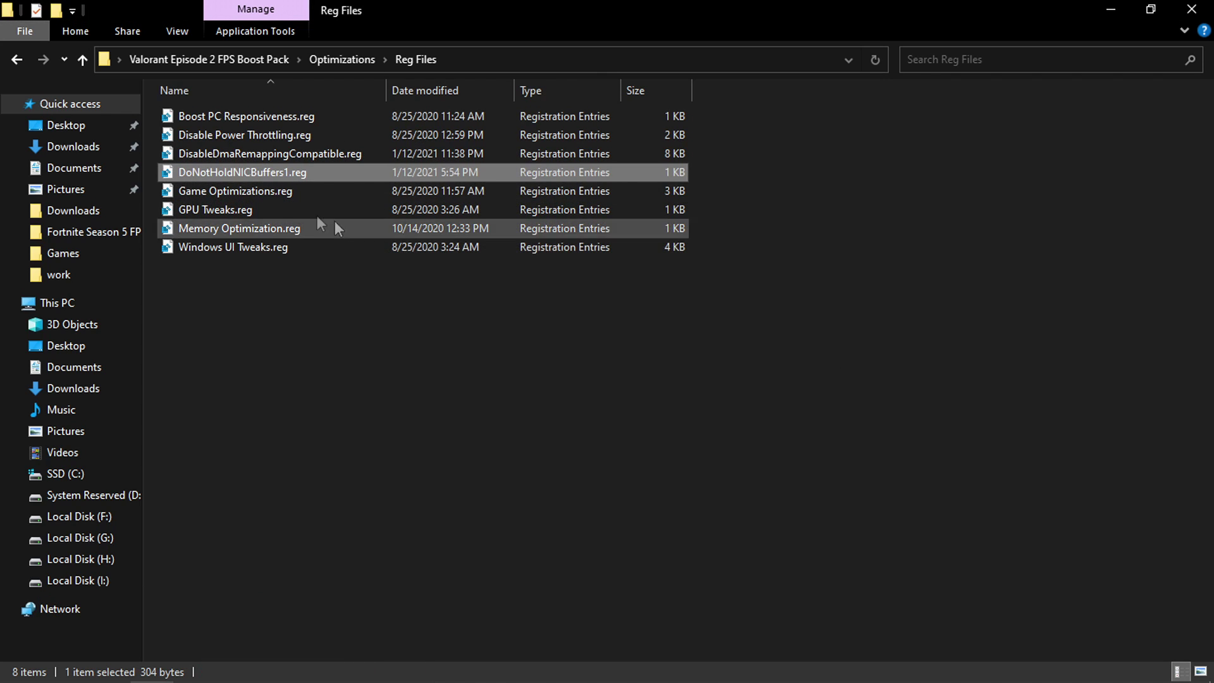
Merge Game Optimizations.reg into the Windows registry
{"action": "left_click", "coordinate": [272, 193]}
{"action": "right_click", "coordinate": [272, 195]}
{"action": "left_click", "coordinate": [314, 208]}
{"action": "left_click", "coordinate": [757, 378]}
{"action": "left_click", "coordinate": [802, 355]}
Merge GPU Tweaks.reg into the Windows registry
{"action": "right_click", "coordinate": [301, 215]}
{"action": "left_click", "coordinate": [333, 227]}
{"action": "left_click", "coordinate": [746, 378]}
{"action": "left_click", "coordinate": [802, 352]}
Merge Memory Optimization.reg into the Windows registry
{"action": "right_click", "coordinate": [275, 223]}
{"action": "left_click", "coordinate": [332, 227]}
{"action": "left_click", "coordinate": [750, 377]}
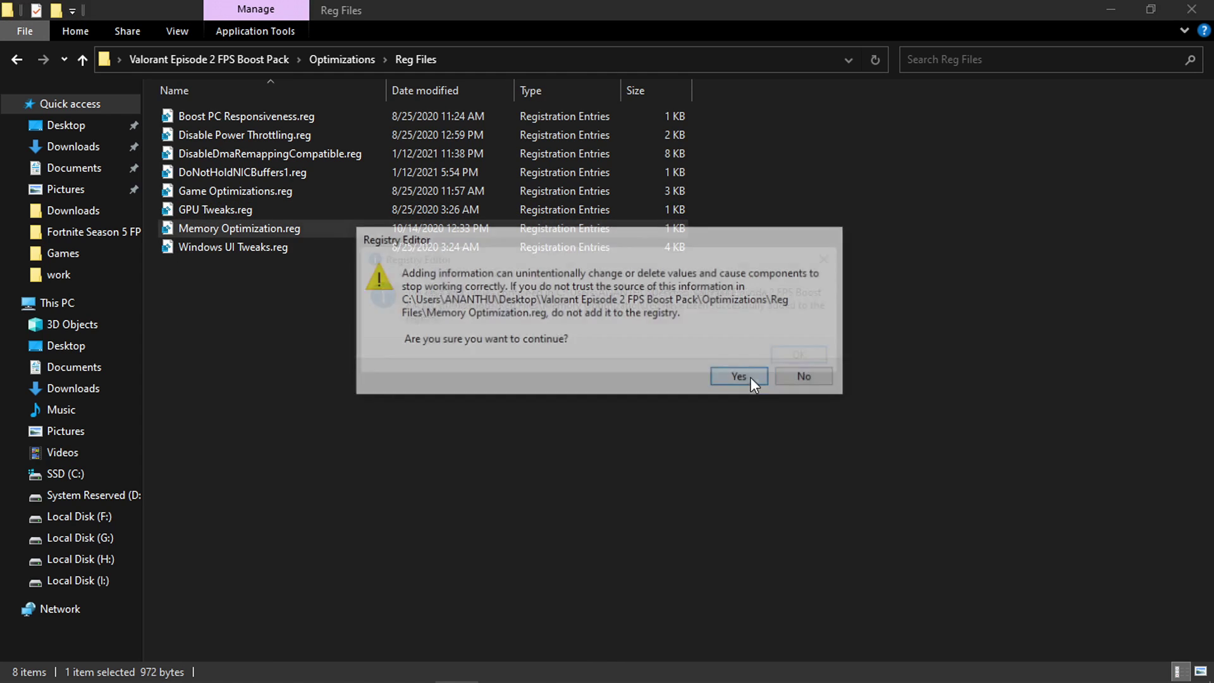
{"action": "left_click", "coordinate": [802, 354]}
Merge Windows UI Tweaks.reg into the Windows registry
{"action": "right_click", "coordinate": [298, 248]}
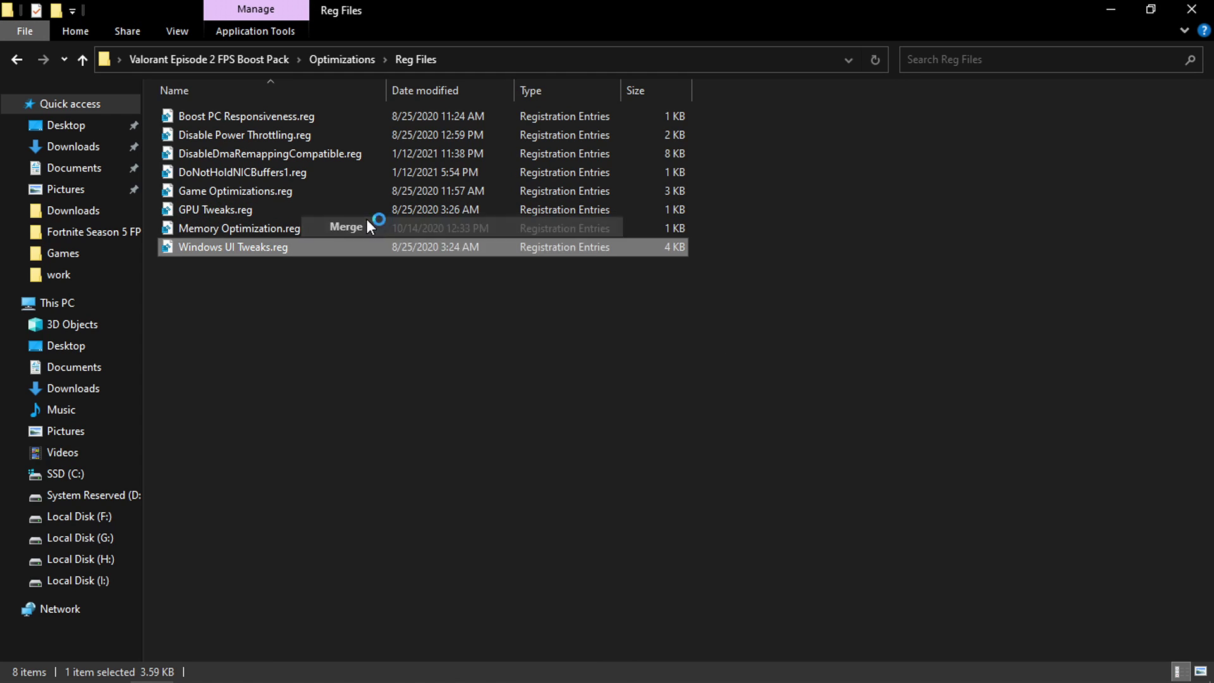
{"action": "left_click", "coordinate": [368, 225]}
{"action": "left_click", "coordinate": [752, 379]}
{"action": "left_click", "coordinate": [818, 358]}
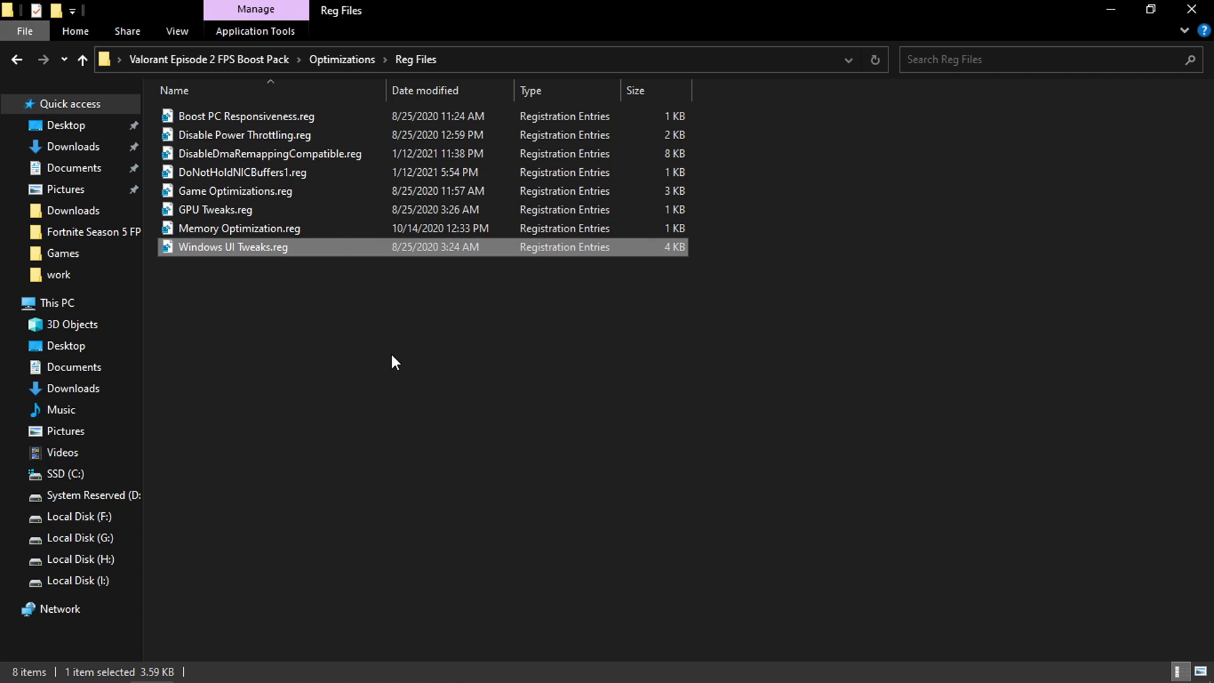
{"action": "left_click", "coordinate": [357, 333]}
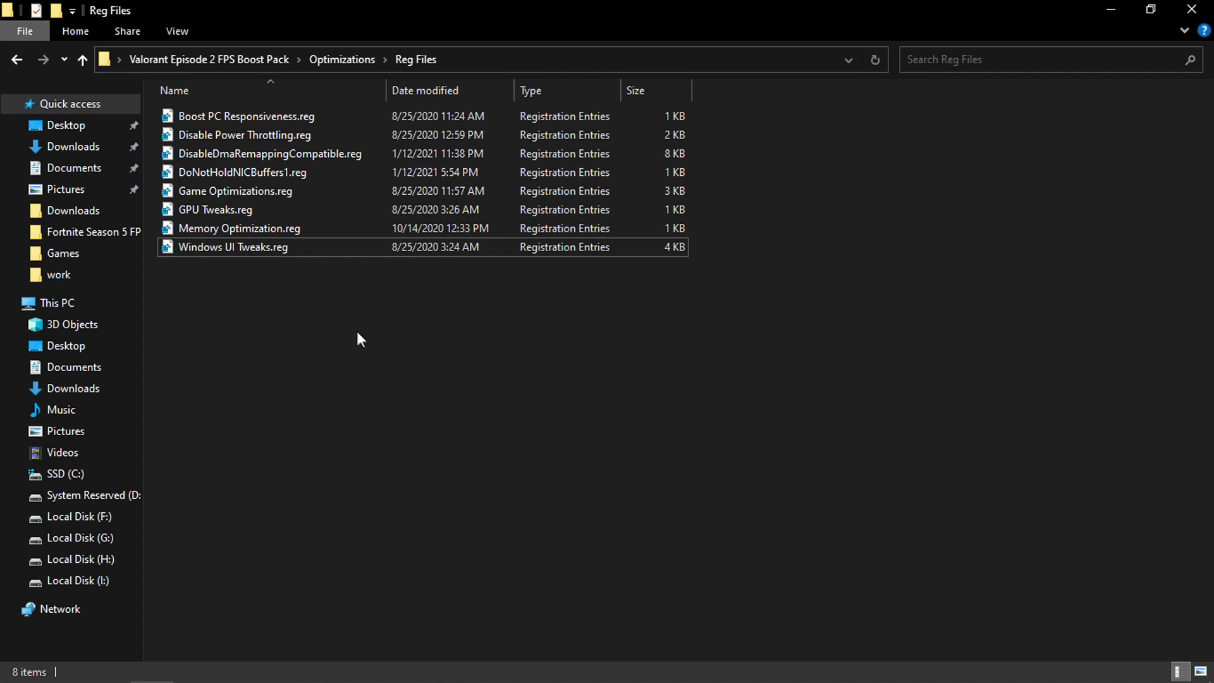
Go to the Valorant Configs Files folder inside Optimizations and open Med End.ini for editing
{"action": "left_click", "coordinate": [18, 62]}
{"action": "double_click", "coordinate": [238, 134]}
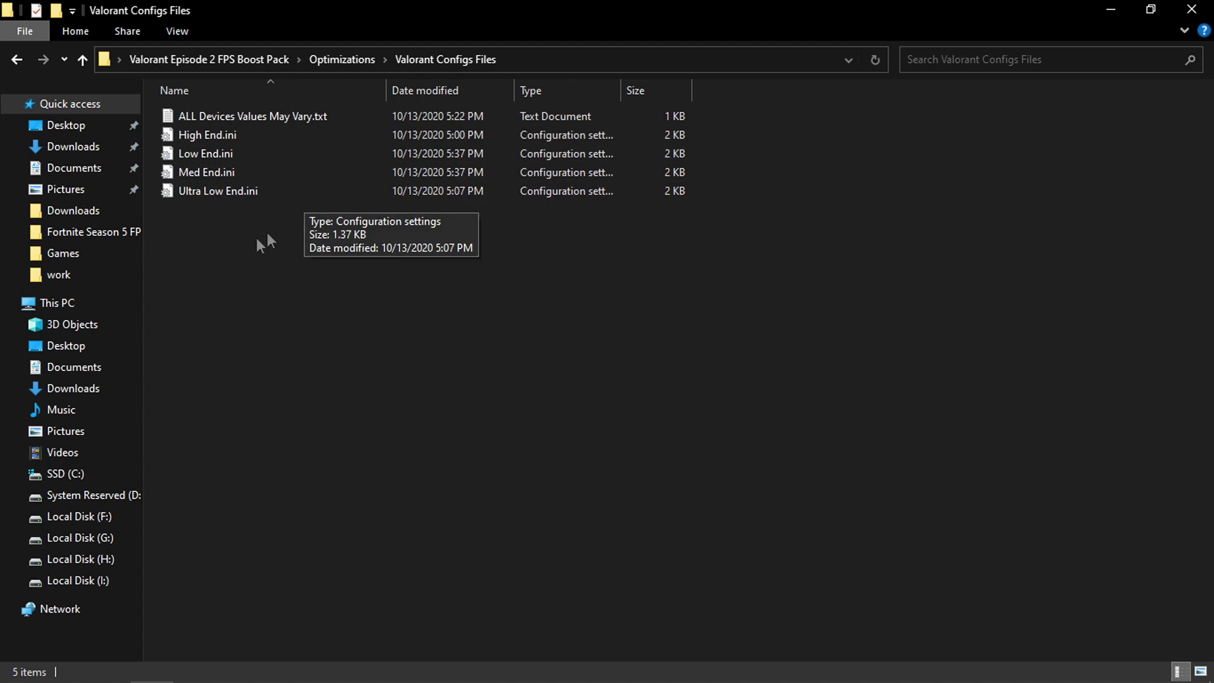
{"action": "left_click_drag", "start_coordinate": [233, 247], "coordinate": [230, 119]}
{"action": "left_click", "coordinate": [329, 282]}
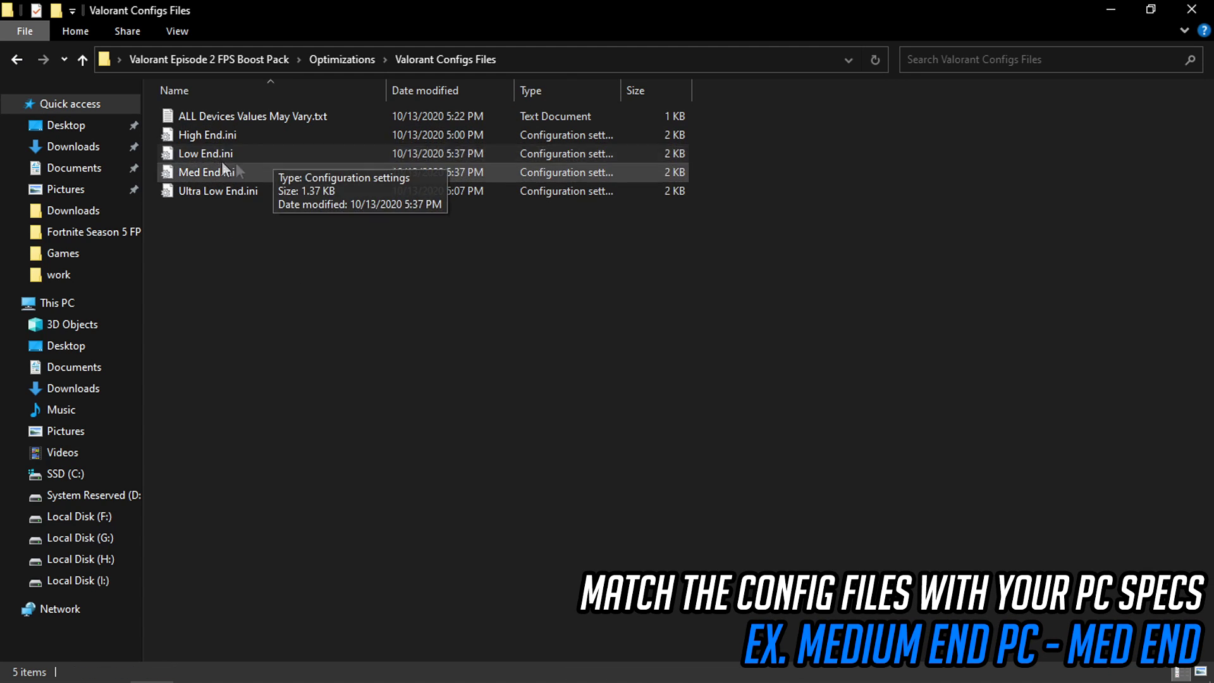
{"action": "left_click", "coordinate": [261, 172]}
{"action": "right_click", "coordinate": [259, 172]}
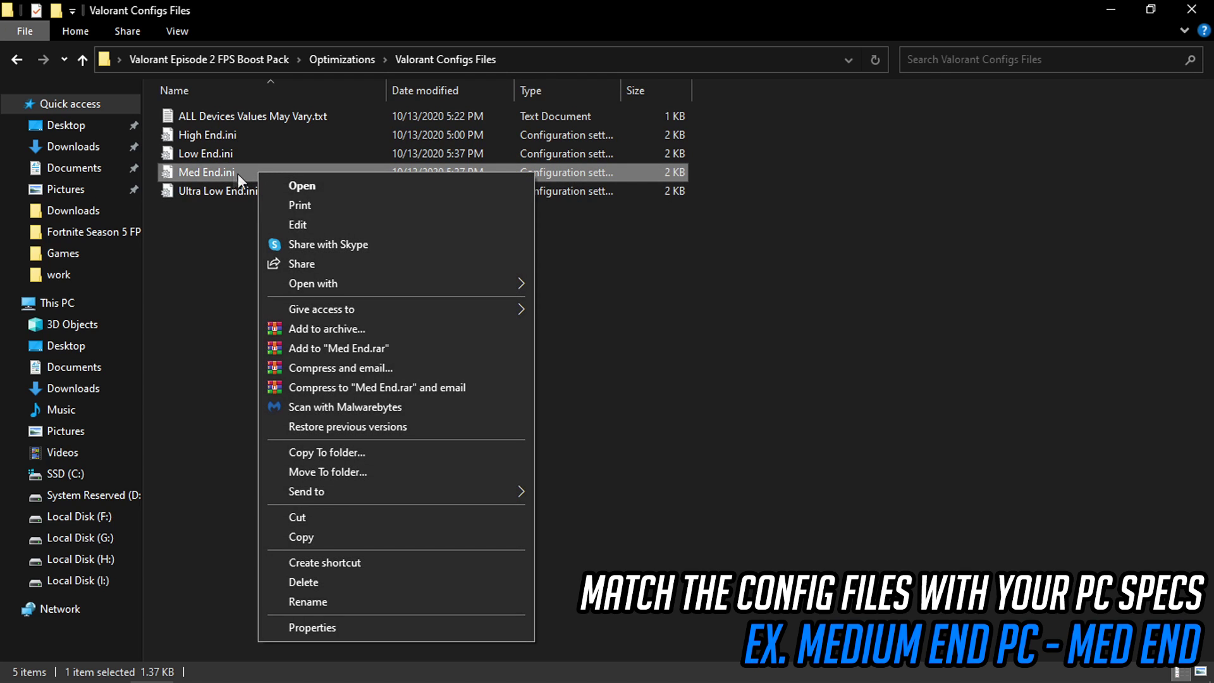
{"action": "left_click", "coordinate": [322, 226]}
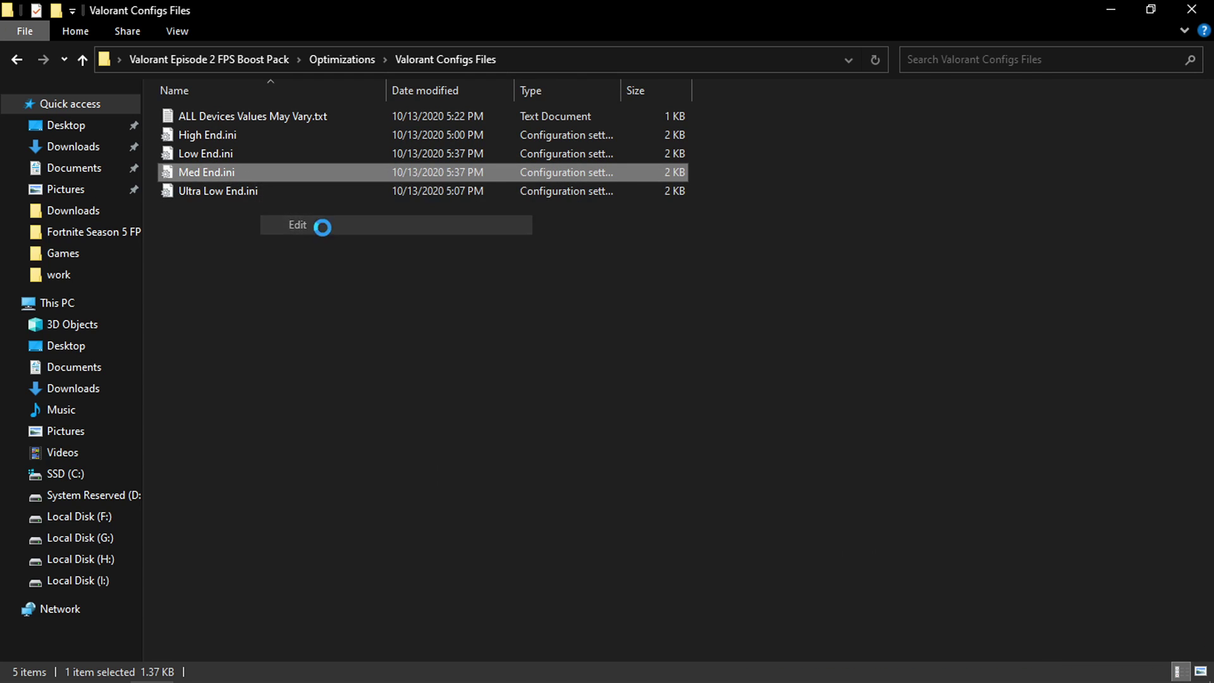
Copy the entire contents of Med End.ini and close the file
{"action": "left_click_drag", "start_coordinate": [148, 125], "coordinate": [480, 490]}
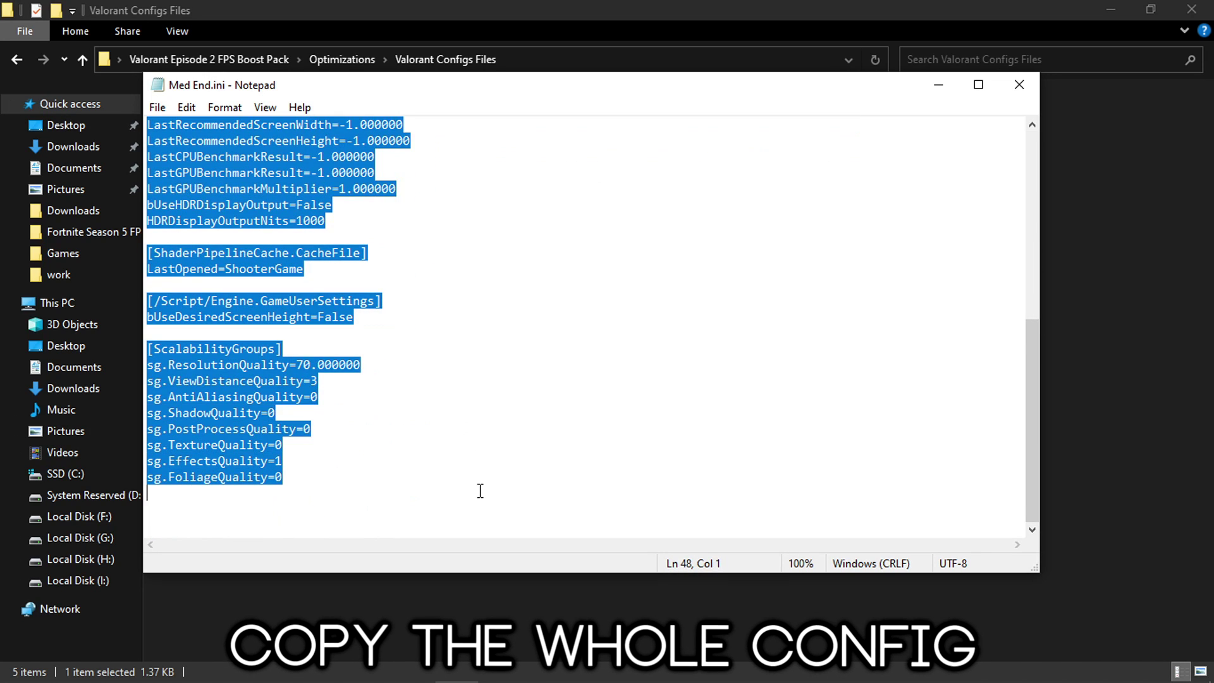
{"action": "right_click", "coordinate": [235, 172]}
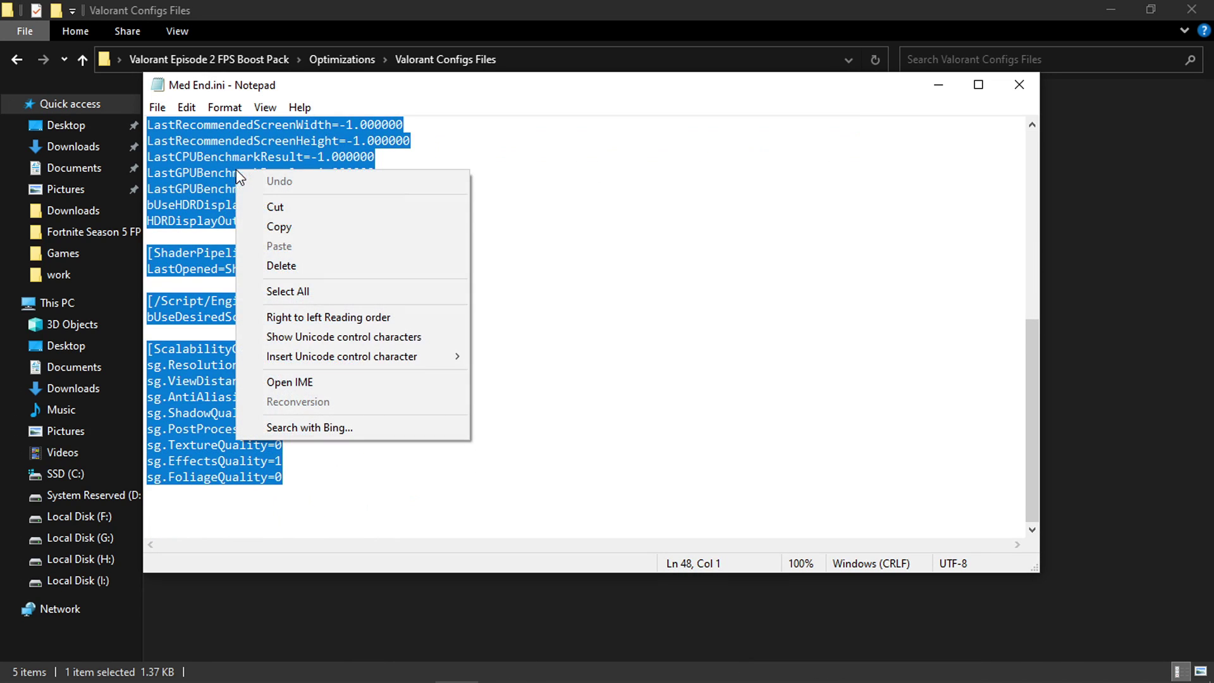
{"action": "left_click", "coordinate": [306, 231]}
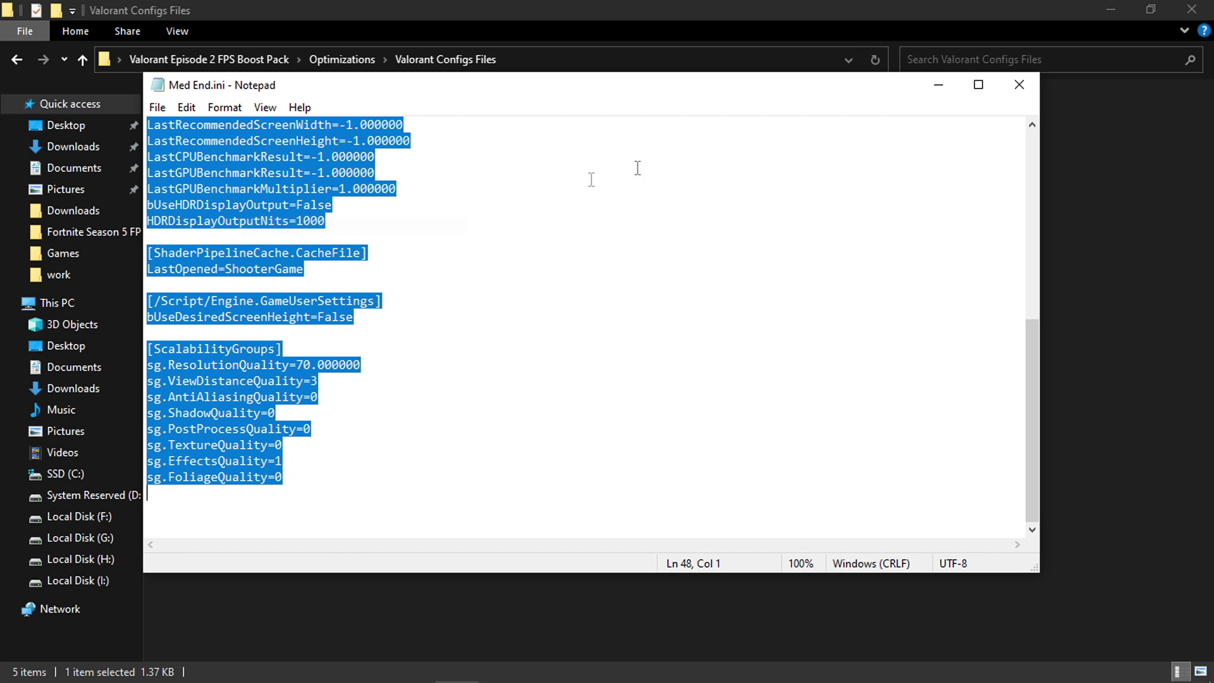
{"action": "left_click", "coordinate": [1020, 86]}
{"action": "left_click", "coordinate": [413, 287]}
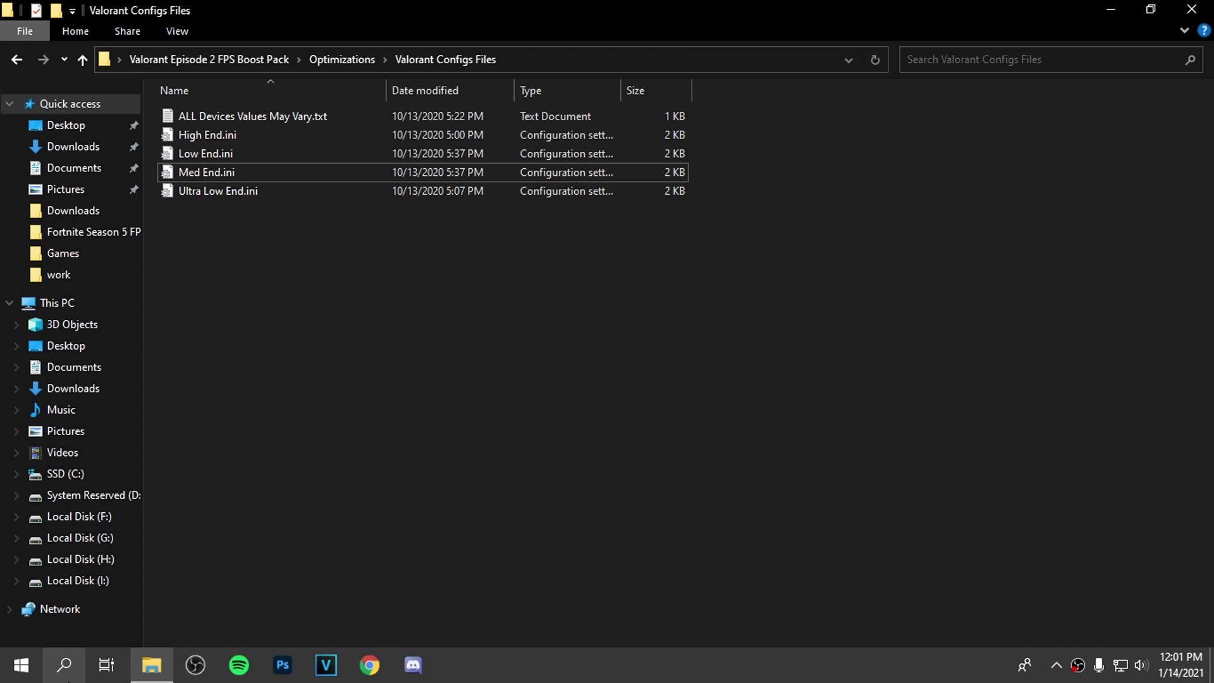
Find and open %appdata% through Windows search, then go up to AppData and into its Local folder
{"action": "left_click", "coordinate": [70, 672]}
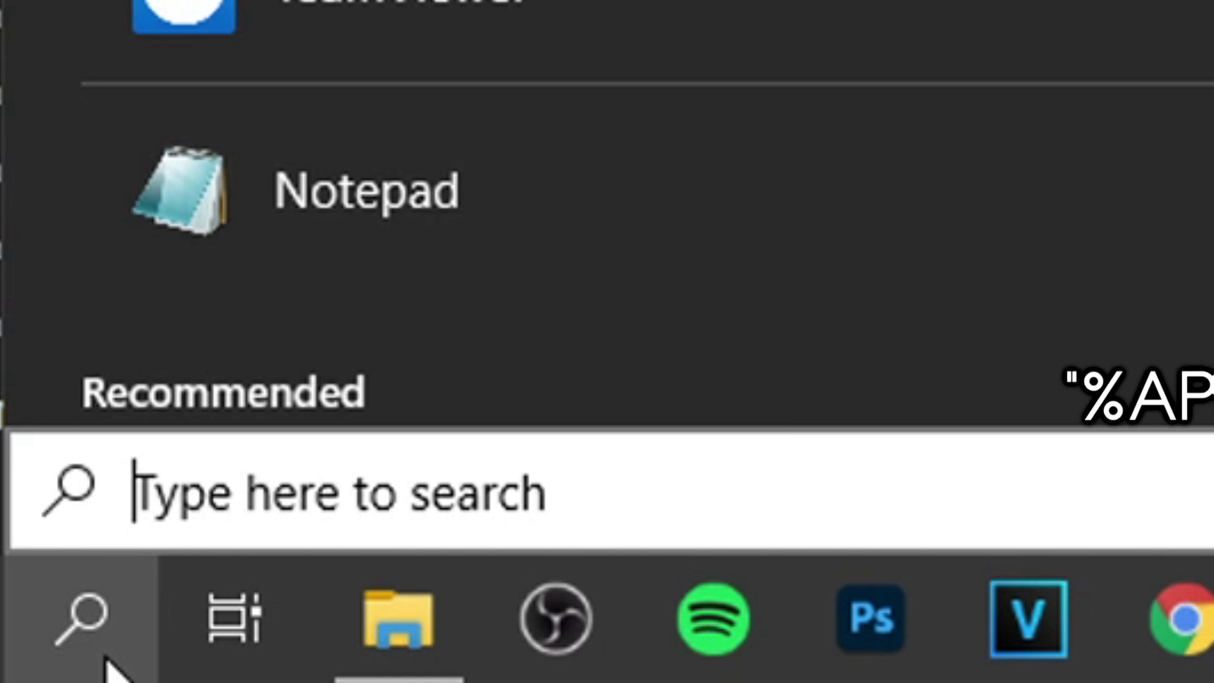
{"action": "type", "text": "%appdata"}
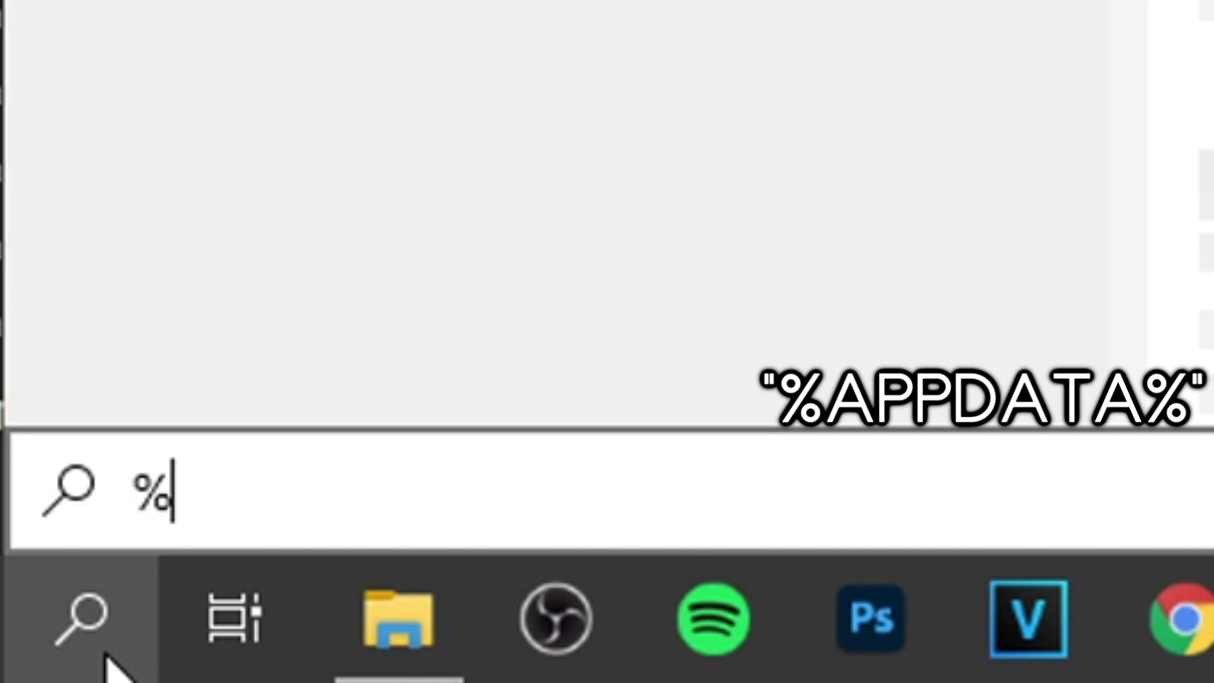
{"action": "type", "text": "%"}
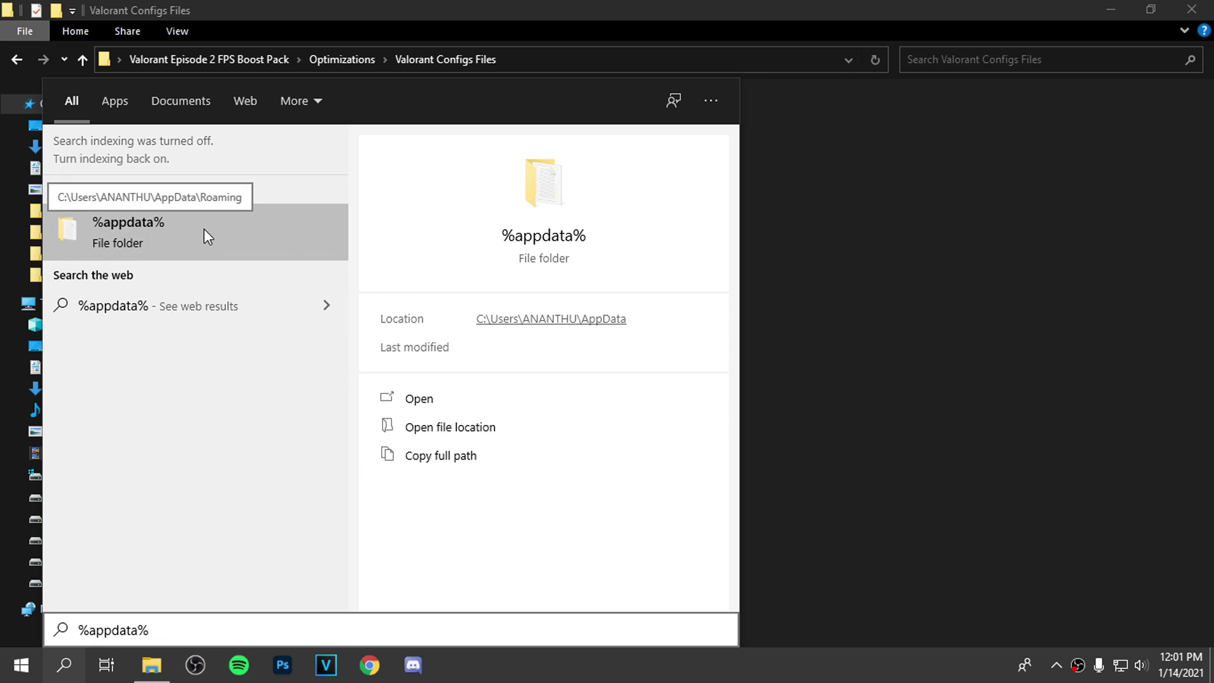
{"action": "left_click", "coordinate": [203, 229]}
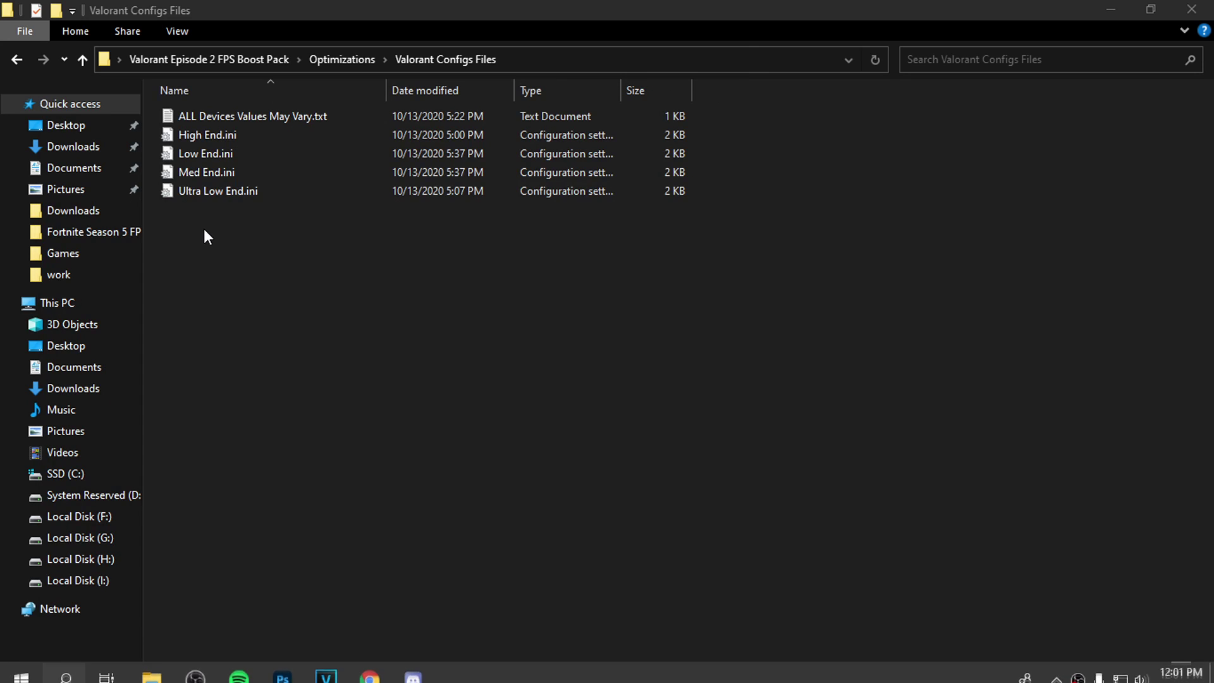
{"action": "left_click", "coordinate": [970, 32]}
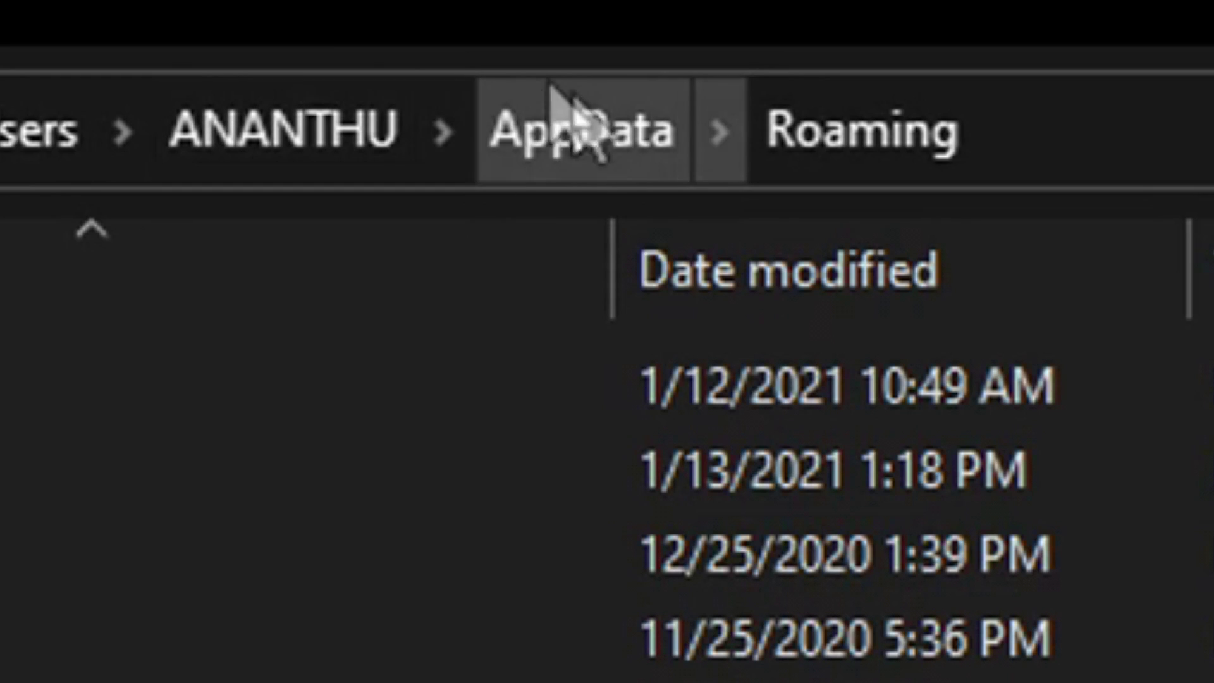
{"action": "left_click", "coordinate": [387, 63]}
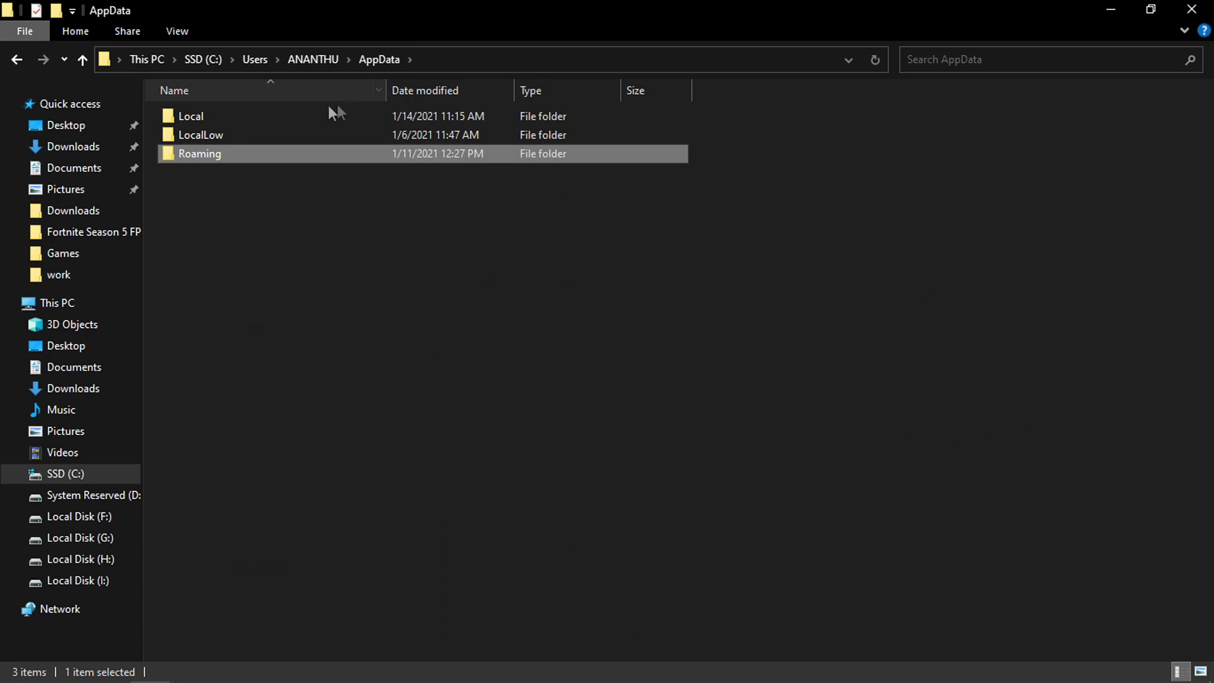
{"action": "left_click", "coordinate": [249, 116]}
{"action": "double_click", "coordinate": [312, 116]}
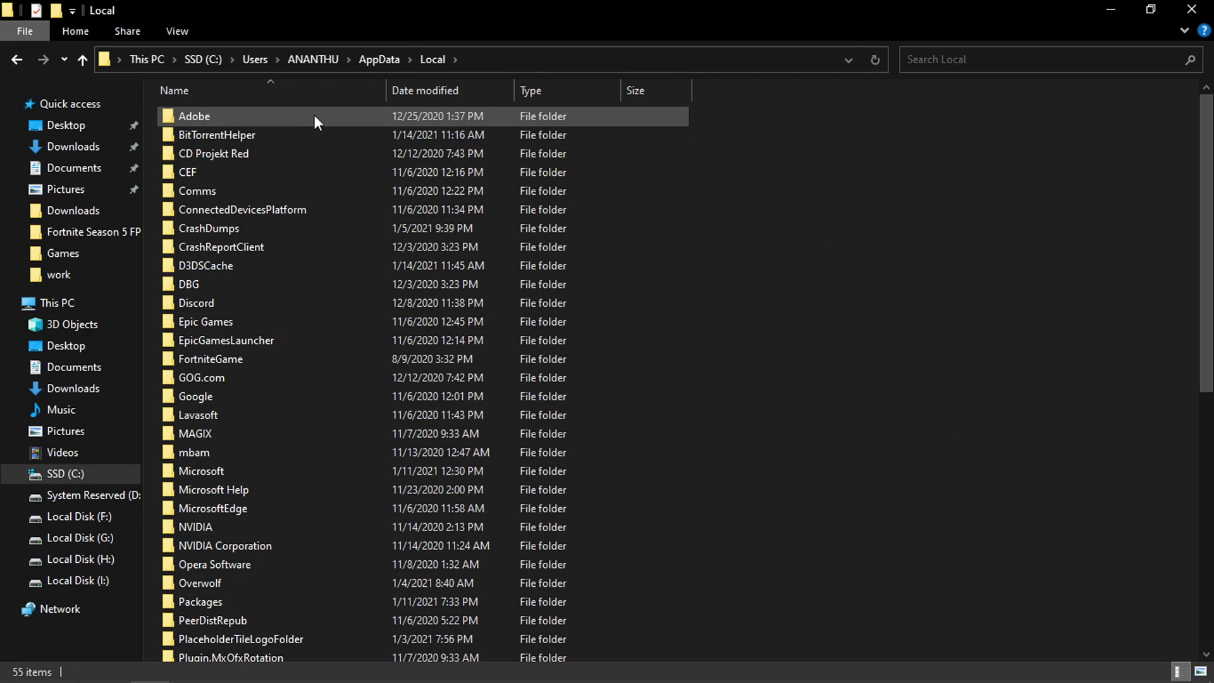
Go from the Local folder to VALORANT, Saved and its Config folder
{"action": "scroll", "coordinate": [295, 202], "scroll_direction": "down", "scroll_amount": 1}
{"action": "scroll", "coordinate": [294, 202], "scroll_direction": "down", "scroll_amount": 6}
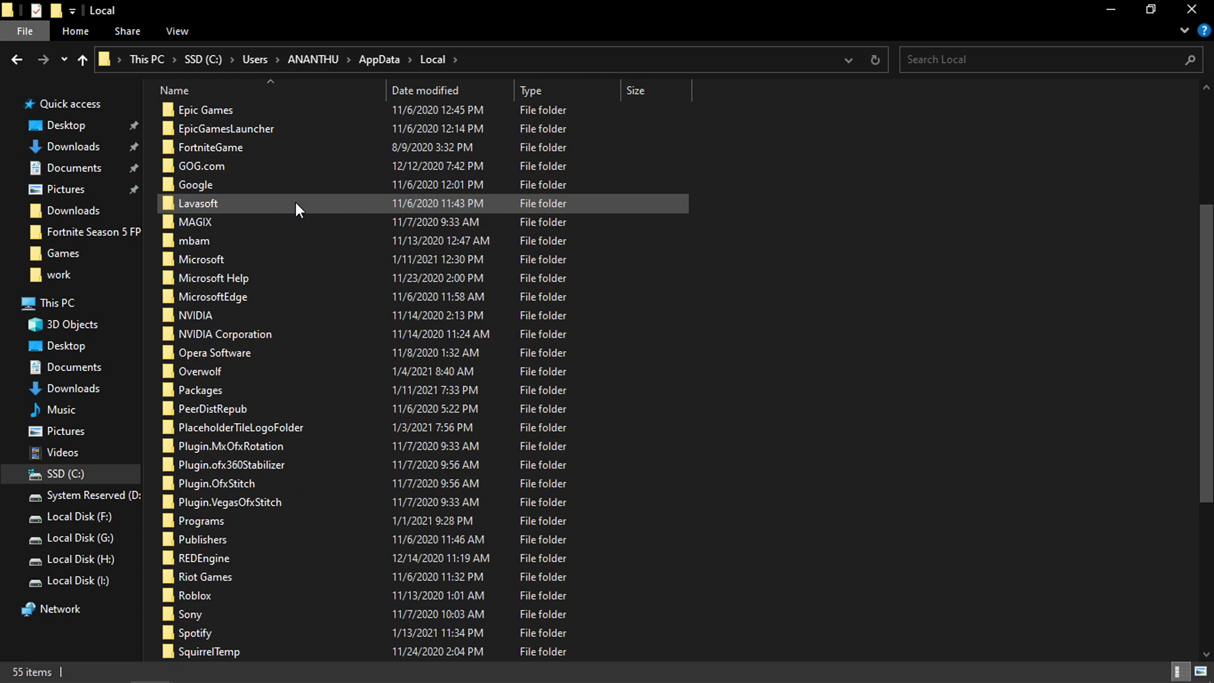
{"action": "scroll", "coordinate": [652, 381], "scroll_direction": "down", "scroll_amount": 2}
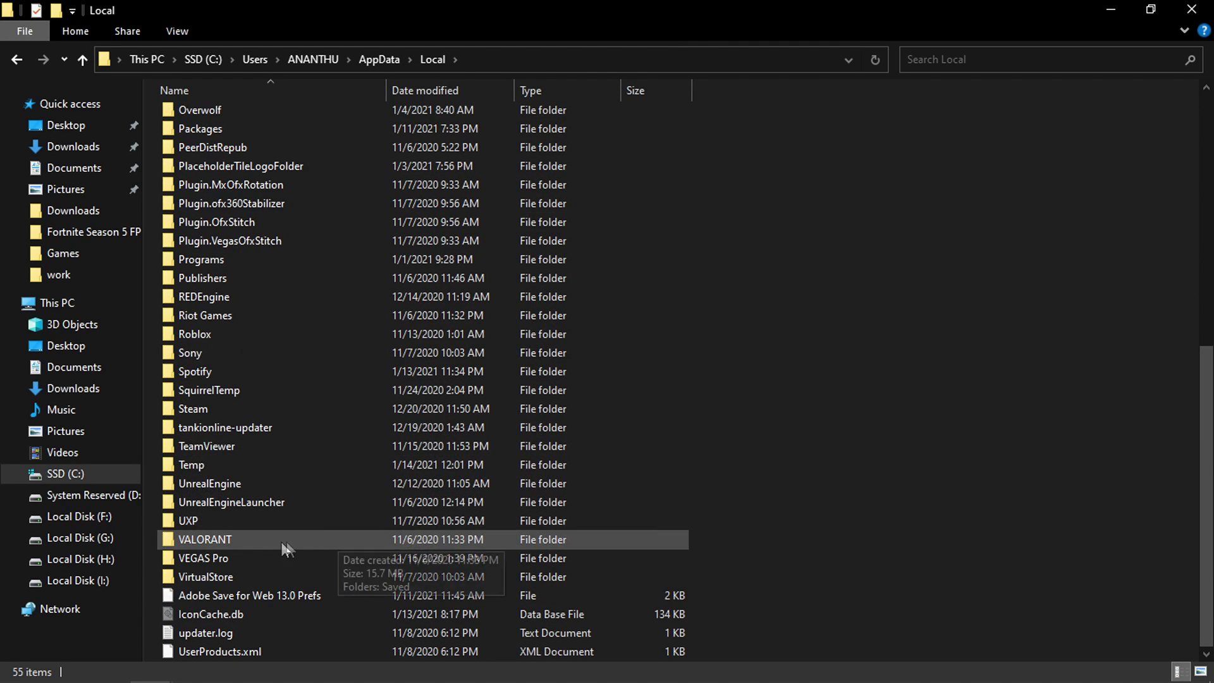
{"action": "double_click", "coordinate": [238, 539]}
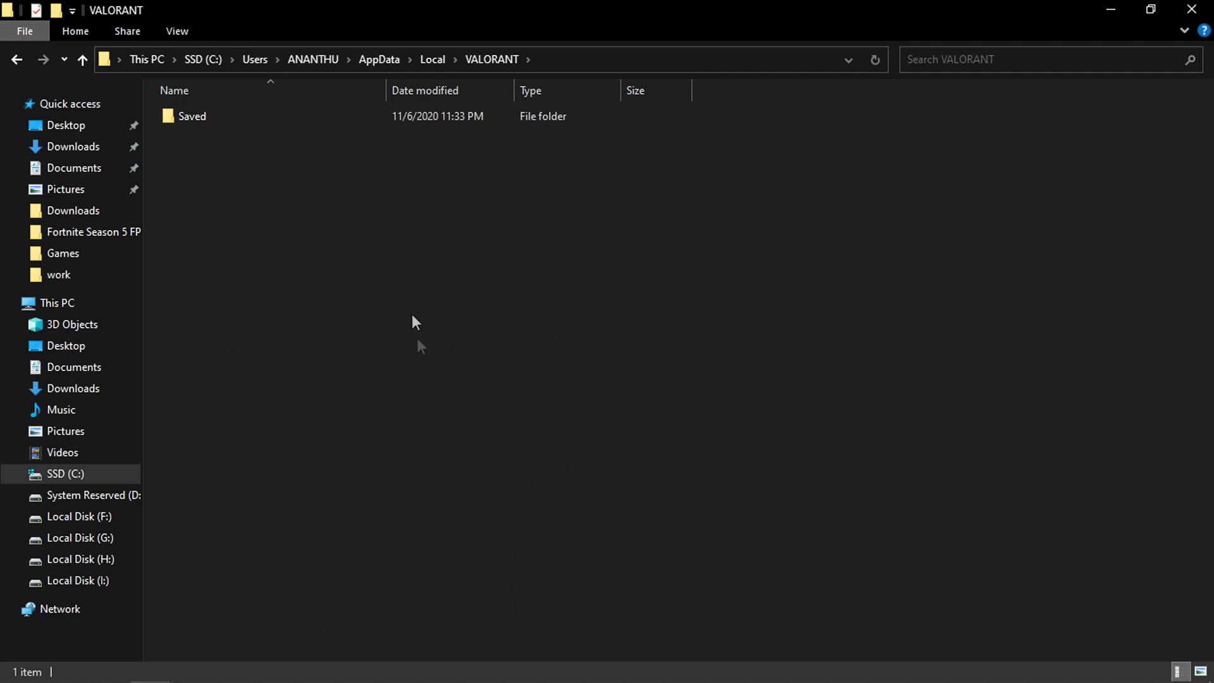
{"action": "left_click", "coordinate": [238, 120]}
{"action": "double_click", "coordinate": [228, 113]}
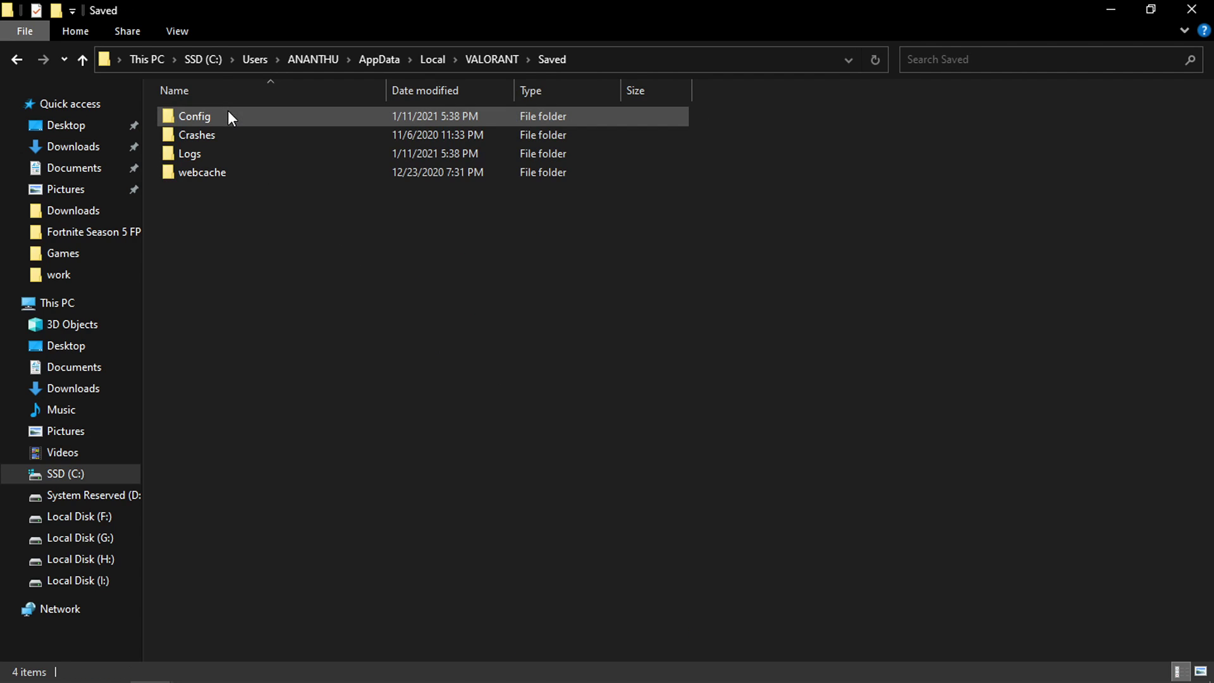
{"action": "left_click", "coordinate": [230, 116]}
{"action": "double_click", "coordinate": [228, 116]}
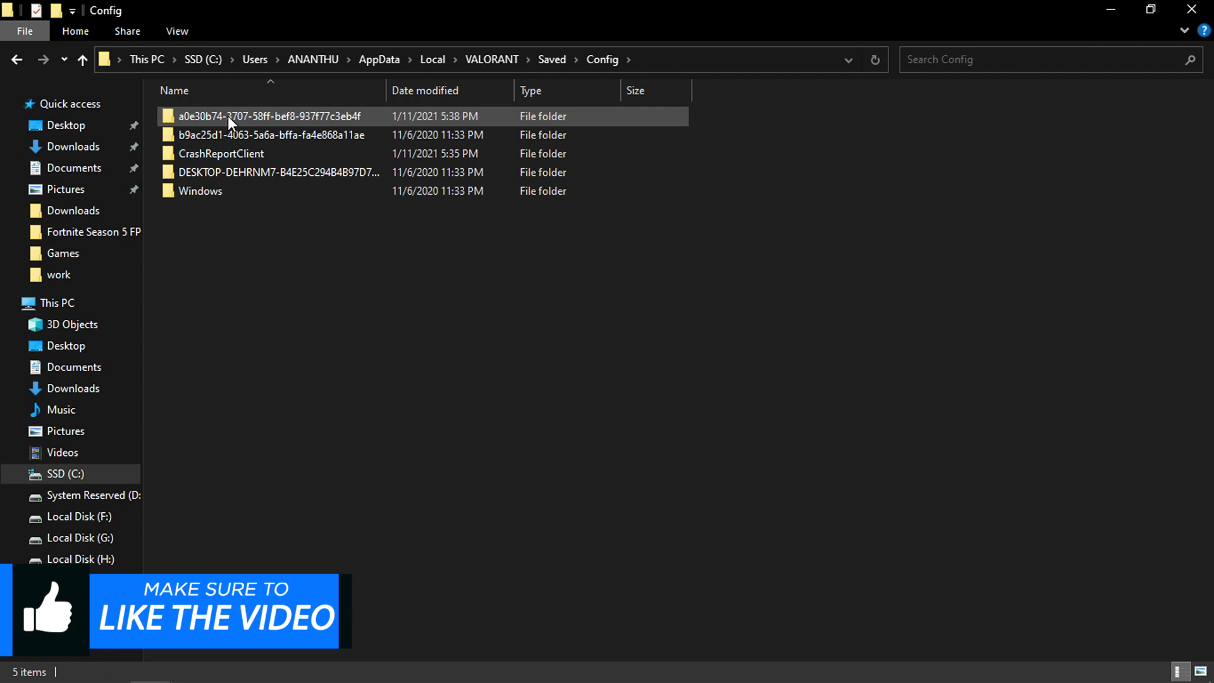
Open GameUserSettings.ini for editing from the Windows subfolder of the most recently modified user-ID folder in Config
{"action": "left_click", "coordinate": [294, 111]}
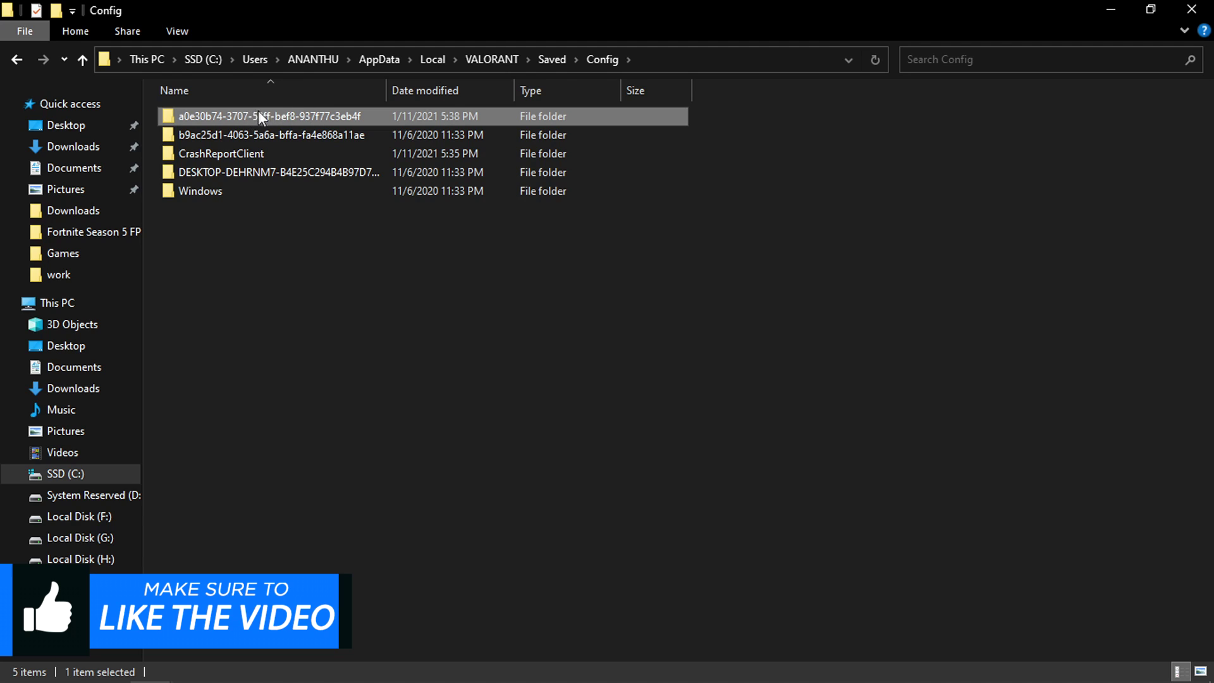
{"action": "double_click", "coordinate": [311, 114]}
{"action": "double_click", "coordinate": [306, 115]}
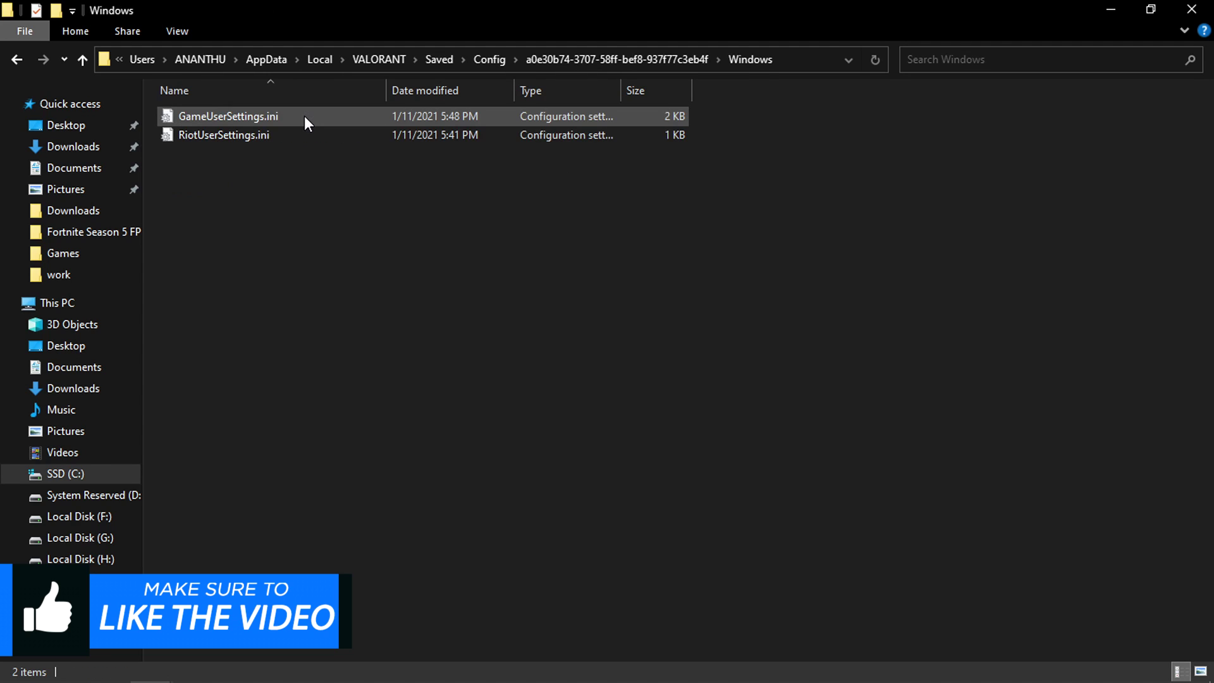
{"action": "left_click", "coordinate": [312, 114]}
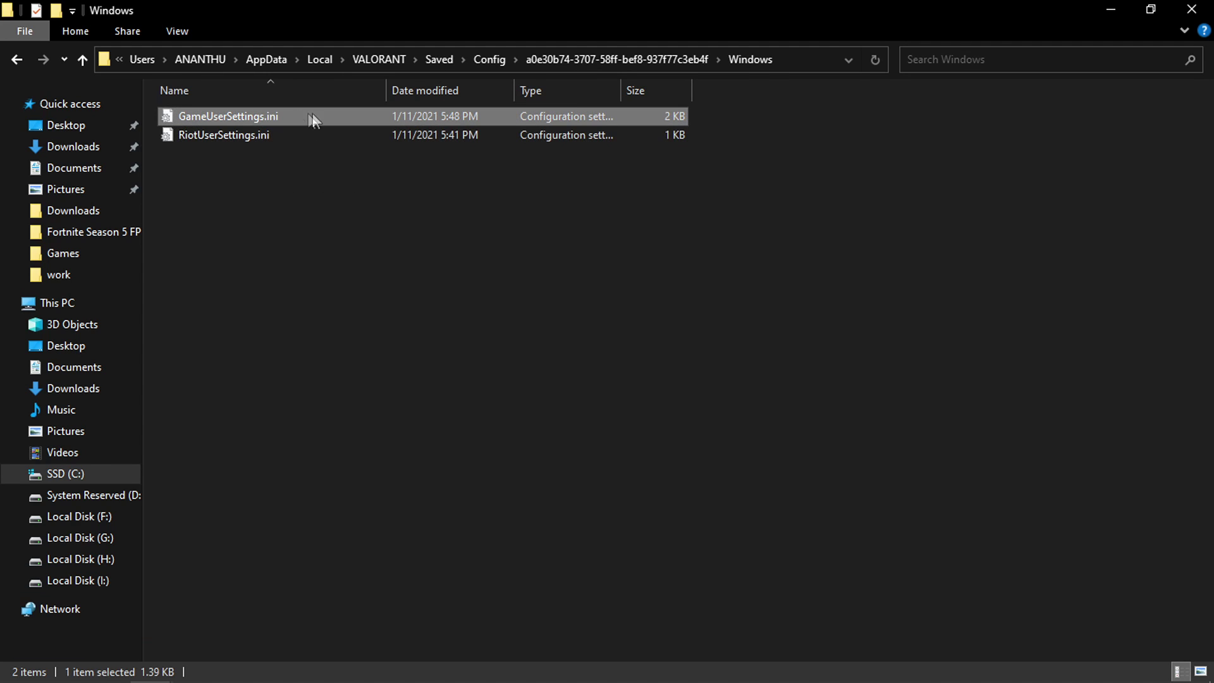
{"action": "right_click", "coordinate": [262, 115]}
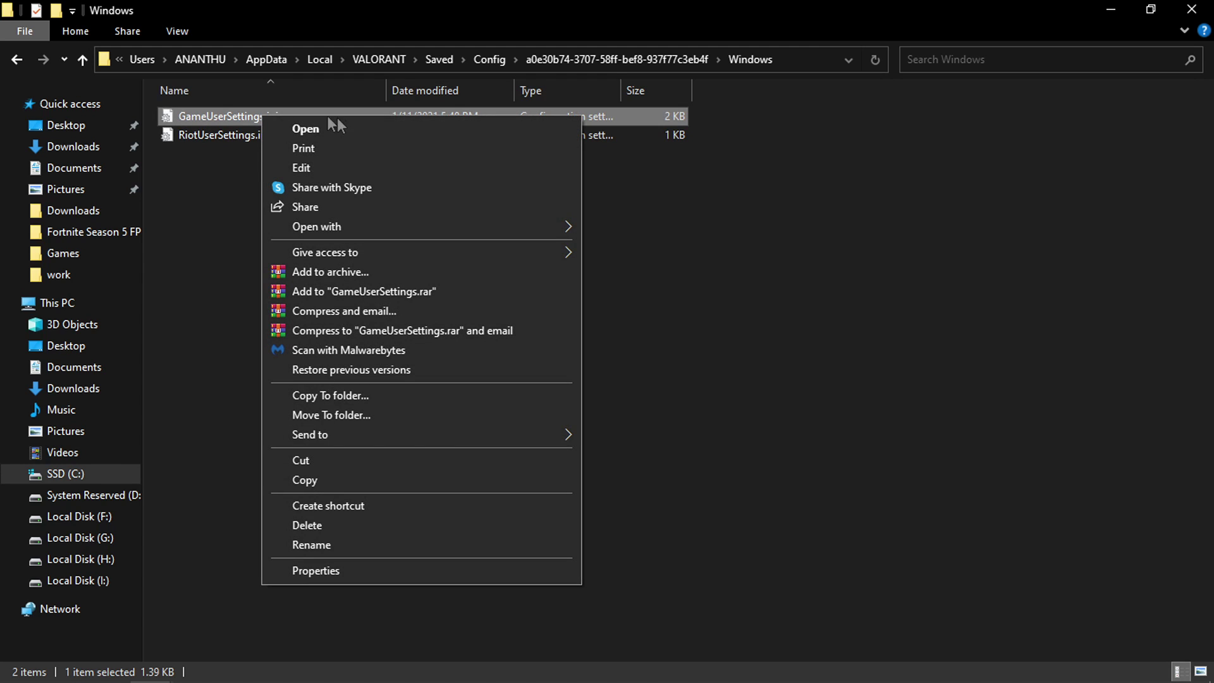
{"action": "left_click", "coordinate": [295, 167]}
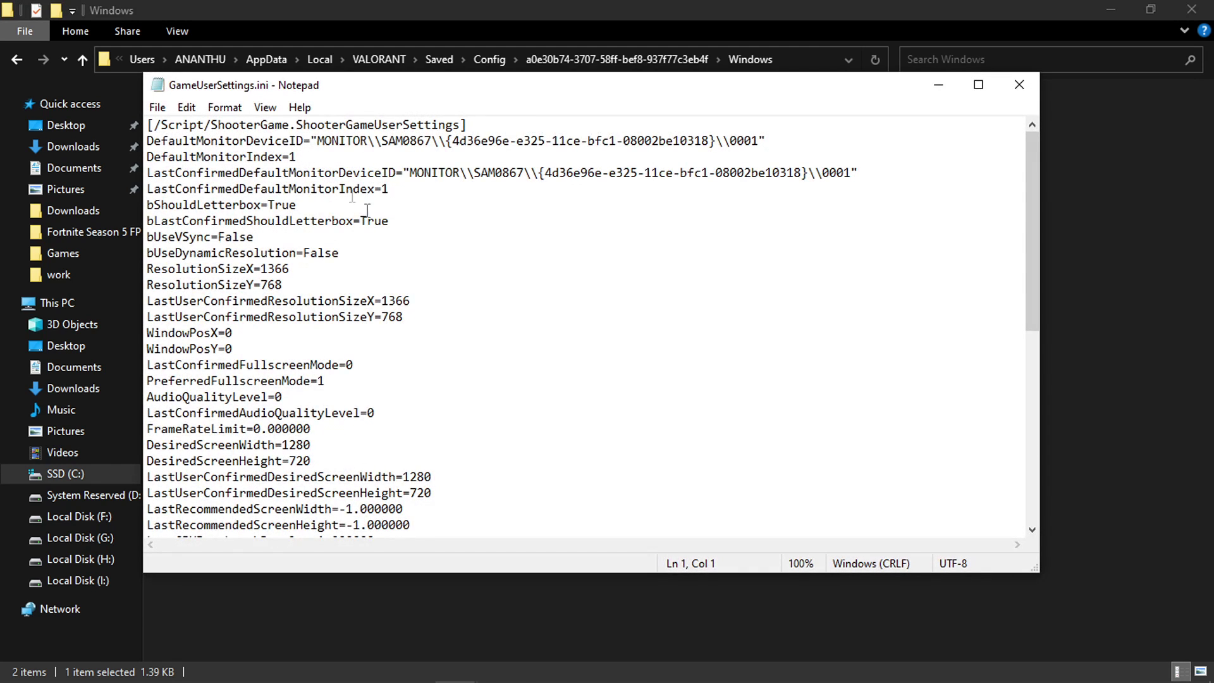
Replace all the text in GameUserSettings.ini with the copied Med End config
{"action": "scroll", "coordinate": [407, 447], "scroll_direction": "down", "scroll_amount": 8}
{"action": "left_click_drag", "start_coordinate": [301, 478], "coordinate": [163, 74]}
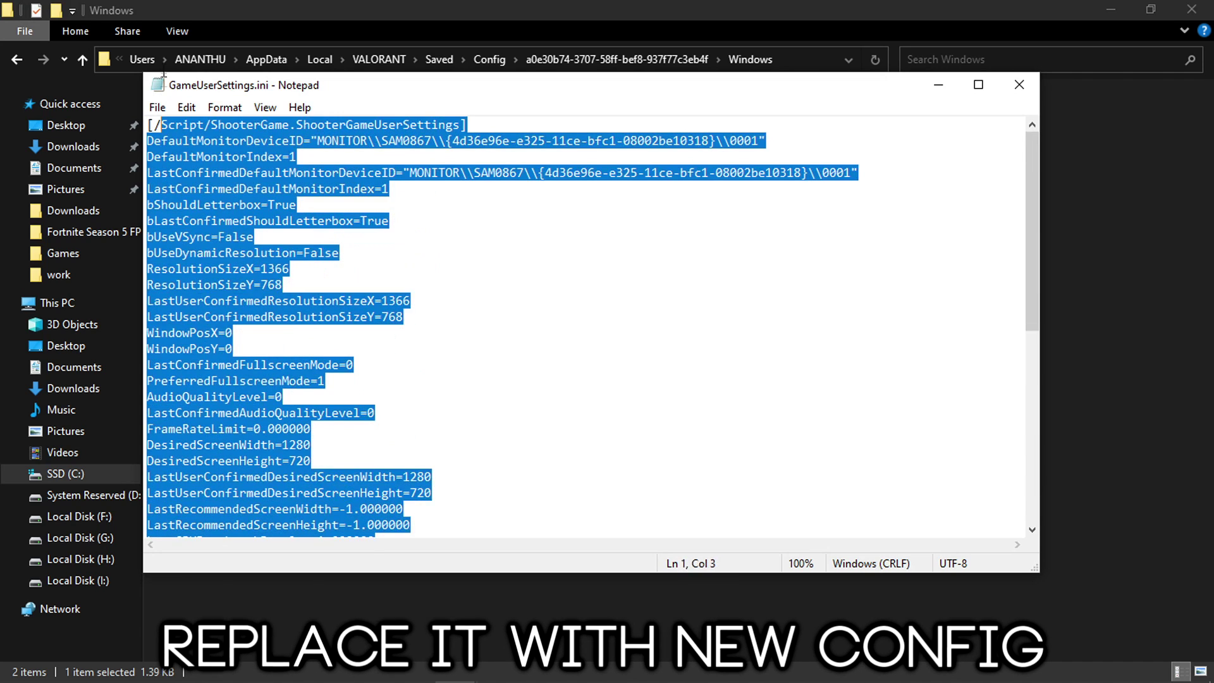
{"action": "key", "text": "BackSpace"}
{"action": "key", "text": "BackSpace"}
{"action": "key", "text": "BackSpace"}
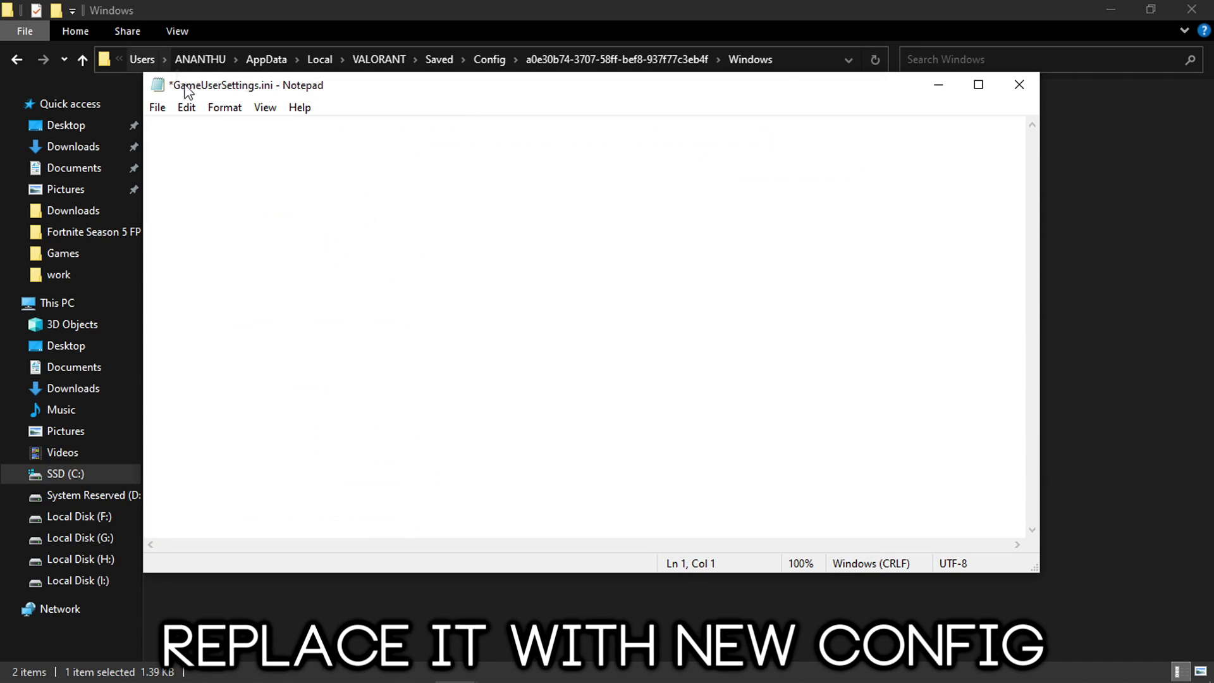
{"action": "right_click", "coordinate": [168, 122]}
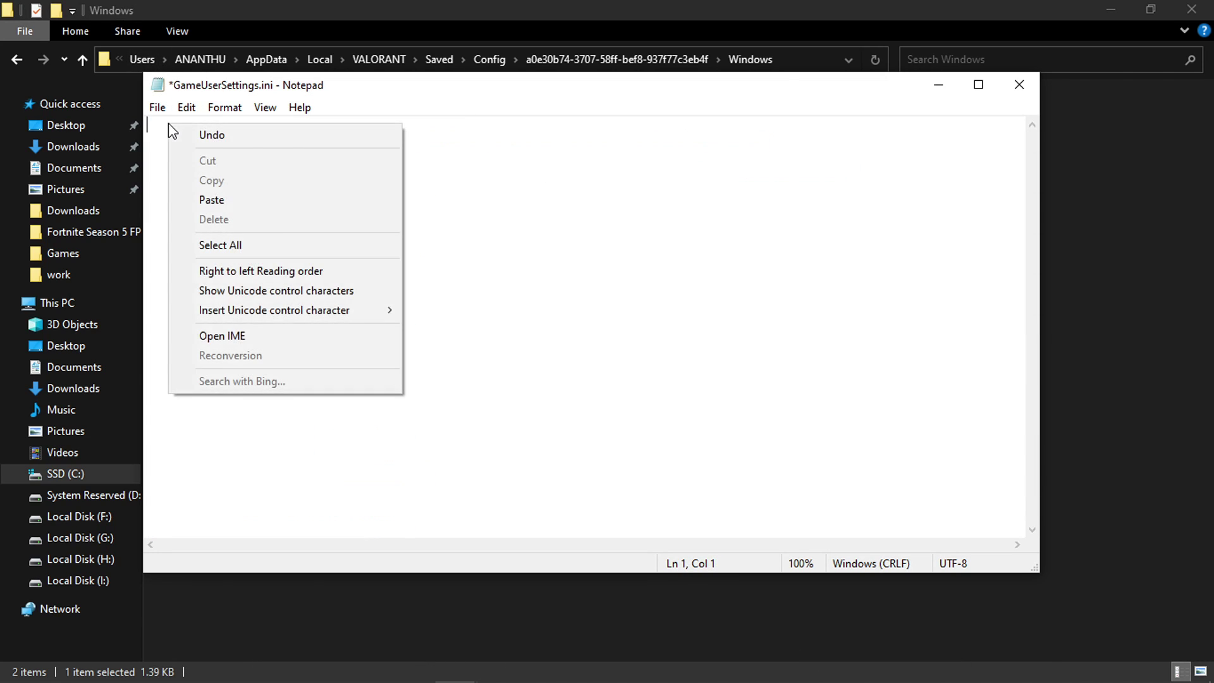
{"action": "left_click", "coordinate": [232, 200]}
{"action": "scroll", "coordinate": [325, 308], "scroll_direction": "up", "scroll_amount": 8}
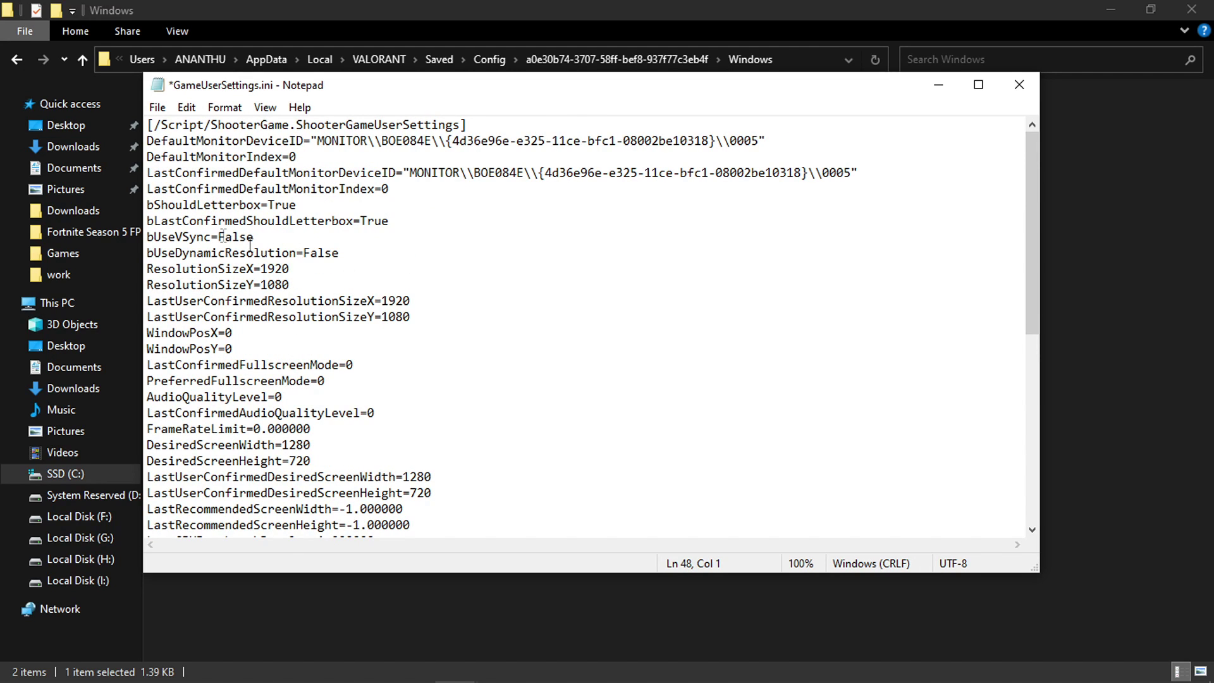
Save the changes to GameUserSettings.ini on closing it, and close the folder window
{"action": "left_click", "coordinate": [1019, 86]}
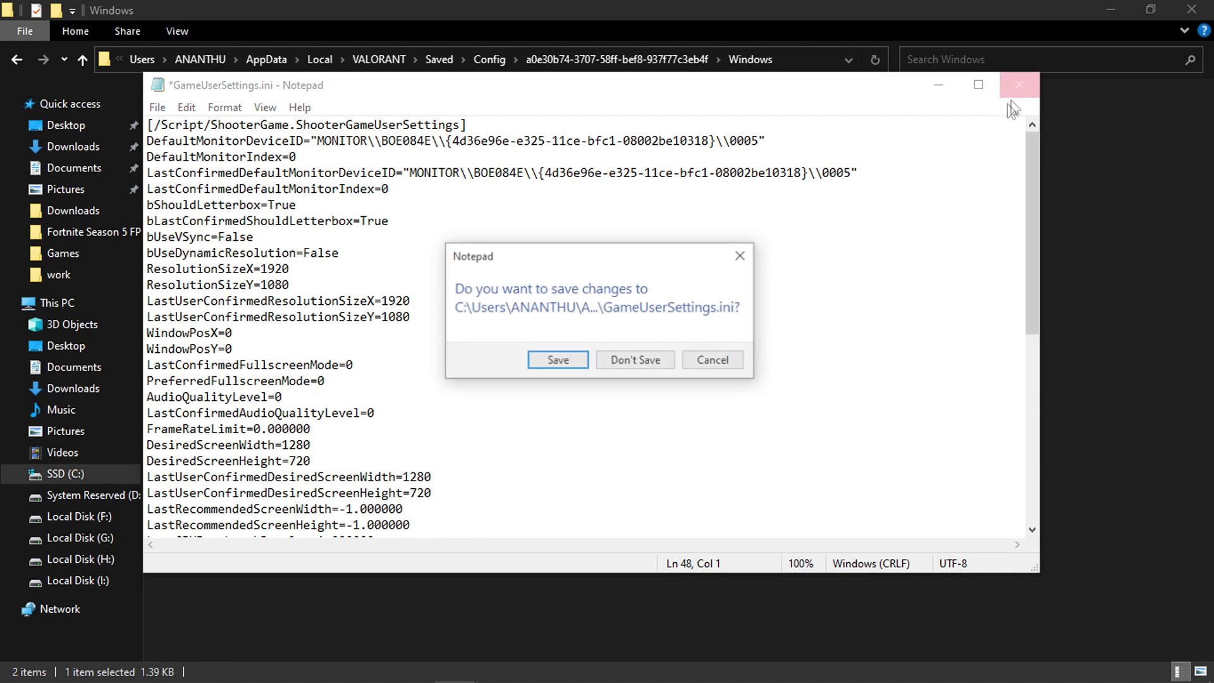
{"action": "left_click", "coordinate": [557, 361]}
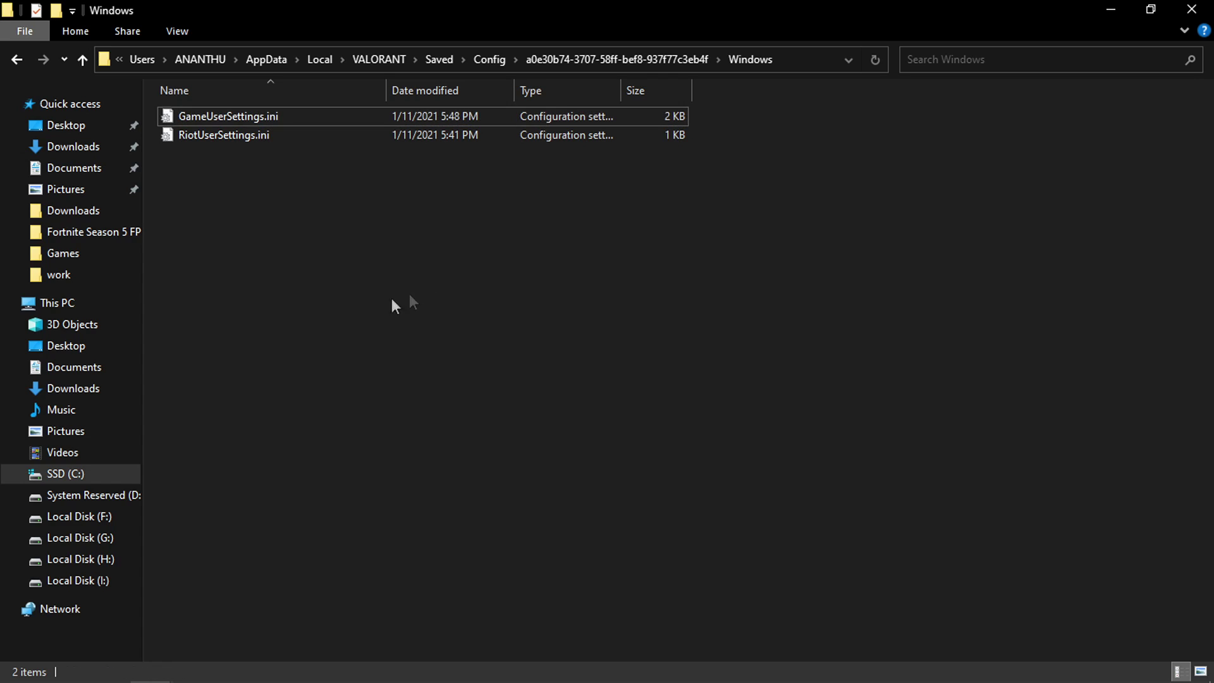
{"action": "left_click", "coordinate": [1191, 9]}
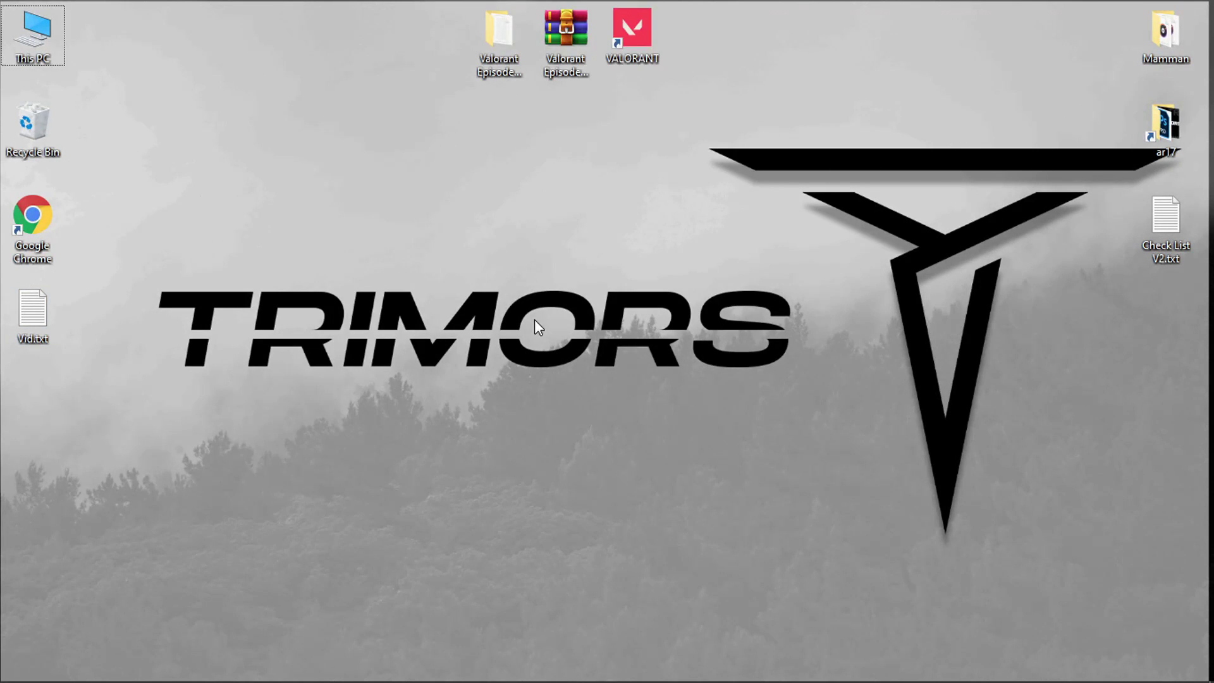
Open the Valorant Episode 2 FPS Boost Pack folder from the desktop and go to Valorant Priority inside Optimizations
{"action": "double_click", "coordinate": [519, 59]}
{"action": "left_click", "coordinate": [244, 116]}
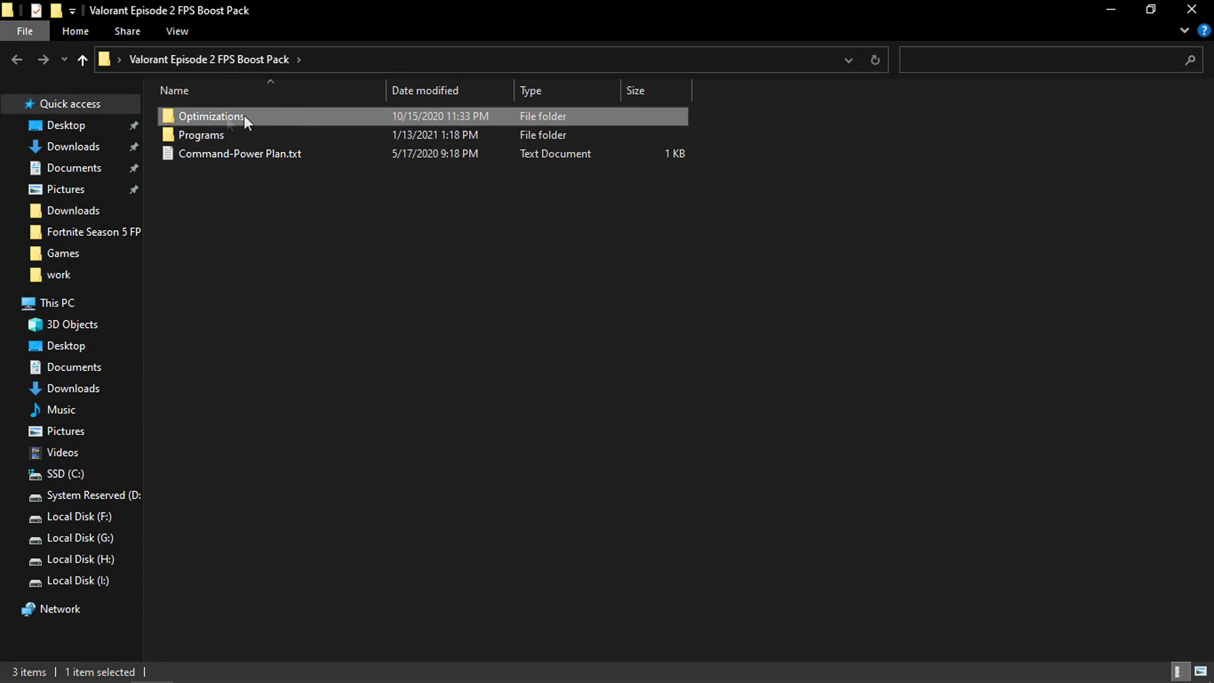
{"action": "double_click", "coordinate": [264, 116]}
{"action": "left_click", "coordinate": [208, 155]}
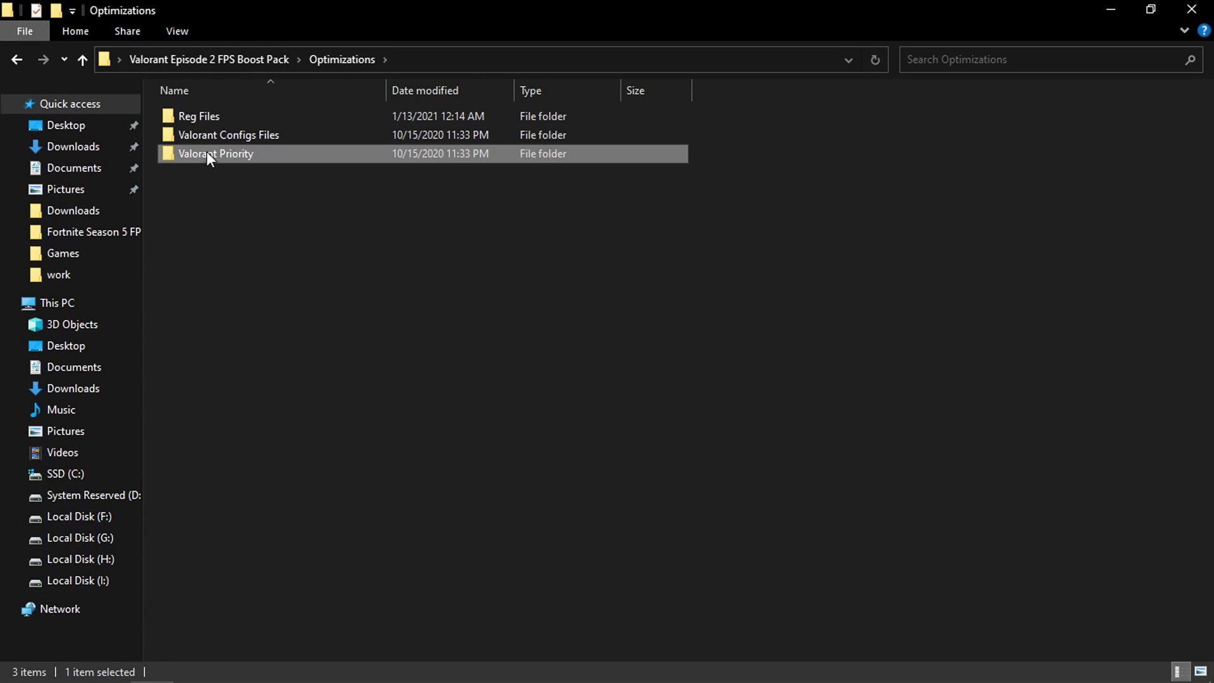
{"action": "double_click", "coordinate": [260, 153]}
Merge ValorantHighPriority.reg into the Windows registry
{"action": "left_click_drag", "start_coordinate": [252, 221], "coordinate": [241, 104]}
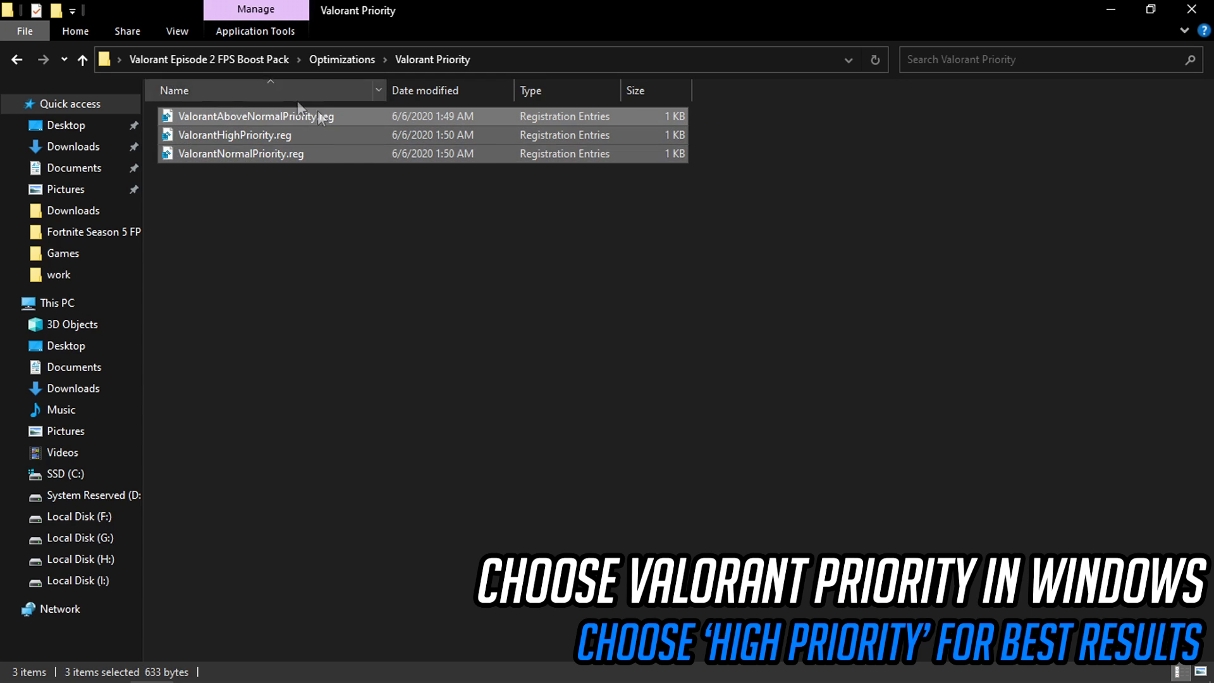
{"action": "left_click", "coordinate": [247, 212]}
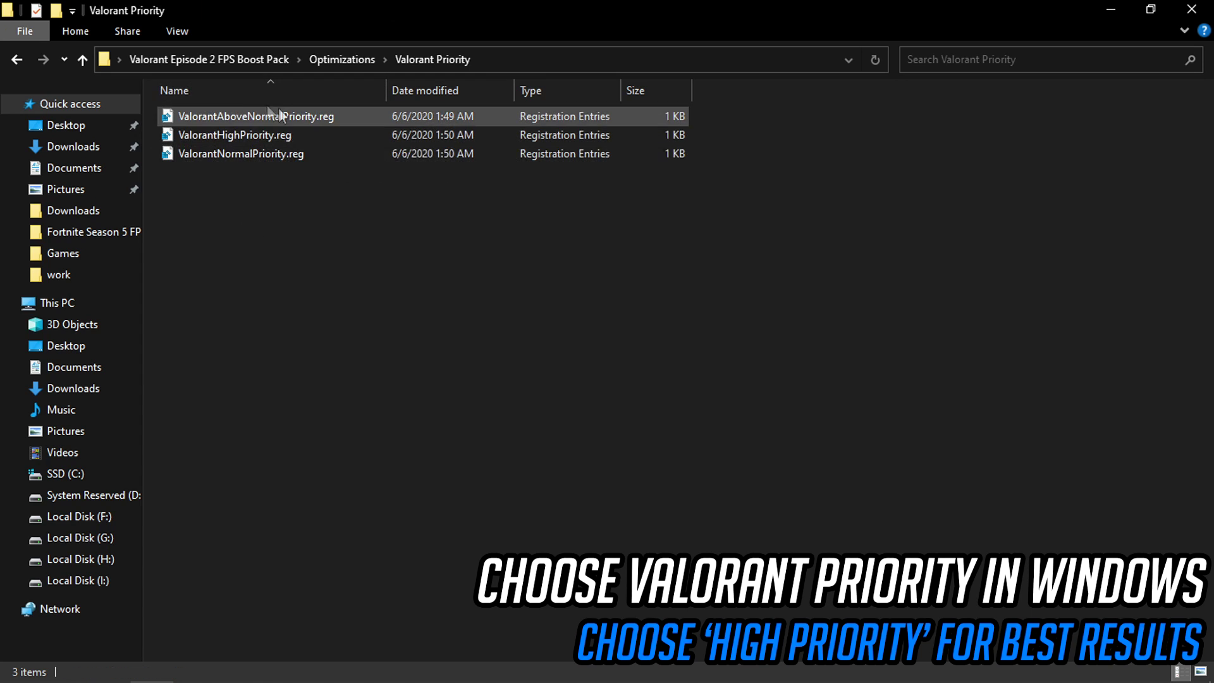
{"action": "double_click", "coordinate": [285, 136]}
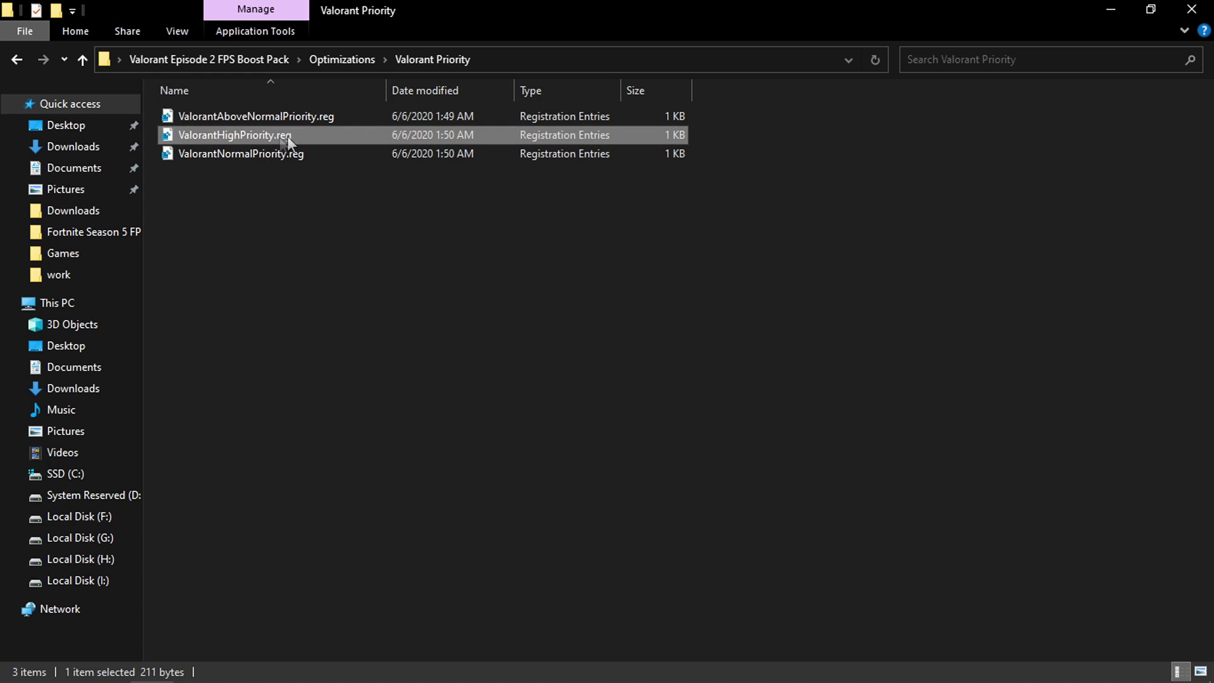
{"action": "left_click", "coordinate": [743, 377]}
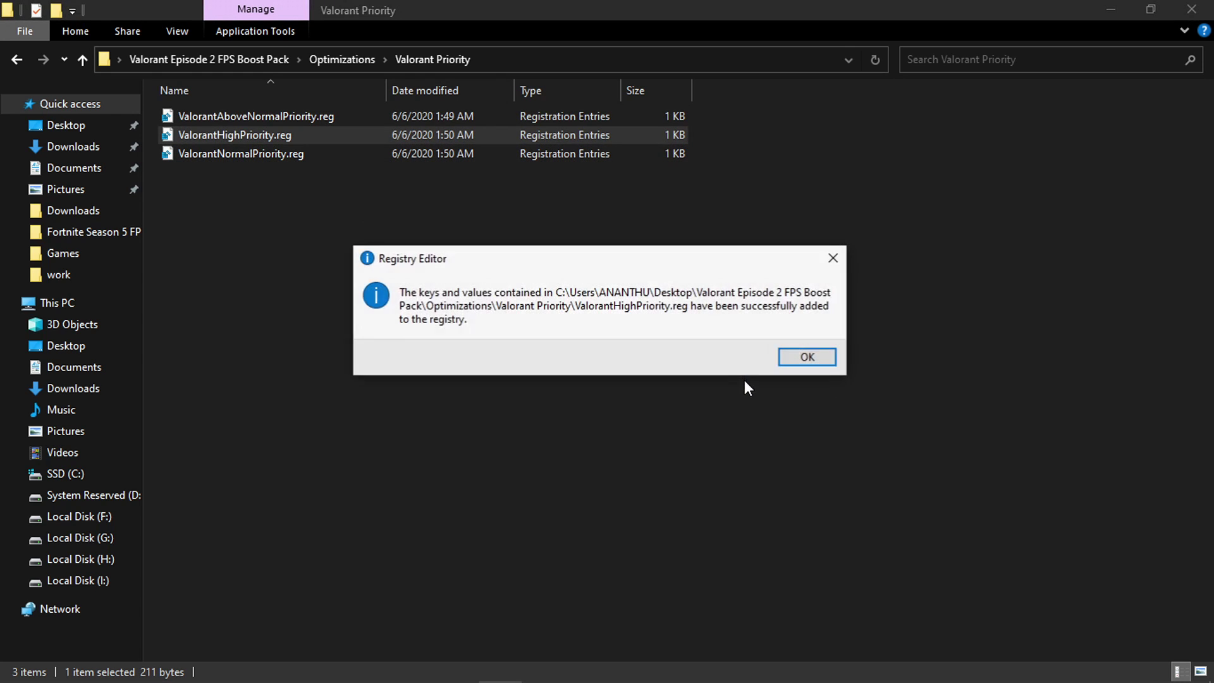
{"action": "left_click", "coordinate": [808, 357]}
{"action": "left_click", "coordinate": [358, 227]}
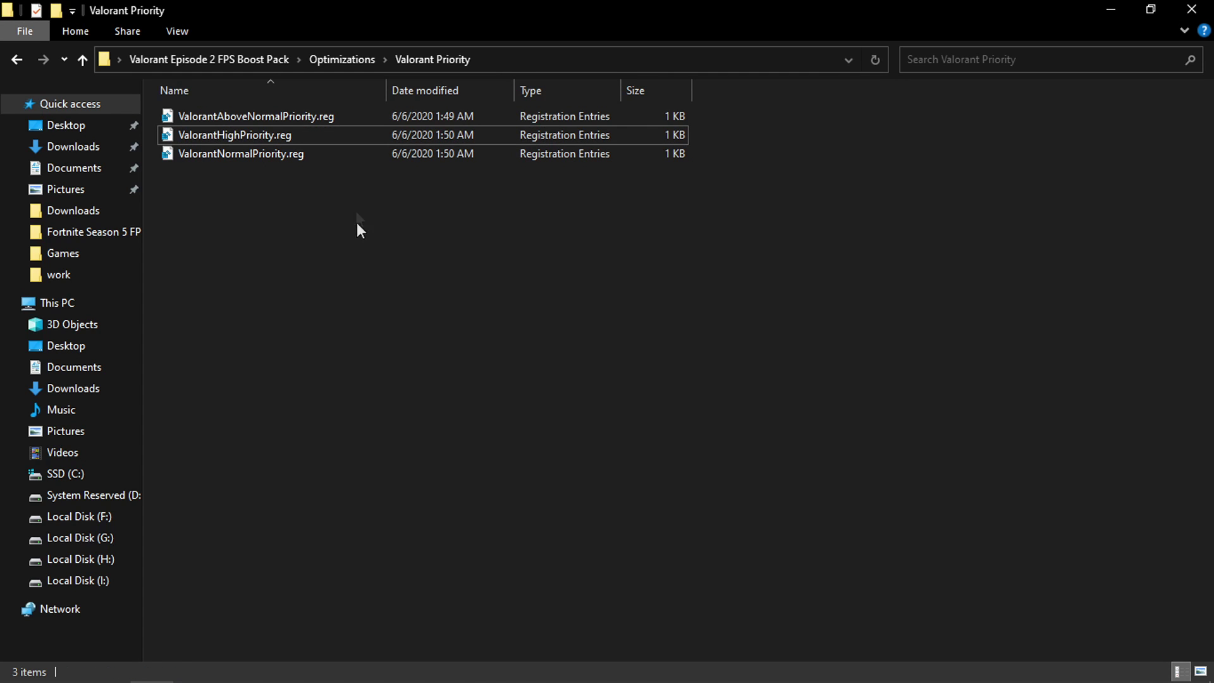
Close the Valorant Priority folder, reopen the Valorant Episode 2 FPS Boost Pack folder and open Command-Power Plan.txt
{"action": "left_click", "coordinate": [1209, 8]}
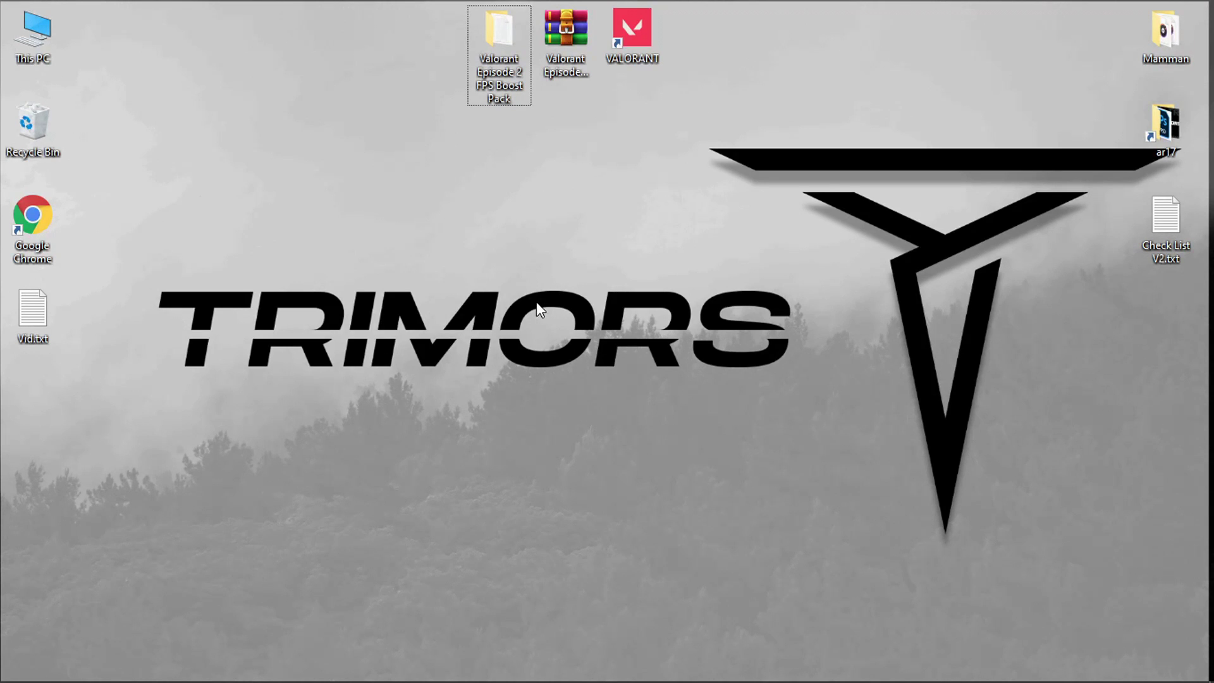
{"action": "key", "text": "Return"}
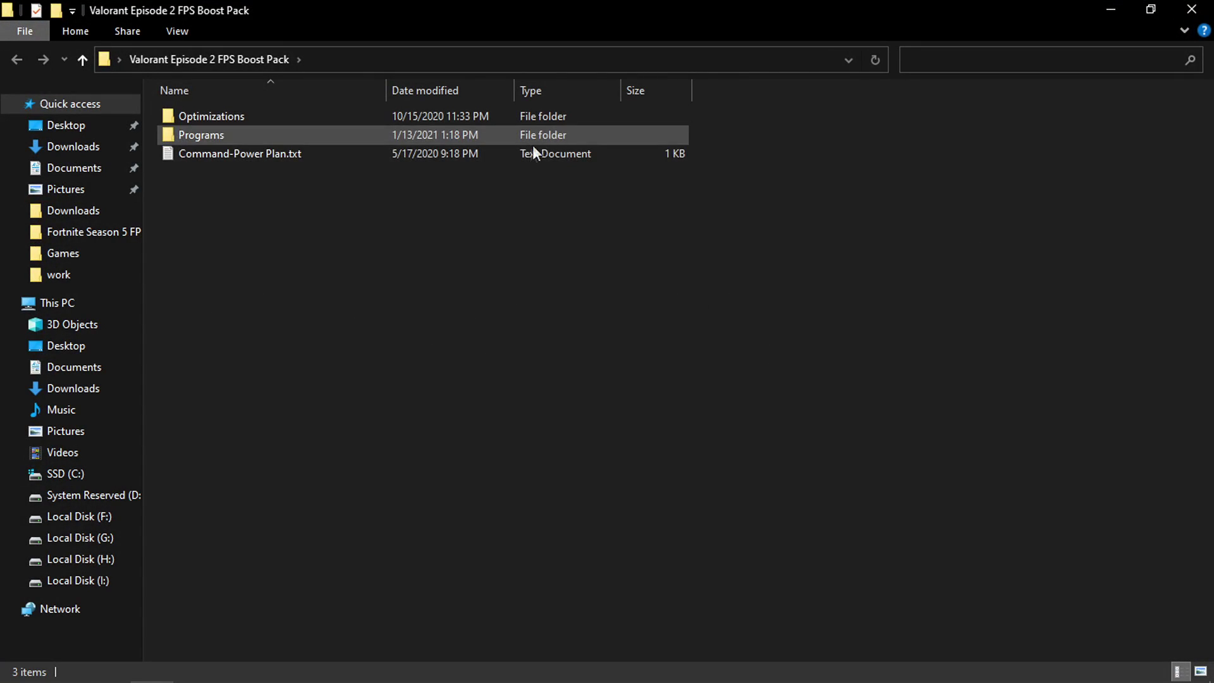
{"action": "left_click", "coordinate": [288, 166]}
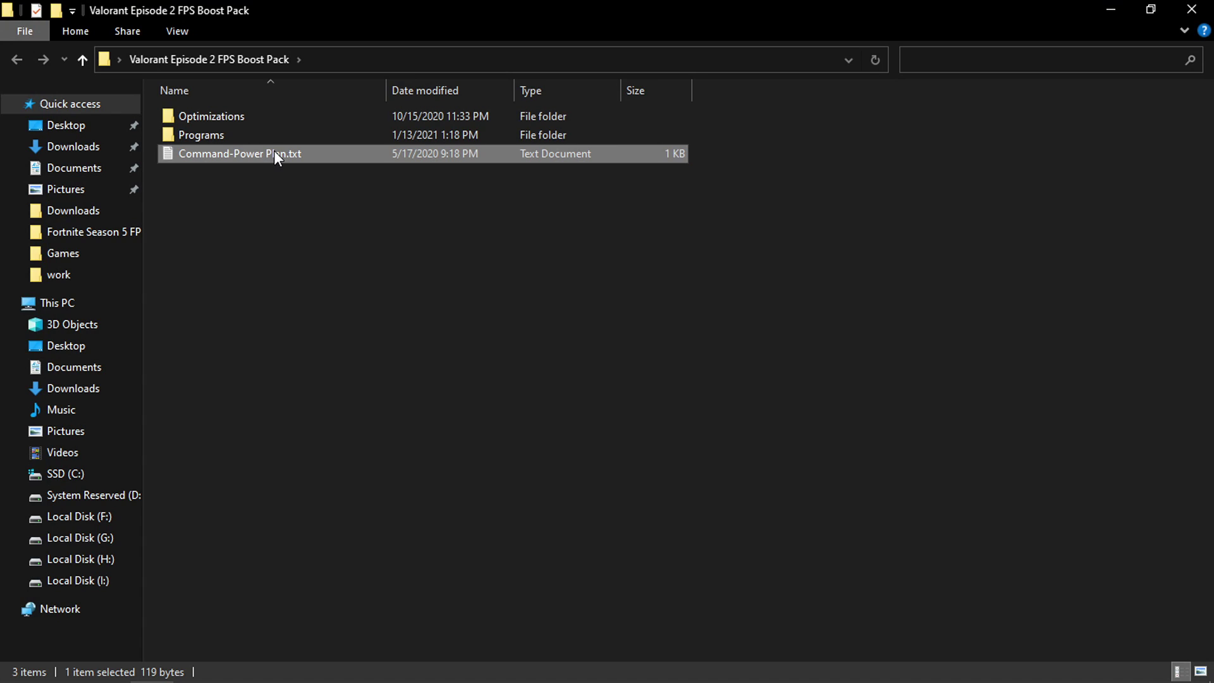
{"action": "double_click", "coordinate": [275, 154]}
Copy the powercfg -duplicatescheme command line from the power plan text file
{"action": "left_click_drag", "start_coordinate": [401, 94], "coordinate": [461, 100]}
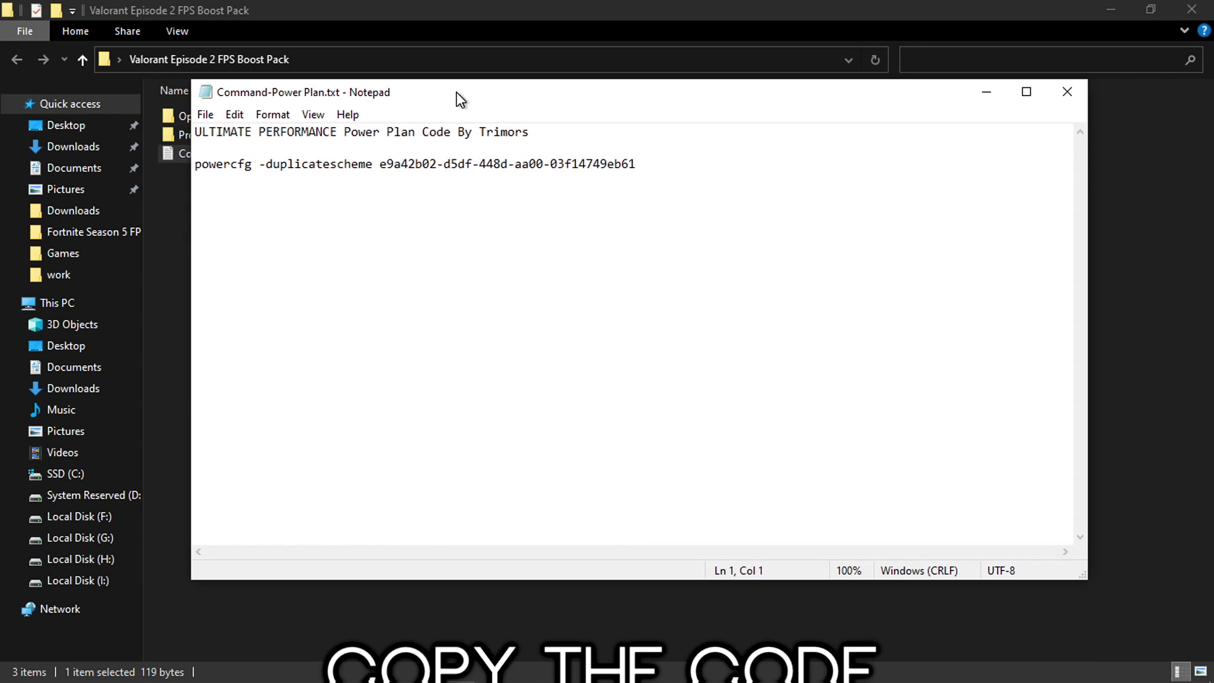
{"action": "left_click_drag", "start_coordinate": [664, 172], "coordinate": [195, 165]}
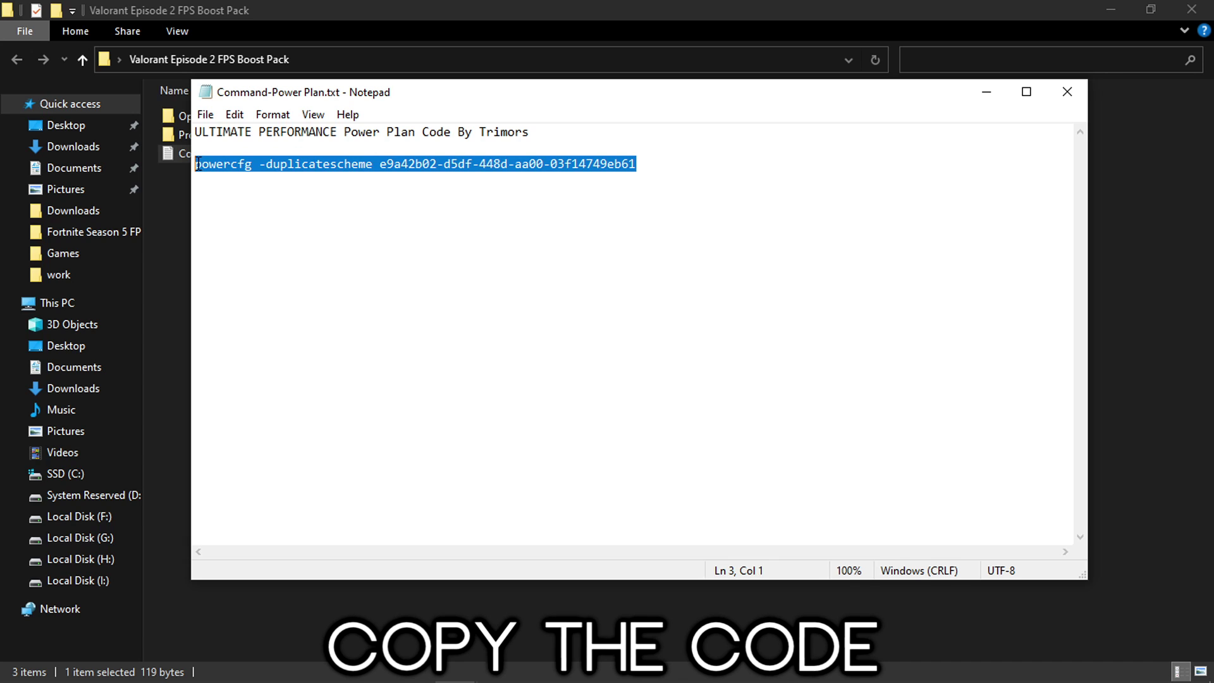
{"action": "right_click", "coordinate": [322, 163]}
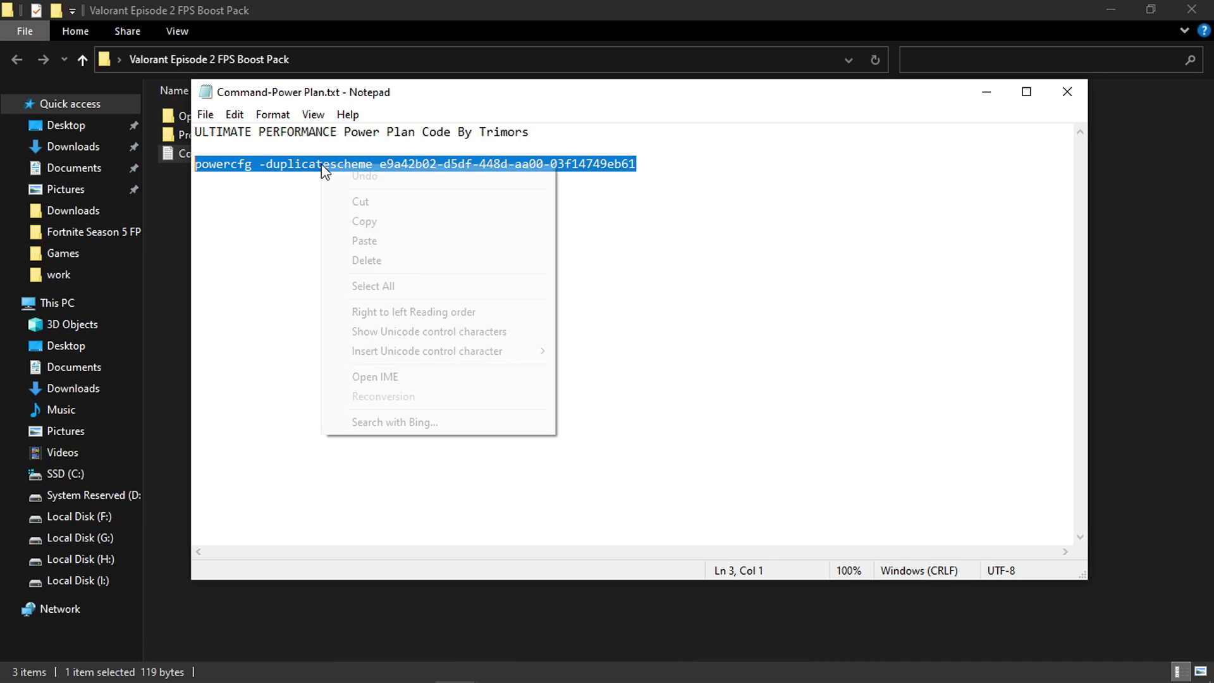
{"action": "left_click", "coordinate": [393, 220]}
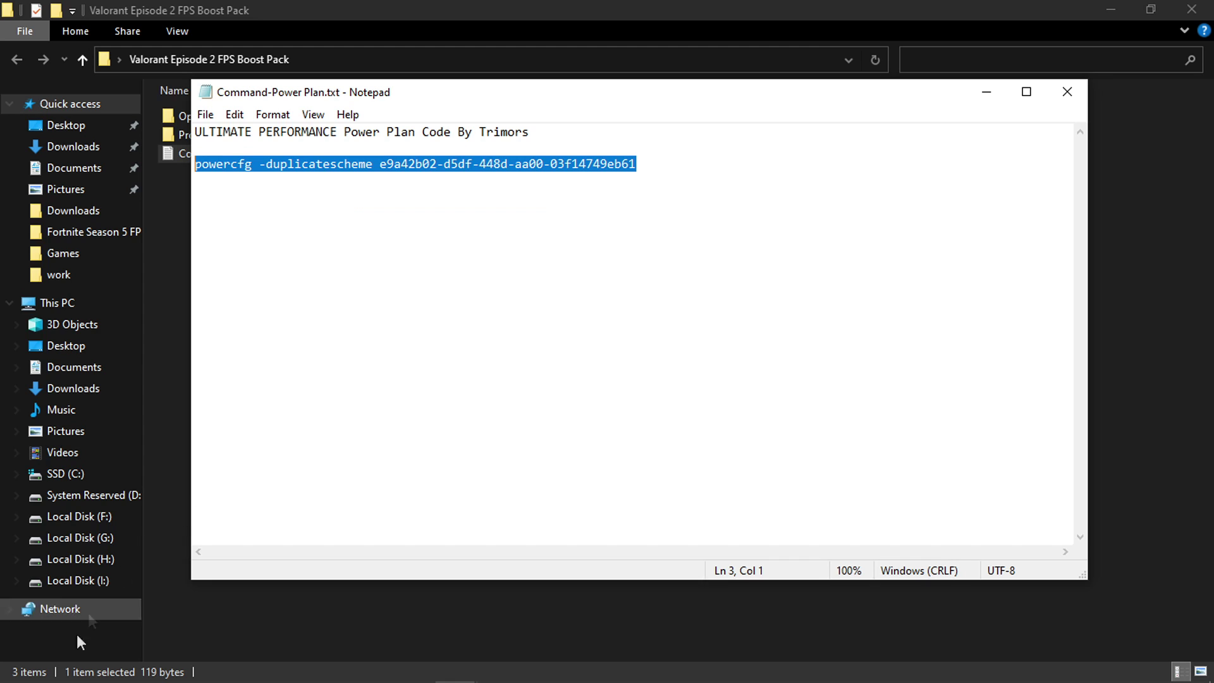
Search Windows for cmd and run Command Prompt as administrator
{"action": "left_click", "coordinate": [53, 670]}
{"action": "type", "text": "cmd"}
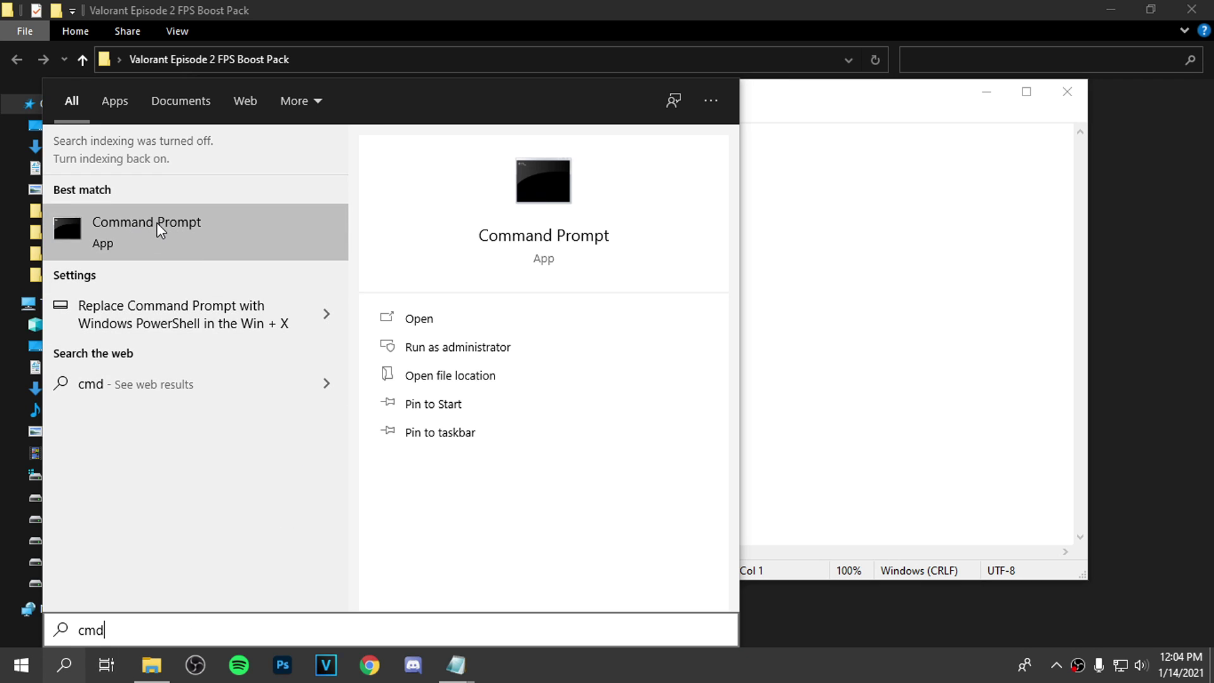
{"action": "right_click", "coordinate": [156, 223]}
{"action": "left_click", "coordinate": [233, 242]}
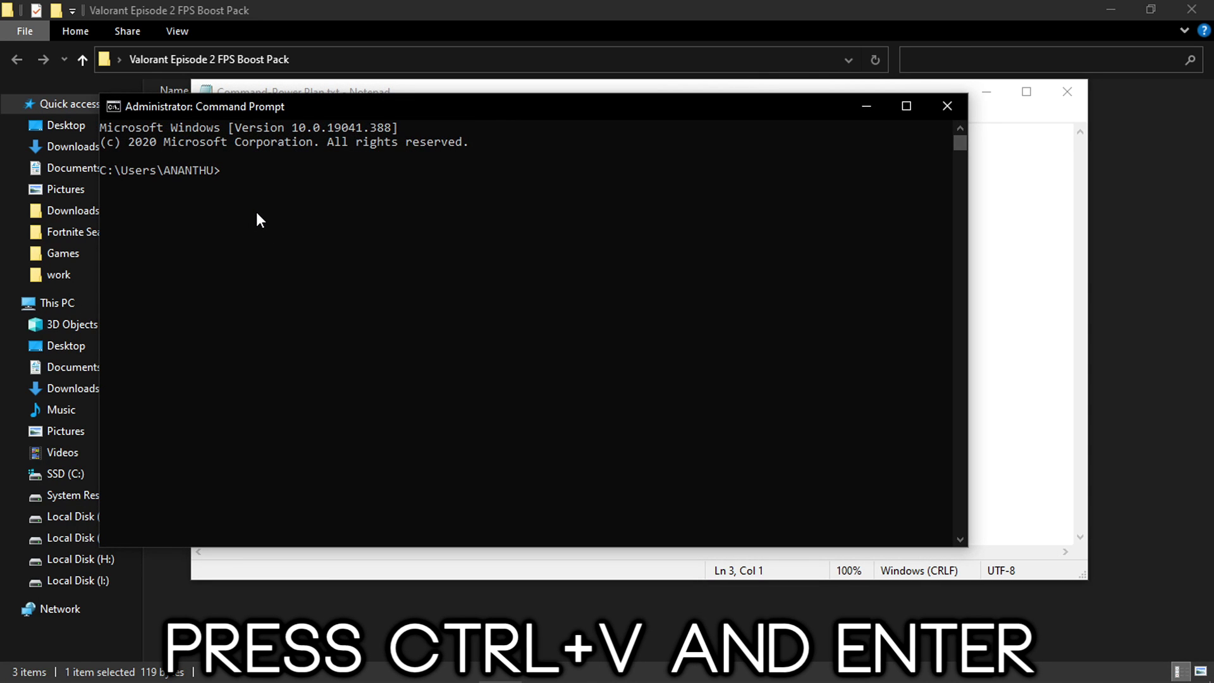
Run the copied powercfg -duplicatescheme command to add the Ultimate Performance plan, and close Command Prompt
{"action": "key", "text": "ctrl+v"}
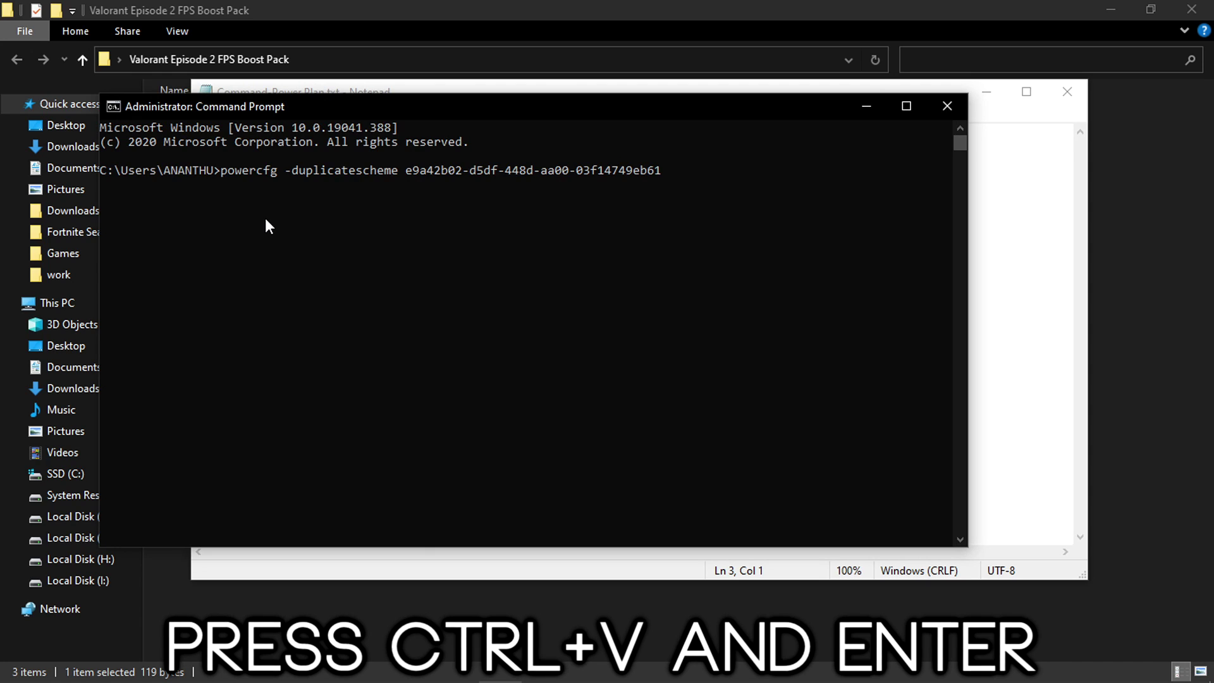
{"action": "key", "text": "Return"}
{"action": "left_click_drag", "start_coordinate": [514, 183], "coordinate": [555, 186]}
{"action": "left_click_drag", "start_coordinate": [649, 188], "coordinate": [652, 186]}
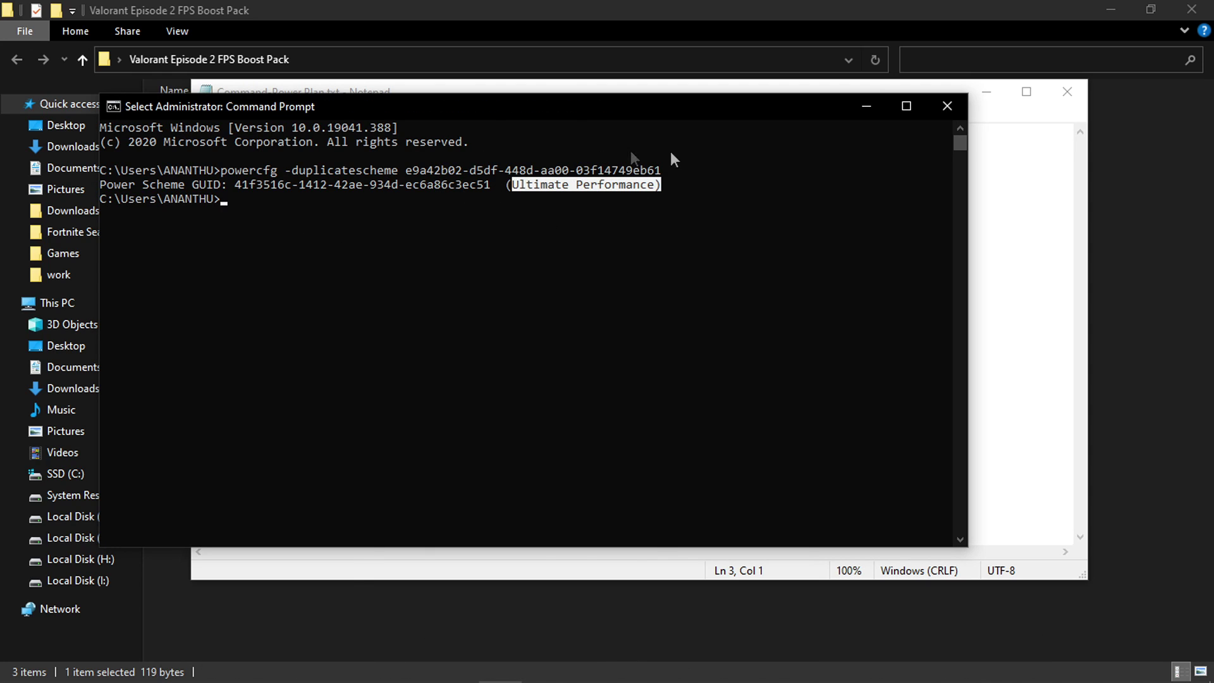
{"action": "left_click", "coordinate": [955, 112]}
{"action": "left_click", "coordinate": [432, 333]}
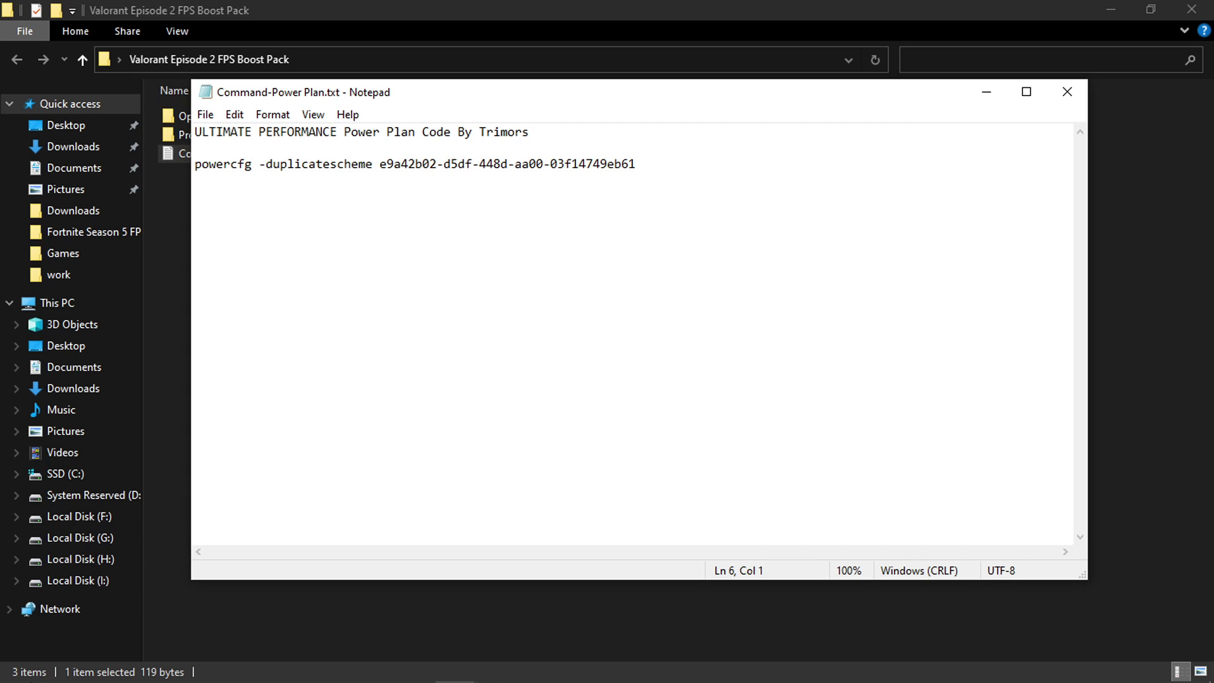
Search Windows for power plan and open the Choose a power plan settings
{"action": "left_click", "coordinate": [55, 678]}
{"action": "type", "text": "power "}
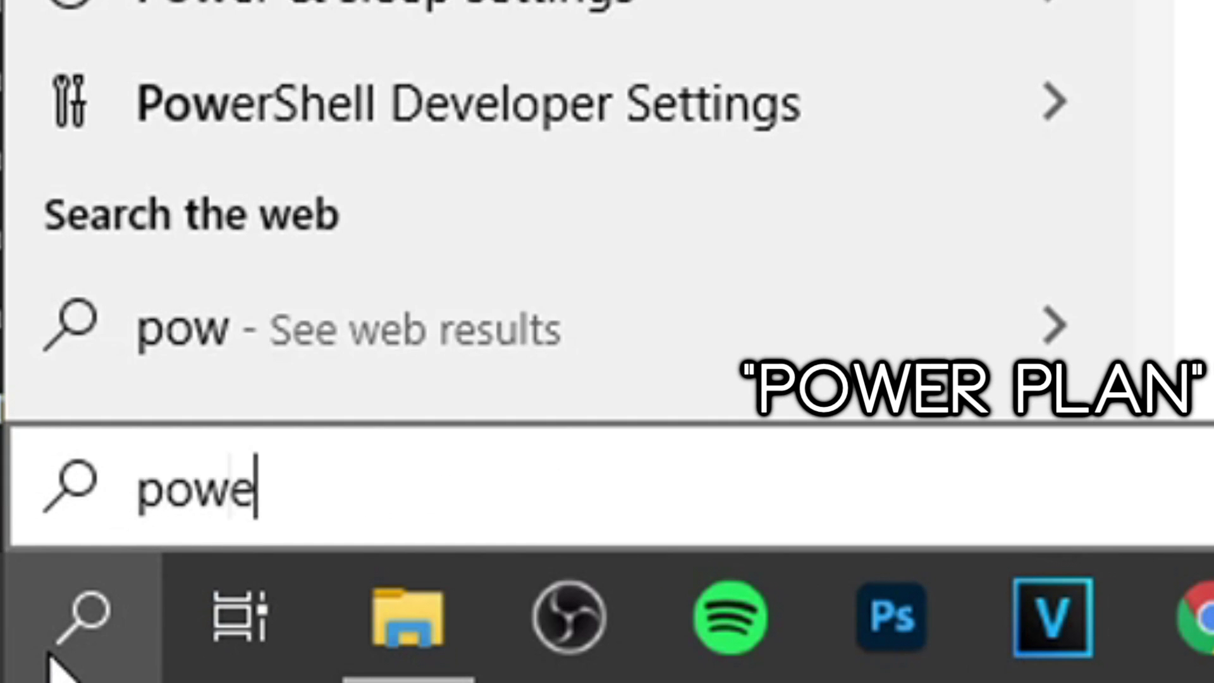
{"action": "type", "text": "plan"}
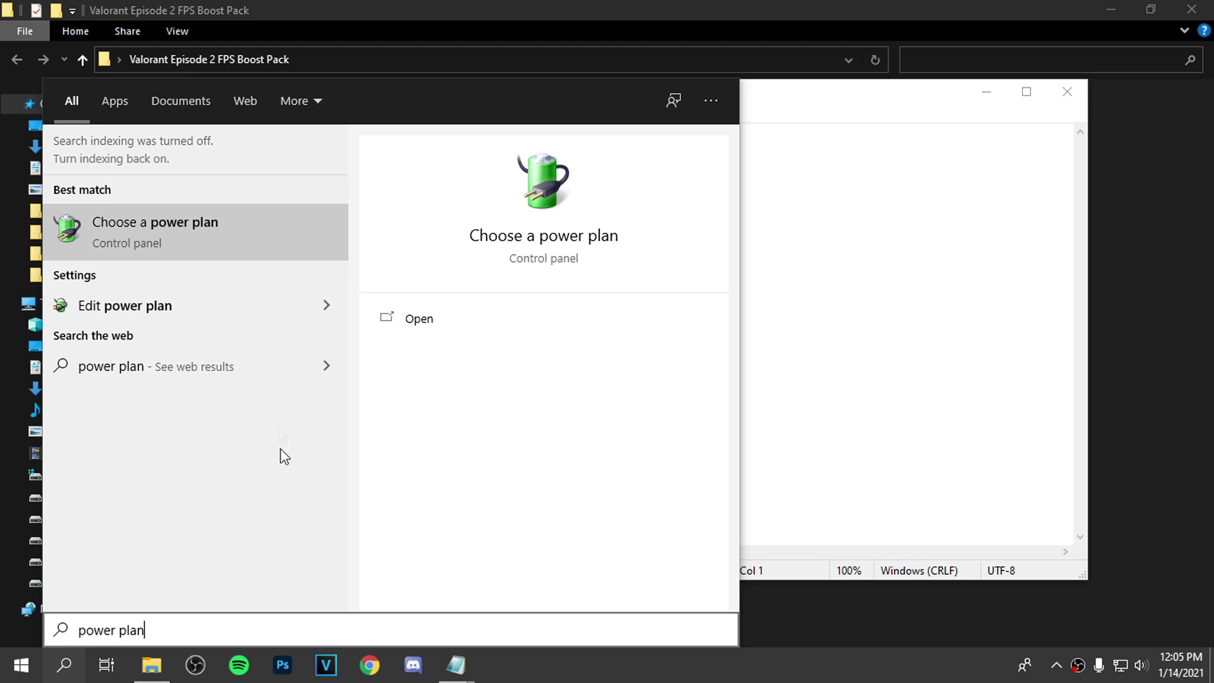
{"action": "left_click", "coordinate": [206, 244]}
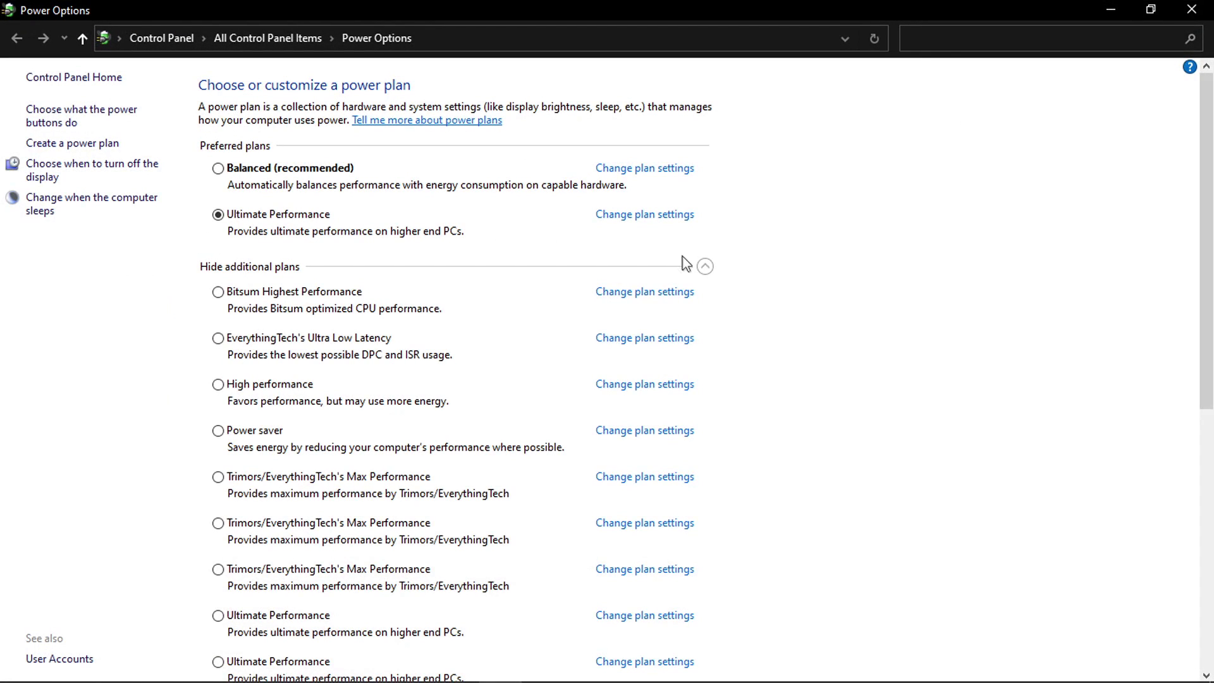
Select the last Ultimate Performance plan among the additional plans, and close Power Options, the text file and the folder
{"action": "left_click", "coordinate": [703, 266]}
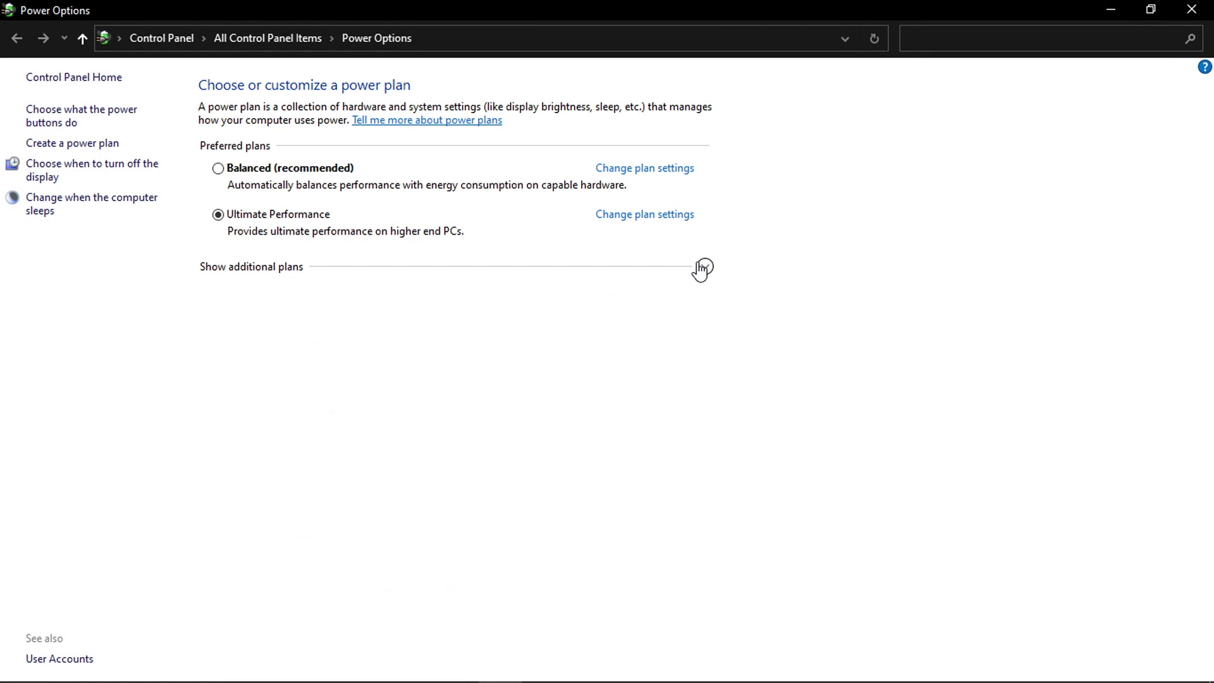
{"action": "left_click", "coordinate": [703, 266]}
{"action": "scroll", "coordinate": [288, 580], "scroll_direction": "down", "scroll_amount": 5}
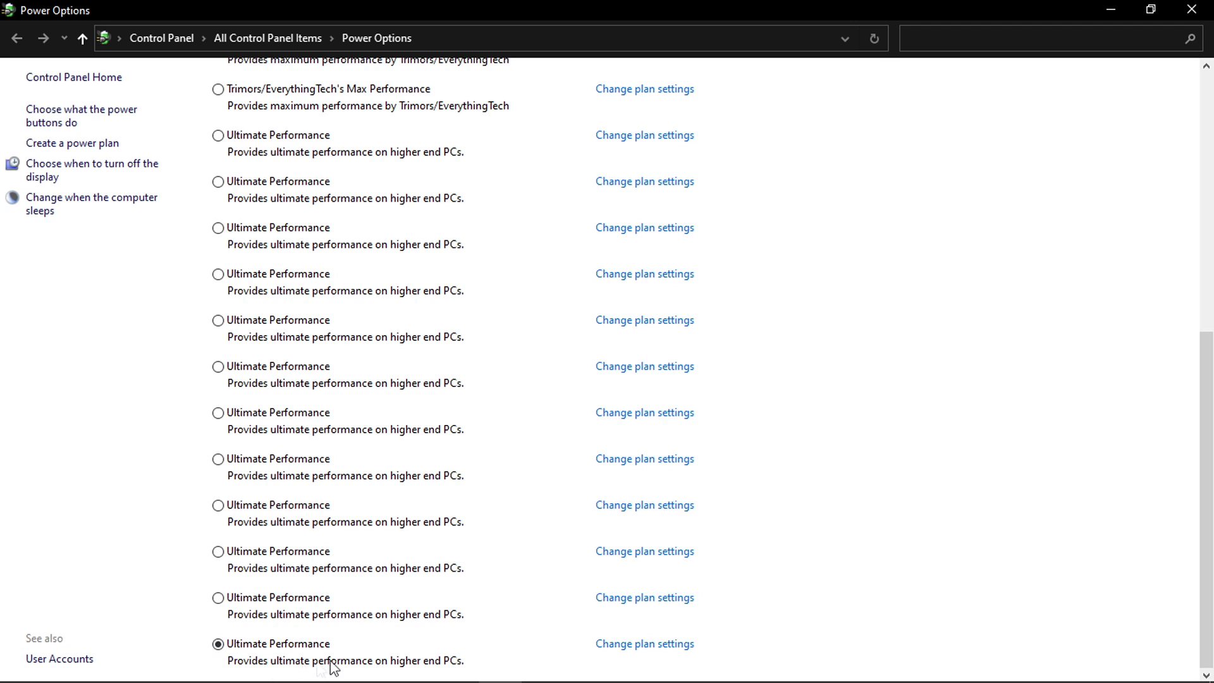
{"action": "left_click", "coordinate": [1191, 10]}
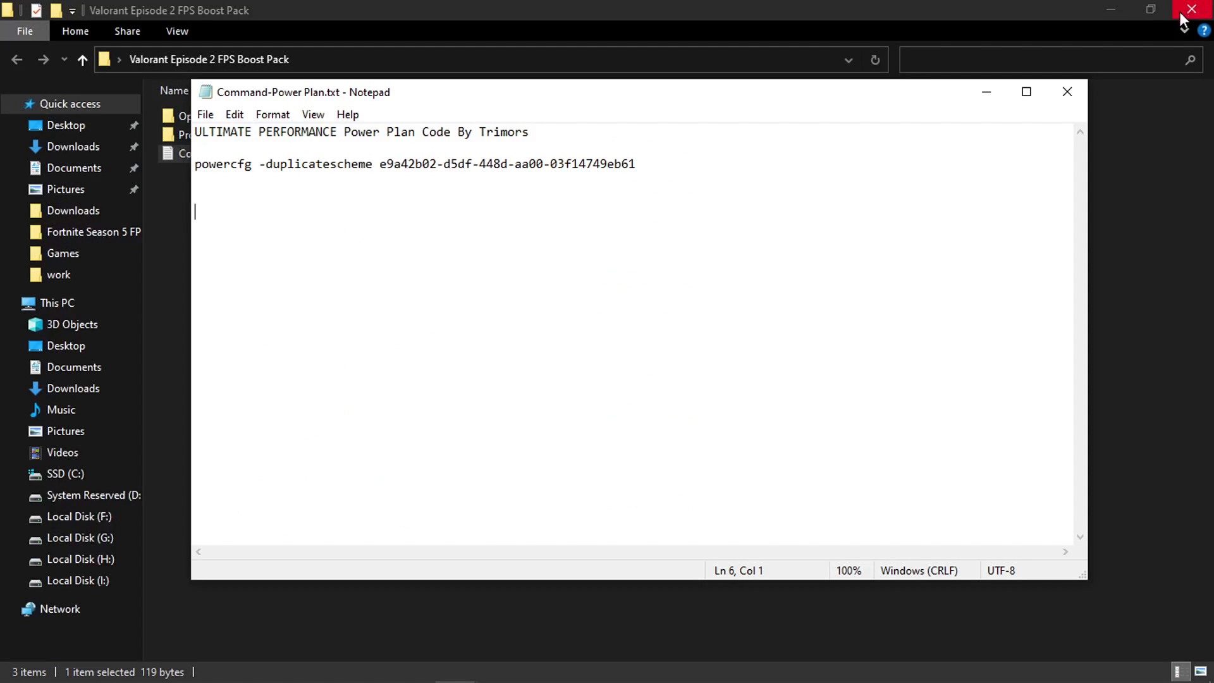
{"action": "left_click", "coordinate": [1068, 93]}
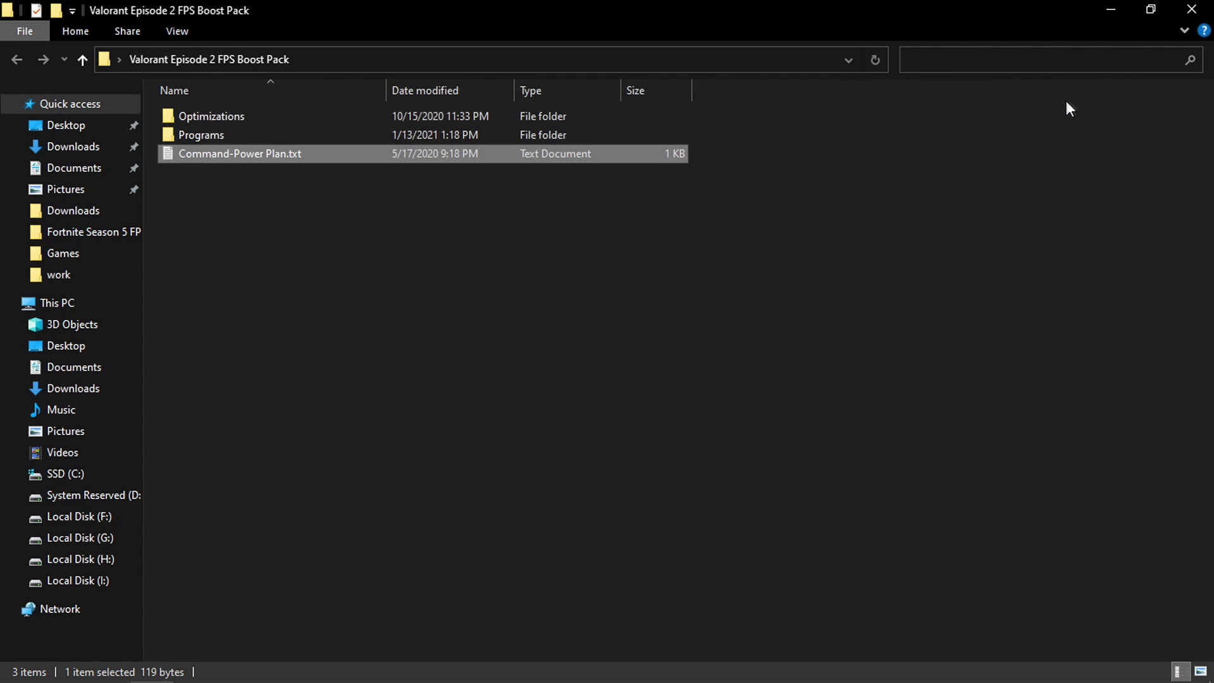
{"action": "left_click", "coordinate": [1189, 13]}
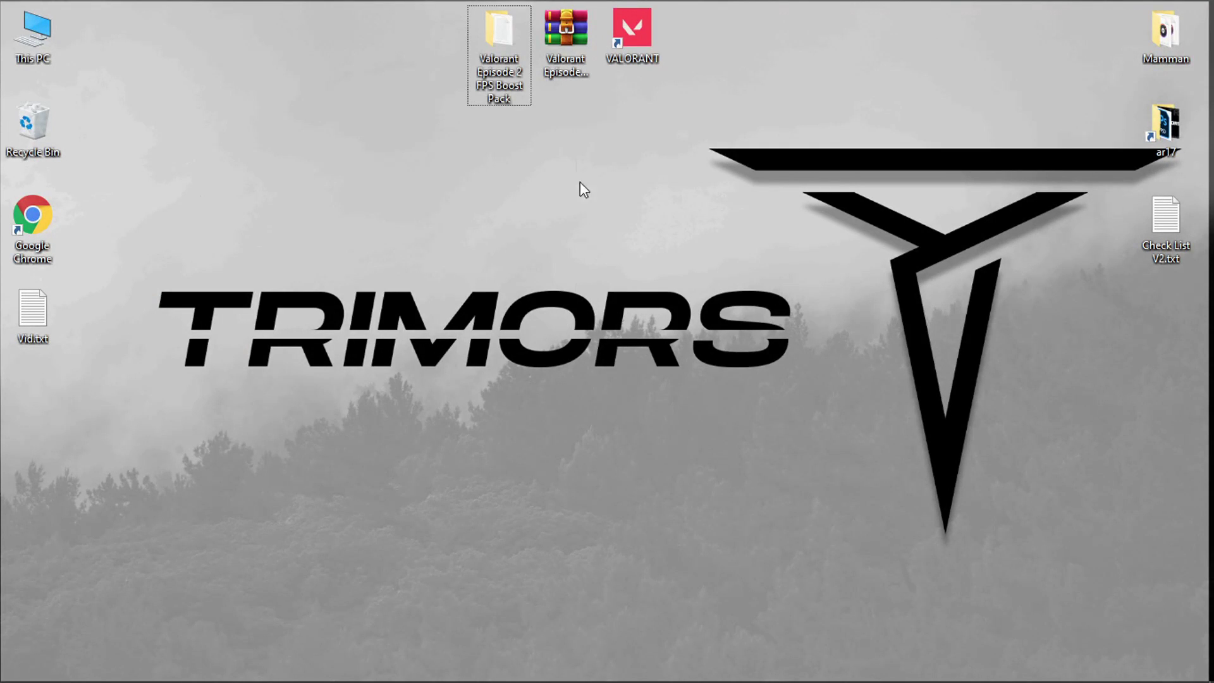
Open Programs > ISLC v1.0.2.2 in the FPS boost pack and launch Intelligent standby list cleaner ISLC.exe
{"action": "double_click", "coordinate": [517, 79]}
{"action": "double_click", "coordinate": [277, 133]}
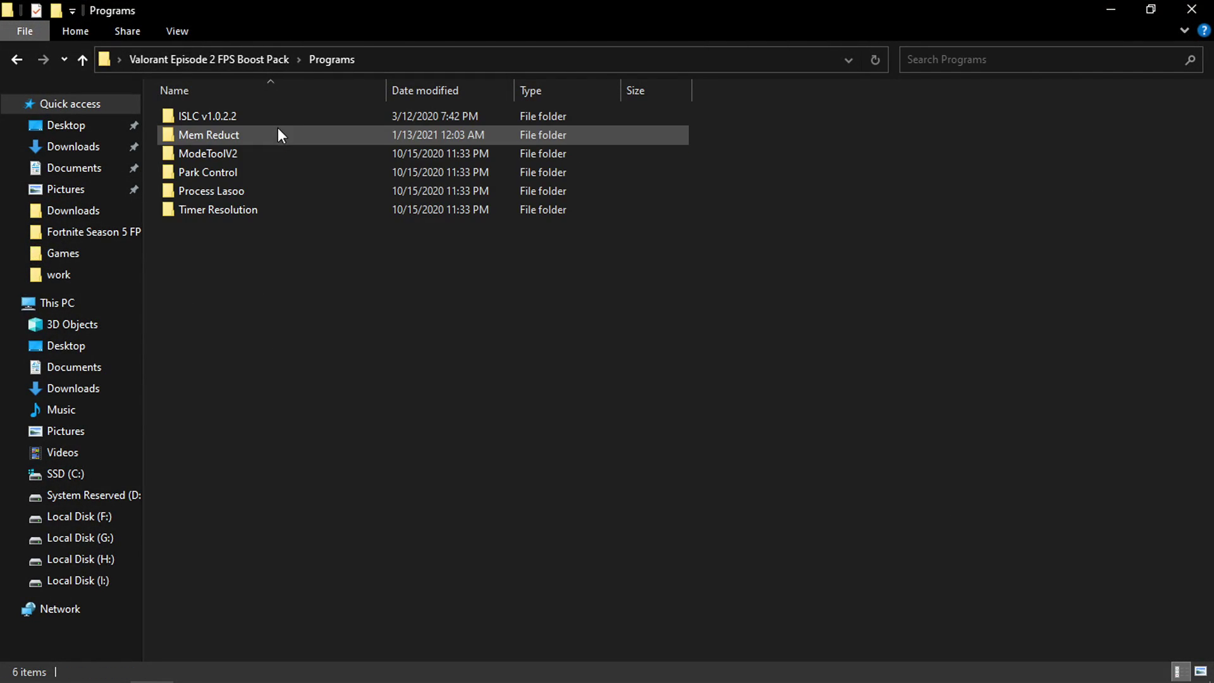
{"action": "double_click", "coordinate": [233, 113]}
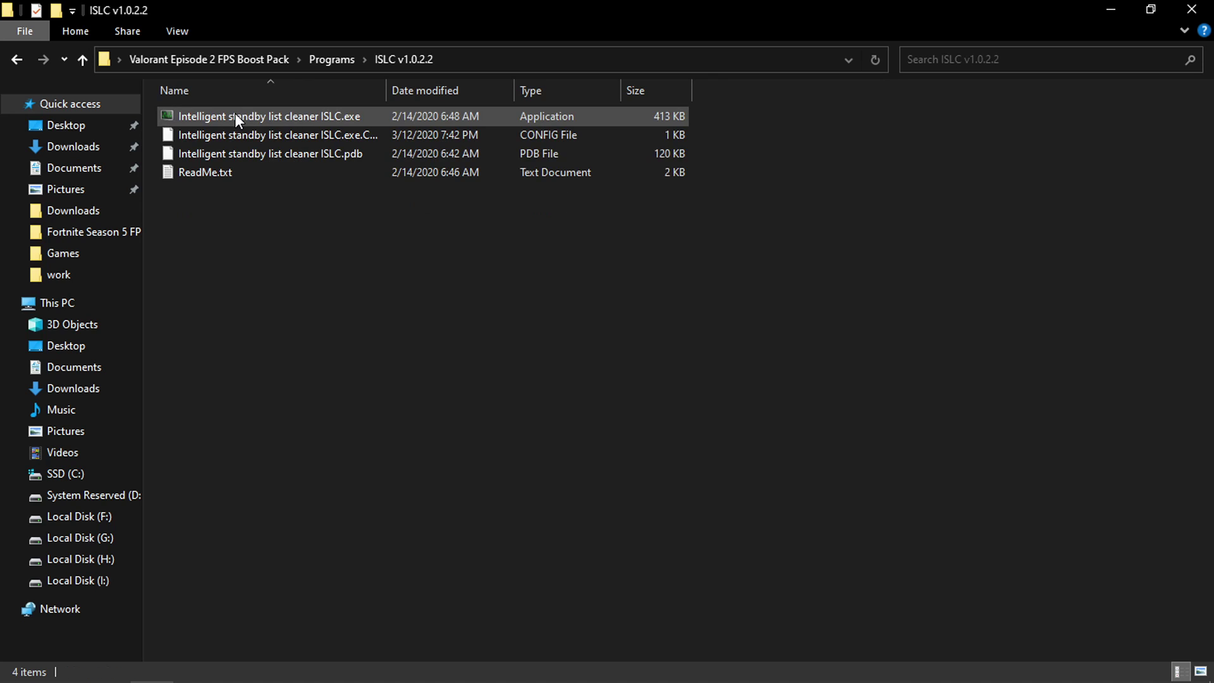
{"action": "left_click", "coordinate": [346, 117]}
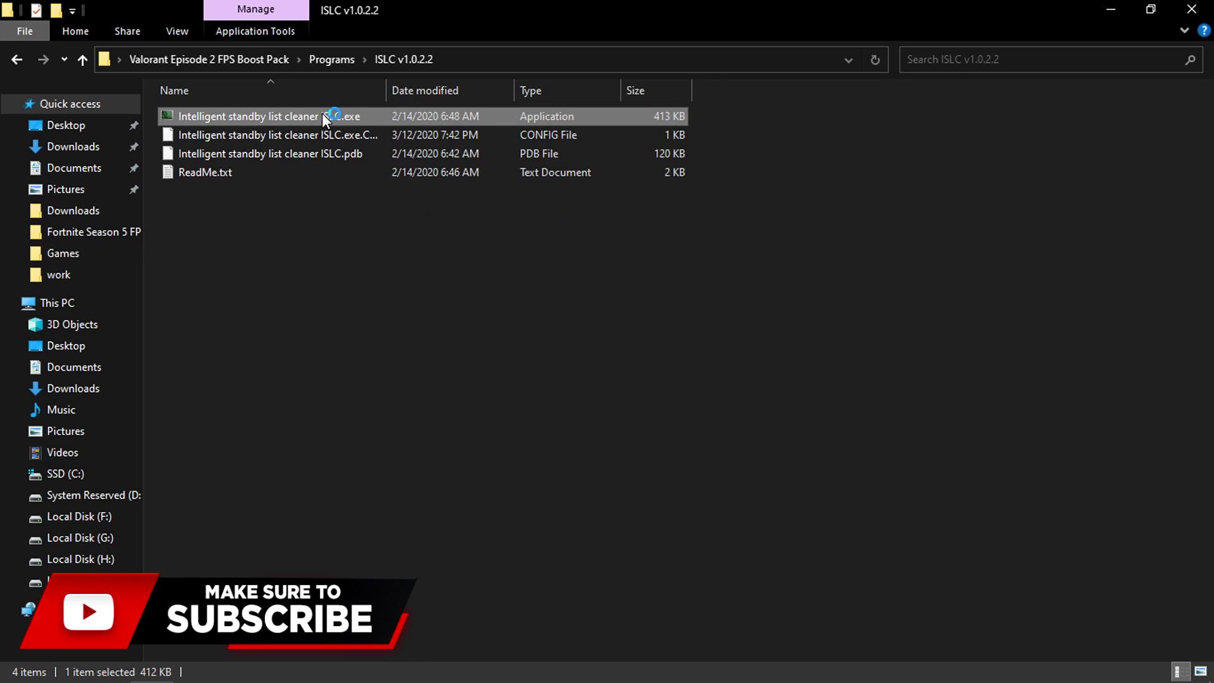
{"action": "double_click", "coordinate": [324, 122]}
Clear the "Free memory is lower than" value in Intelligent standby list cleaner
{"action": "left_click_drag", "start_coordinate": [422, 129], "coordinate": [600, 134]}
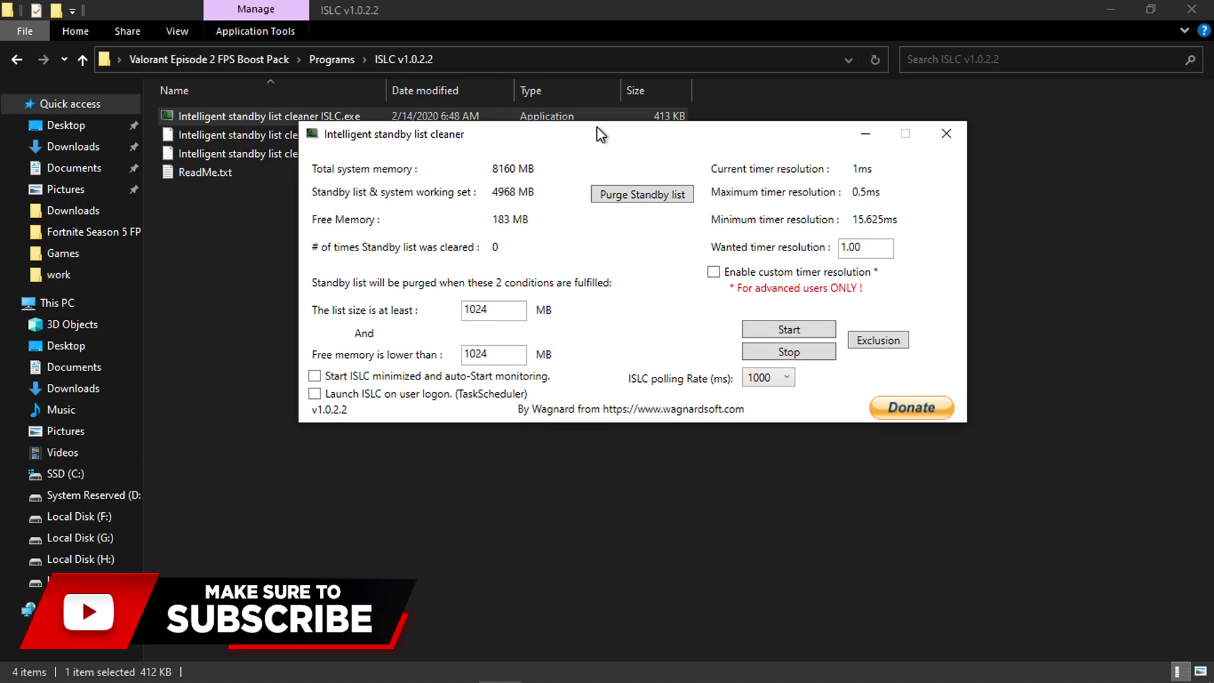
{"action": "double_click", "coordinate": [466, 311]}
{"action": "double_click", "coordinate": [513, 356]}
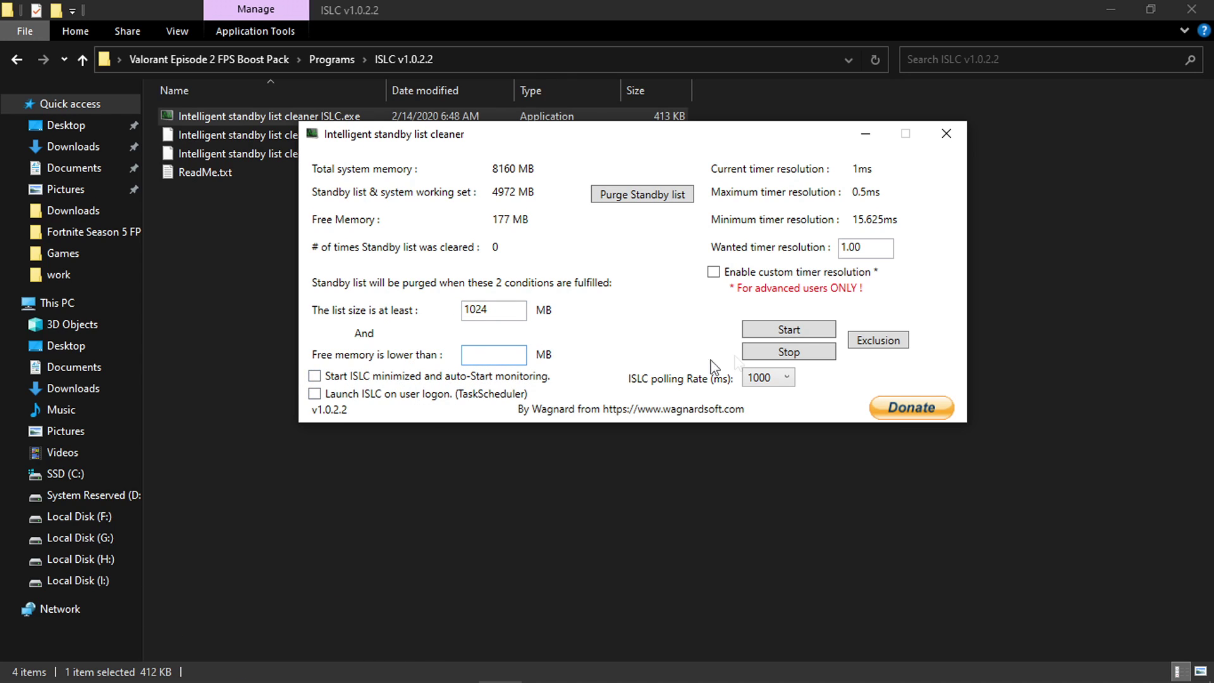
Show the desktop and open the properties of This PC to check the installed RAM
{"action": "key", "text": "super+d"}
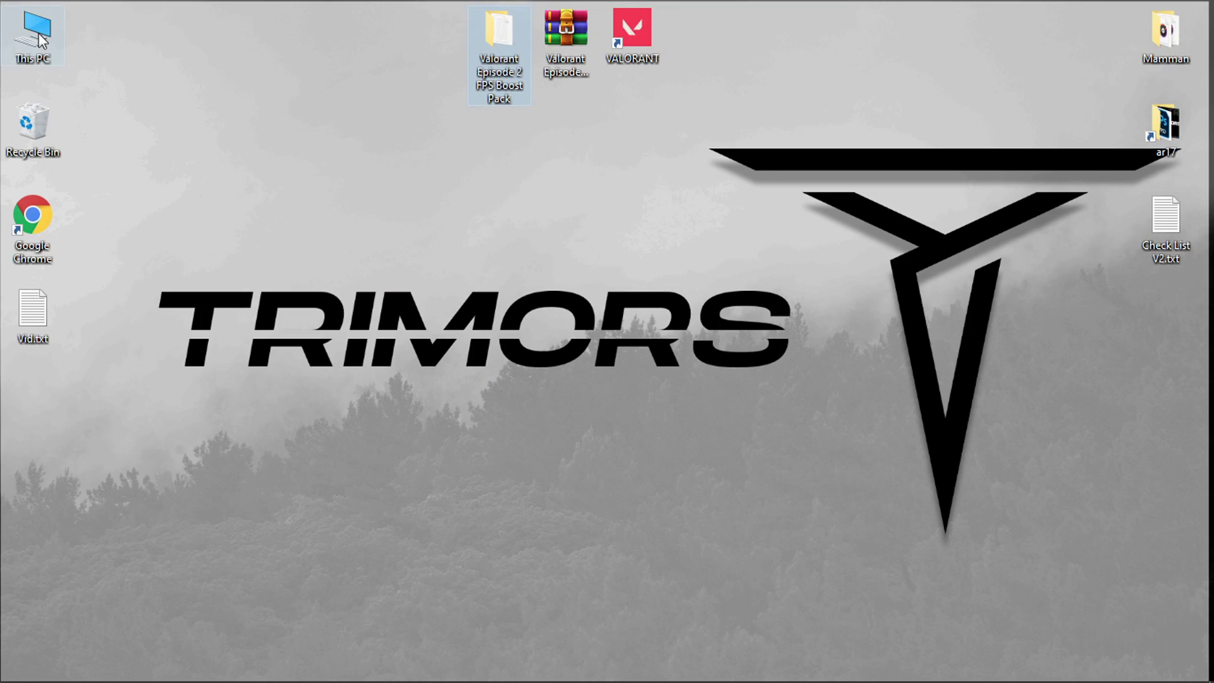
{"action": "right_click", "coordinate": [42, 36]}
{"action": "left_click", "coordinate": [143, 247]}
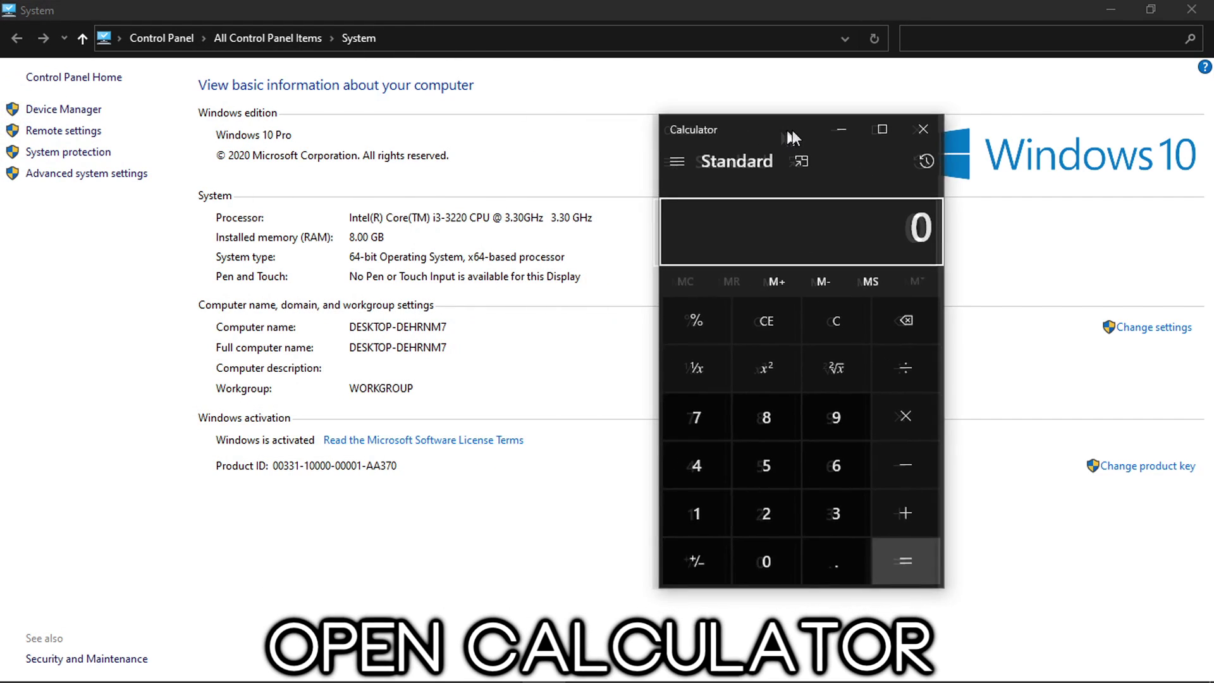
Multiply the 8 GB of installed RAM by 1024 in Calculator
{"action": "left_click_drag", "start_coordinate": [792, 130], "coordinate": [881, 127]}
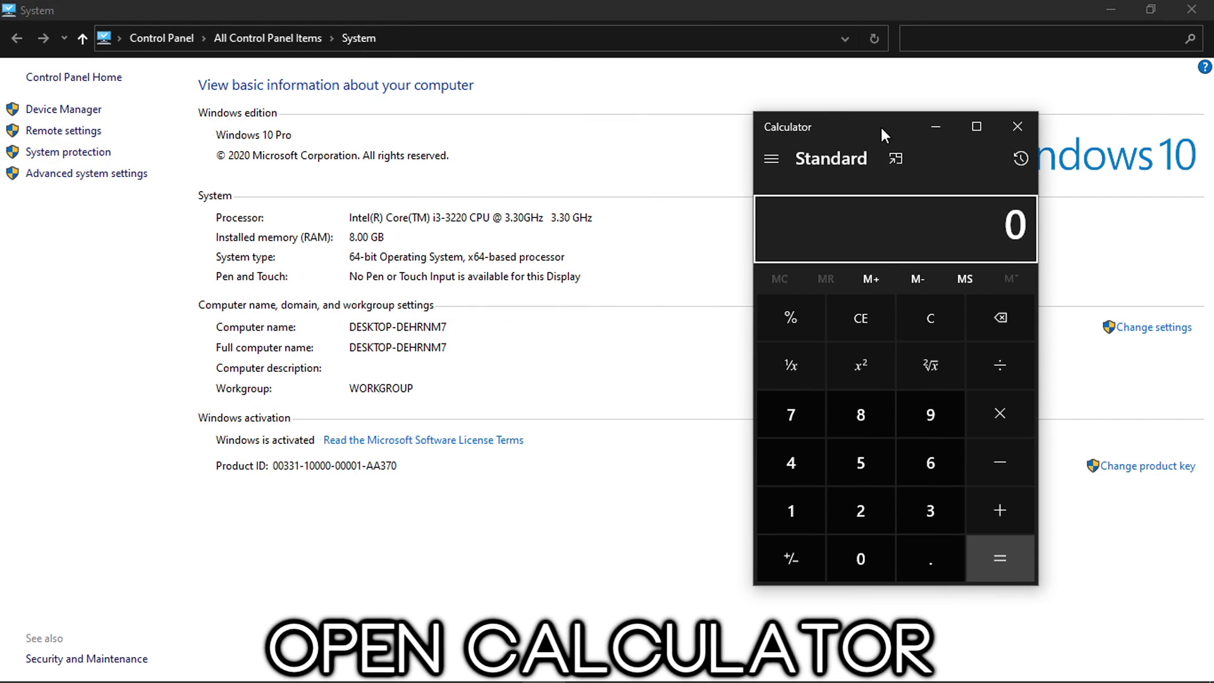
{"action": "left_click", "coordinate": [854, 415]}
{"action": "left_click", "coordinate": [998, 414]}
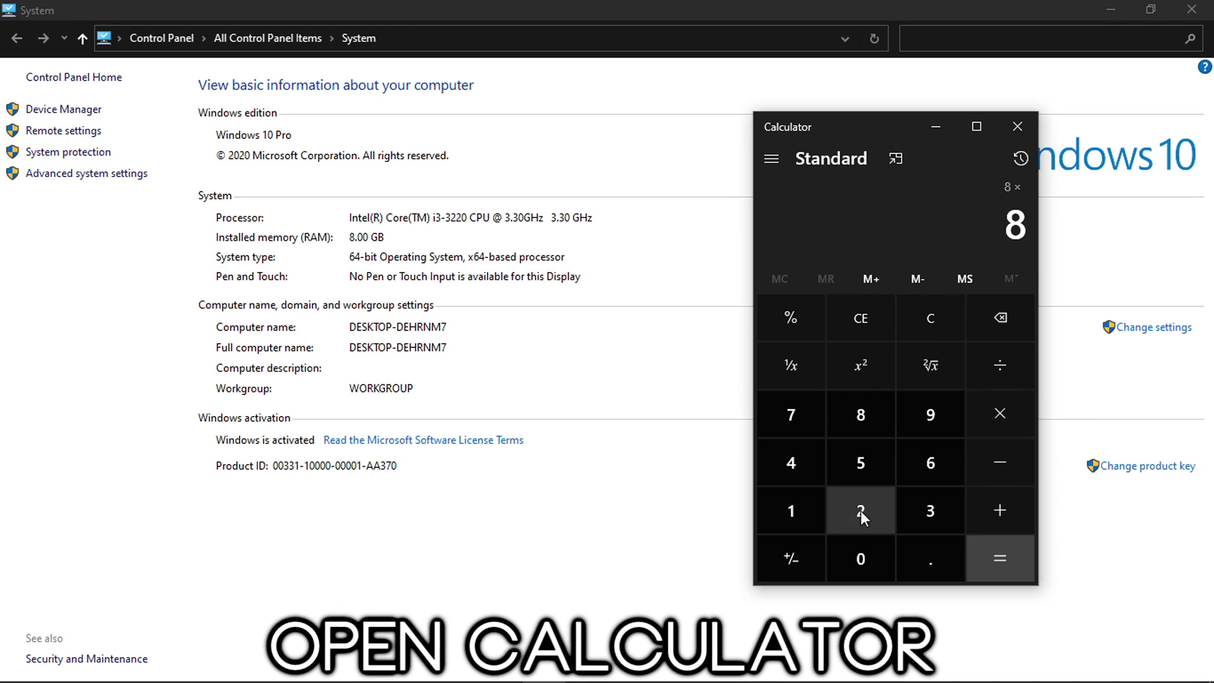
{"action": "left_click", "coordinate": [790, 511]}
{"action": "left_click", "coordinate": [860, 559]}
{"action": "left_click", "coordinate": [859, 511]}
{"action": "left_click", "coordinate": [804, 471]}
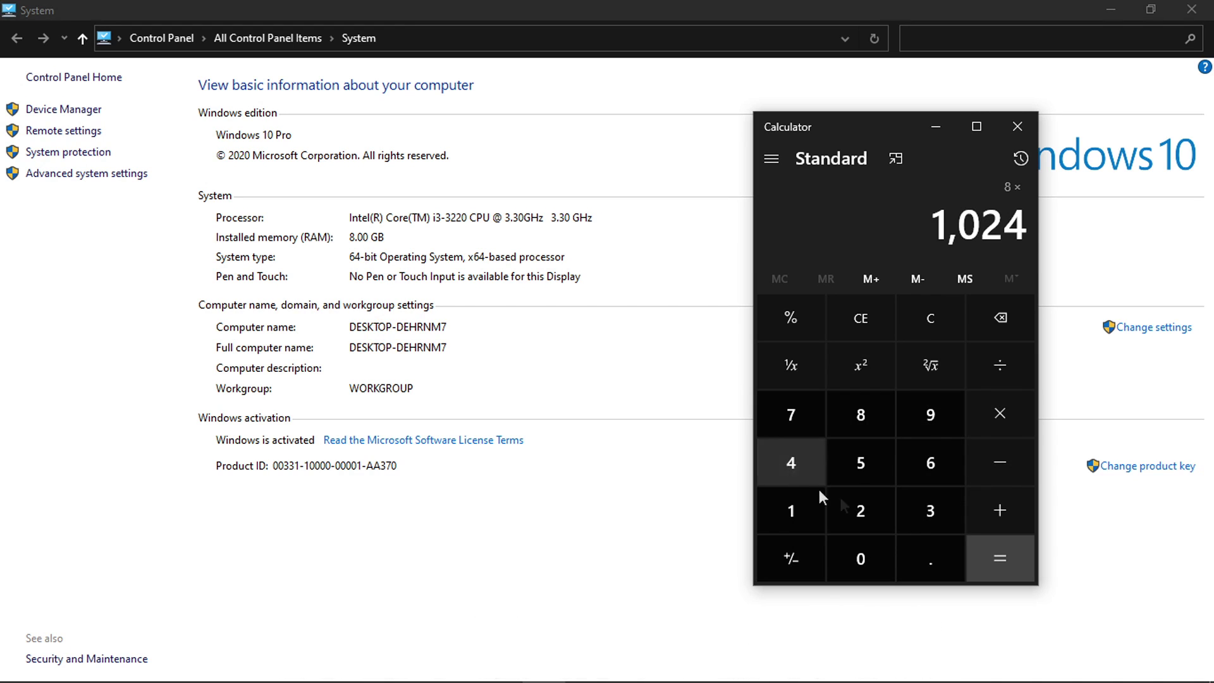
{"action": "left_click", "coordinate": [1012, 556]}
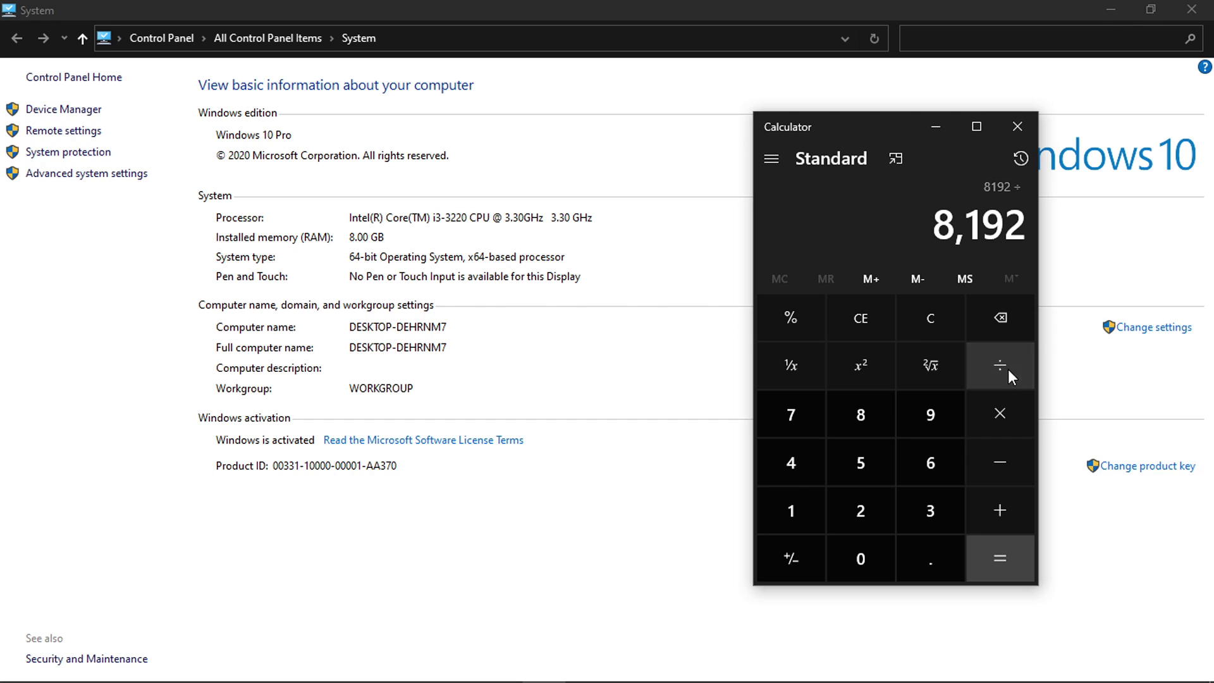
Divide the RAM size in MB by 2 and select the answer in Calculator
{"action": "left_click", "coordinate": [858, 506]}
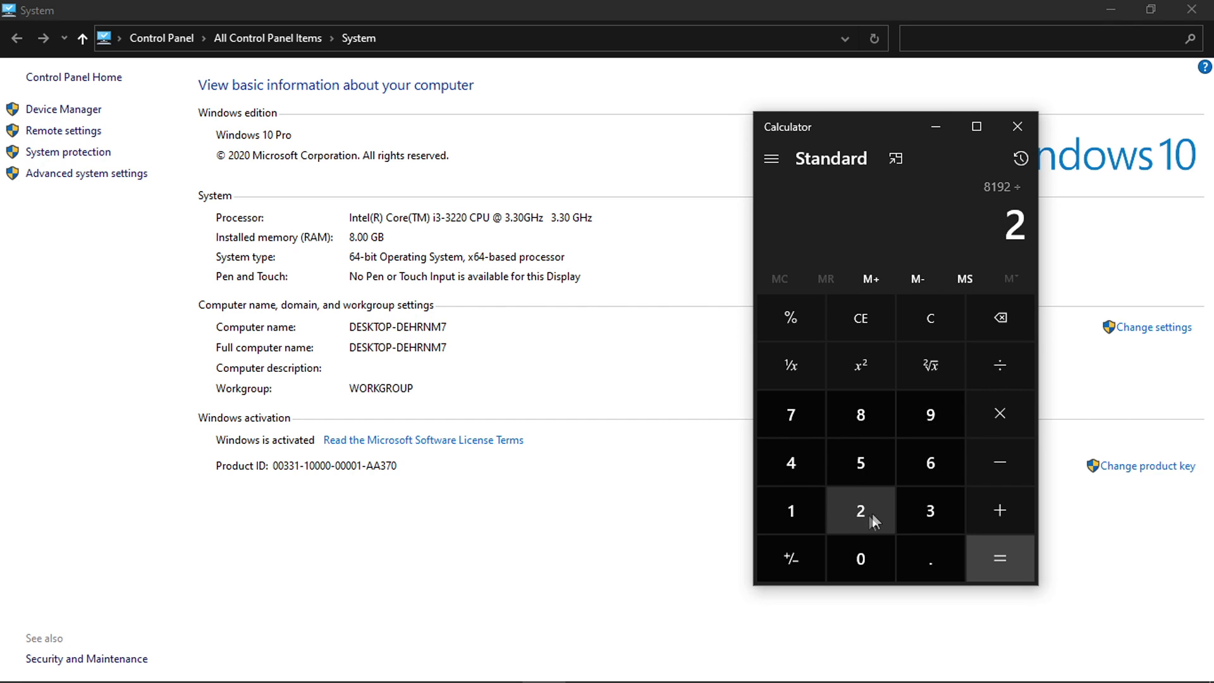
{"action": "left_click", "coordinate": [998, 579]}
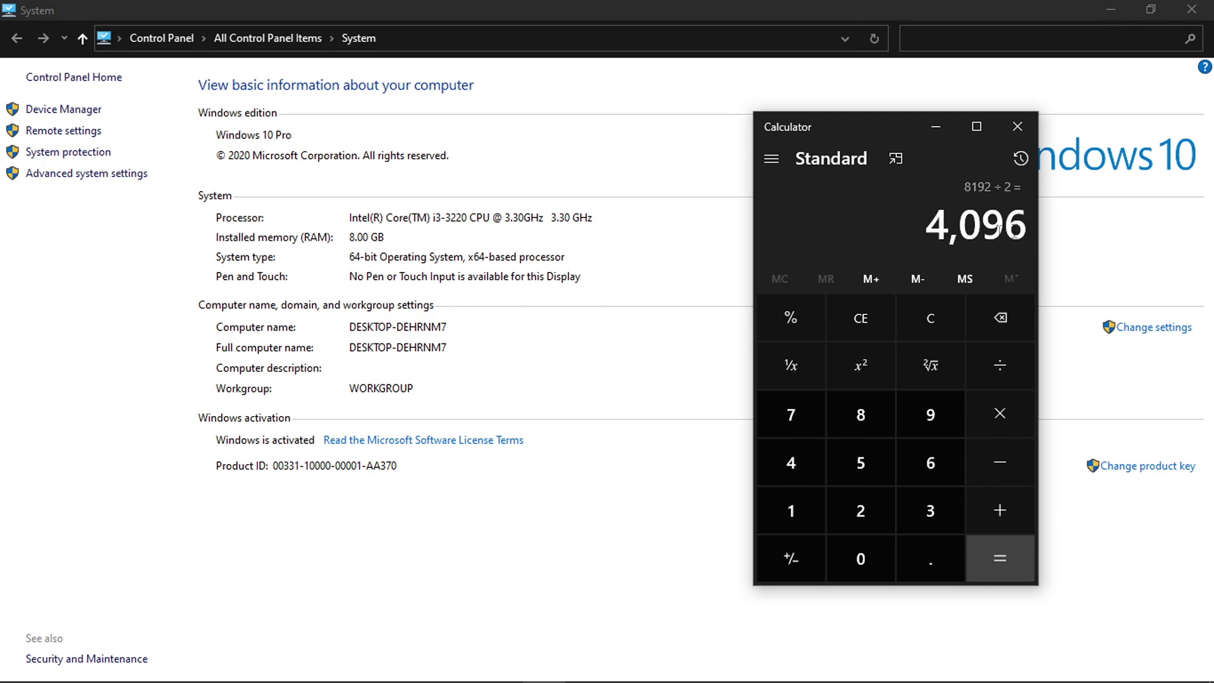
{"action": "left_click", "coordinate": [1017, 232]}
Bring Intelligent standby list cleaner back up and set "Free memory is lower than" to 4096 MB
{"action": "left_click", "coordinate": [1055, 675]}
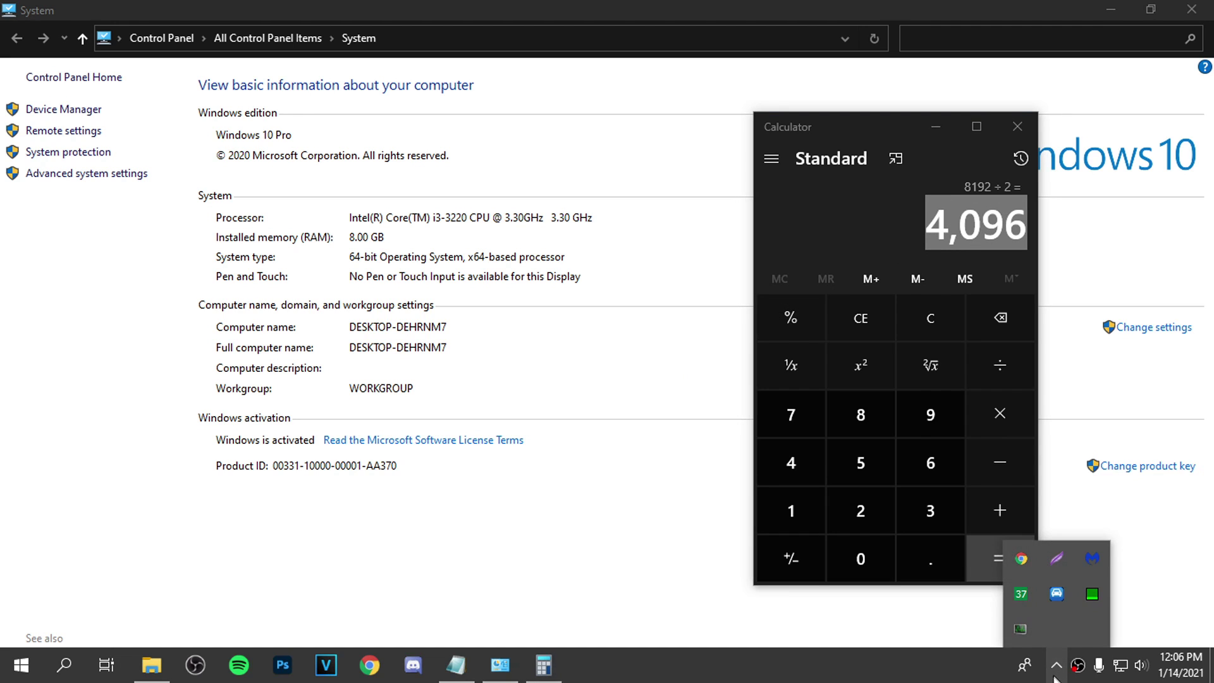
{"action": "left_click", "coordinate": [1017, 628]}
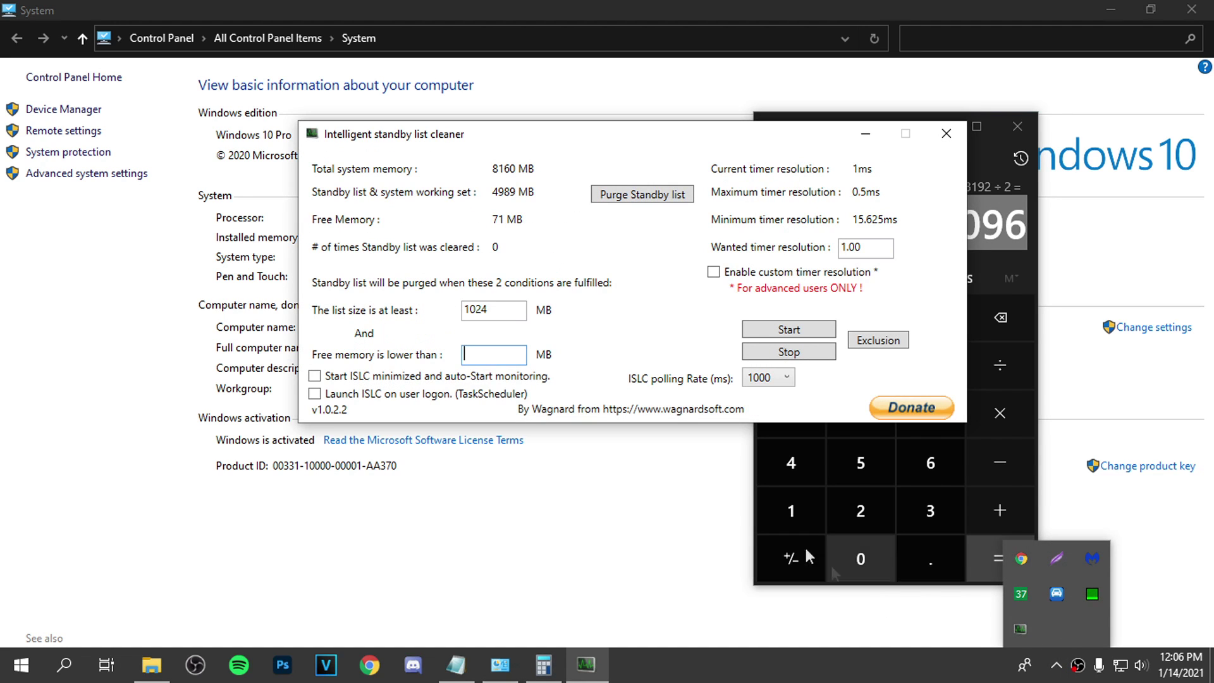
{"action": "left_click_drag", "start_coordinate": [630, 129], "coordinate": [470, 147]}
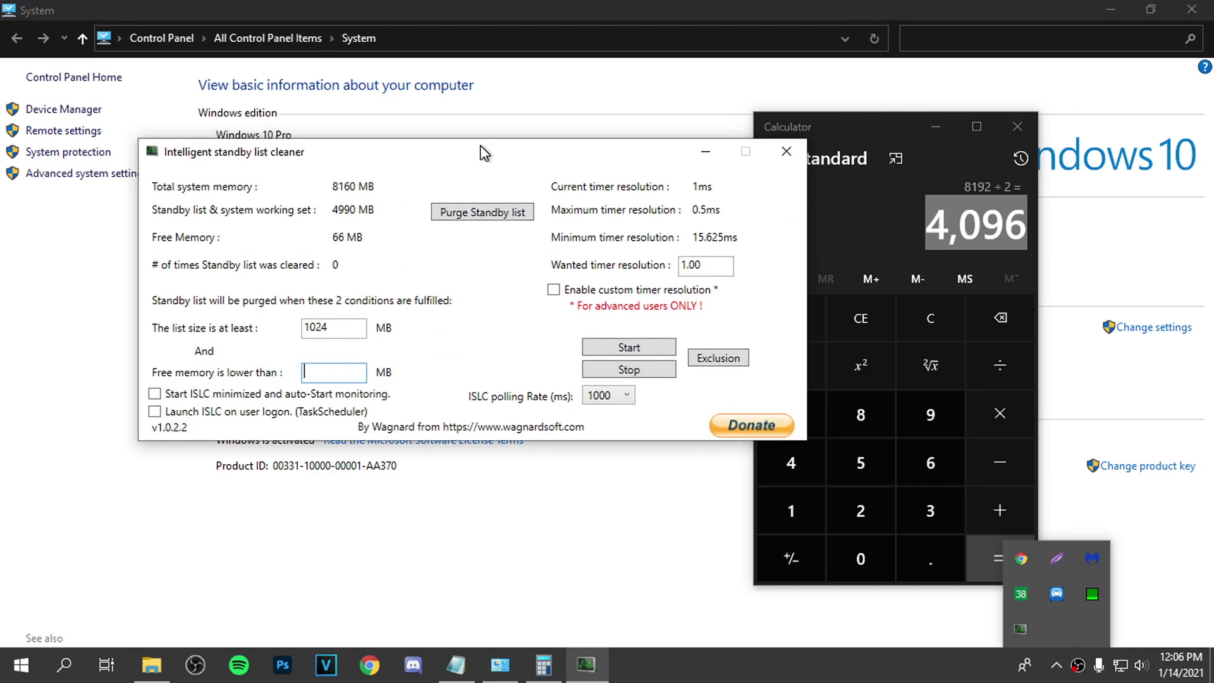
{"action": "type", "text": "40"}
{"action": "type", "text": "0"}
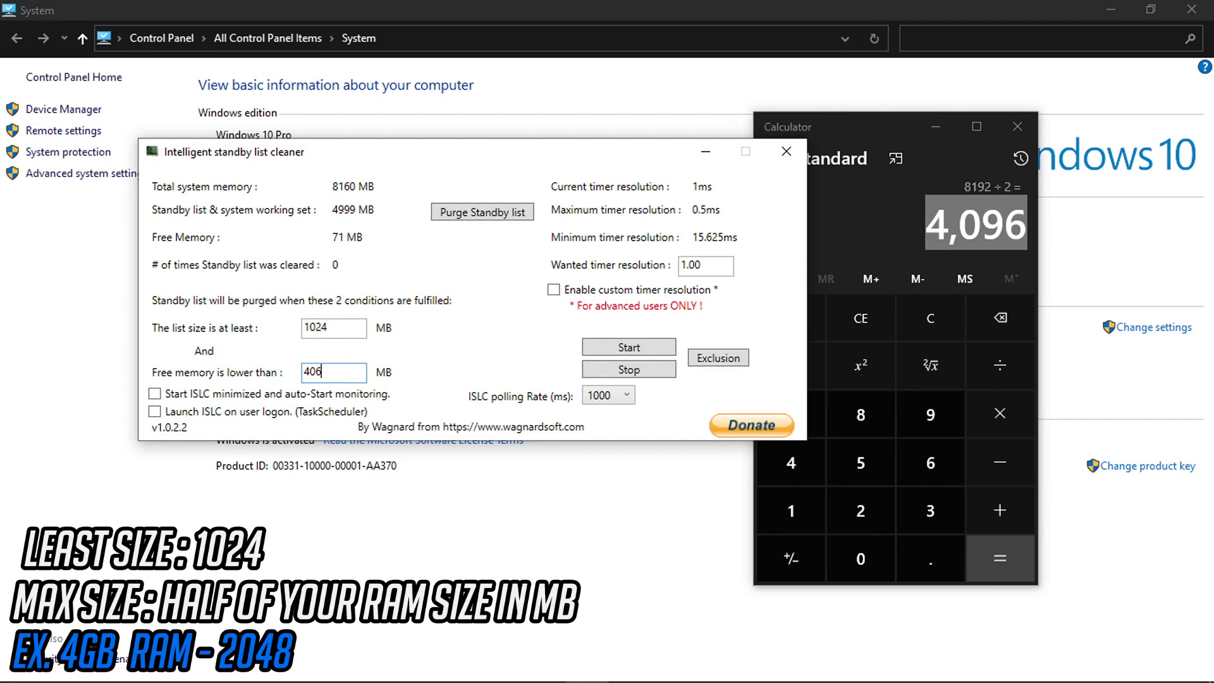
{"action": "key", "text": "BackSpace"}
{"action": "type", "text": "96"}
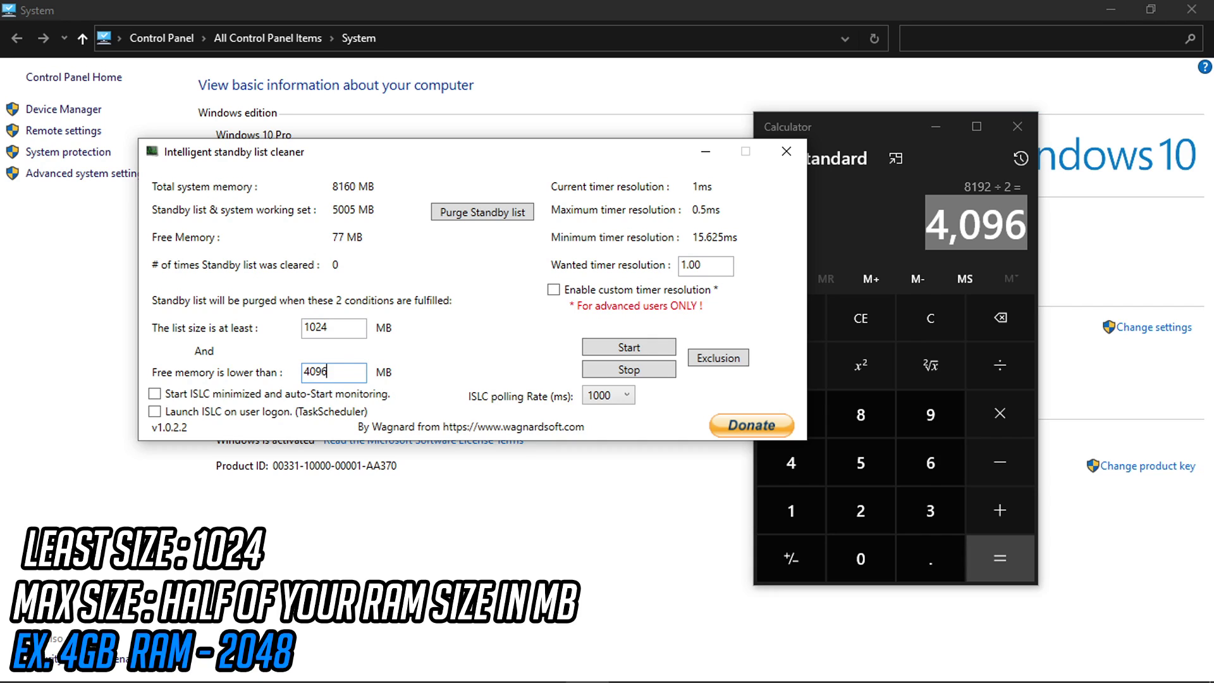
{"action": "left_click_drag", "start_coordinate": [331, 369], "coordinate": [266, 379]}
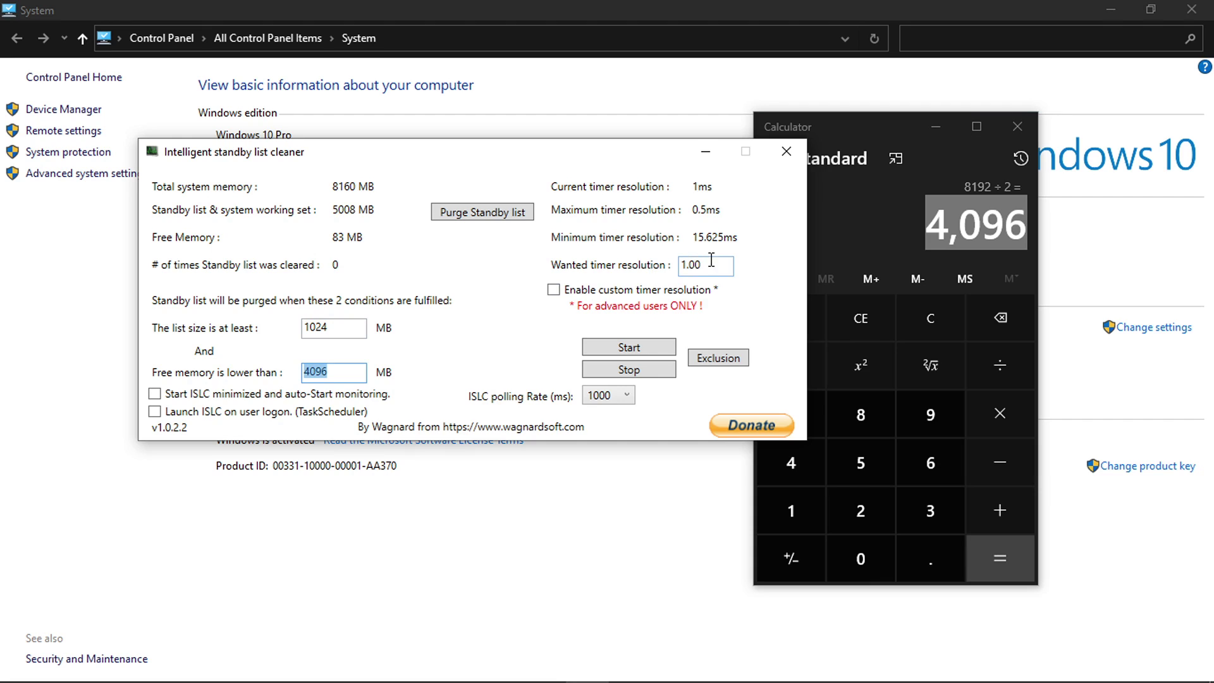
Set the wanted timer resolution to 0.50, enable custom timer resolution and set the ISLC polling rate to 500 ms
{"action": "left_click_drag", "start_coordinate": [712, 259], "coordinate": [650, 278]}
{"action": "key", "text": "BackSpace"}
{"action": "type", "text": "0.5"}
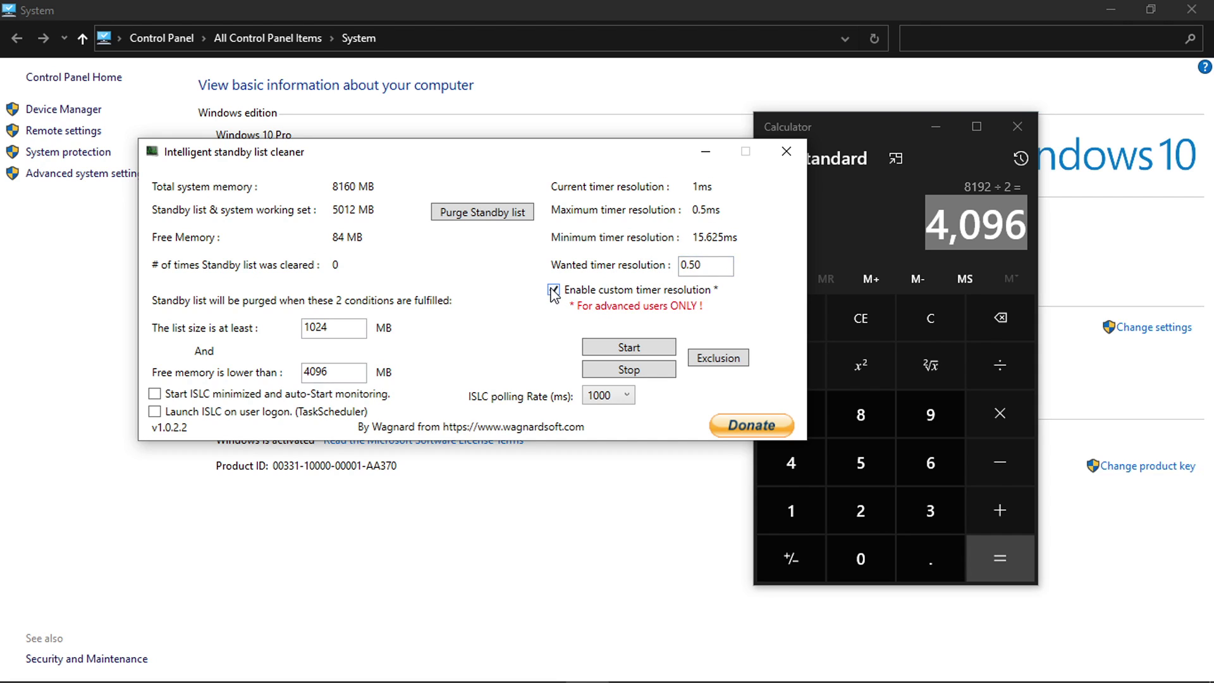
{"action": "left_click", "coordinate": [604, 396]}
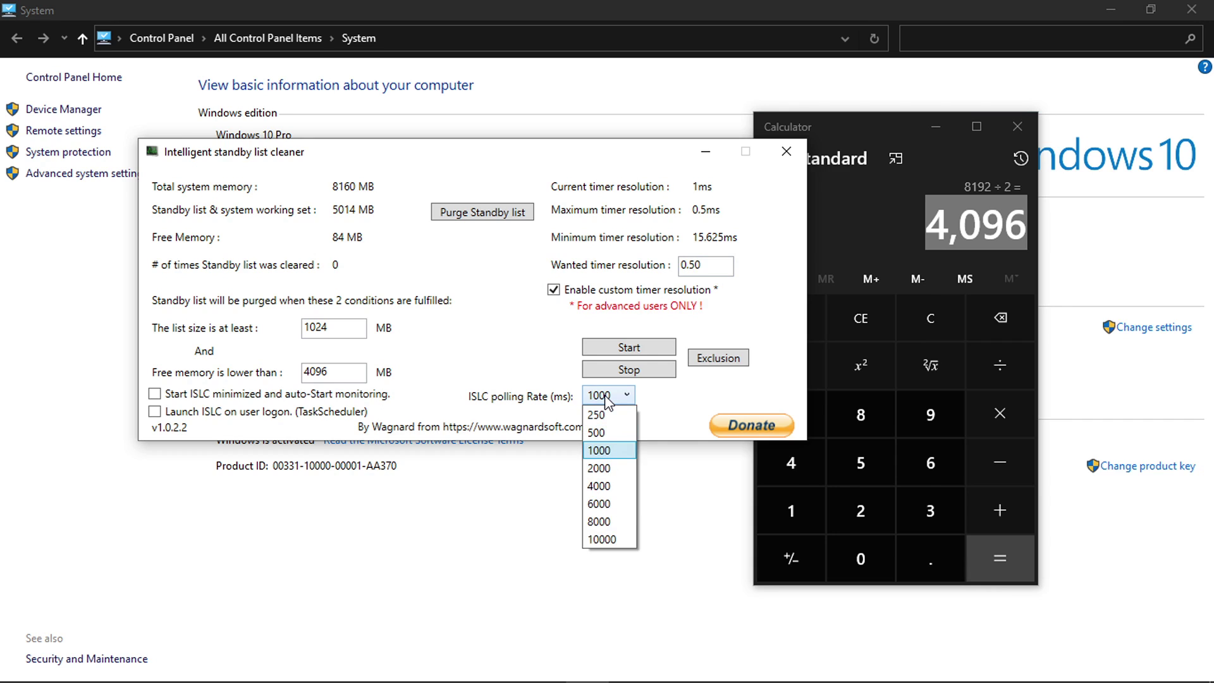
{"action": "left_click", "coordinate": [601, 433]}
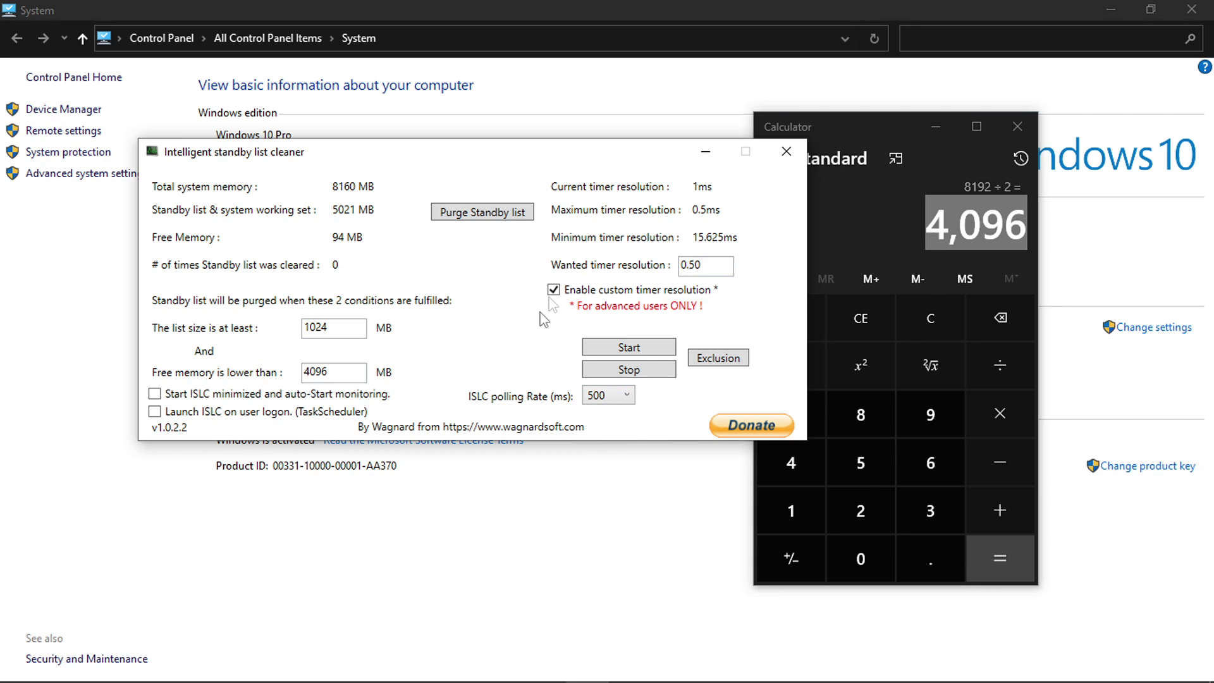
Start the standby list monitoring and close the System, Calculator and Intelligent standby list cleaner windows
{"action": "left_click", "coordinate": [632, 352]}
{"action": "left_click", "coordinate": [1192, 8]}
{"action": "left_click", "coordinate": [1017, 127]}
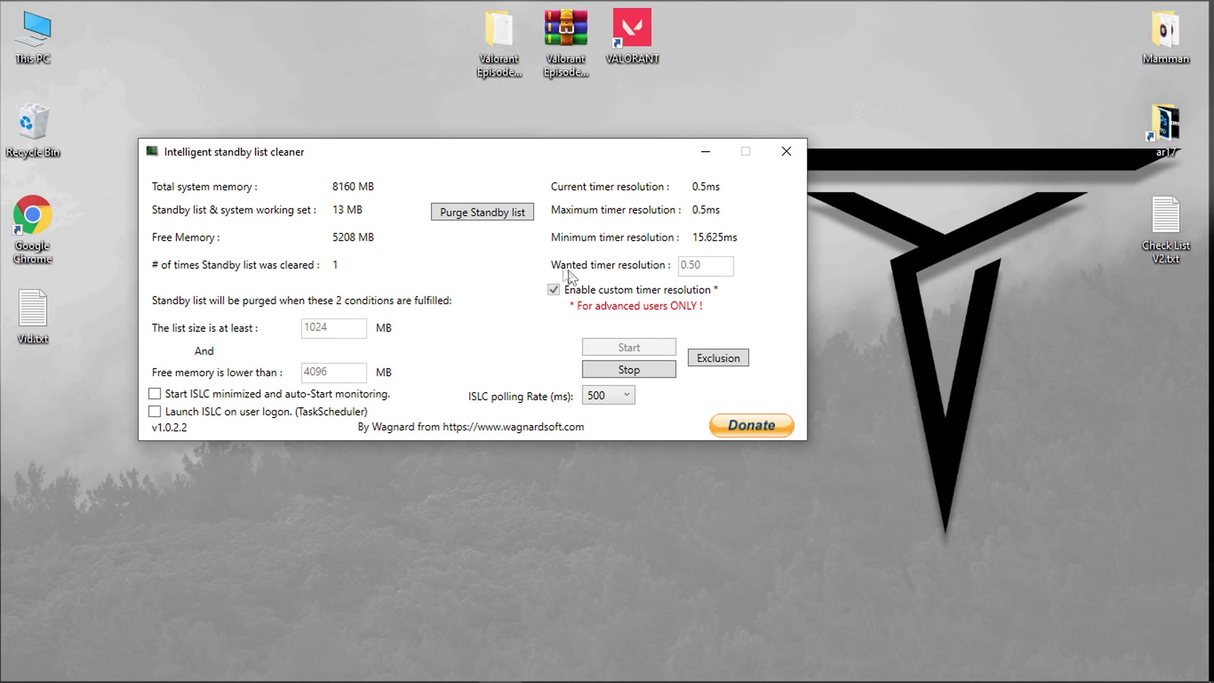
{"action": "left_click", "coordinate": [786, 152]}
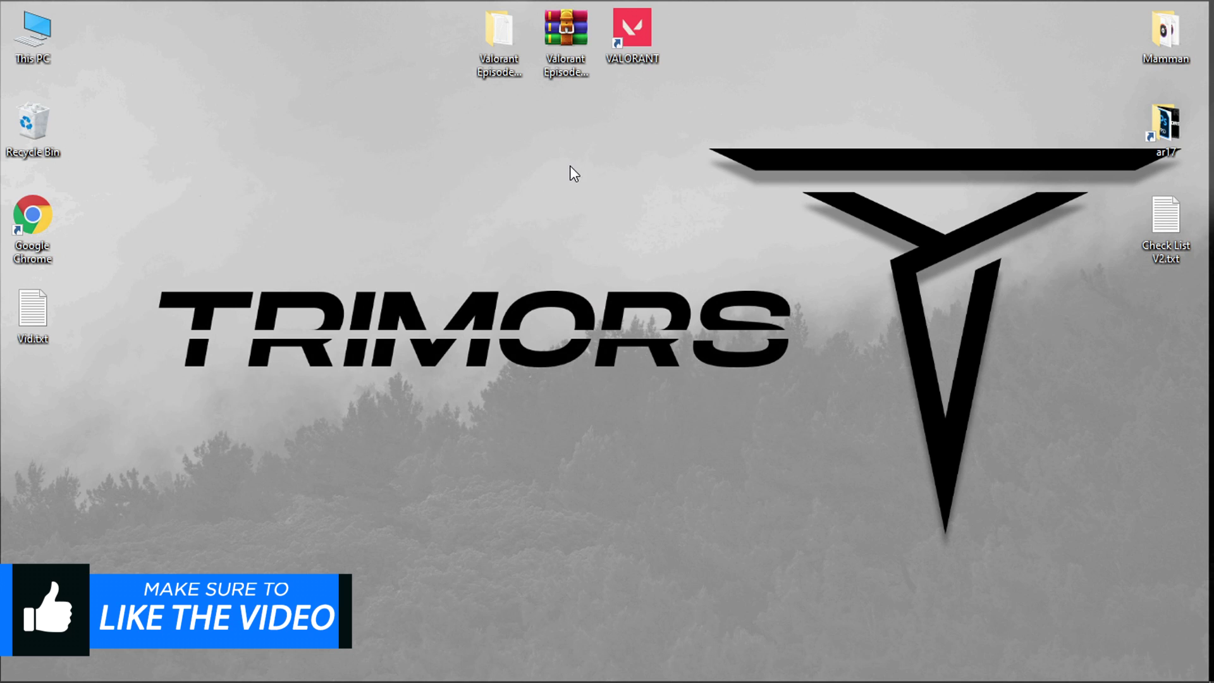
Run memreduct-3.3.5-setup.exe from the Programs\Mem Reduct folder of the Valorant Episode 2 FPS Boost Pack
{"action": "double_click", "coordinate": [499, 44]}
{"action": "double_click", "coordinate": [272, 135]}
{"action": "left_click", "coordinate": [253, 134]}
{"action": "double_click", "coordinate": [227, 133]}
{"action": "double_click", "coordinate": [234, 116]}
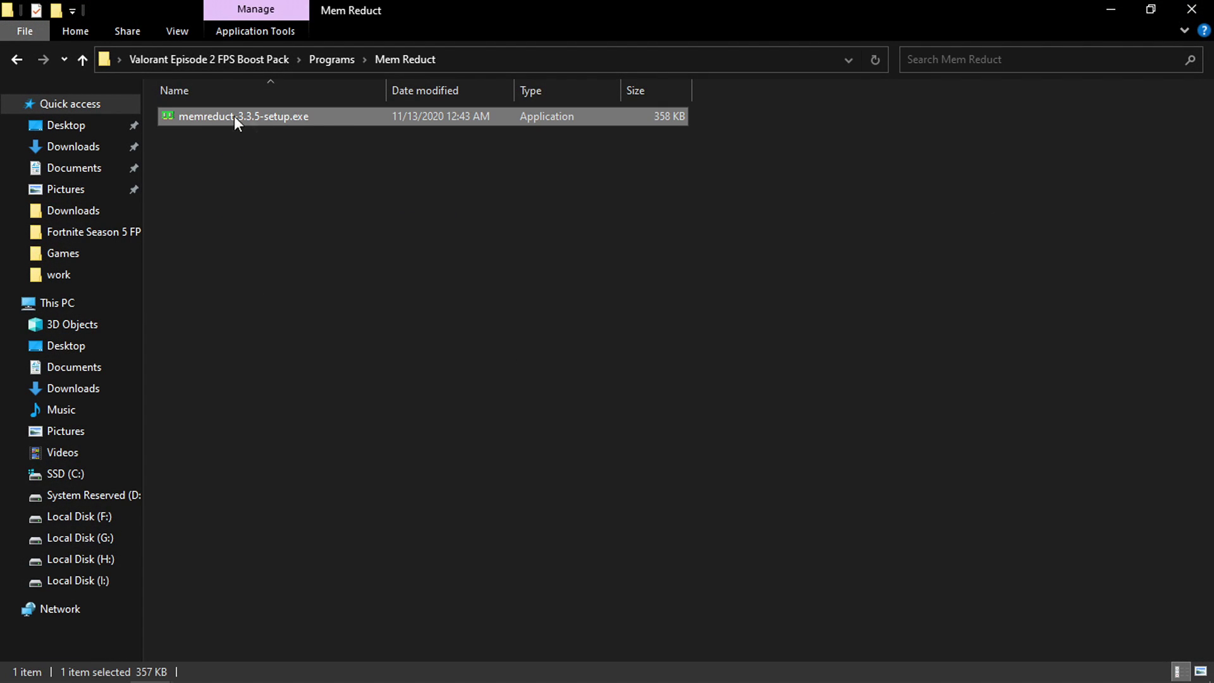
Install Mem Reduct into C:\Program Files\Mem Reduct and finish the setup by launching the program
{"action": "left_click", "coordinate": [703, 494]}
{"action": "left_click", "coordinate": [710, 495]}
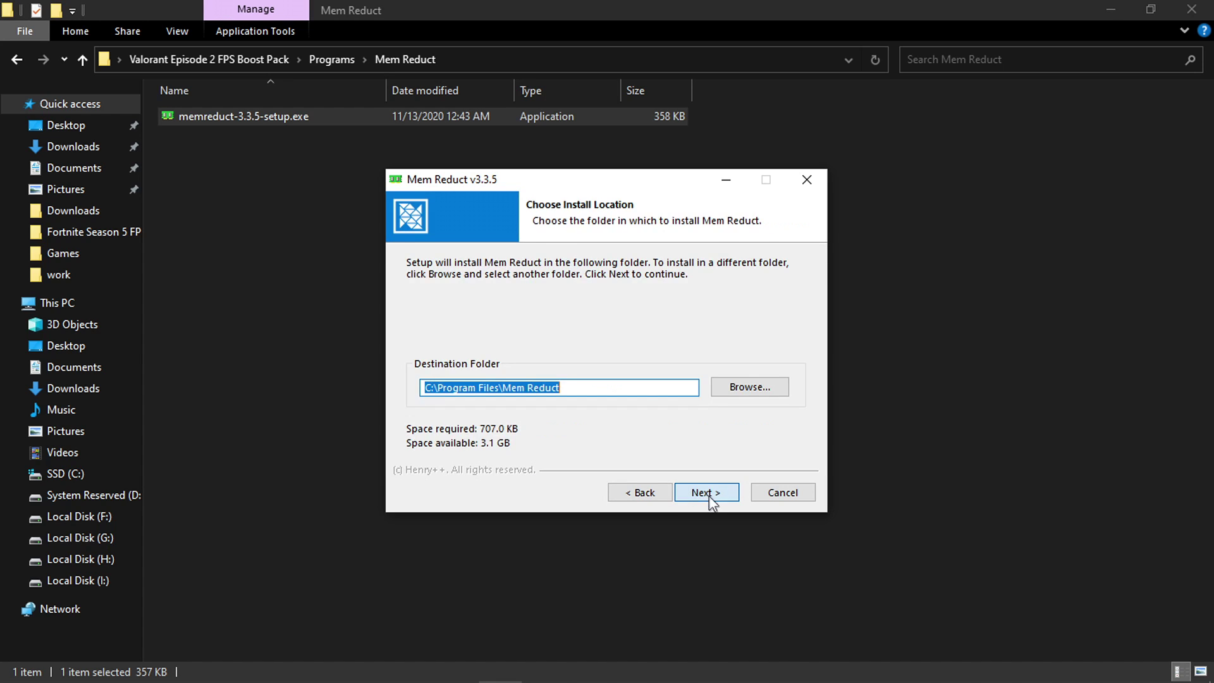
{"action": "left_click", "coordinate": [710, 497]}
{"action": "left_click", "coordinate": [714, 500]}
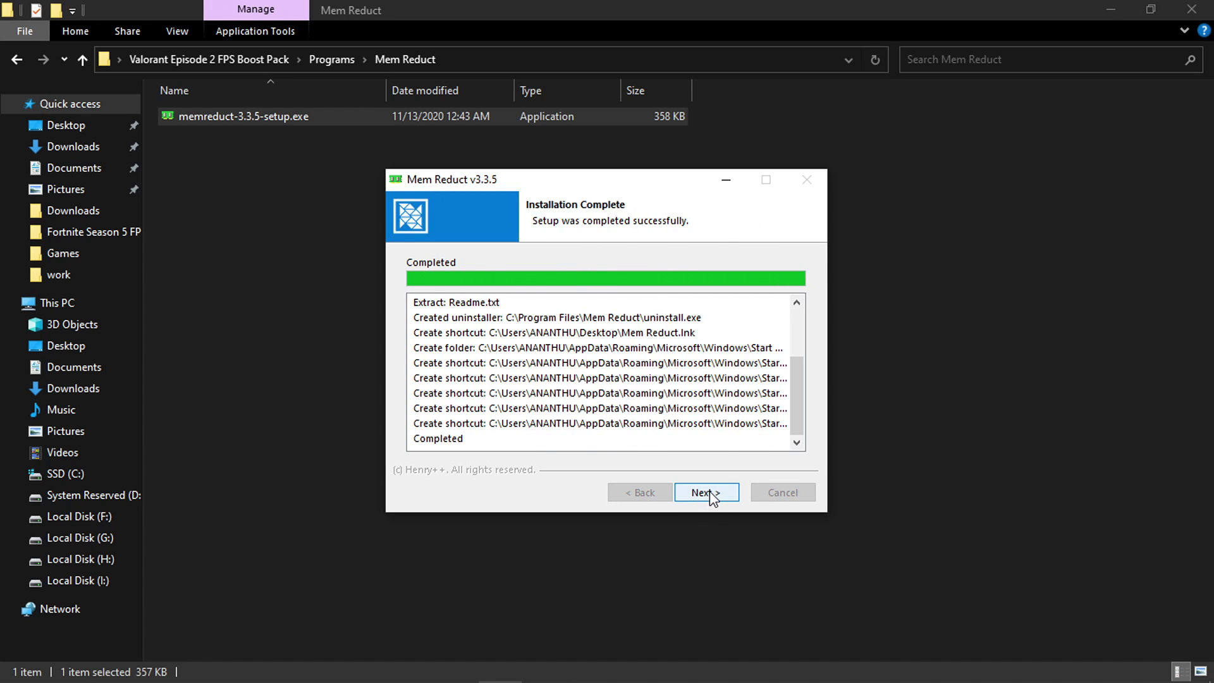
{"action": "left_click", "coordinate": [710, 492]}
{"action": "left_click", "coordinate": [709, 497]}
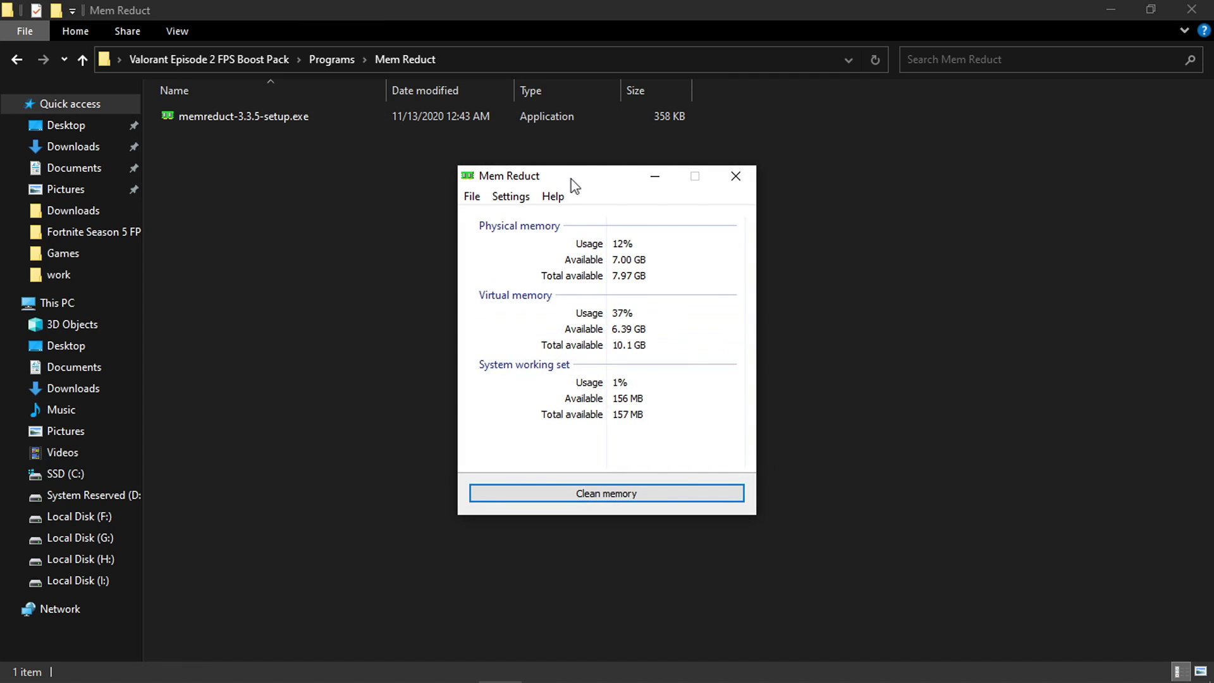
Review Mem Reduct's general, memory cleaning, appearance and tray icon settings
{"action": "left_click", "coordinate": [503, 199]}
{"action": "left_click", "coordinate": [480, 210]}
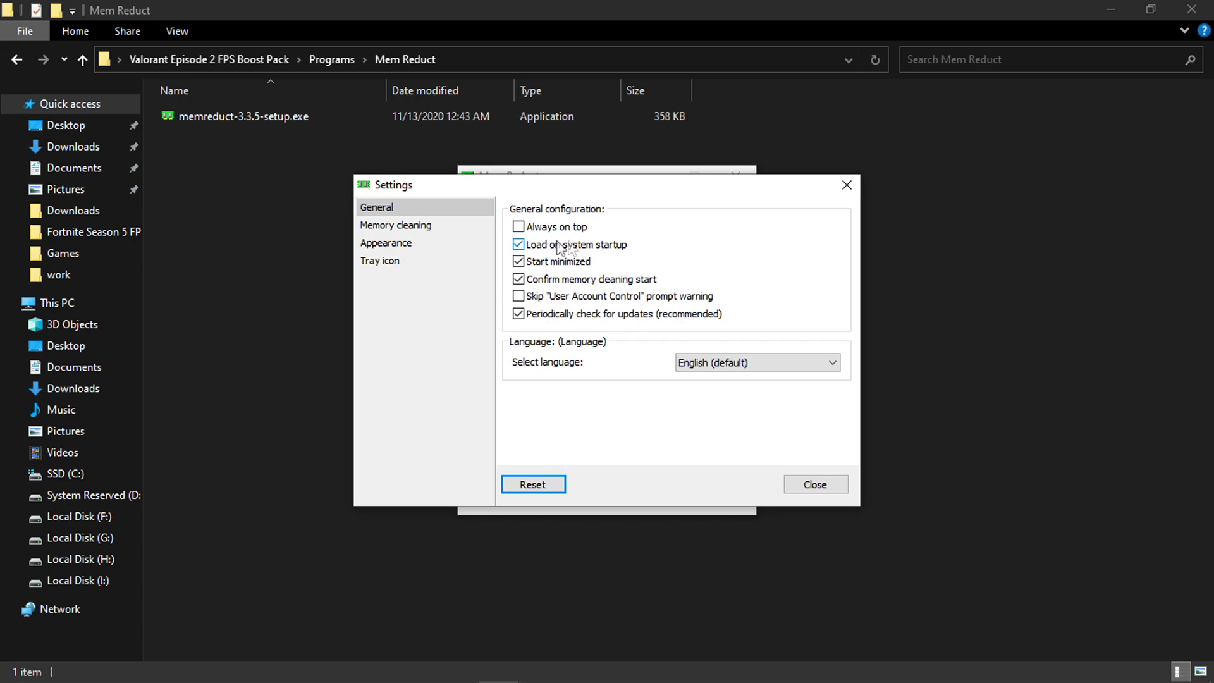
{"action": "left_click", "coordinate": [412, 229]}
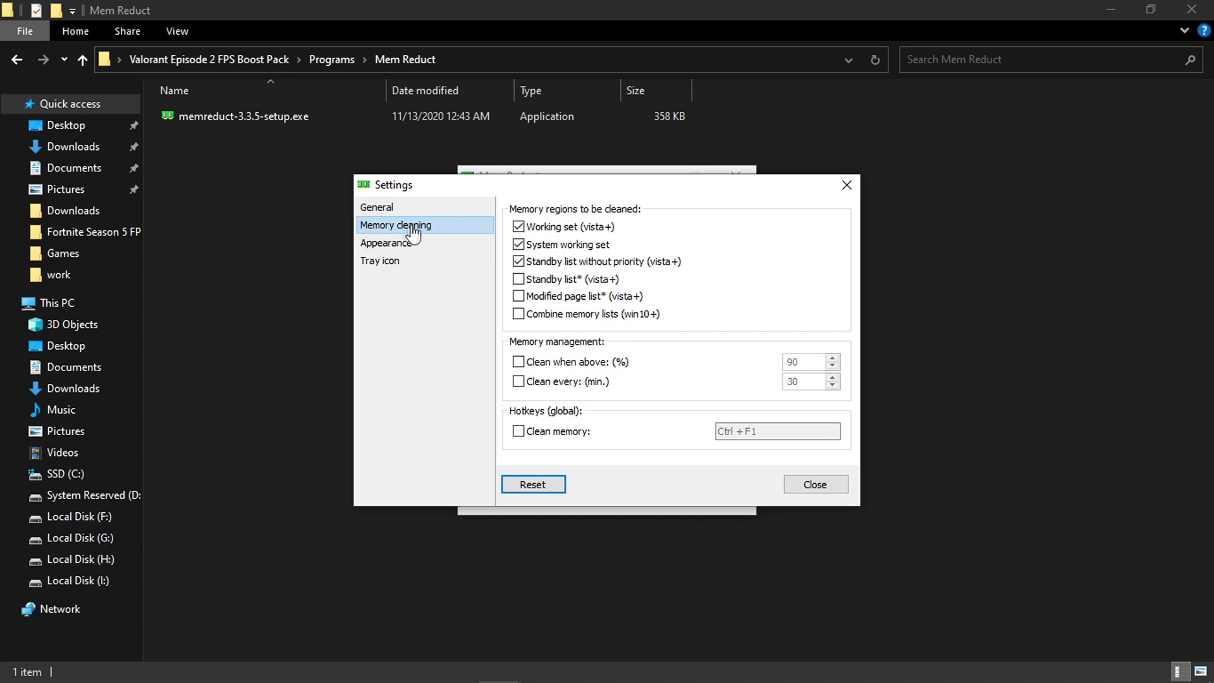
{"action": "left_click", "coordinate": [571, 231]}
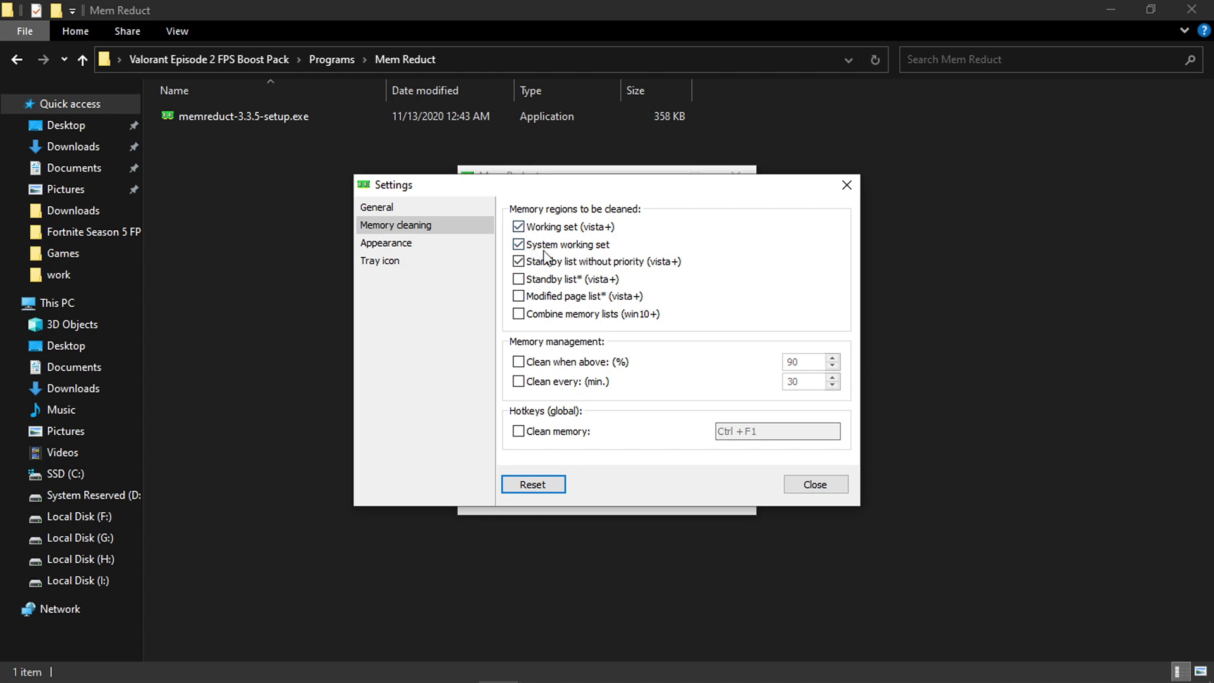
{"action": "left_click", "coordinate": [468, 247]}
{"action": "left_click", "coordinate": [410, 265]}
{"action": "left_click", "coordinate": [408, 208]}
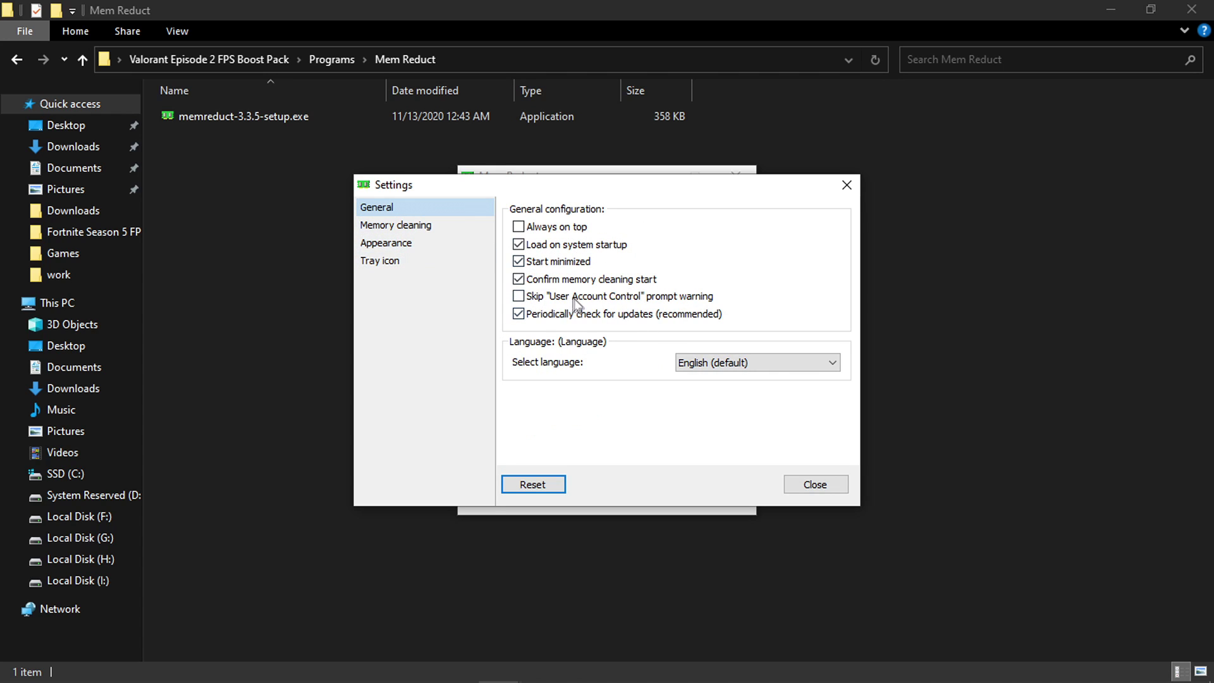
{"action": "left_click", "coordinate": [805, 488]}
Clean the memory with Mem Reduct and close its window
{"action": "left_click", "coordinate": [625, 498]}
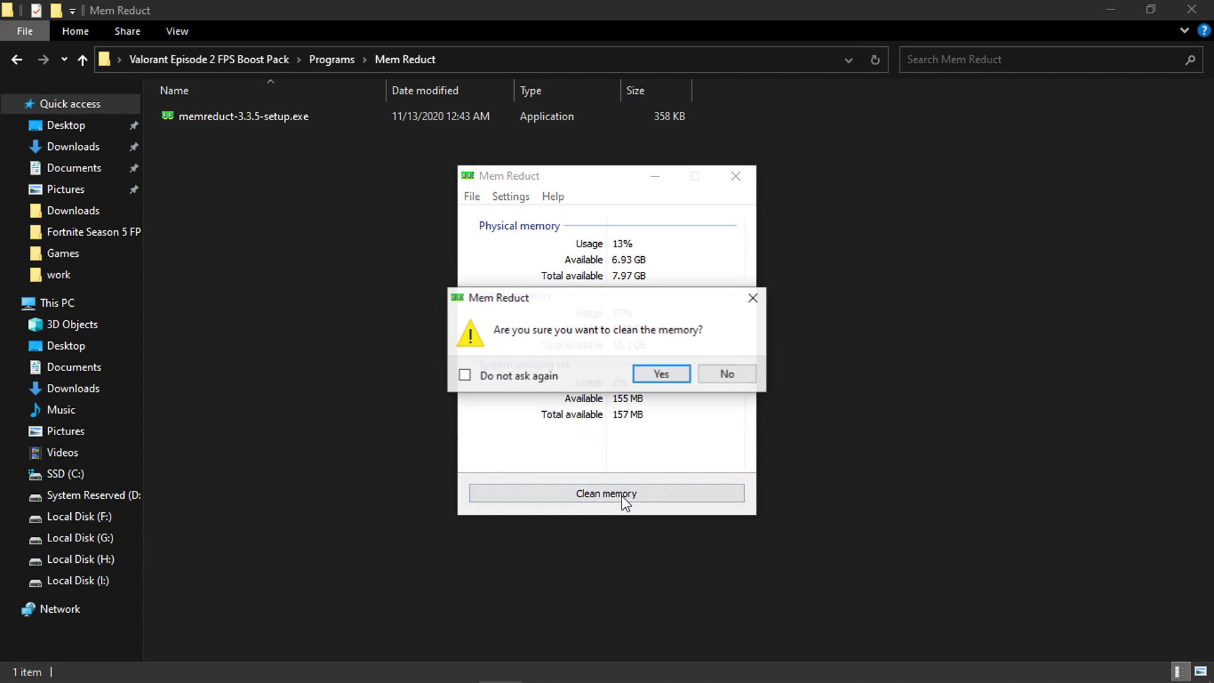
{"action": "left_click", "coordinate": [657, 373]}
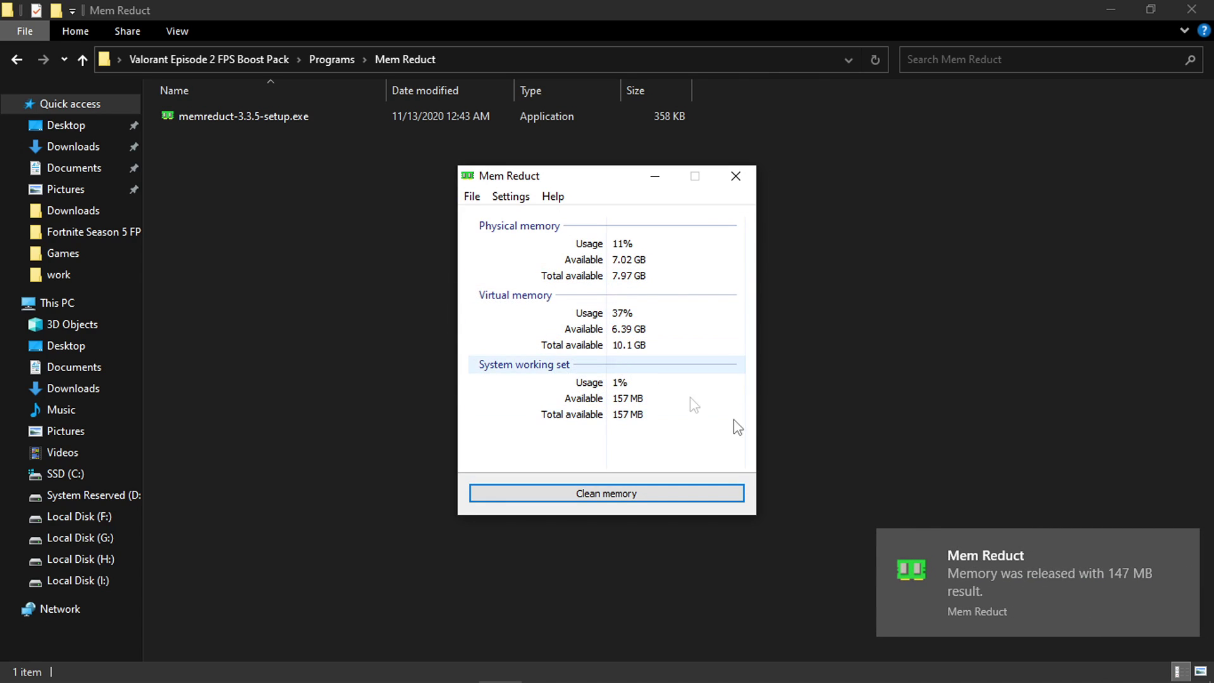
{"action": "left_click", "coordinate": [734, 178]}
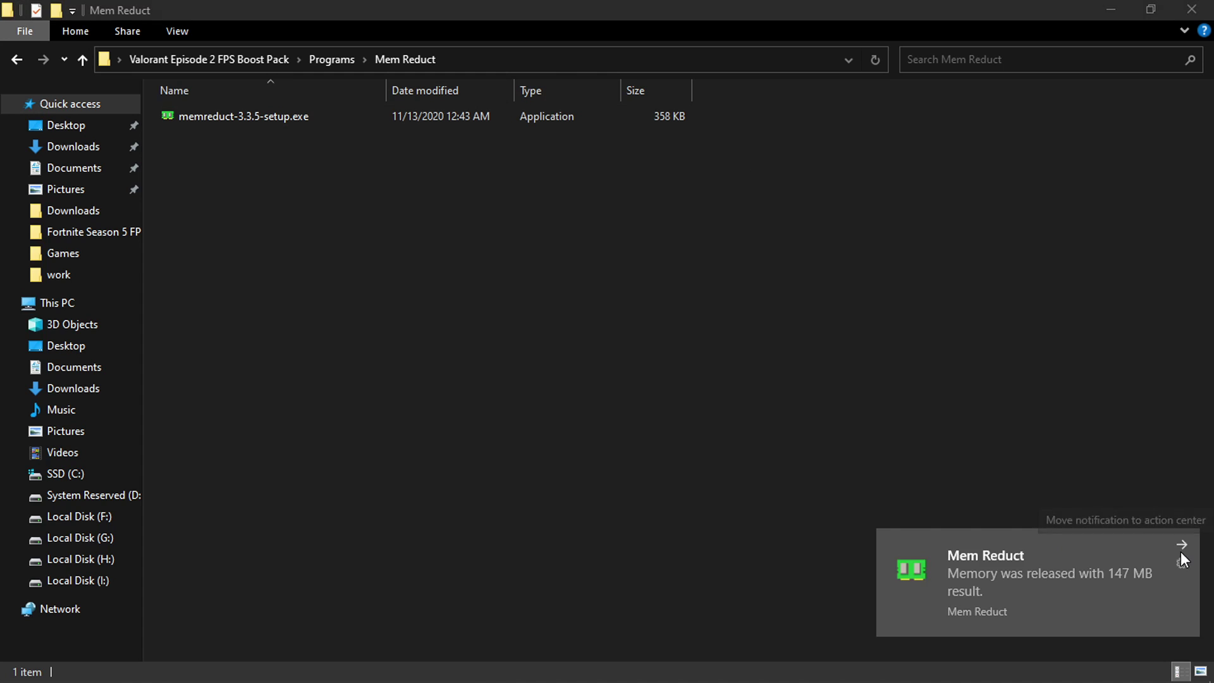
Run MSI Mode Utility v2.exe from the ModeToolV2 folder as administrator
{"action": "left_click", "coordinate": [17, 62]}
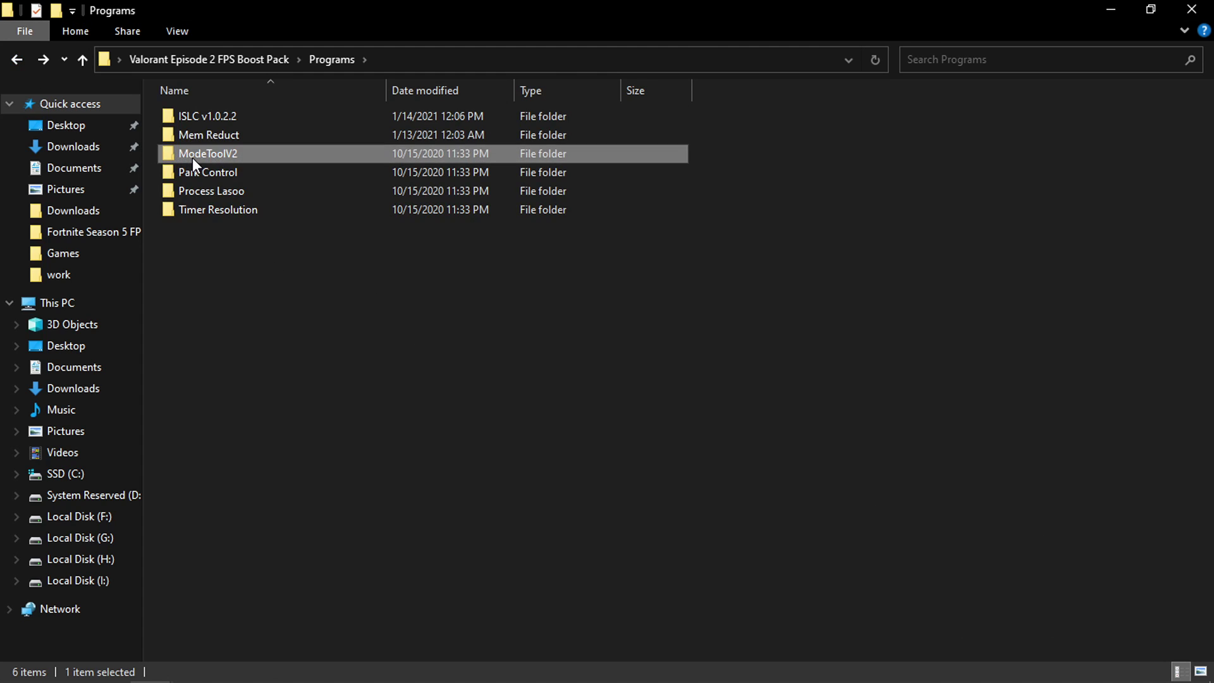
{"action": "double_click", "coordinate": [192, 158]}
{"action": "left_click", "coordinate": [266, 120]}
{"action": "right_click", "coordinate": [267, 116]}
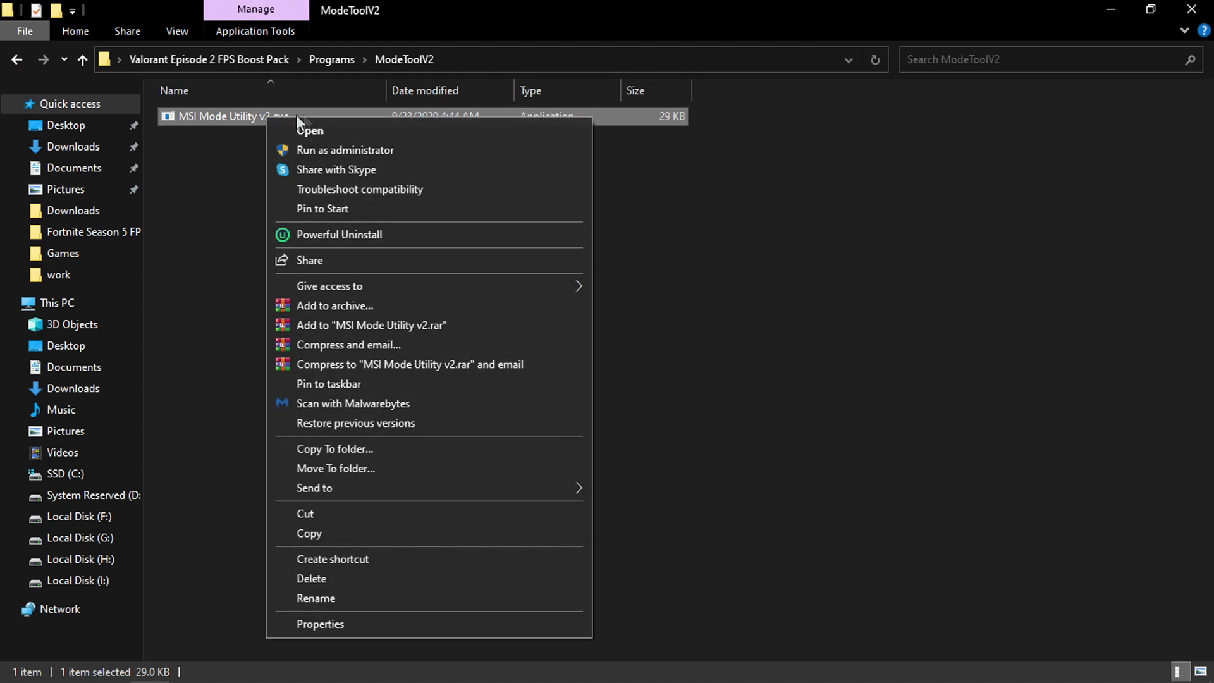
{"action": "left_click", "coordinate": [330, 156]}
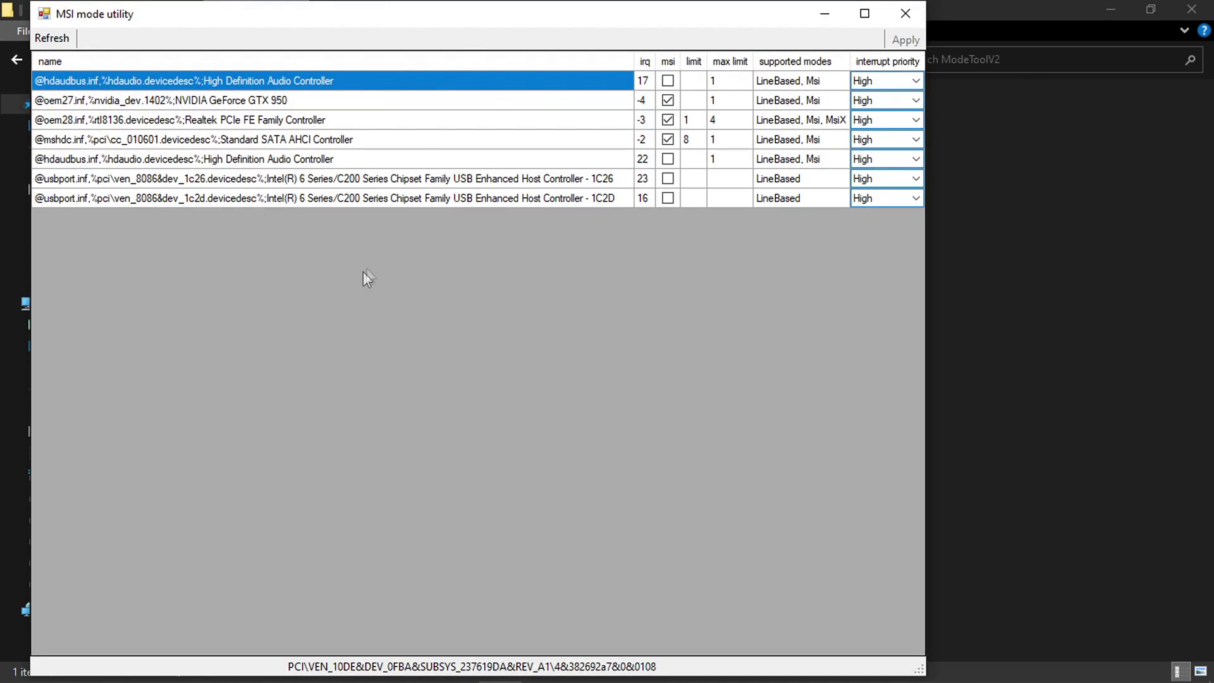
{"action": "left_click_drag", "start_coordinate": [454, 18], "coordinate": [580, 76]}
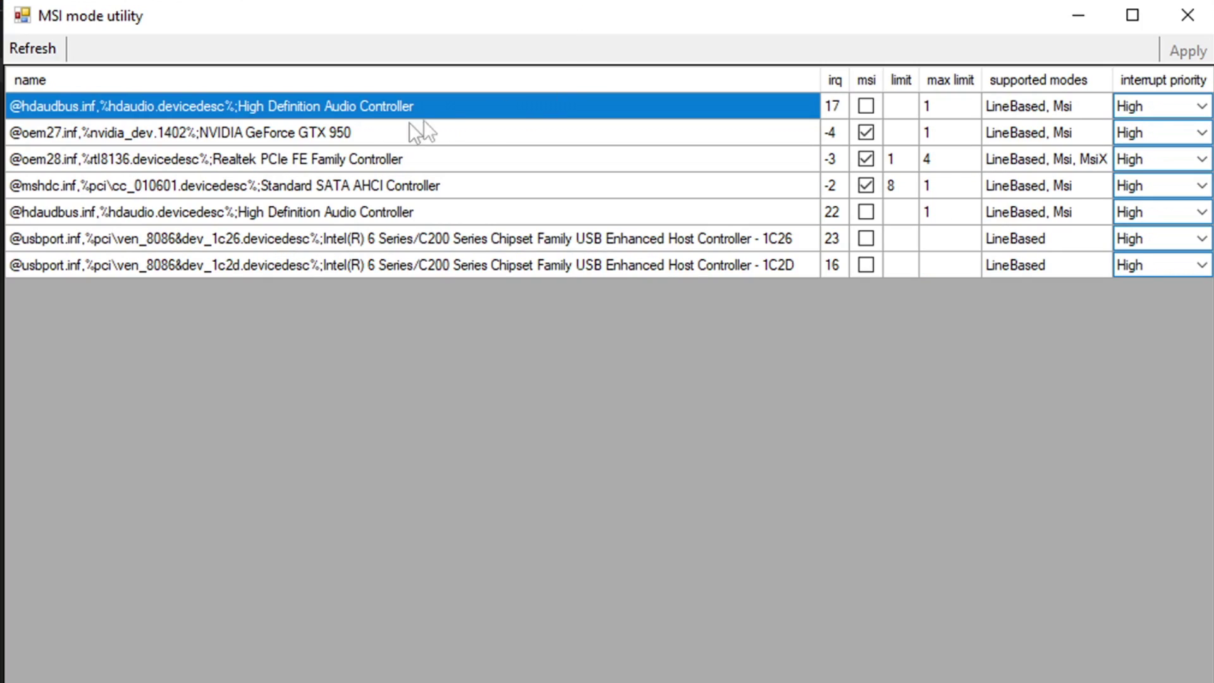
Make sure MSI is enabled for the NVIDIA GeForce GTX 950 and choose High as its interrupt priority
{"action": "left_click", "coordinate": [431, 149]}
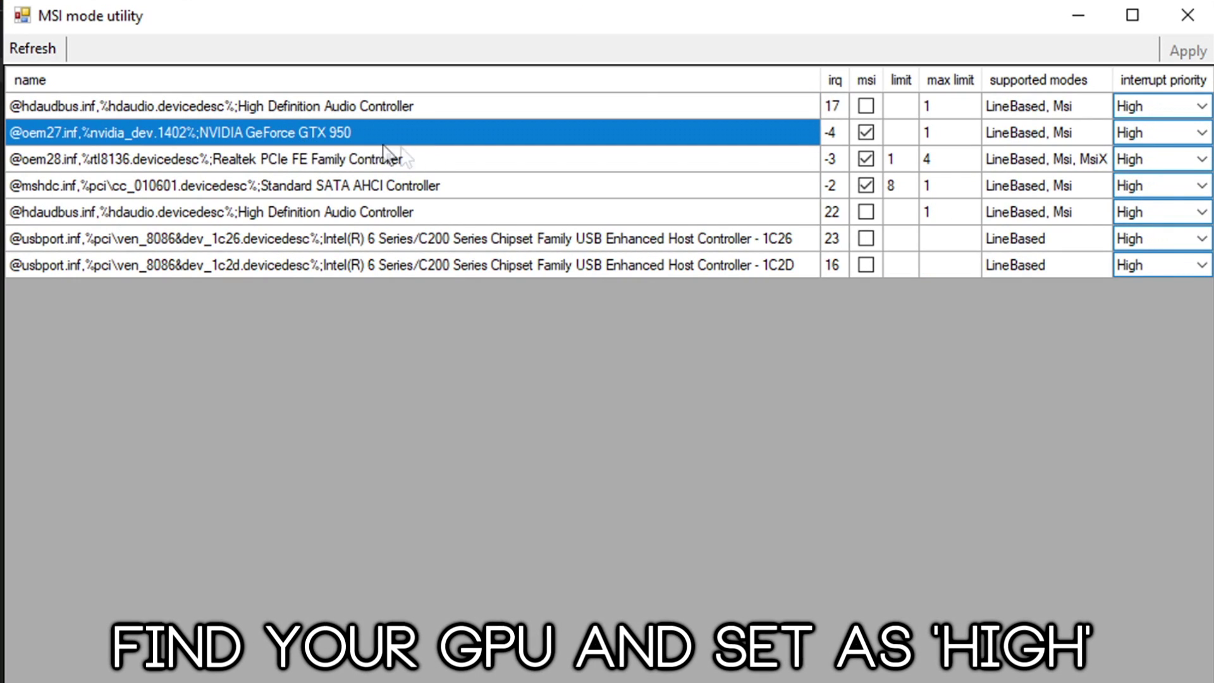
{"action": "left_click", "coordinate": [867, 133]}
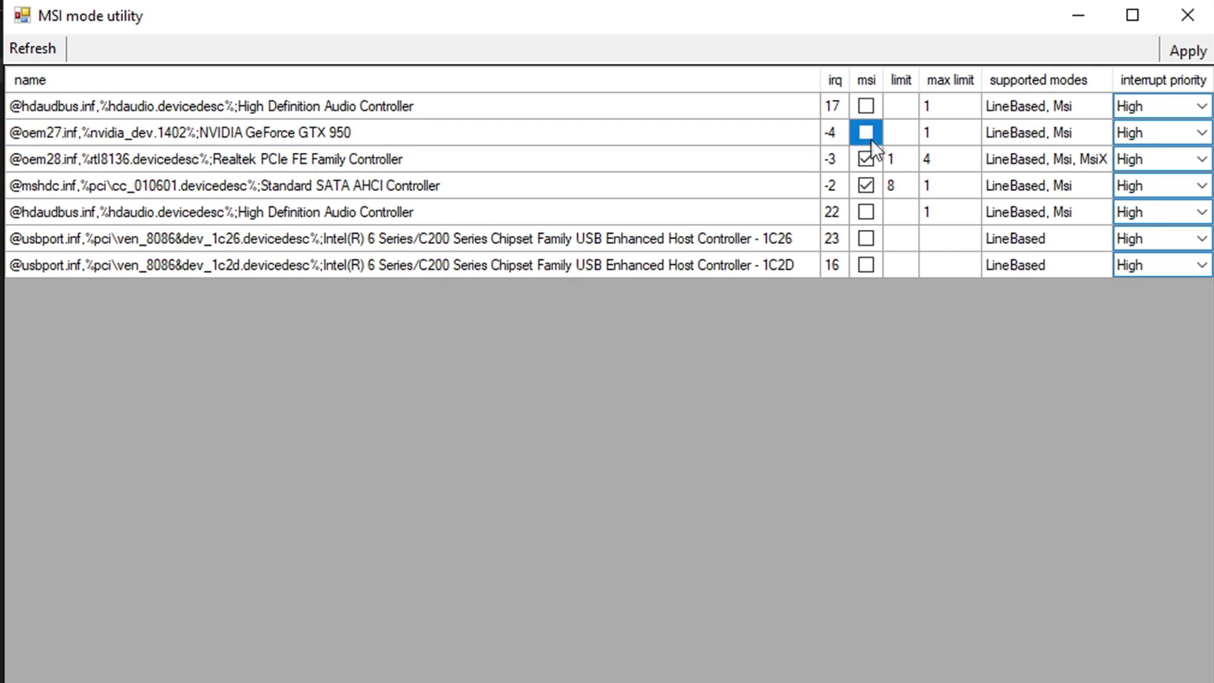
{"action": "left_click", "coordinate": [1175, 137]}
{"action": "left_click", "coordinate": [1175, 133]}
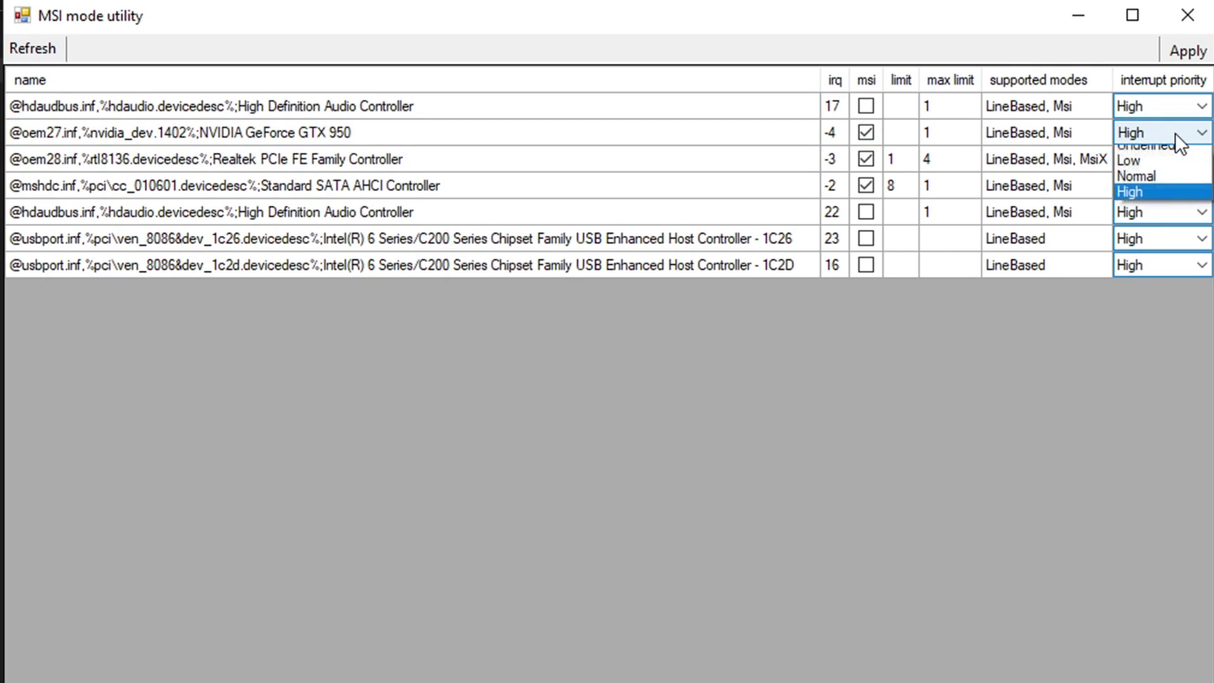
{"action": "left_click", "coordinate": [1173, 199]}
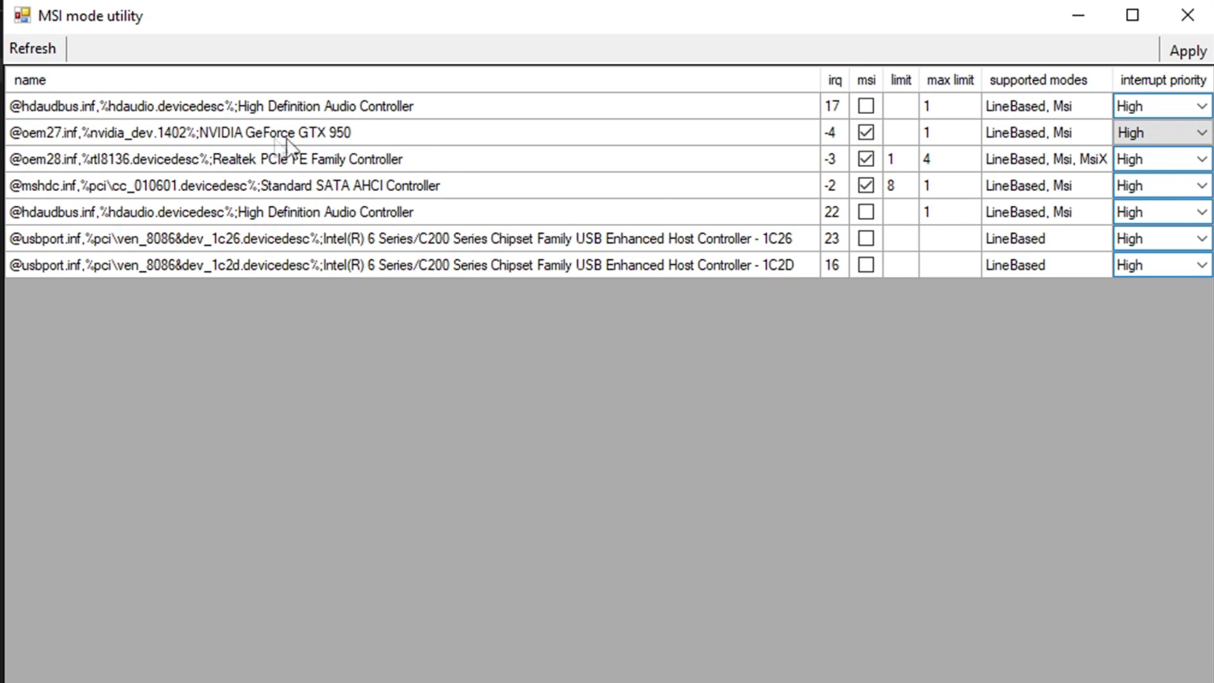
Make sure the Realtek PCIe FE Family Controller has MSI enabled with High interrupt priority, and apply the settings
{"action": "left_click", "coordinate": [179, 158]}
{"action": "left_click", "coordinate": [867, 158]}
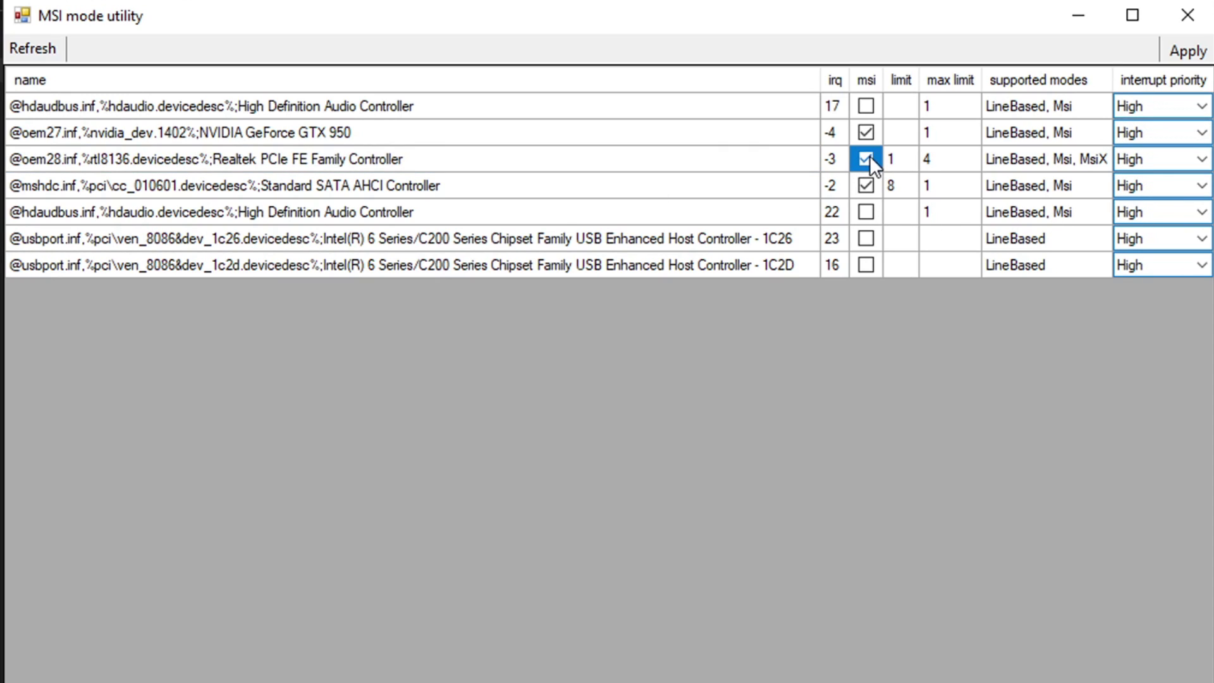
{"action": "left_click", "coordinate": [1162, 159]}
{"action": "left_click", "coordinate": [1163, 160]}
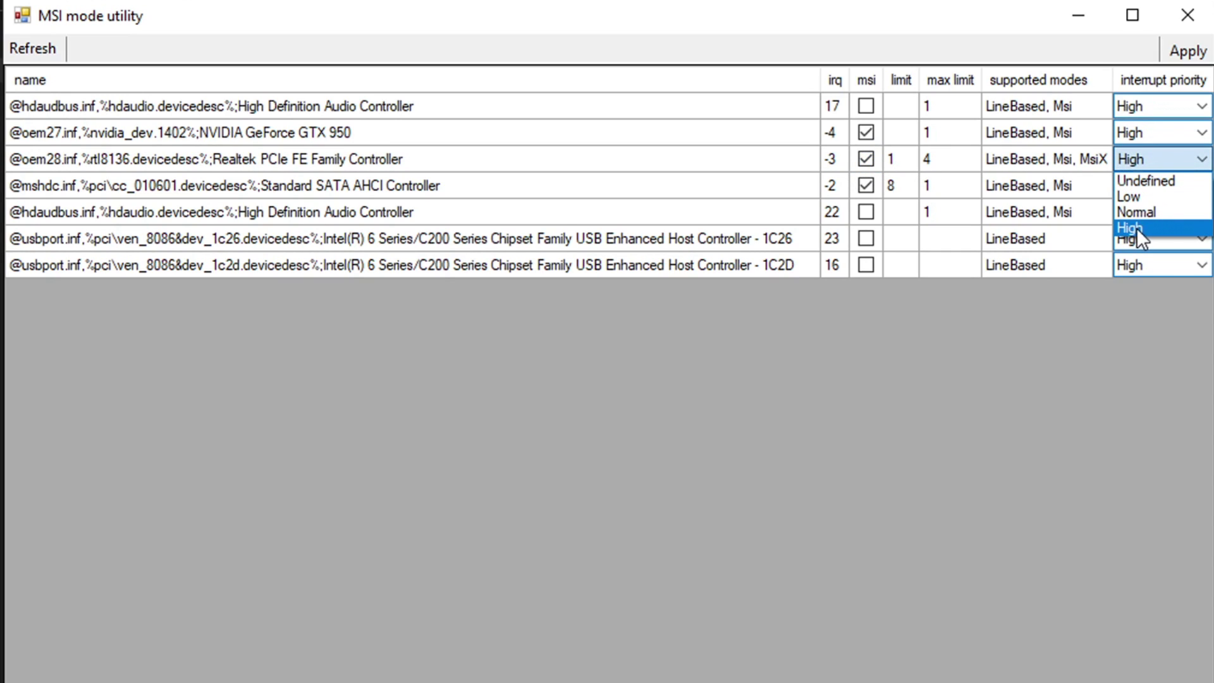
{"action": "left_click", "coordinate": [1137, 228]}
{"action": "left_click", "coordinate": [1189, 52]}
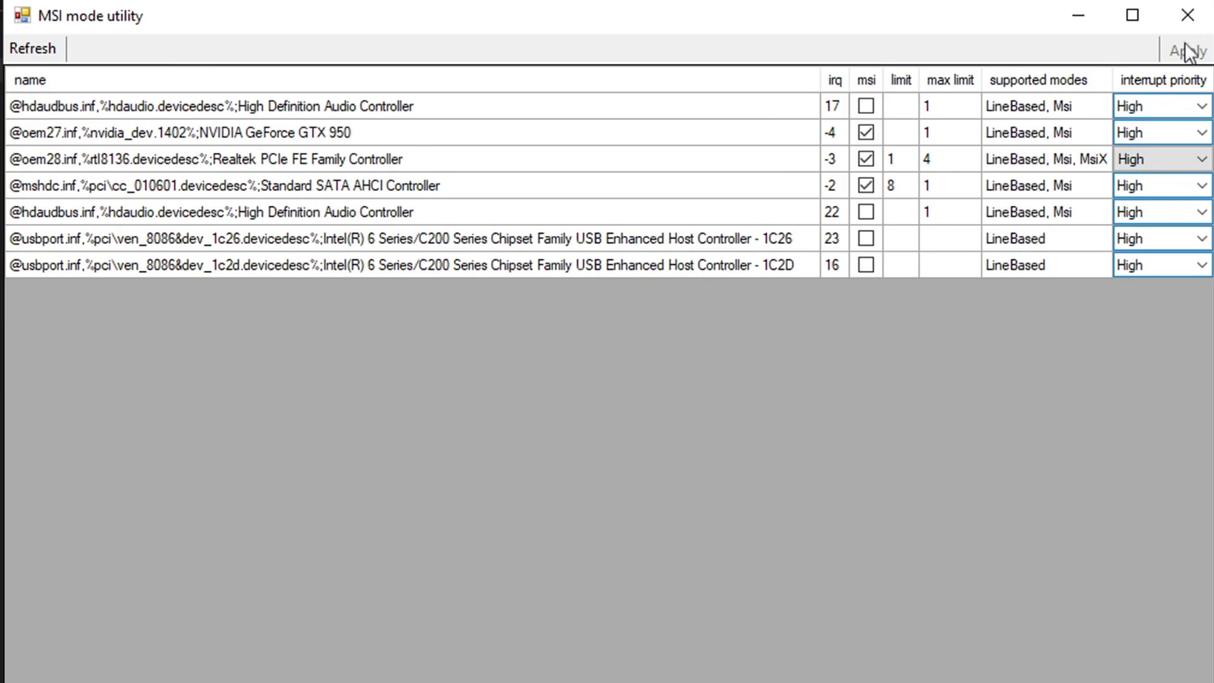
{"action": "left_click", "coordinate": [1188, 15]}
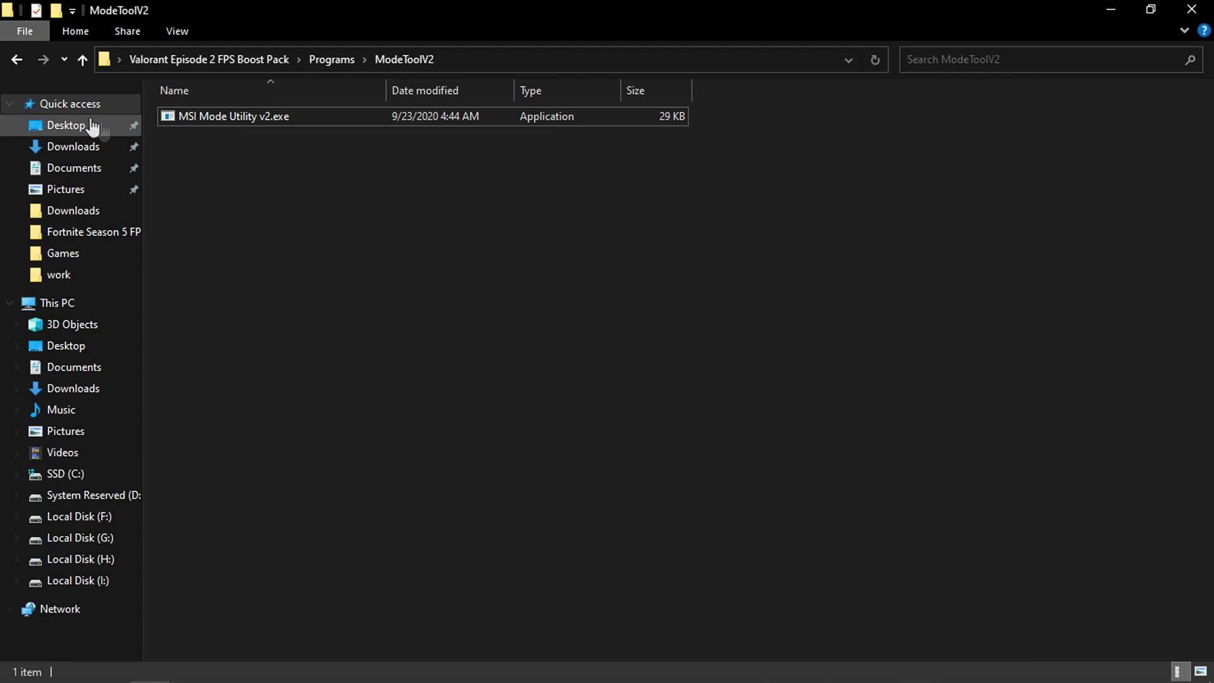
Install ParkControl by running parkcontrolsetup64.exe from the Park Control folder and completing its setup
{"action": "left_click", "coordinate": [18, 60]}
{"action": "double_click", "coordinate": [203, 173]}
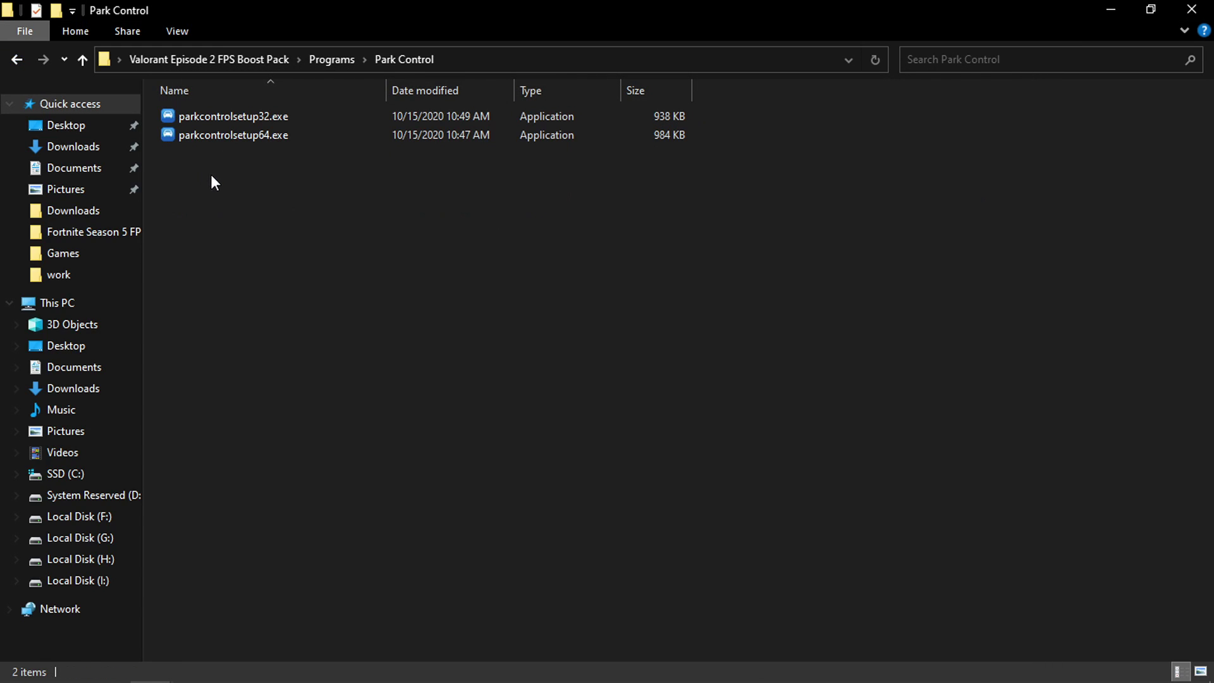
{"action": "mouse_move", "coordinate": [261, 173]}
{"action": "left_mouse_down"}
{"action": "mouse_move", "coordinate": [279, 109]}
{"action": "mouse_move", "coordinate": [273, 172]}
{"action": "left_mouse_up"}
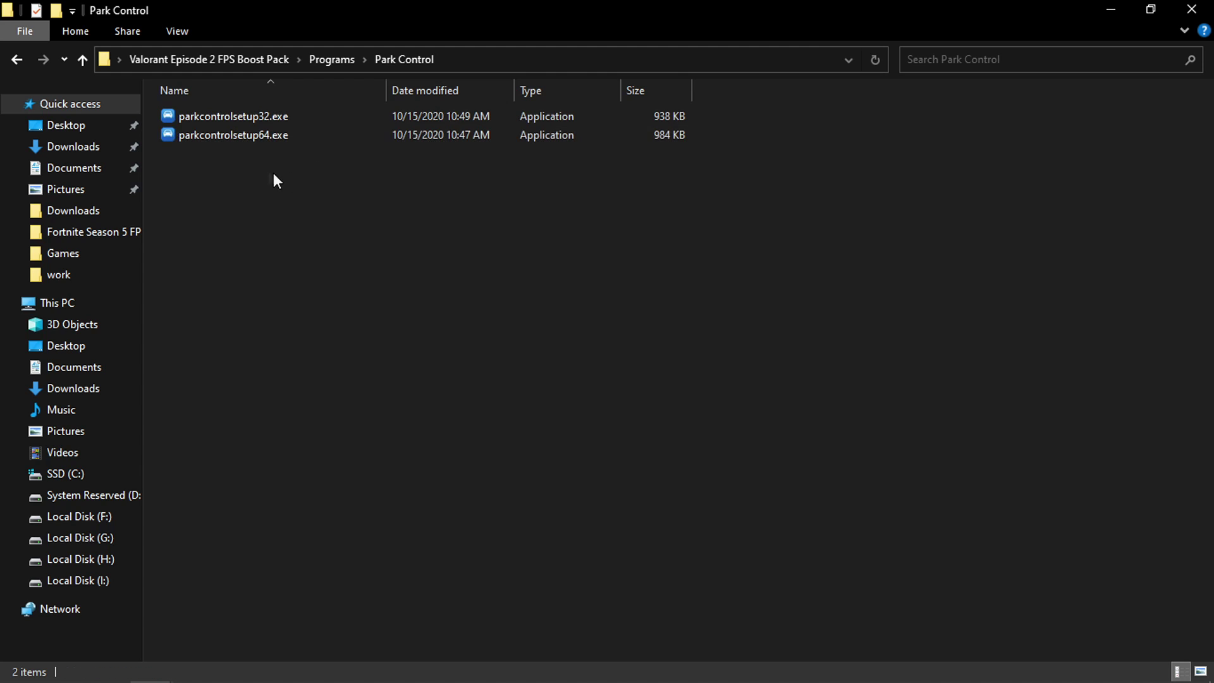
{"action": "left_click", "coordinate": [238, 141]}
{"action": "double_click", "coordinate": [238, 141]}
{"action": "left_click", "coordinate": [611, 389]}
{"action": "left_click", "coordinate": [711, 492]}
{"action": "left_click", "coordinate": [713, 492]}
{"action": "left_click", "coordinate": [712, 494]}
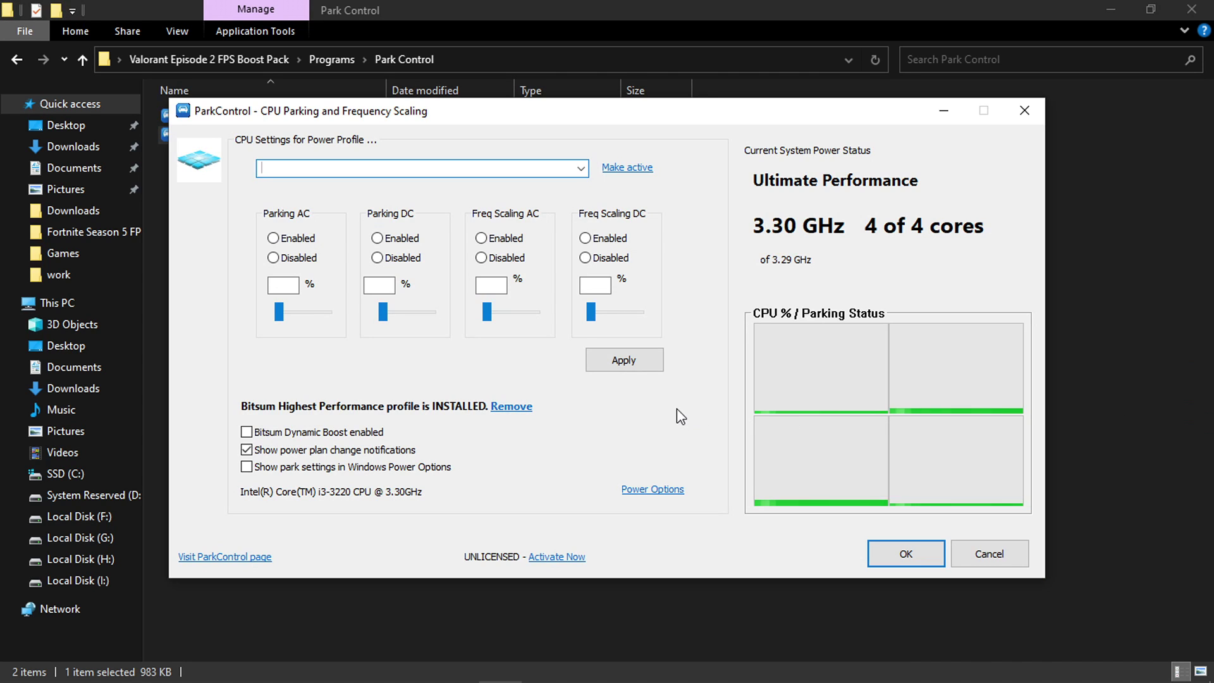
For the Ultimate Performance profile, enable AC and DC parking and frequency scaling at 100%, apply the settings and close ParkControl
{"action": "left_click", "coordinate": [579, 168]}
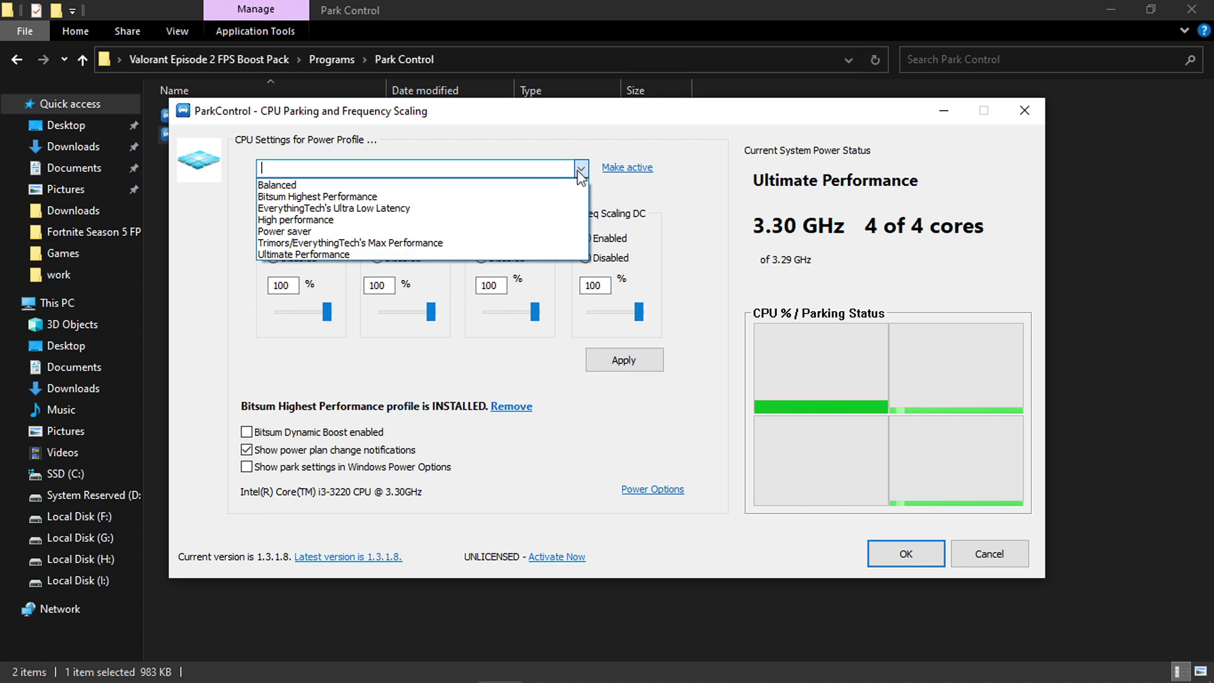
{"action": "left_click", "coordinate": [332, 255]}
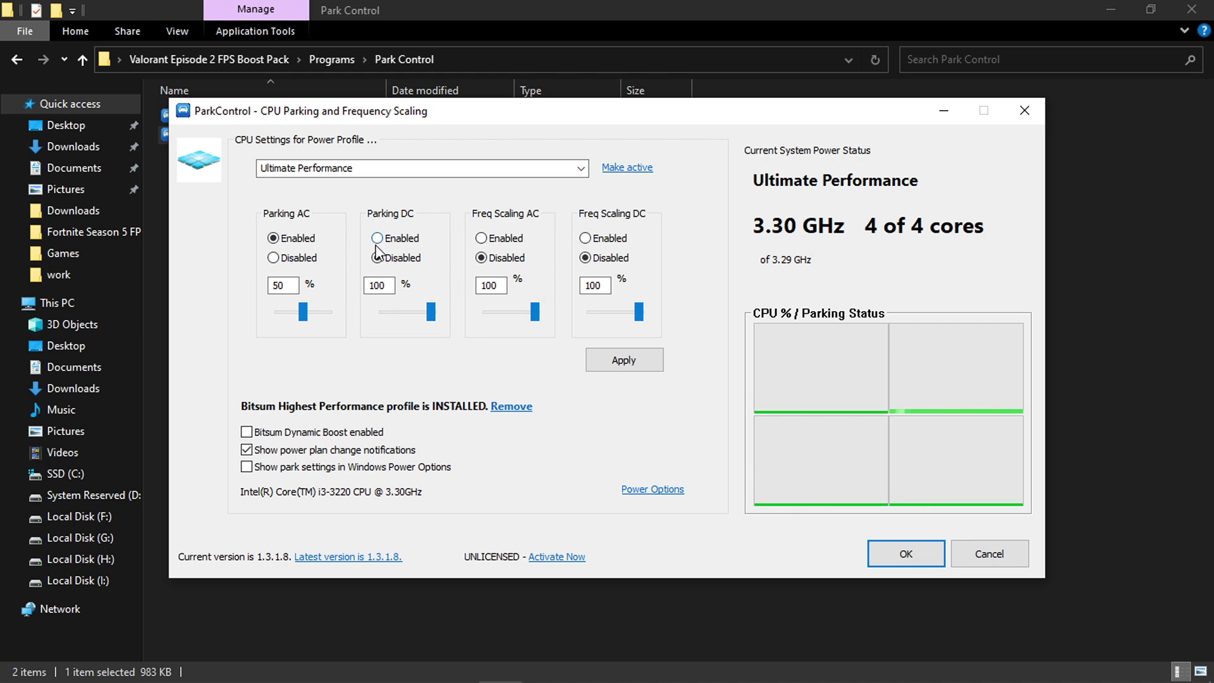
{"action": "left_click_drag", "start_coordinate": [303, 312], "coordinate": [327, 311]}
{"action": "left_click_drag", "start_coordinate": [406, 312], "coordinate": [667, 326]}
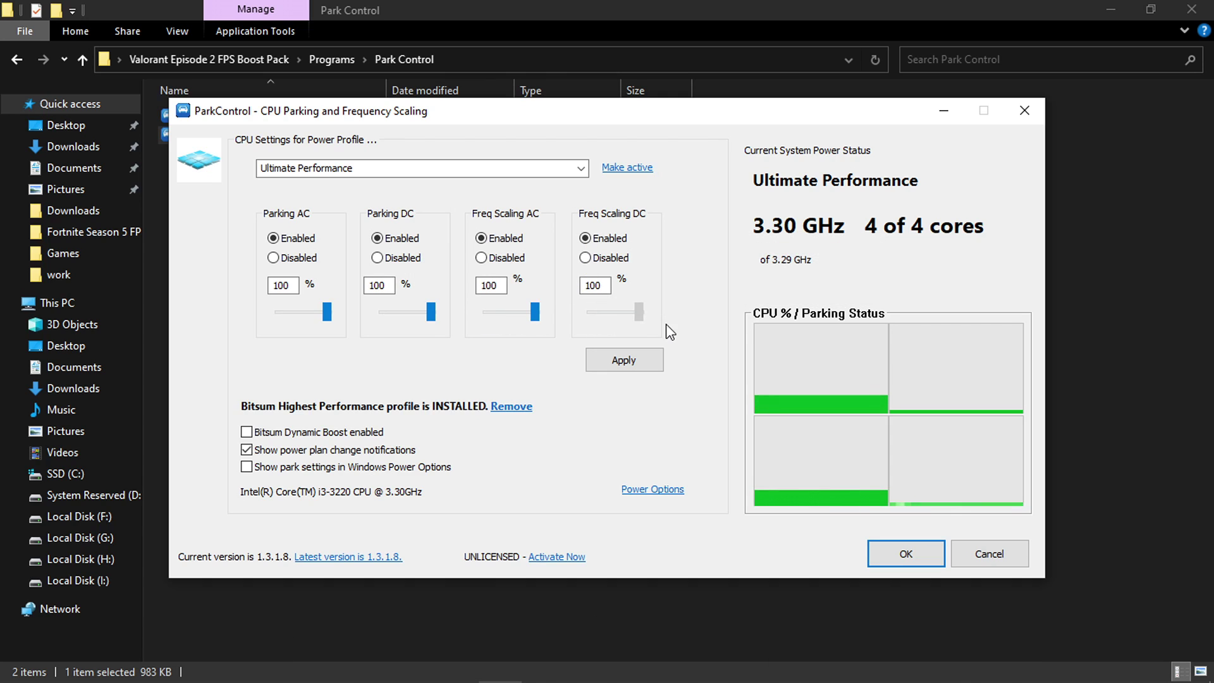
{"action": "left_click", "coordinate": [624, 361]}
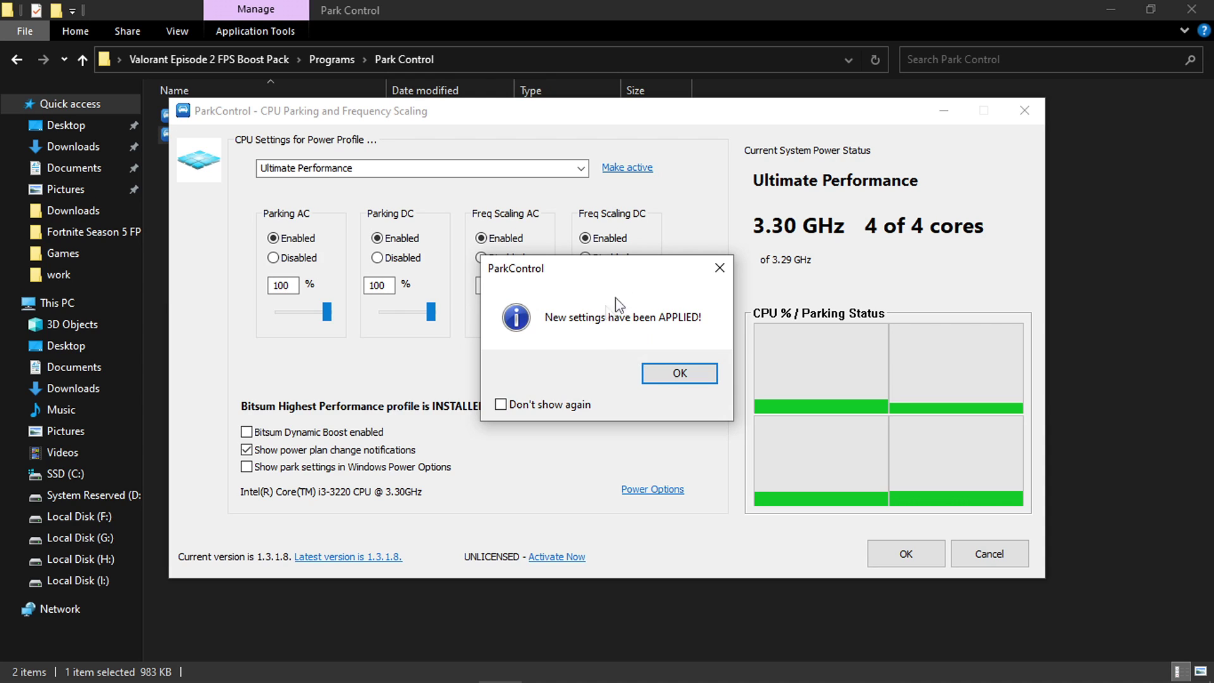
{"action": "left_click", "coordinate": [702, 378]}
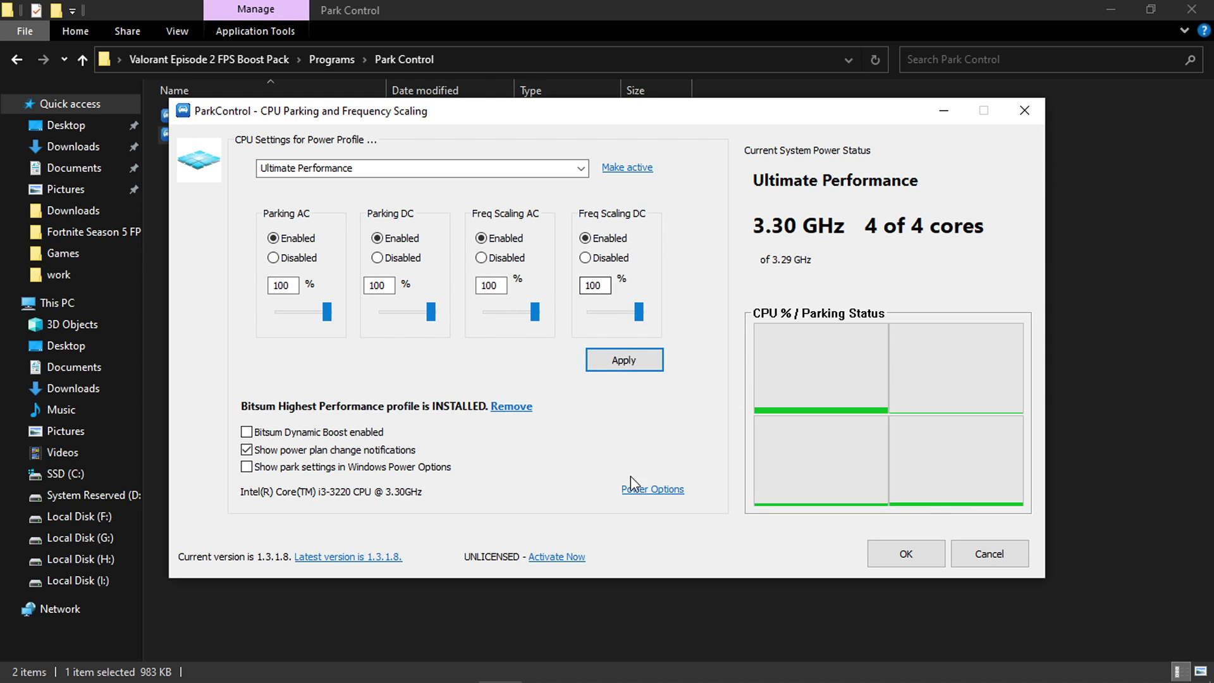
{"action": "left_click", "coordinate": [881, 559]}
{"action": "left_click", "coordinate": [456, 352]}
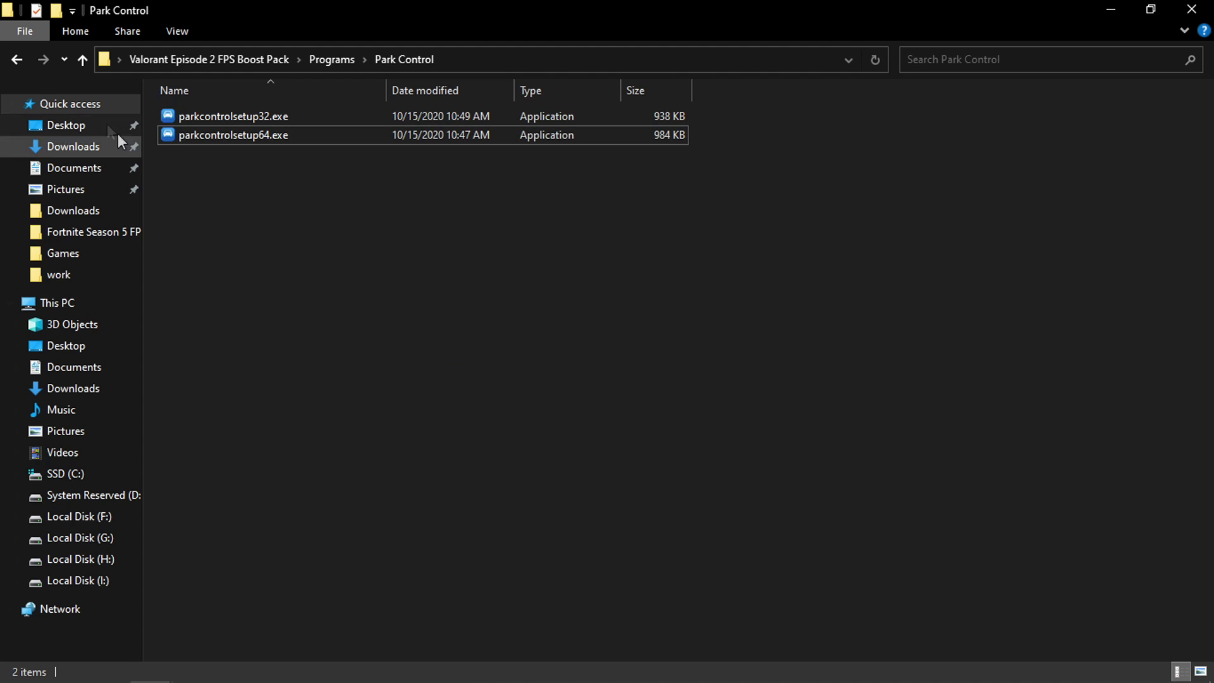
Install Process Lasso by running processlassosetup64.exe from the Process Lasoo folder and going through its installer
{"action": "left_click", "coordinate": [21, 62]}
{"action": "double_click", "coordinate": [208, 190]}
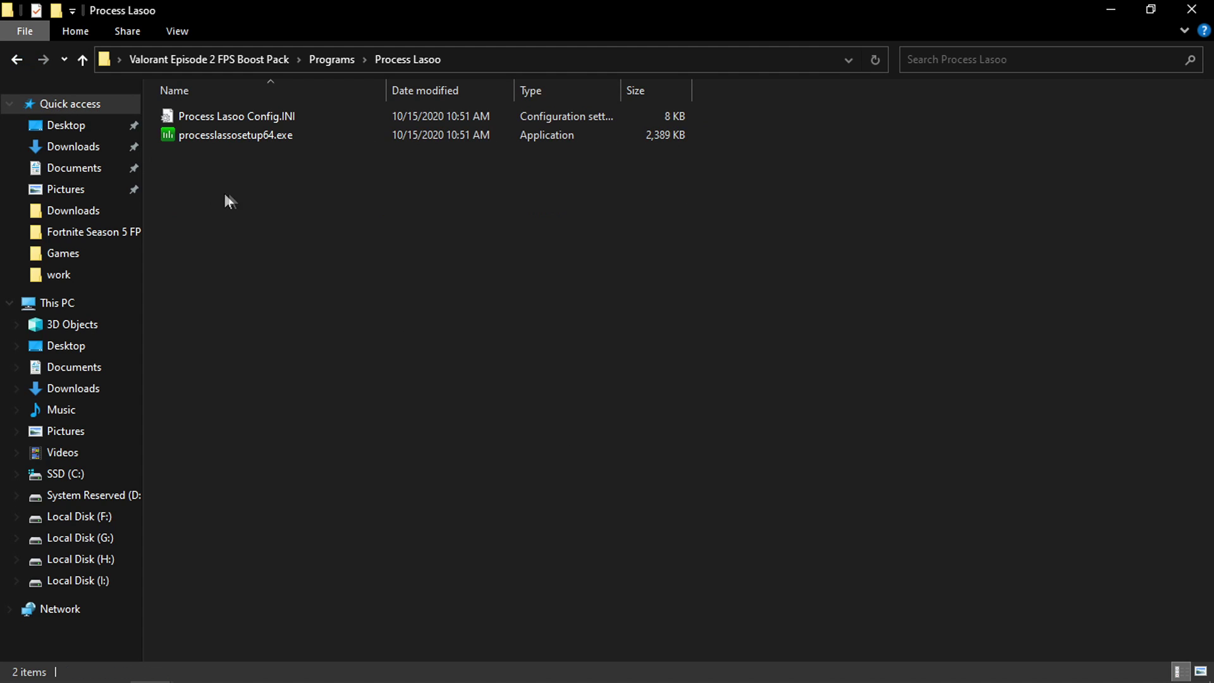
{"action": "double_click", "coordinate": [251, 142]}
{"action": "left_click", "coordinate": [623, 390]}
{"action": "left_click", "coordinate": [700, 499]}
{"action": "left_click", "coordinate": [699, 500]}
{"action": "left_click", "coordinate": [715, 500]}
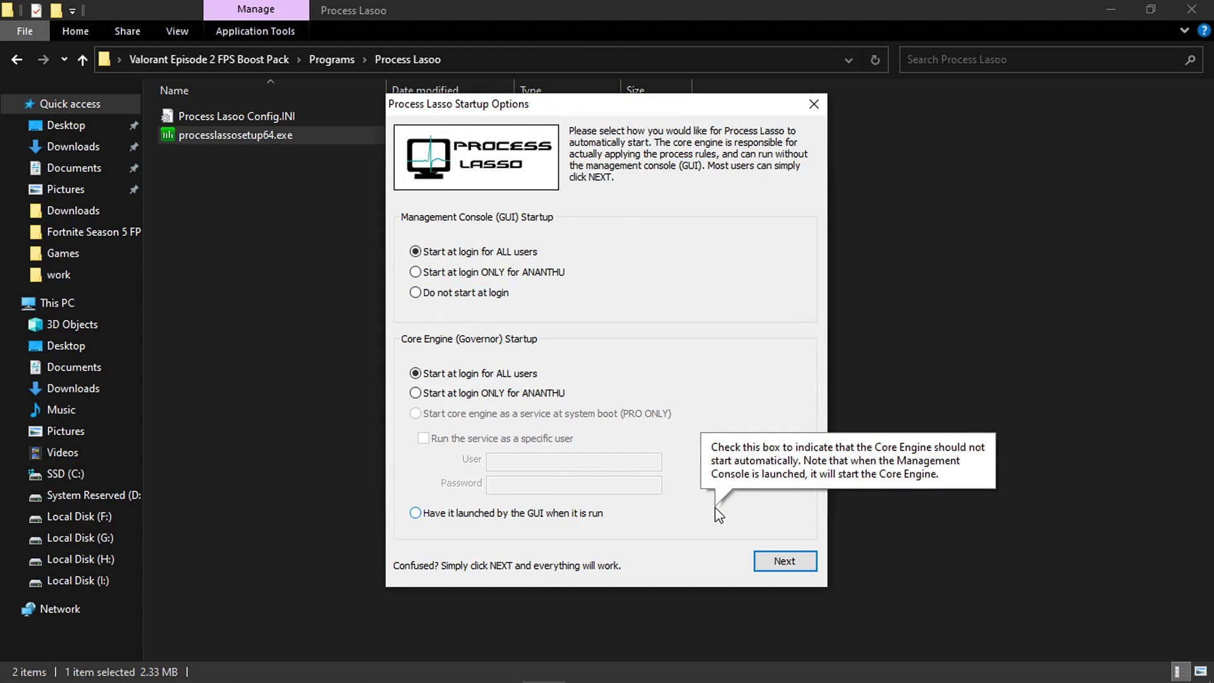
Accept the default Process Lasso startup options and dismiss the Pro upgrade offers
{"action": "left_click", "coordinate": [784, 561]}
{"action": "left_click", "coordinate": [783, 537]}
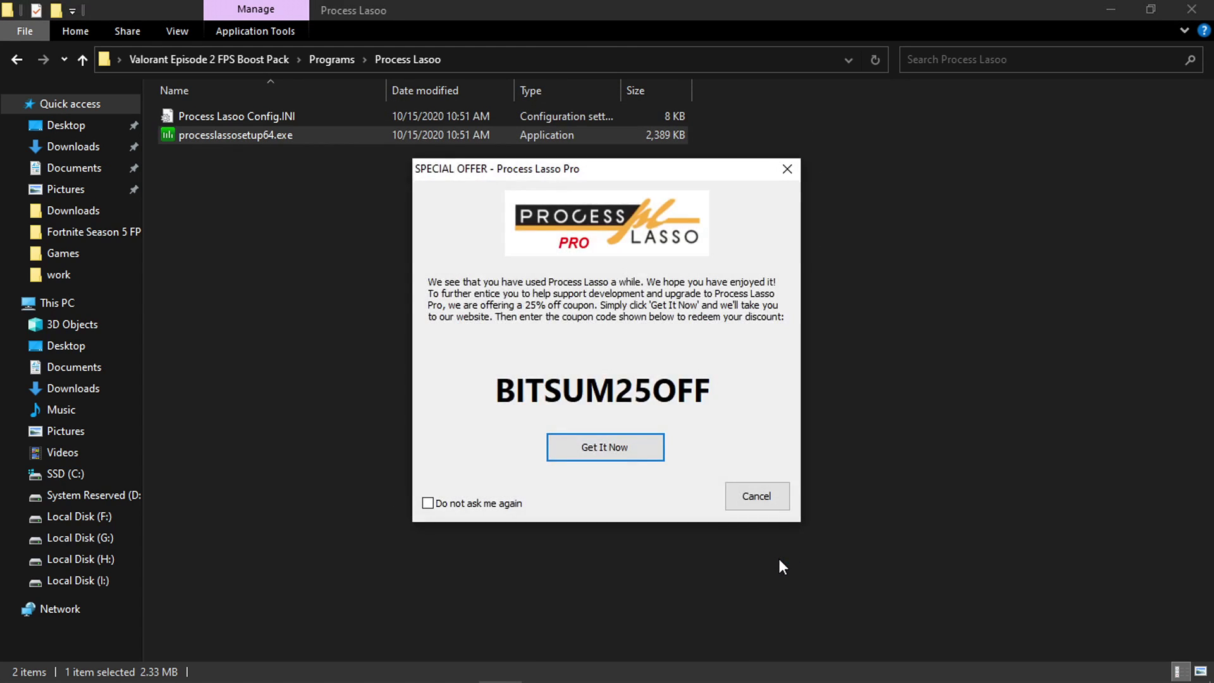
{"action": "left_click", "coordinate": [761, 501]}
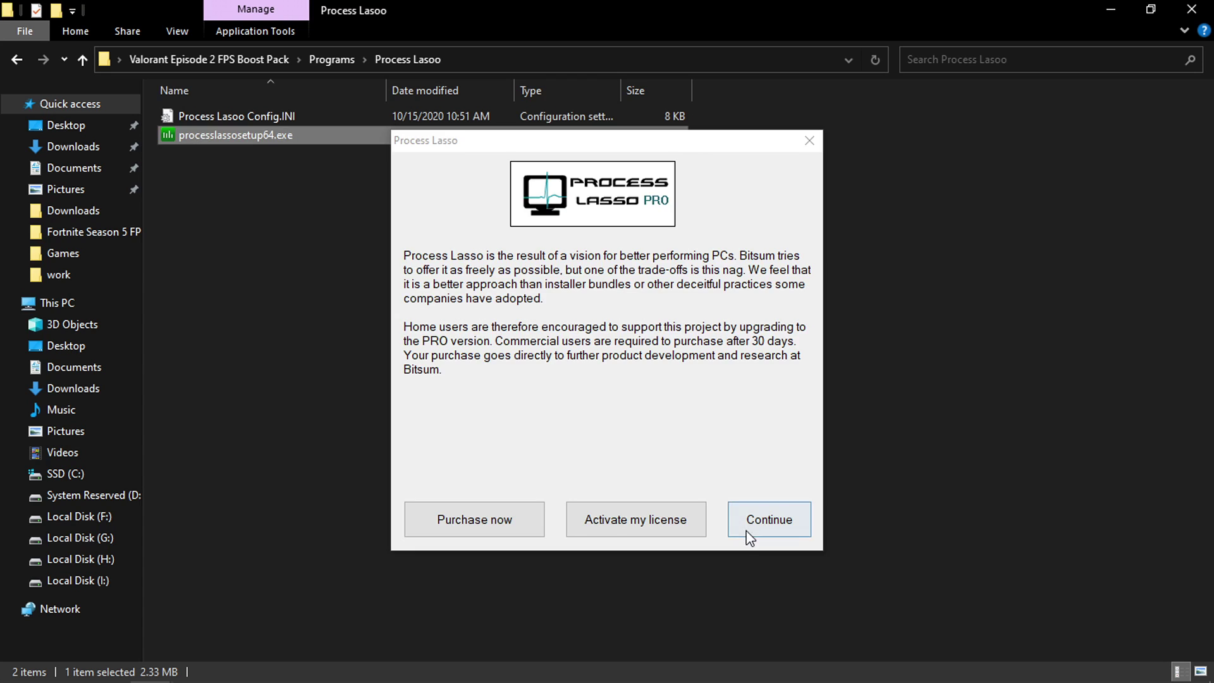
{"action": "left_click", "coordinate": [747, 533]}
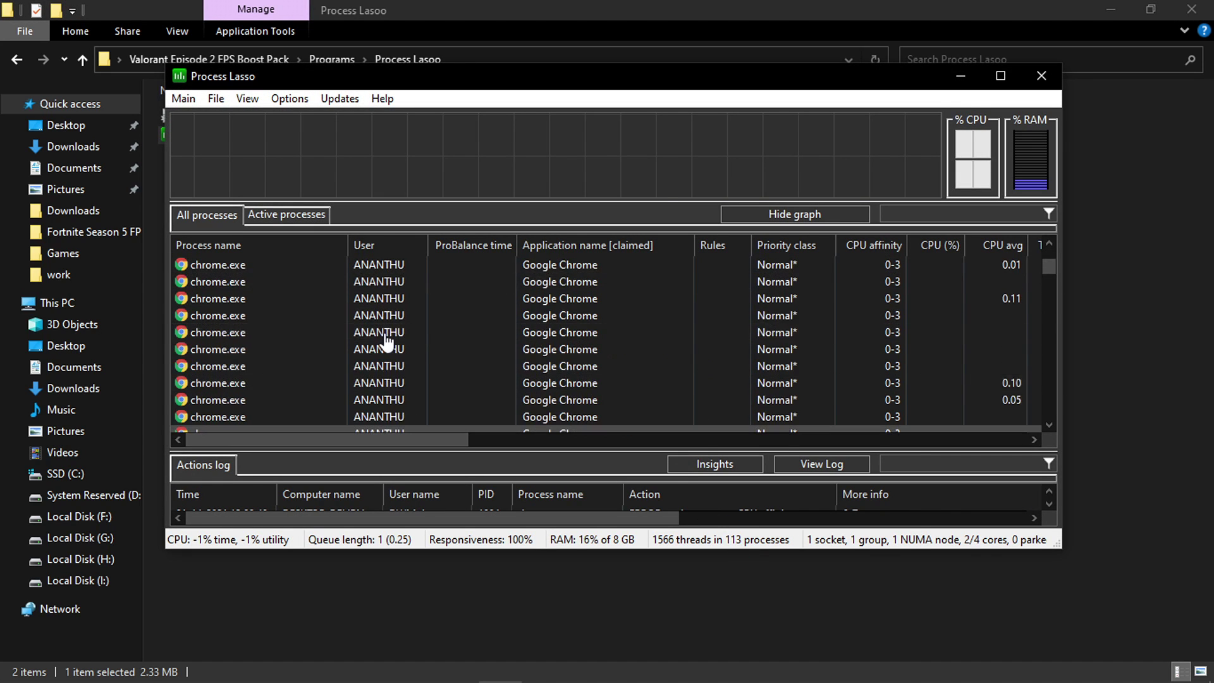
Import Process Lasoo Config.INI from the boost pack's Programs\Process Lasoo folder as the configuration and close Process Lasso
{"action": "left_click", "coordinate": [189, 99]}
{"action": "mouse_move", "coordinate": [248, 98]}
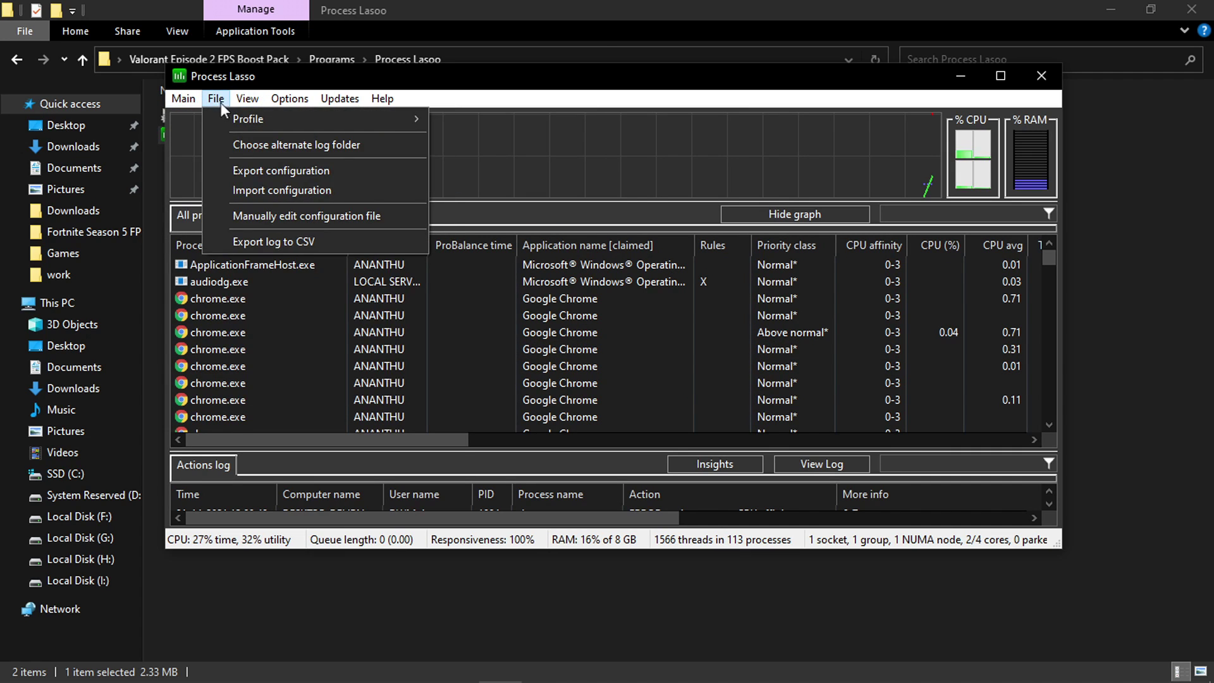
{"action": "left_click", "coordinate": [291, 191]}
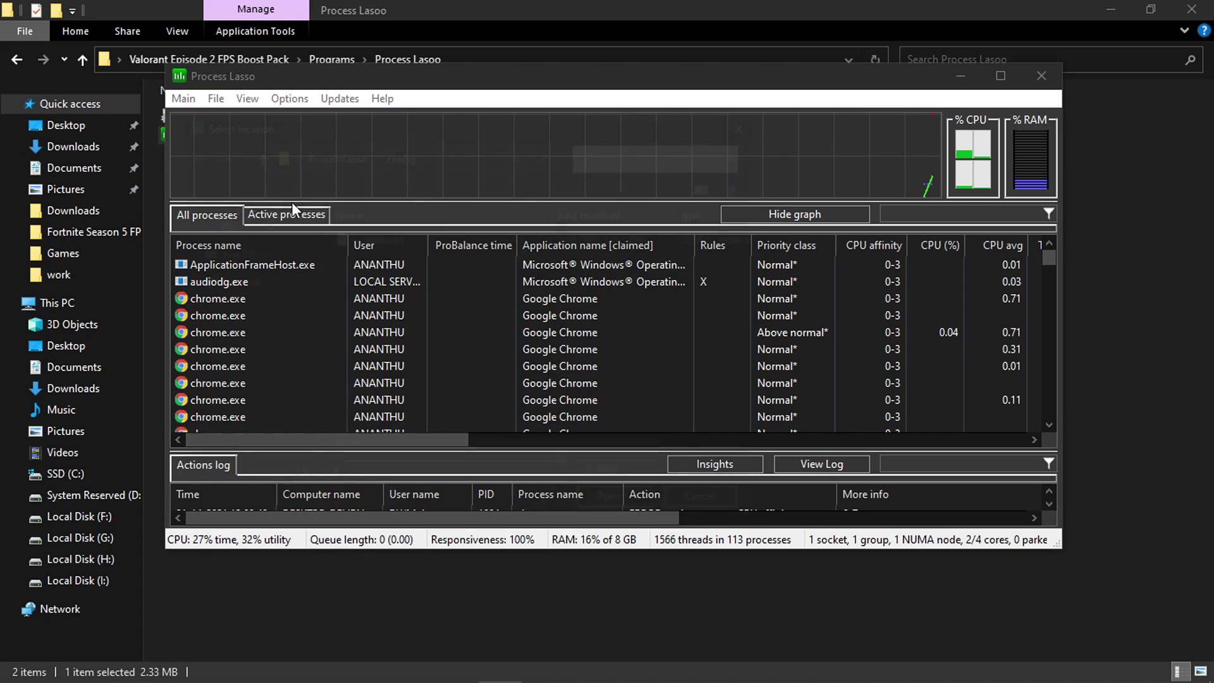
{"action": "left_click", "coordinate": [239, 250]}
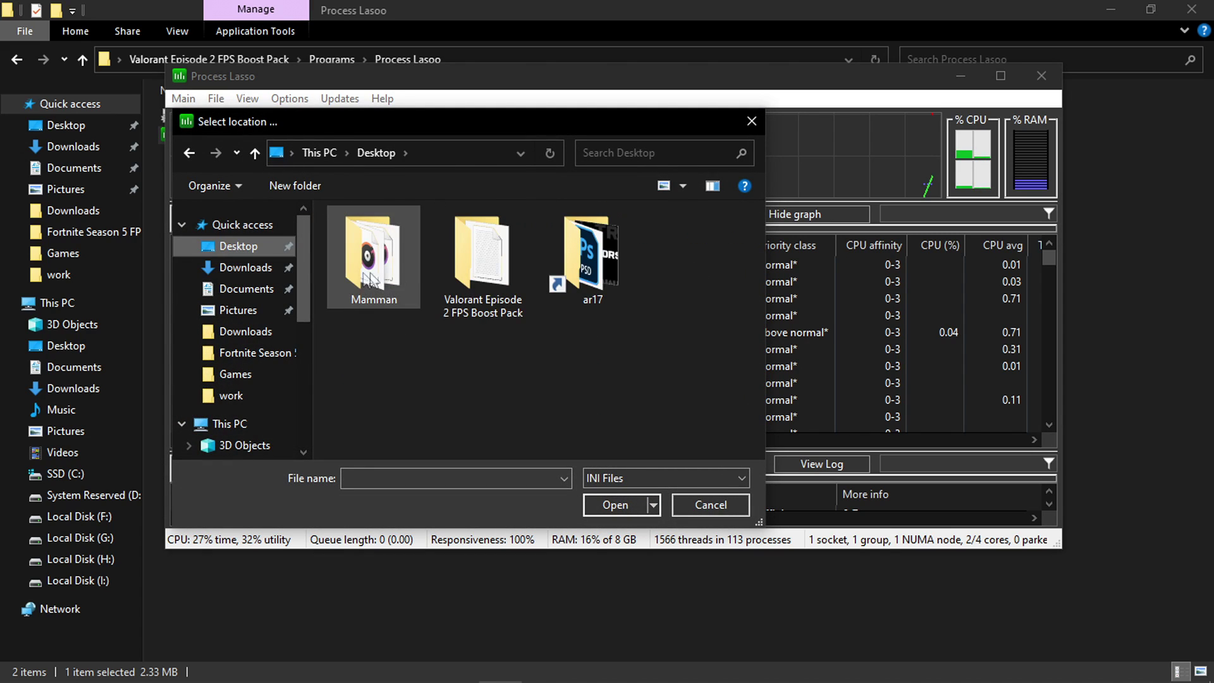
{"action": "double_click", "coordinate": [454, 272]}
{"action": "double_click", "coordinate": [368, 256]}
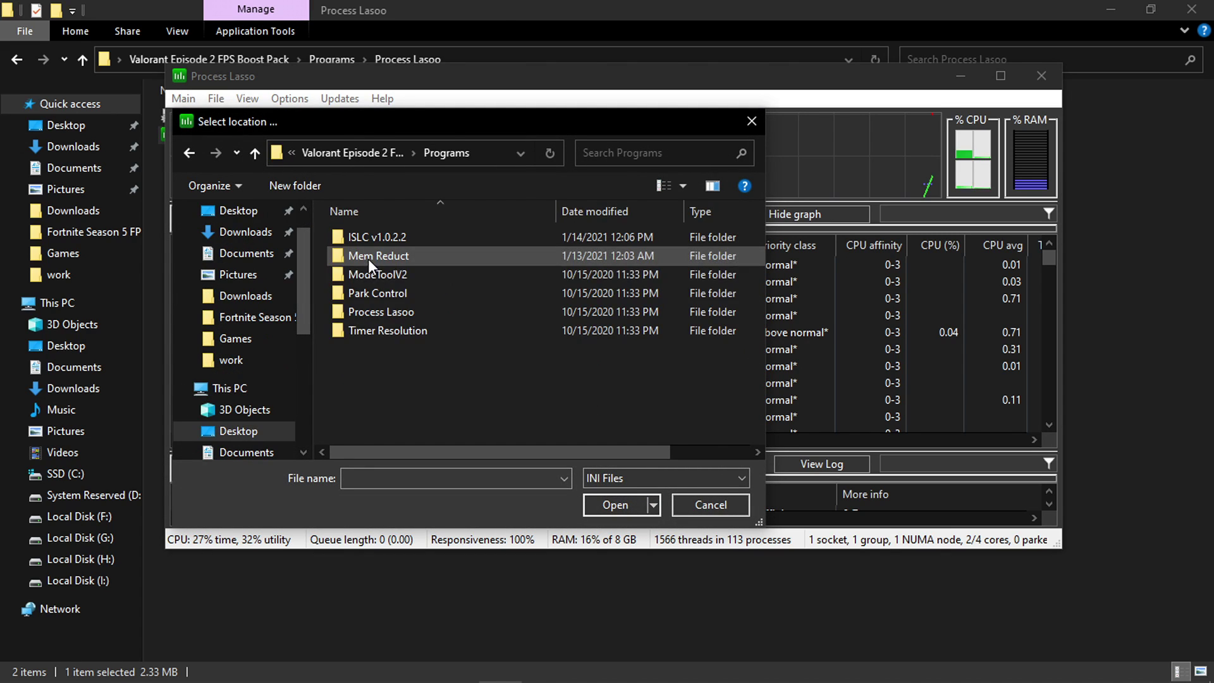
{"action": "double_click", "coordinate": [380, 312]}
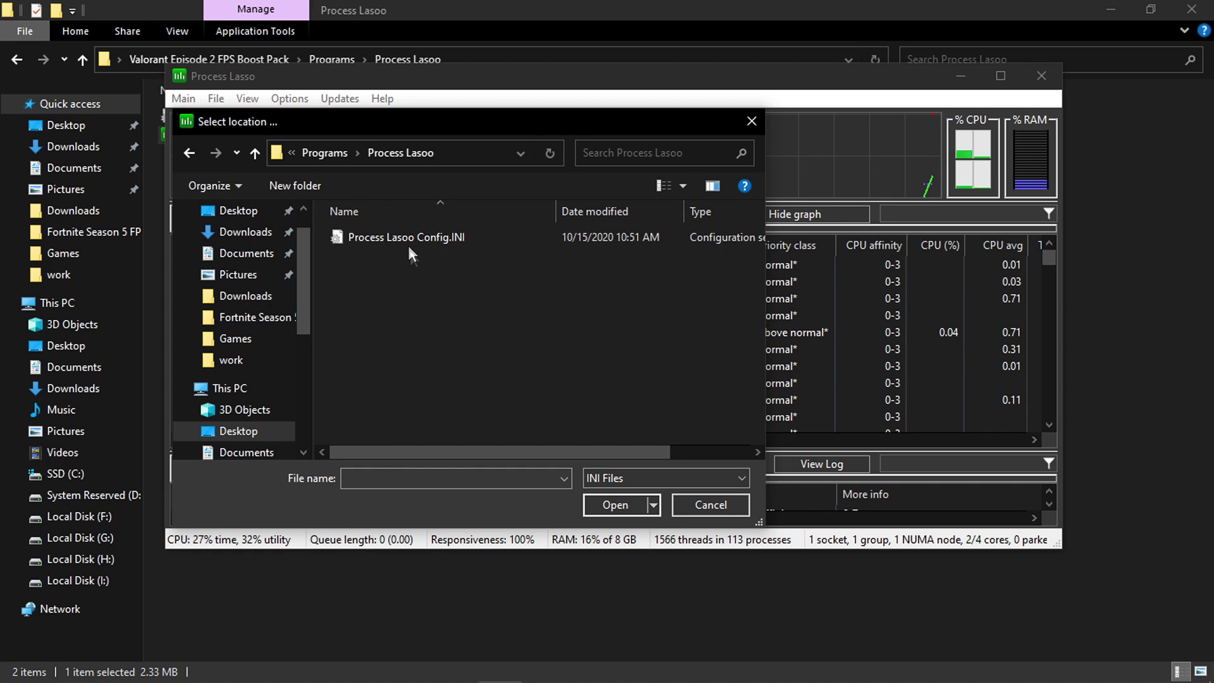
{"action": "left_click", "coordinate": [437, 238]}
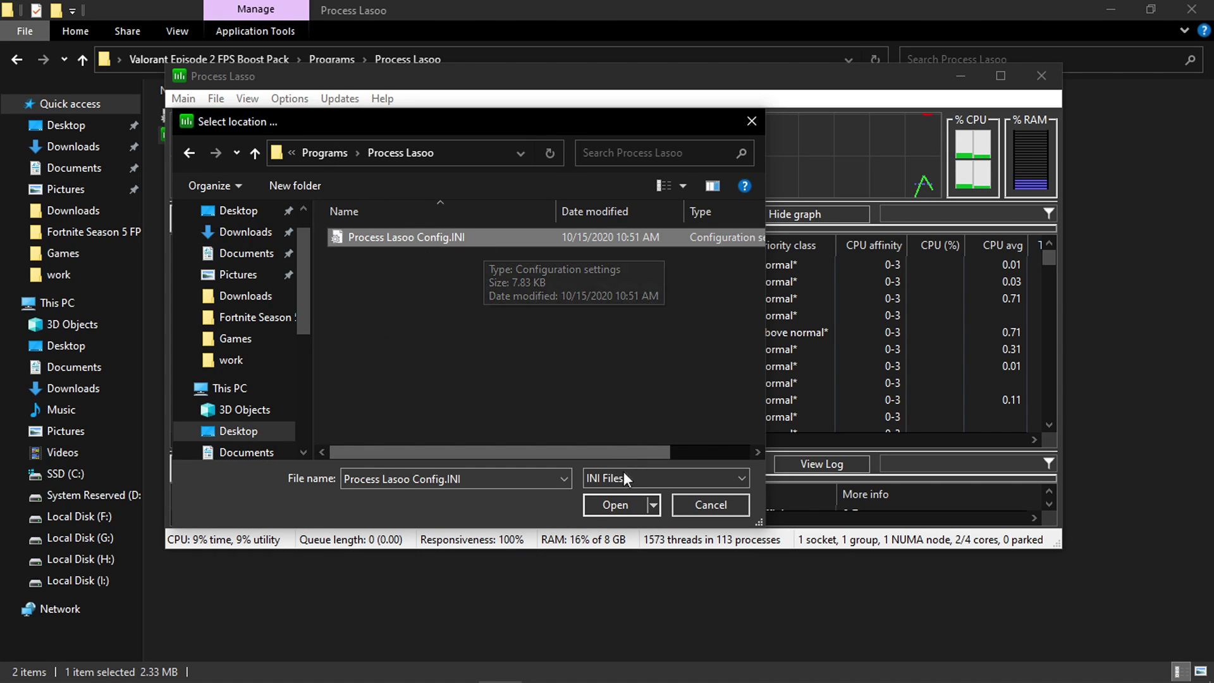
{"action": "left_click", "coordinate": [605, 504]}
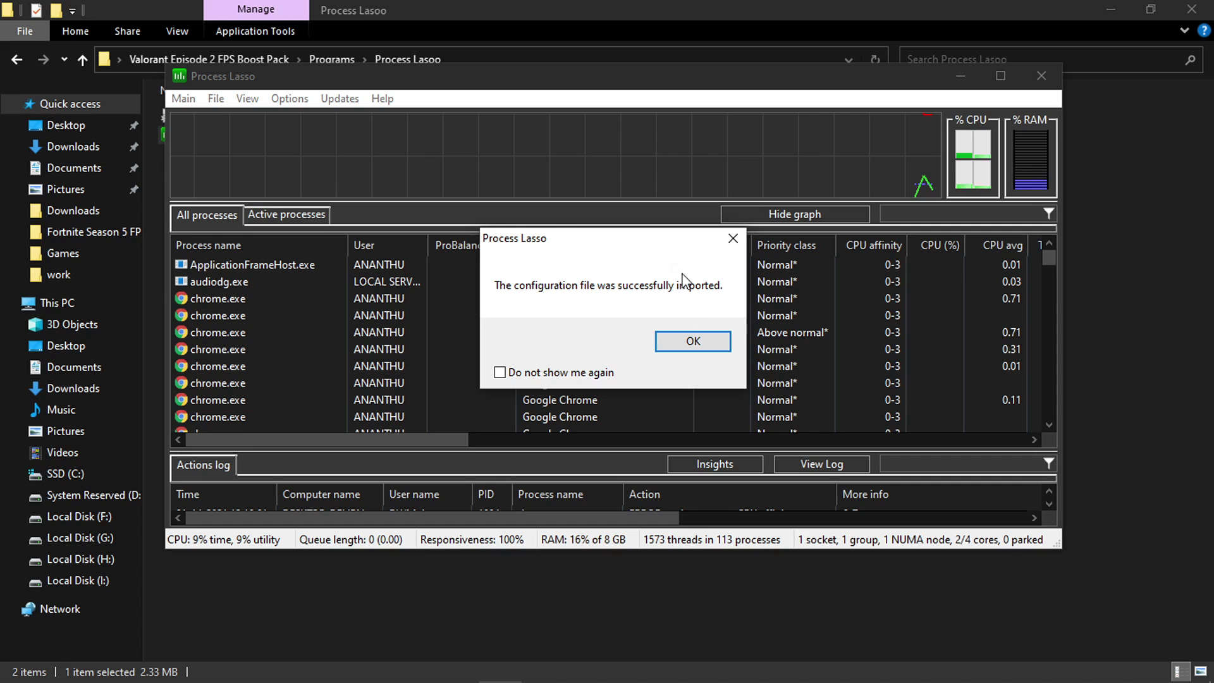
{"action": "left_click", "coordinate": [693, 342]}
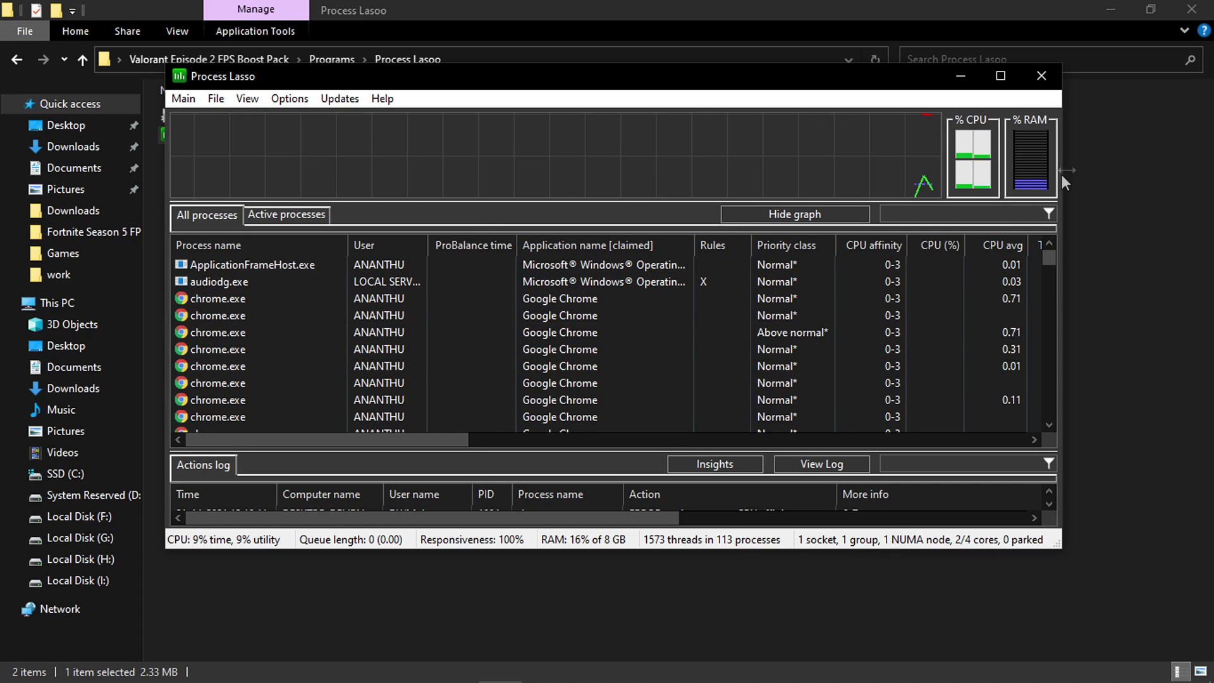
{"action": "left_click", "coordinate": [1042, 79]}
{"action": "left_click", "coordinate": [186, 286]}
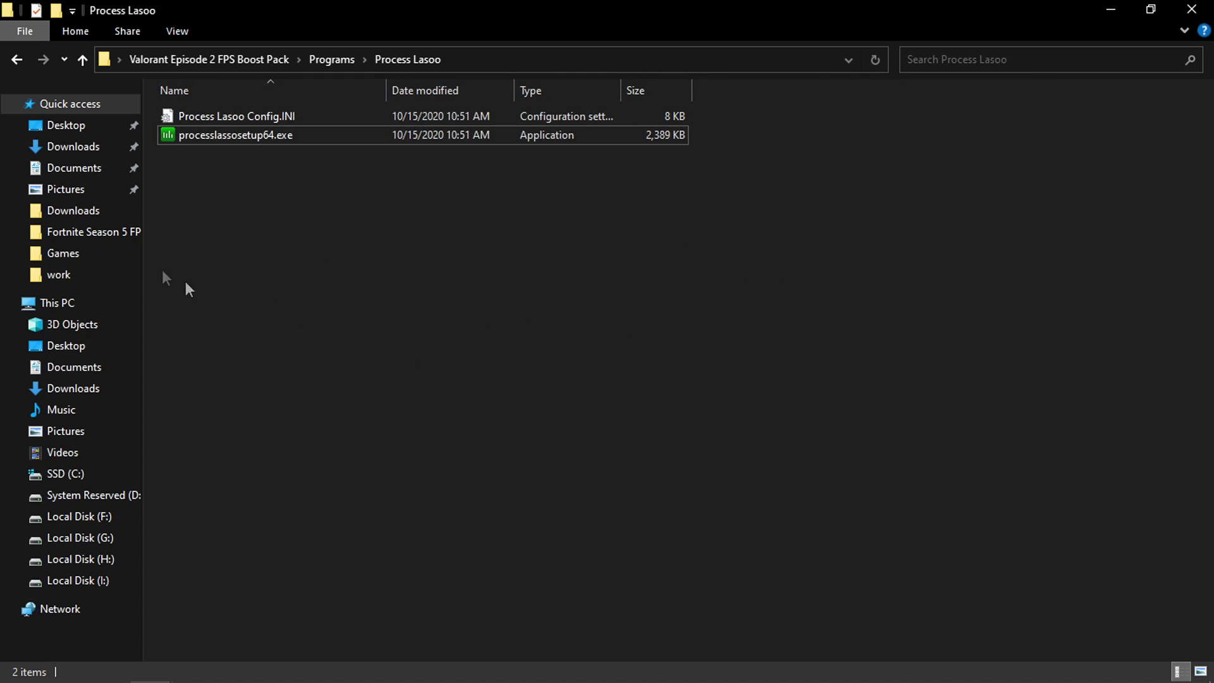
Run TimerResolution.exe from the Timer Resolution folder and close its window
{"action": "left_click", "coordinate": [29, 66]}
{"action": "double_click", "coordinate": [246, 211]}
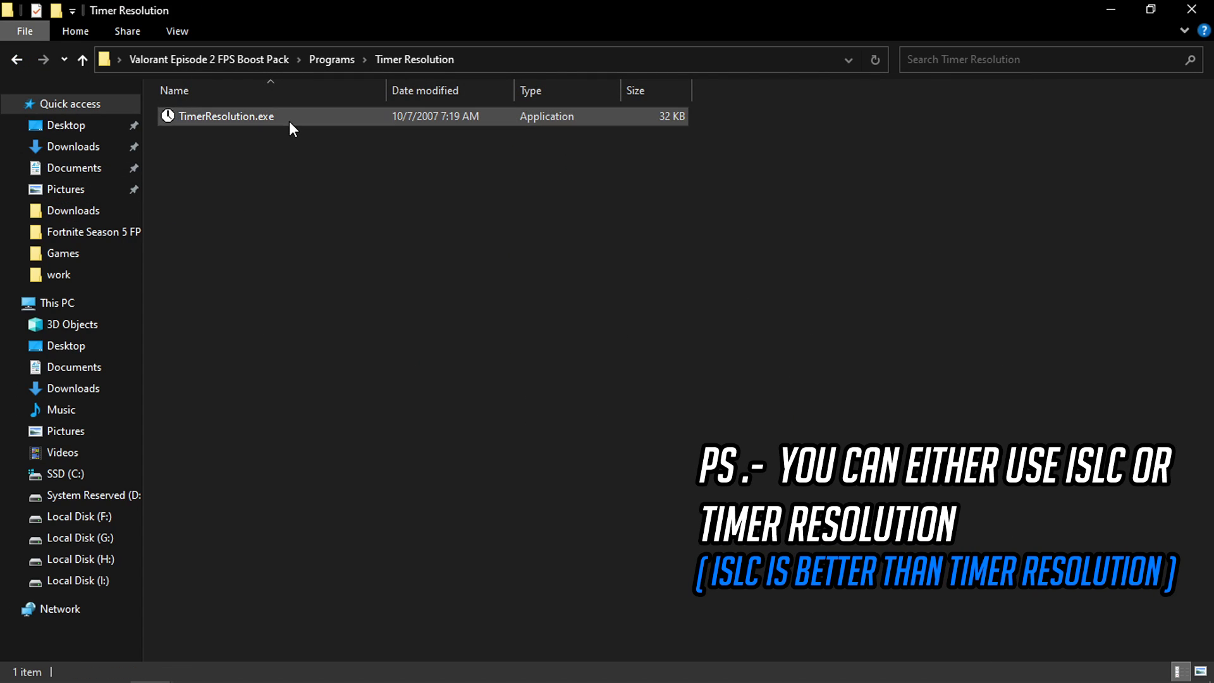
{"action": "left_click", "coordinate": [256, 120]}
{"action": "right_click", "coordinate": [266, 120]}
{"action": "left_click", "coordinate": [309, 125]}
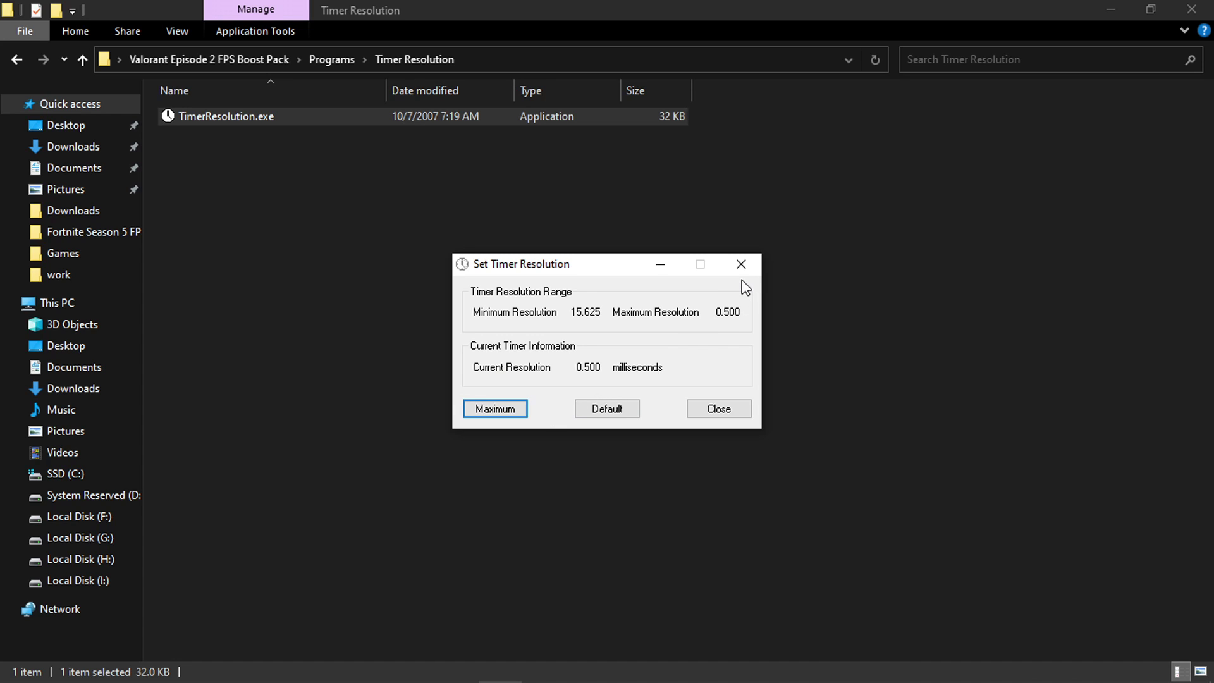
{"action": "left_click", "coordinate": [741, 264]}
Create a desktop shortcut to TimerResolution.exe and close the boost pack folder window
{"action": "right_click", "coordinate": [297, 116]}
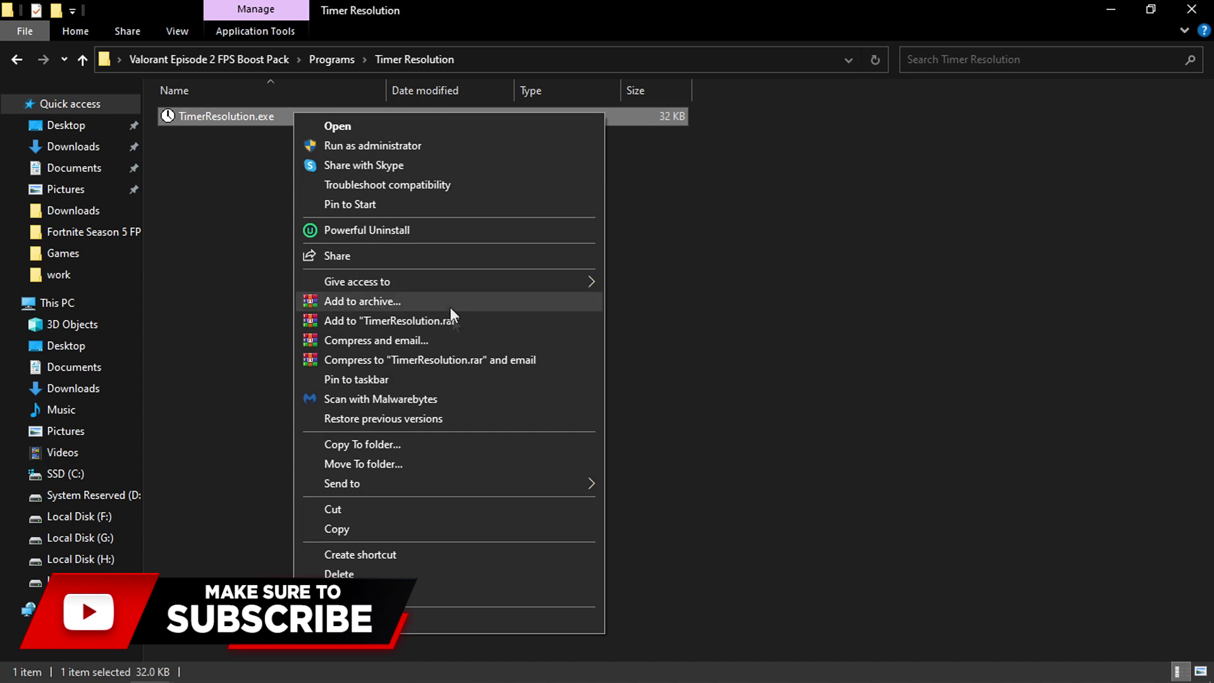
{"action": "mouse_move", "coordinate": [408, 486]}
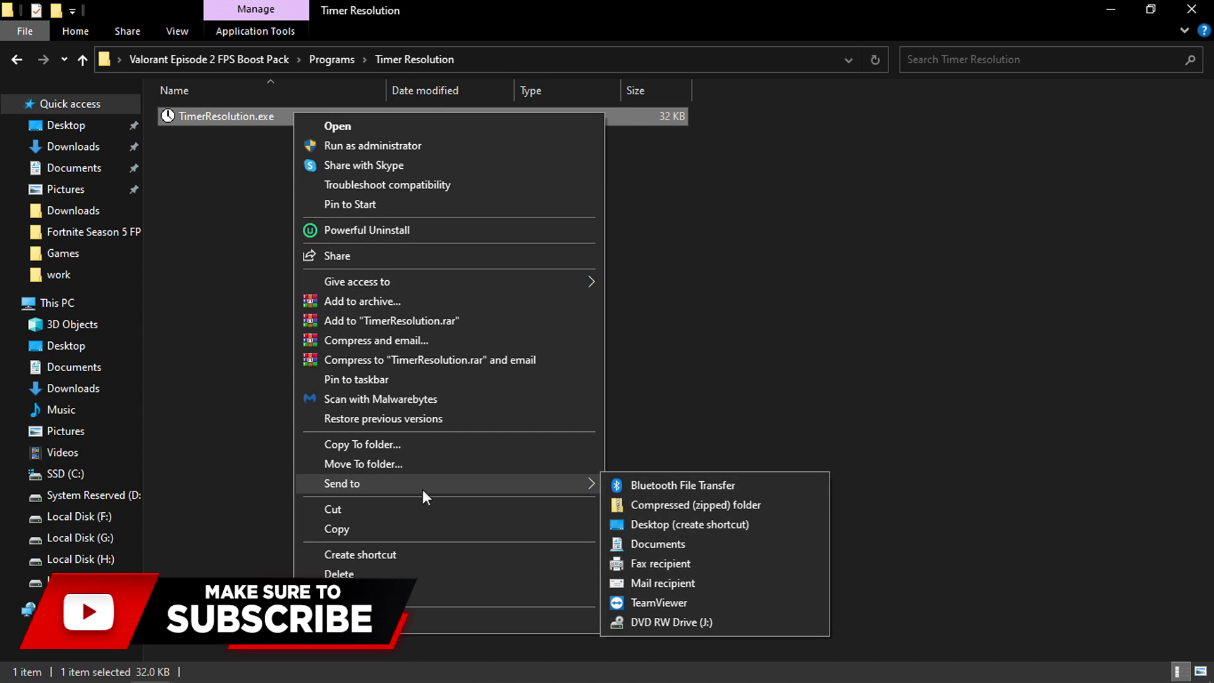
{"action": "left_click", "coordinate": [696, 535]}
{"action": "left_click", "coordinate": [217, 263]}
{"action": "left_click", "coordinate": [16, 60]}
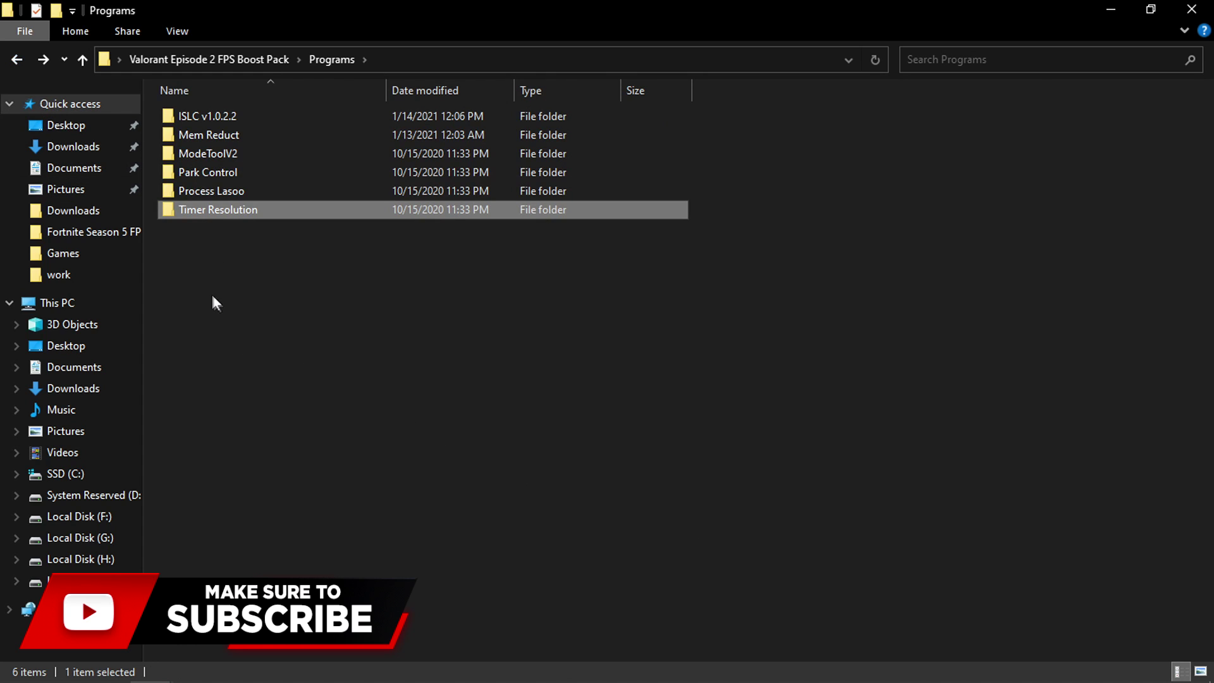
{"action": "left_click", "coordinate": [17, 60]}
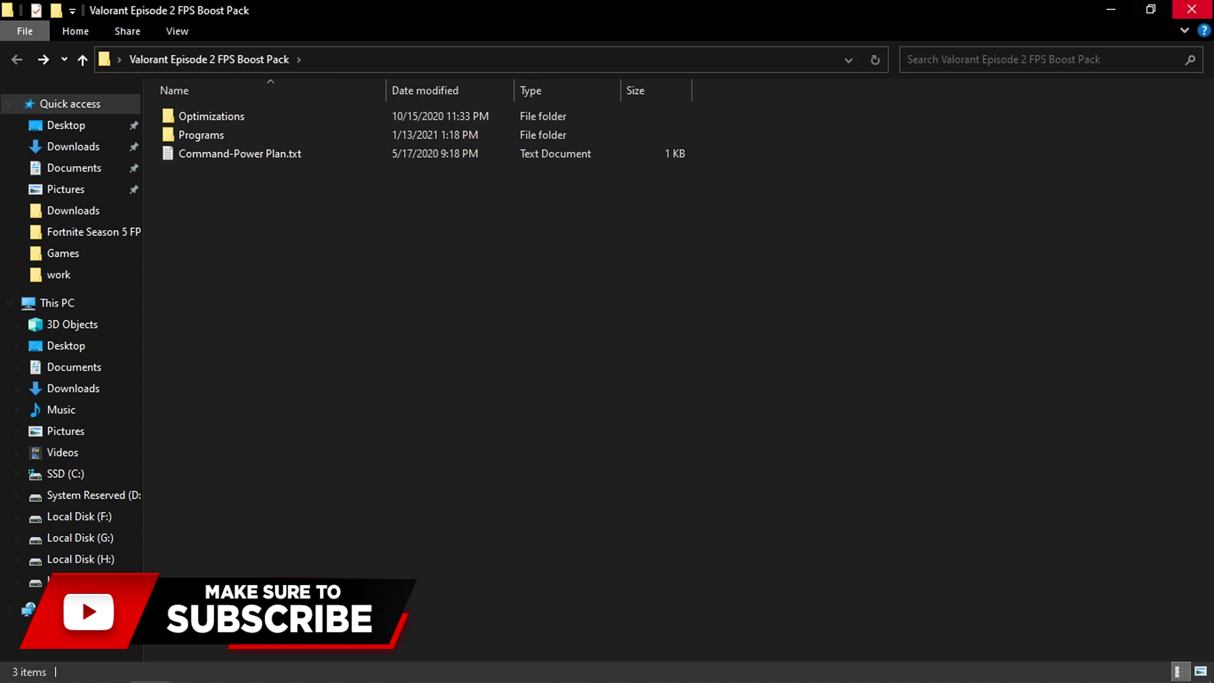
{"action": "left_click", "coordinate": [1192, 8]}
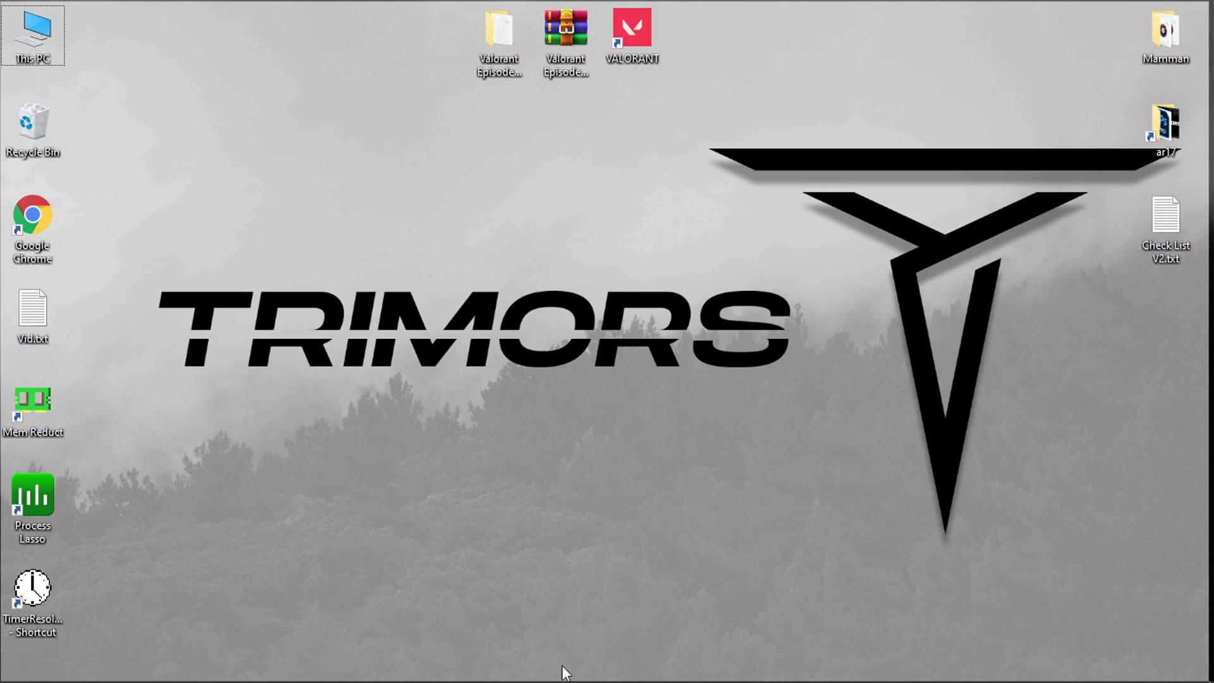
Switch to the running VALORANT game and open Task Manager over it
{"action": "mouse_move", "coordinate": [563, 682]}
{"action": "mouse_move", "coordinate": [507, 672]}
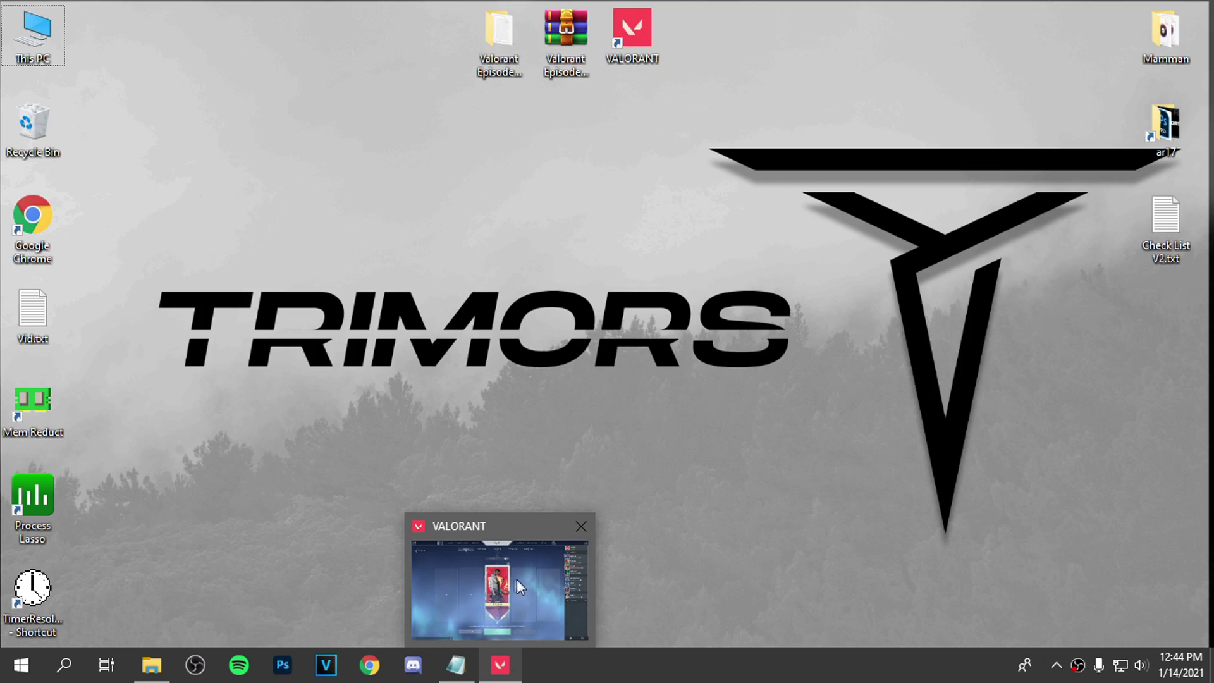
{"action": "left_click", "coordinate": [513, 578]}
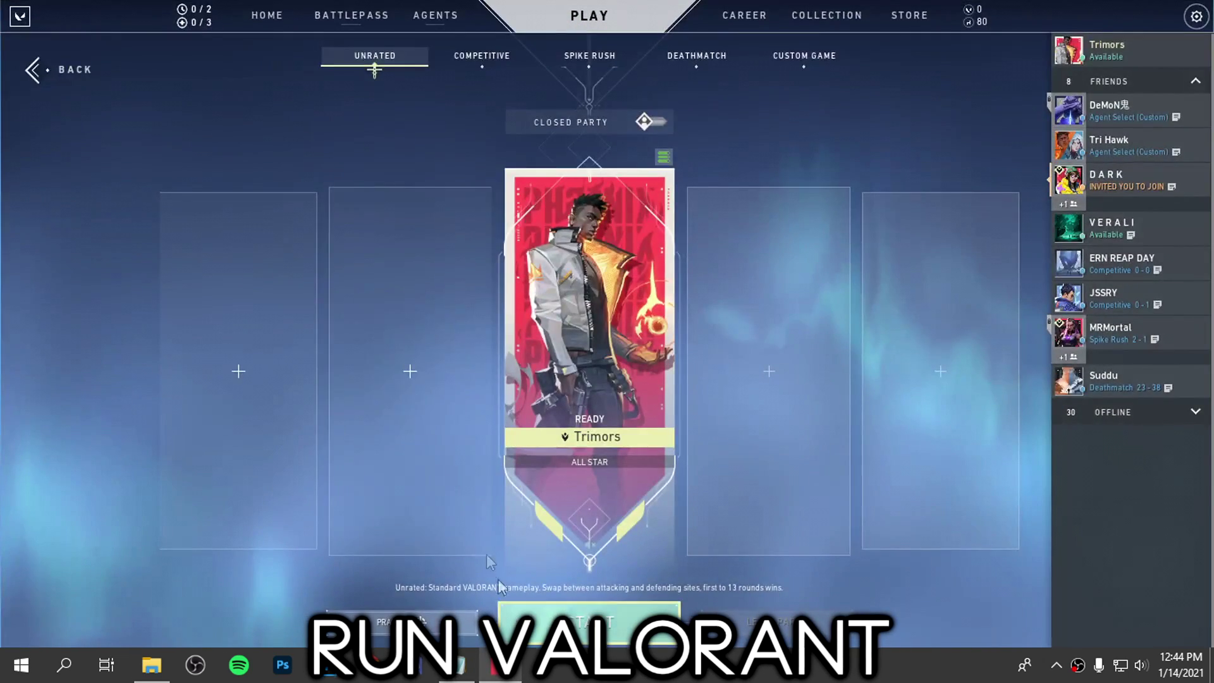
{"action": "key", "text": "super"}
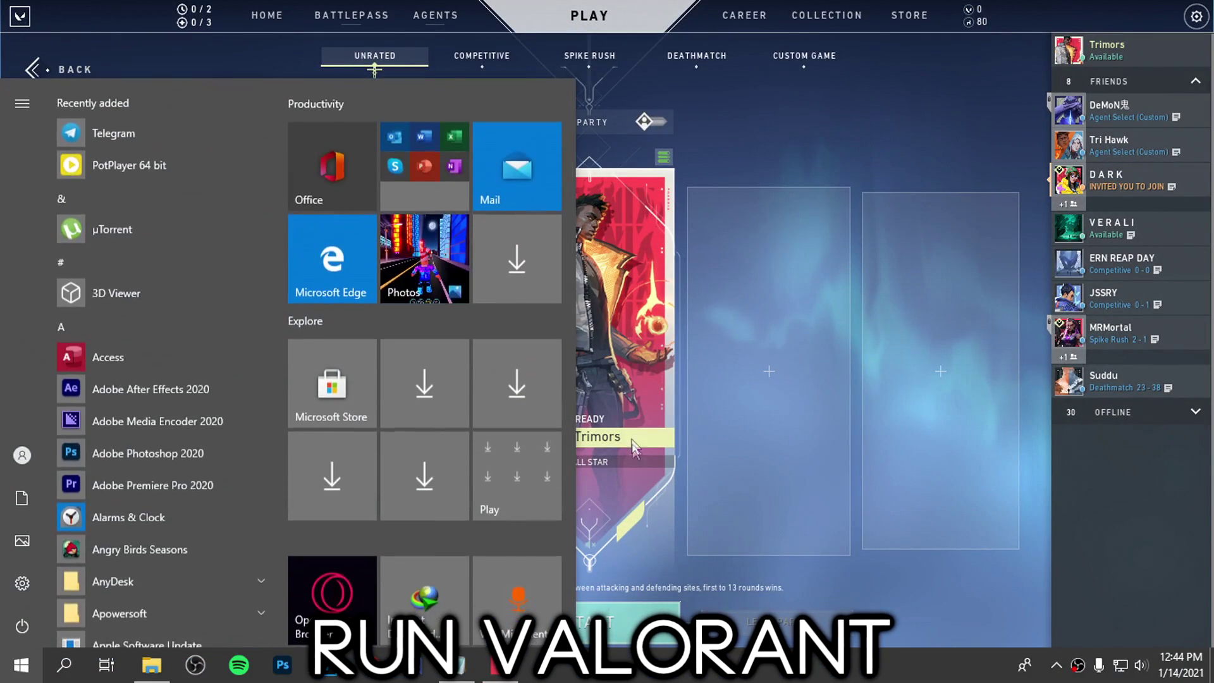
{"action": "right_click", "coordinate": [626, 659]}
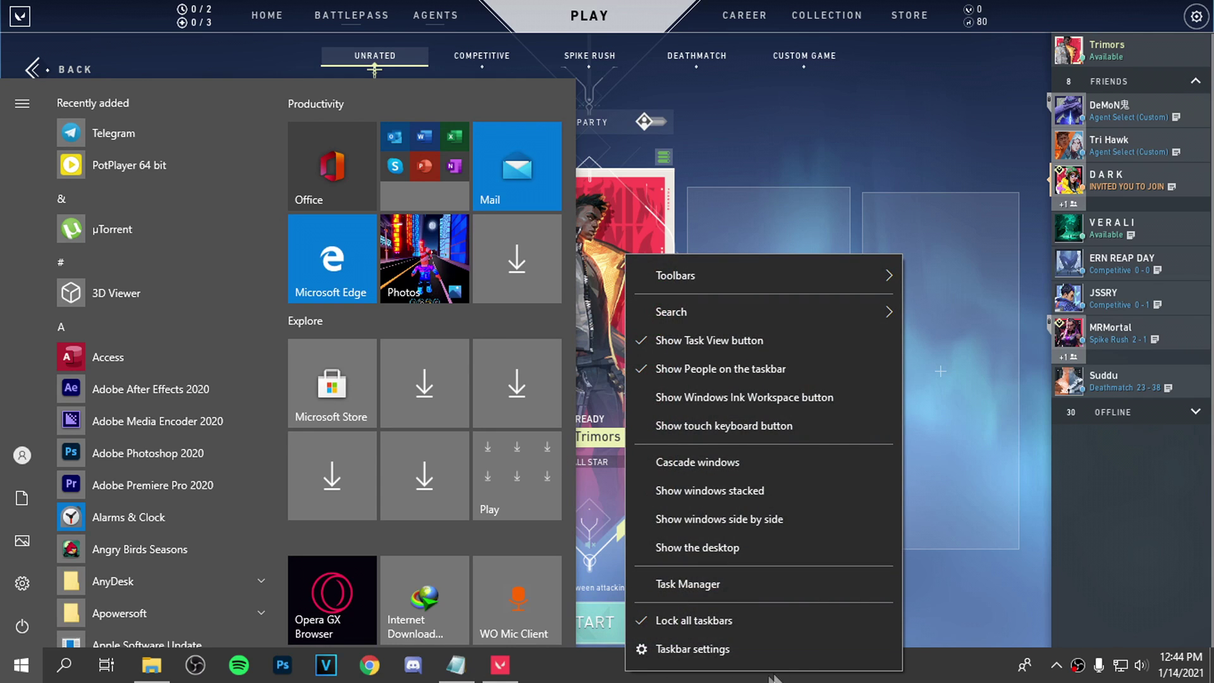
{"action": "left_click", "coordinate": [734, 586]}
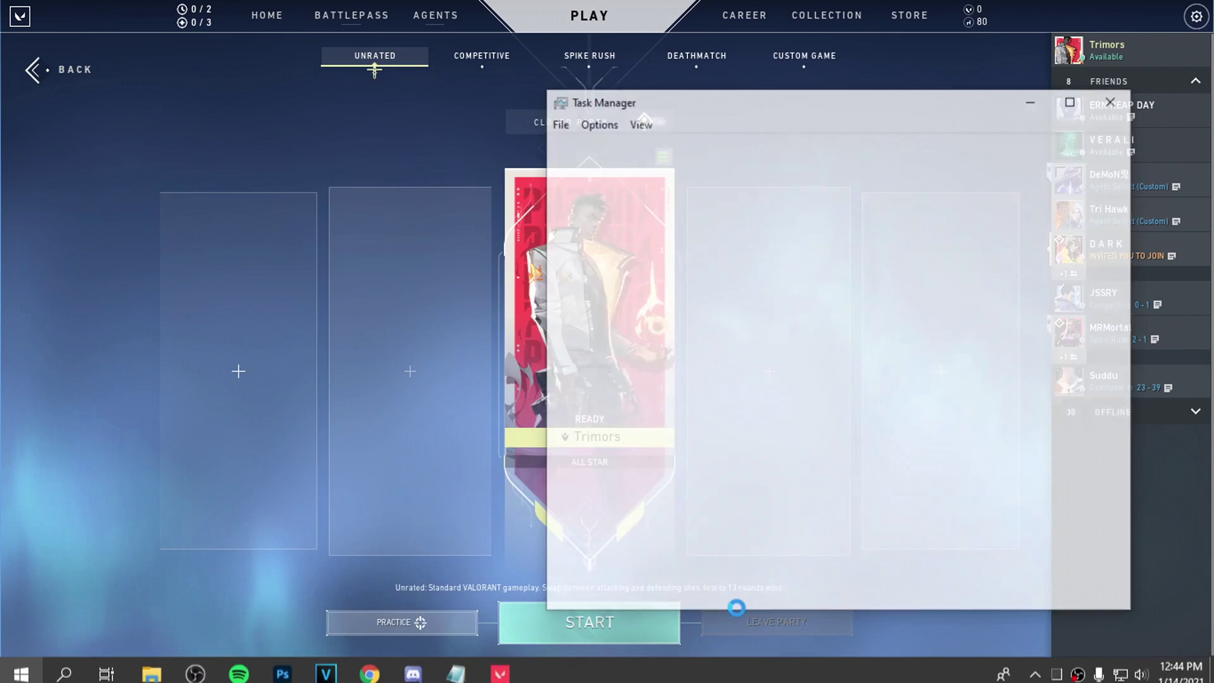
Set the processor affinity of the VALORANT-Win64-Shipping.exe process to CPU 1, CPU 2 and CPU 3, leaving out CPU 0
{"action": "left_click_drag", "start_coordinate": [779, 109], "coordinate": [435, 81]}
{"action": "left_click", "coordinate": [358, 196]}
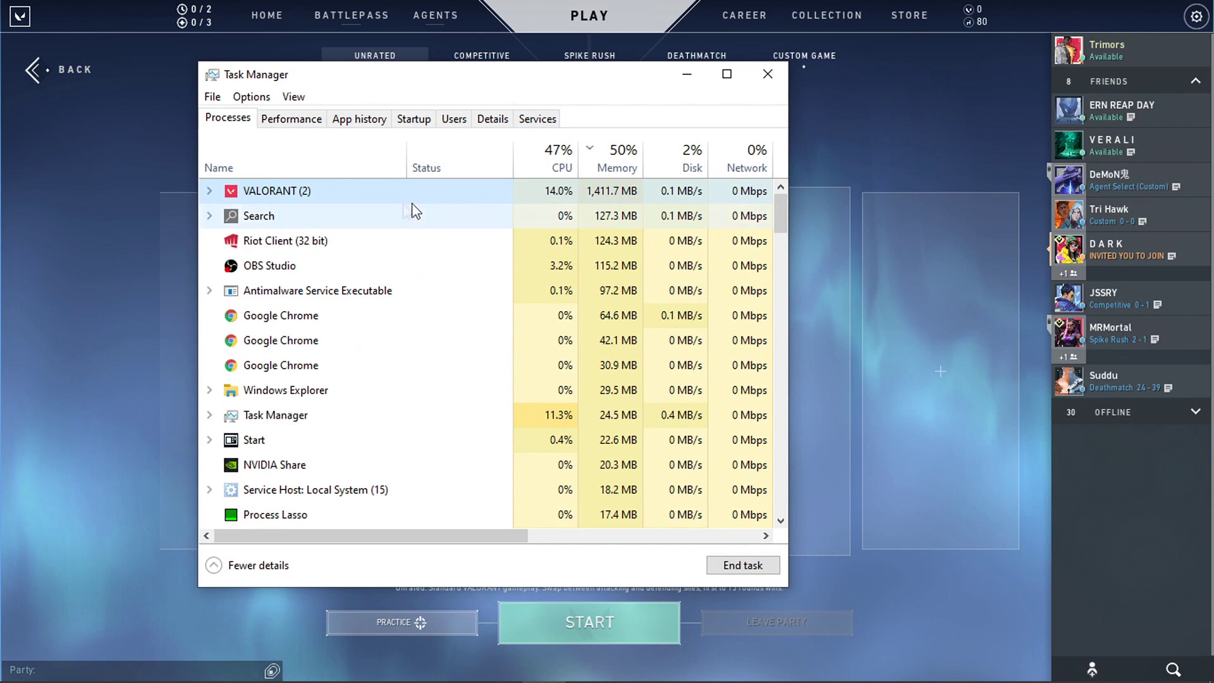
{"action": "left_click", "coordinate": [496, 121]}
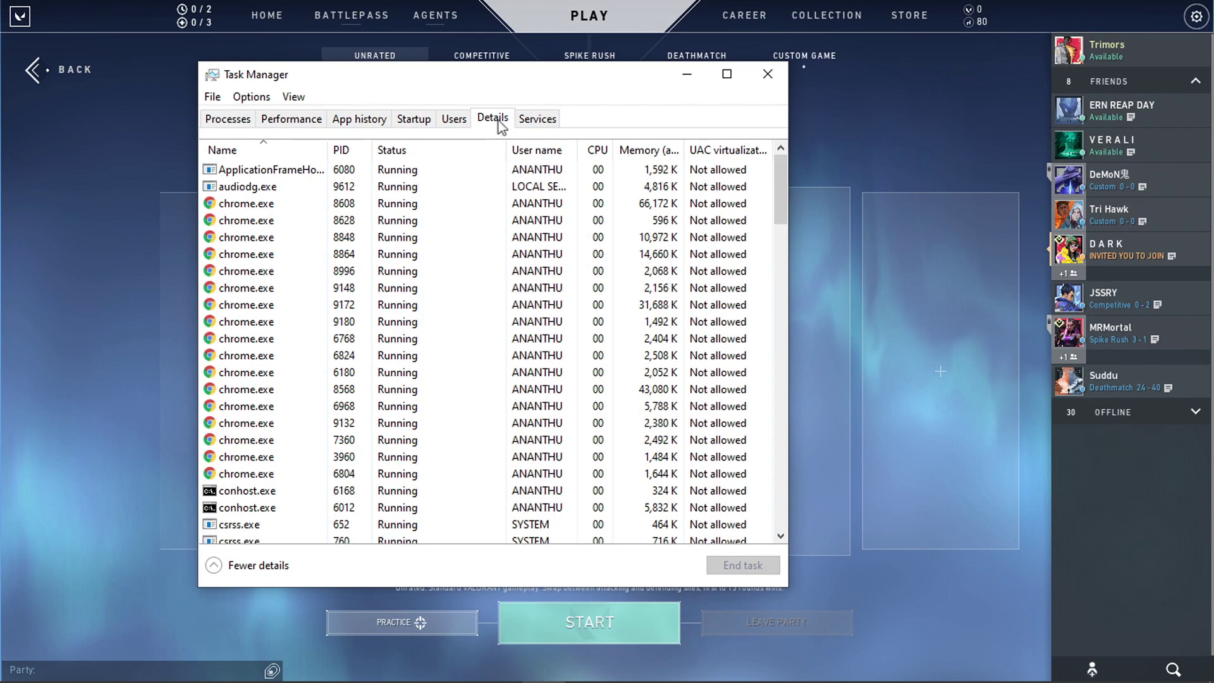
{"action": "scroll", "coordinate": [471, 265], "scroll_direction": "down", "scroll_amount": 20}
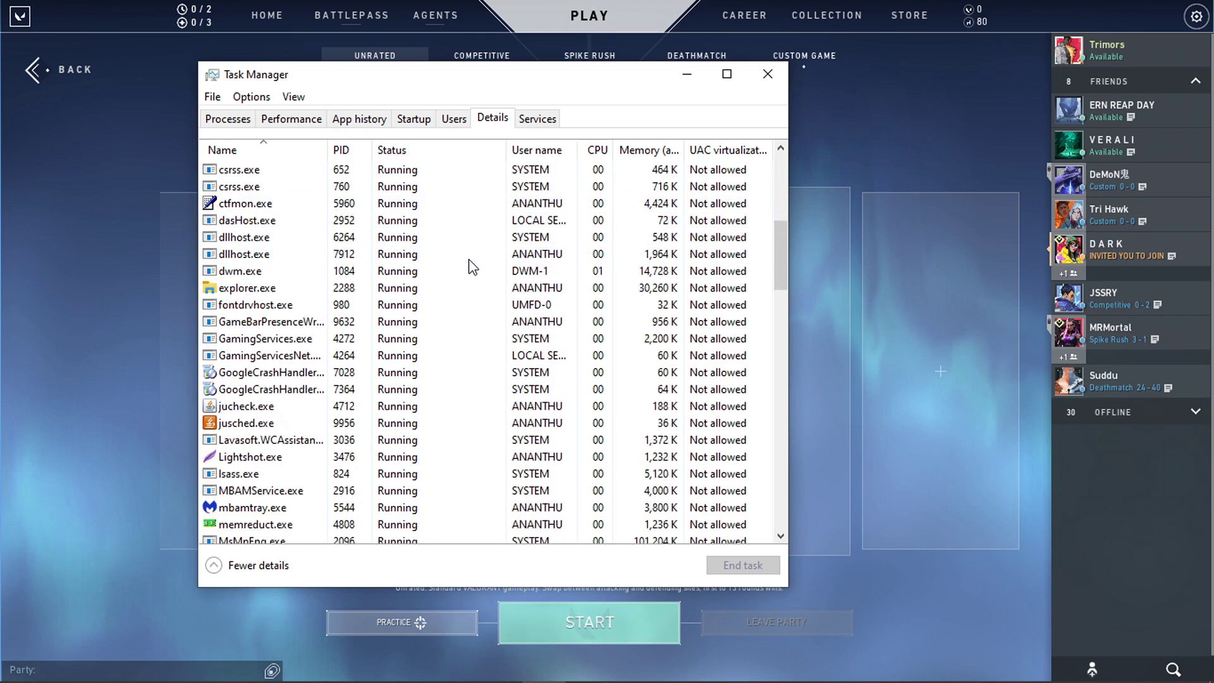
{"action": "scroll", "coordinate": [471, 269], "scroll_direction": "down", "scroll_amount": 15}
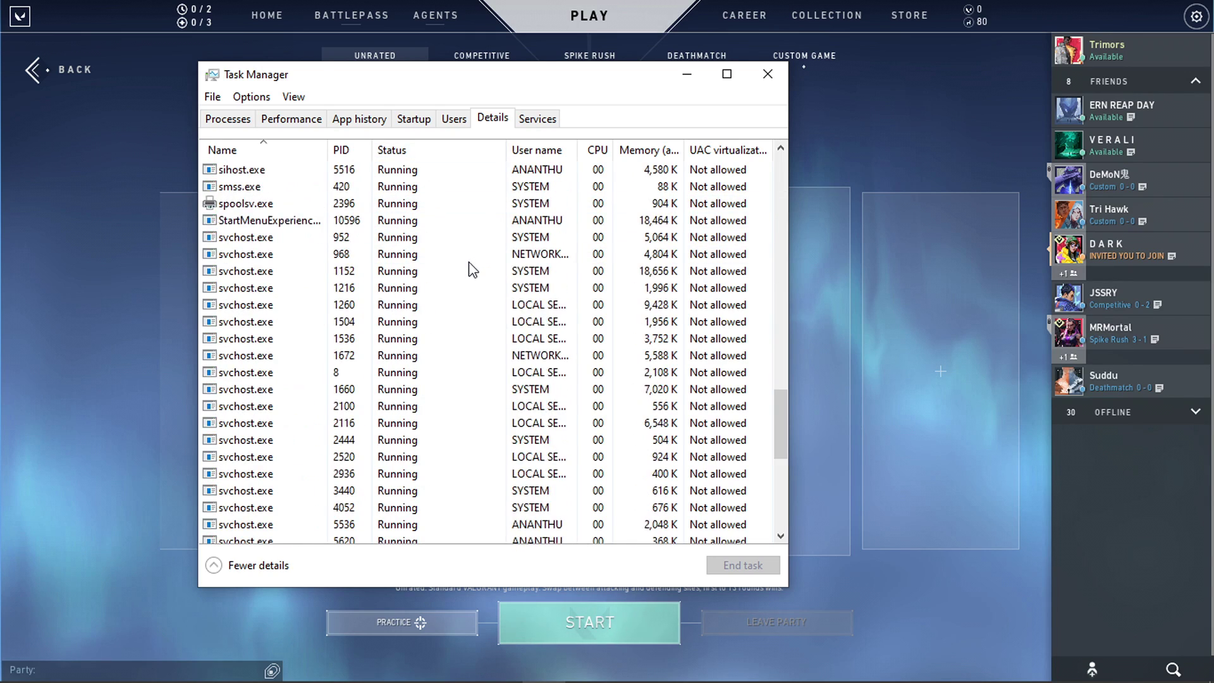
{"action": "left_click", "coordinate": [484, 441]}
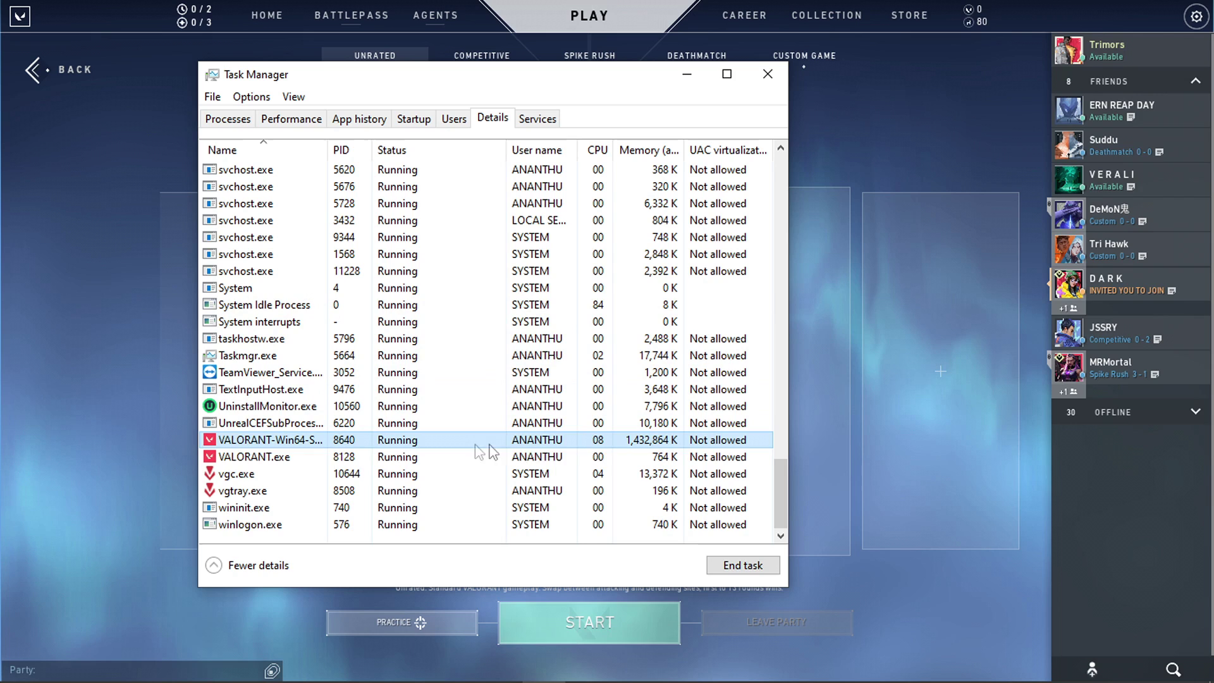
{"action": "right_click", "coordinate": [315, 441]}
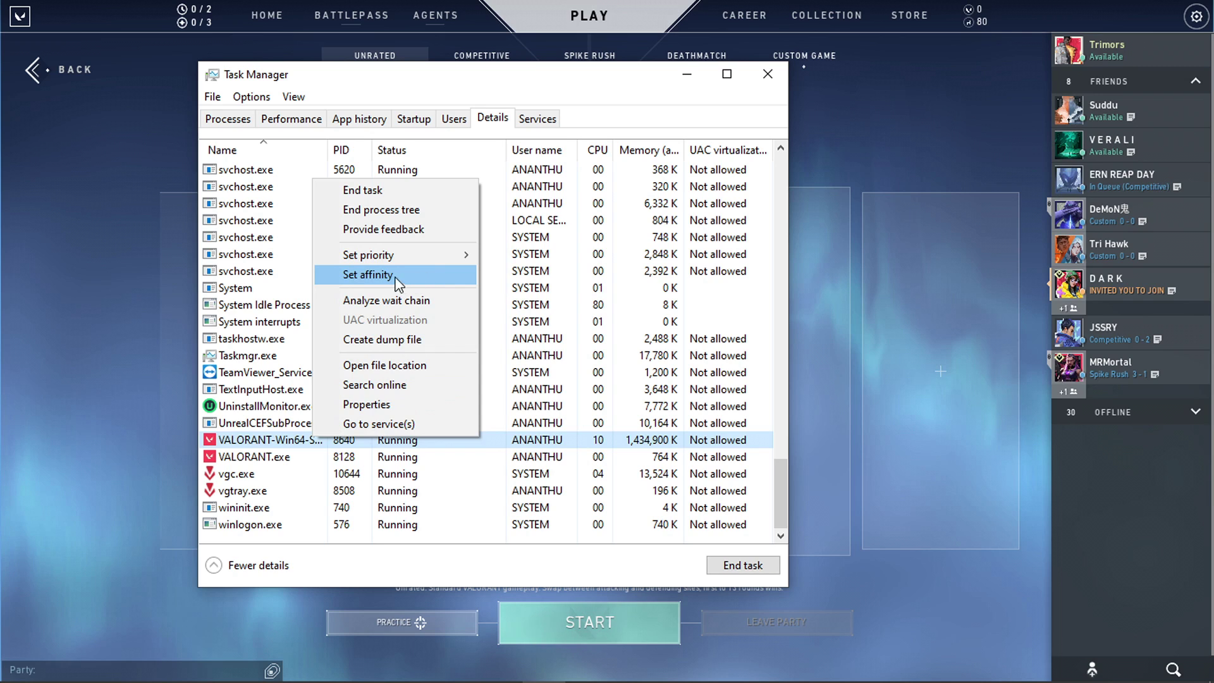
{"action": "left_click", "coordinate": [389, 275]}
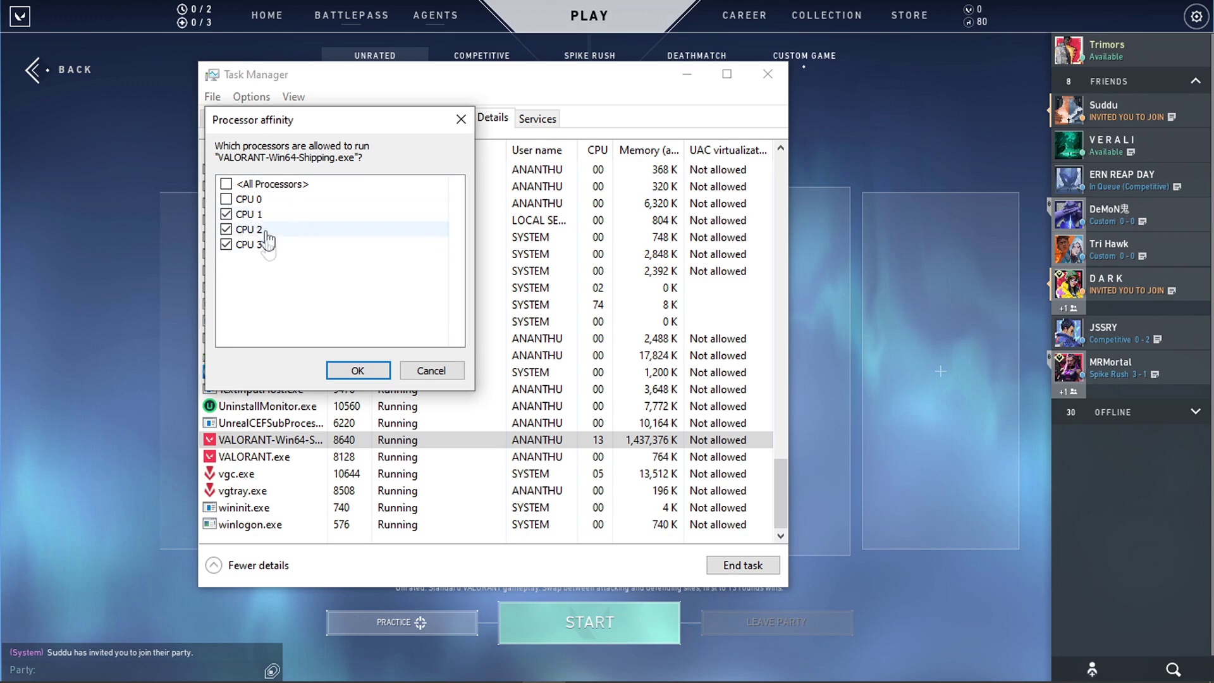
{"action": "left_click", "coordinate": [358, 371]}
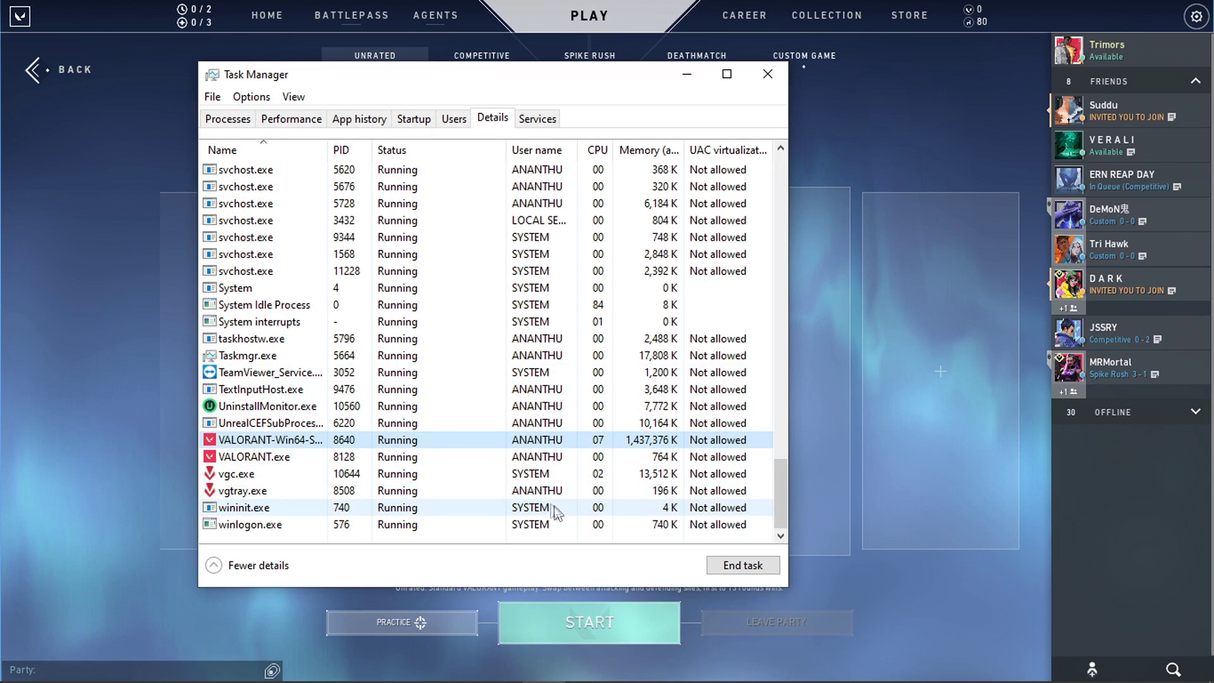
Set the processor affinity of VALORANT.exe to CPU 1, CPU 2 and CPU 3 and close Task Manager
{"action": "left_click", "coordinate": [465, 459]}
{"action": "right_click", "coordinate": [471, 459]}
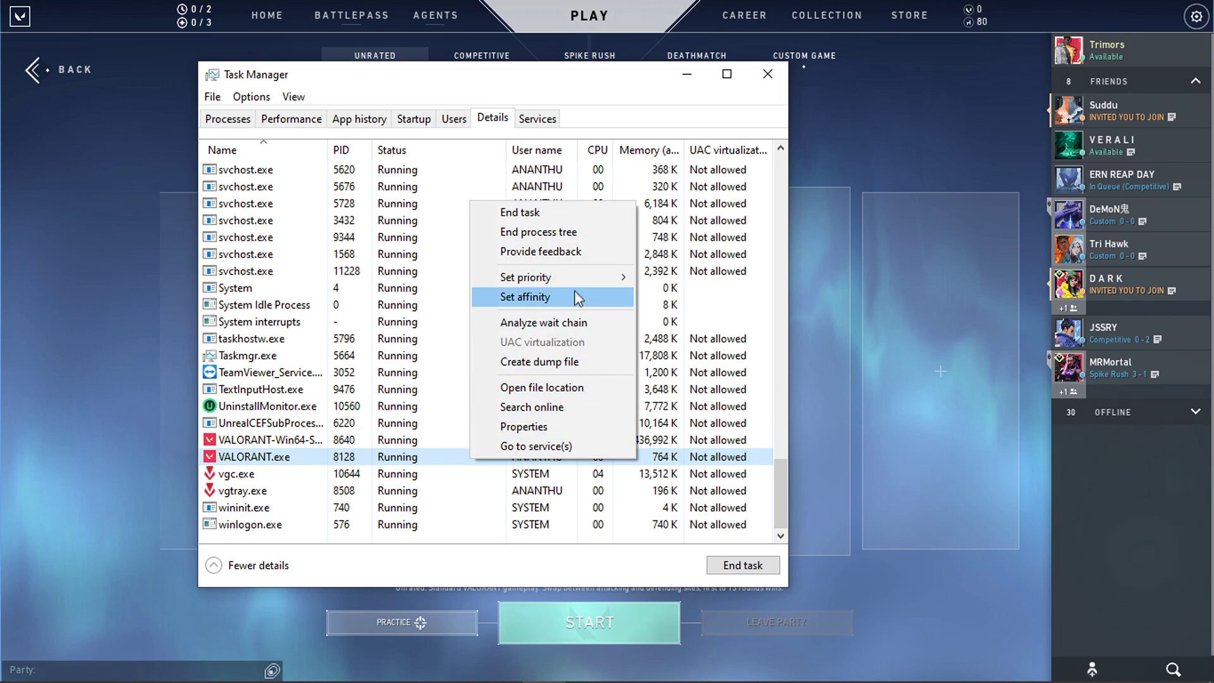
{"action": "left_click", "coordinate": [577, 298]}
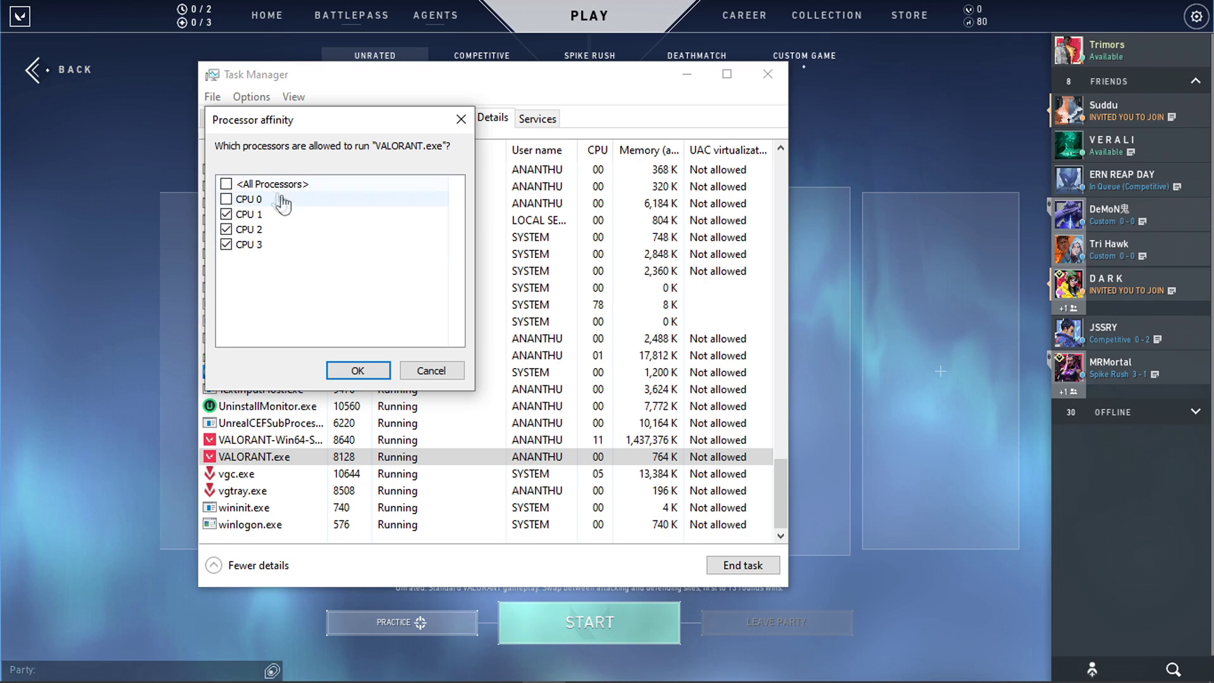
{"action": "left_click", "coordinate": [358, 371]}
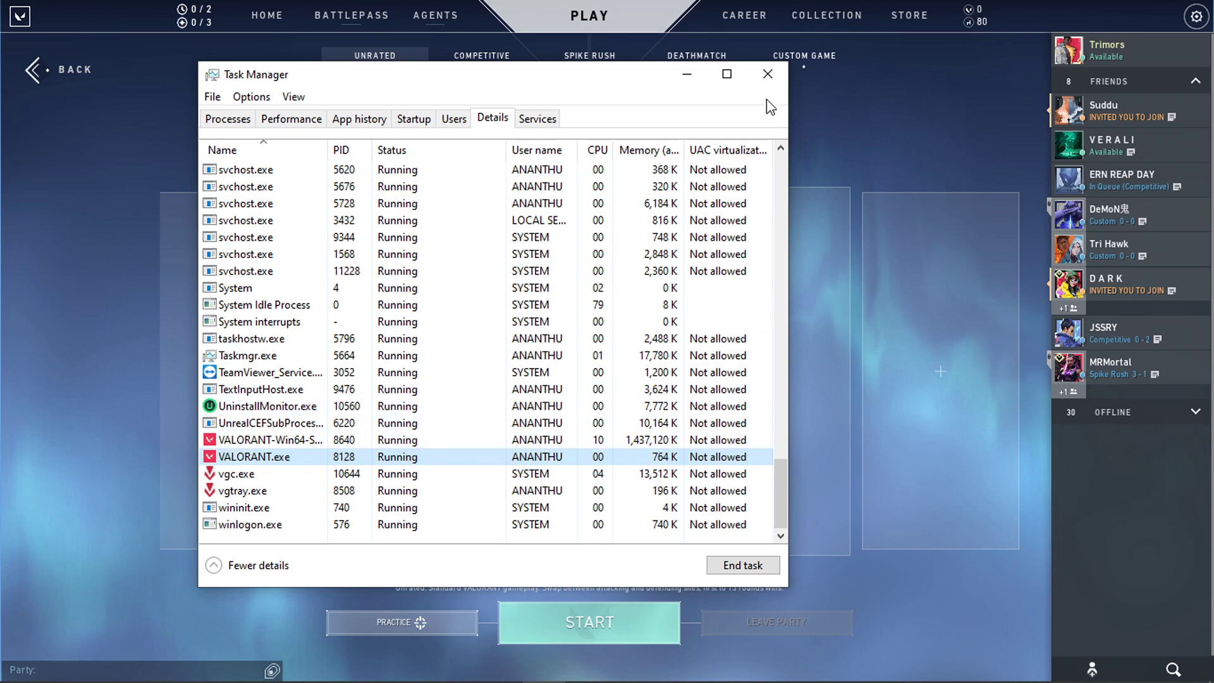
{"action": "left_click", "coordinate": [768, 74]}
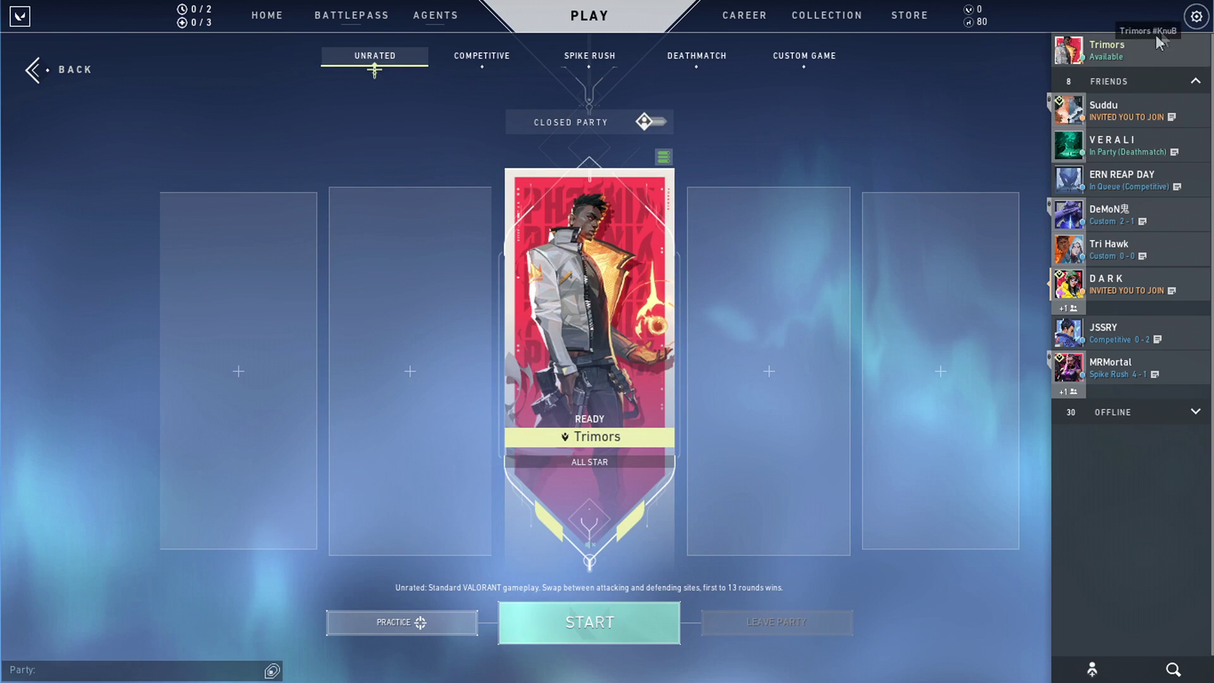
In the game's graphics quality settings, choose None for Anti-Aliasing and 1x for Anisotropic Filtering
{"action": "left_click", "coordinate": [1192, 17]}
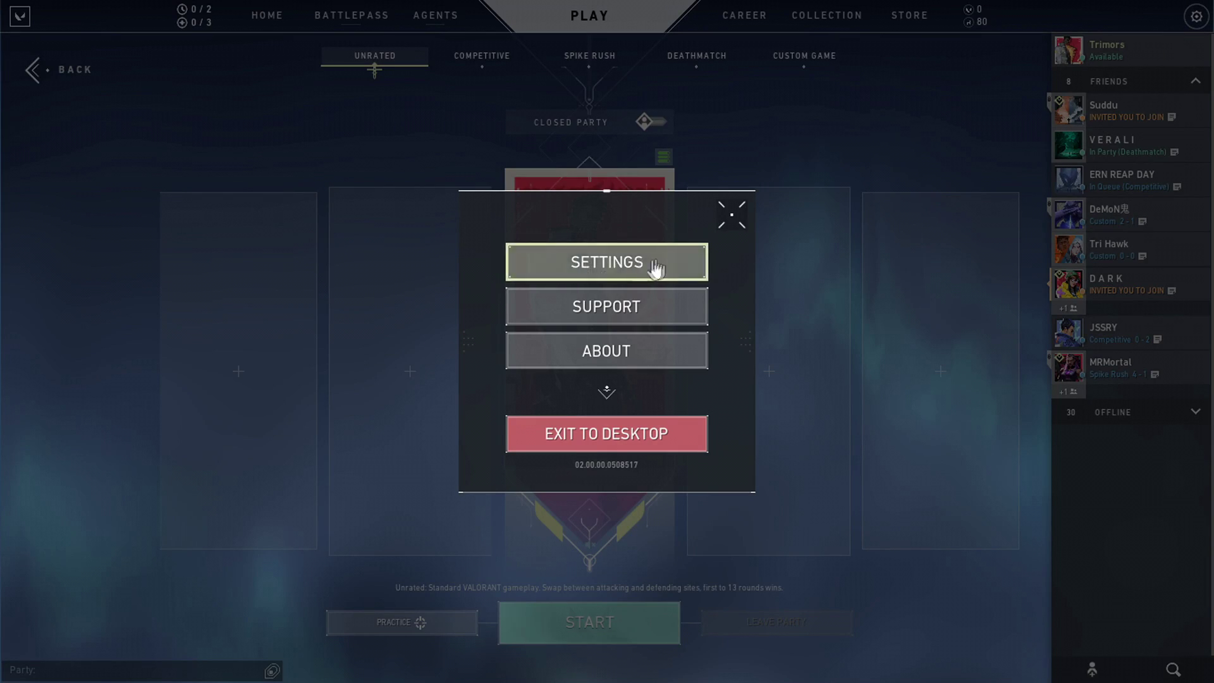
{"action": "left_click", "coordinate": [620, 270]}
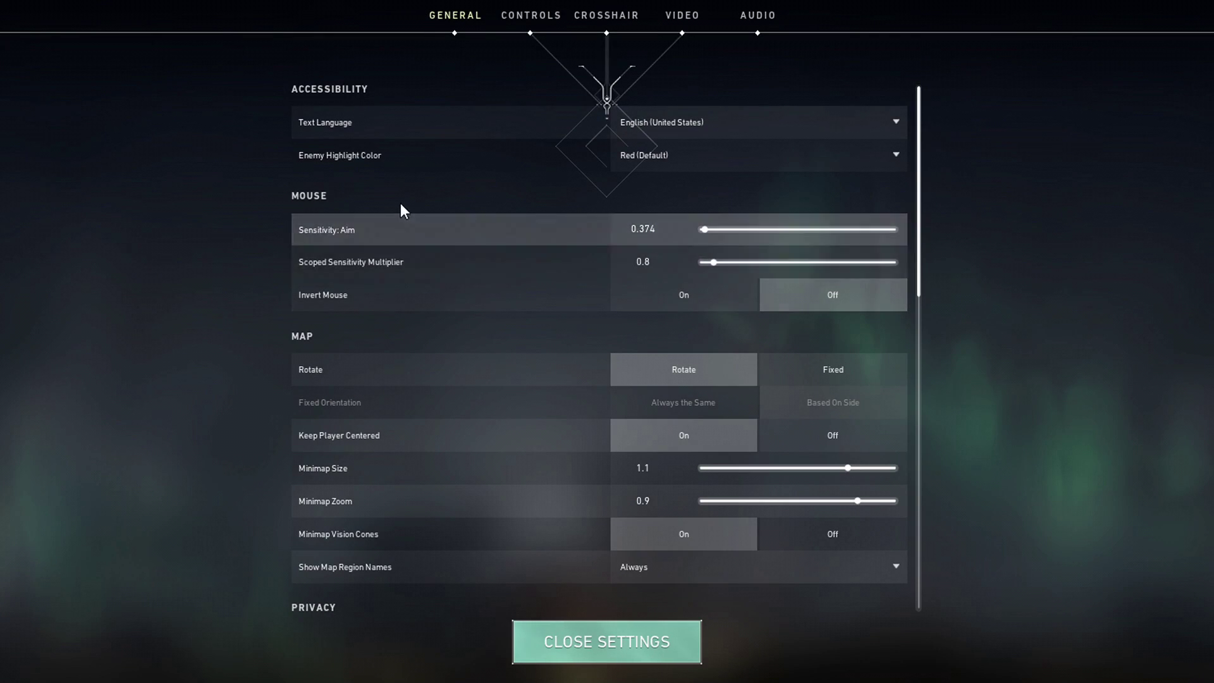
{"action": "left_click", "coordinate": [685, 19]}
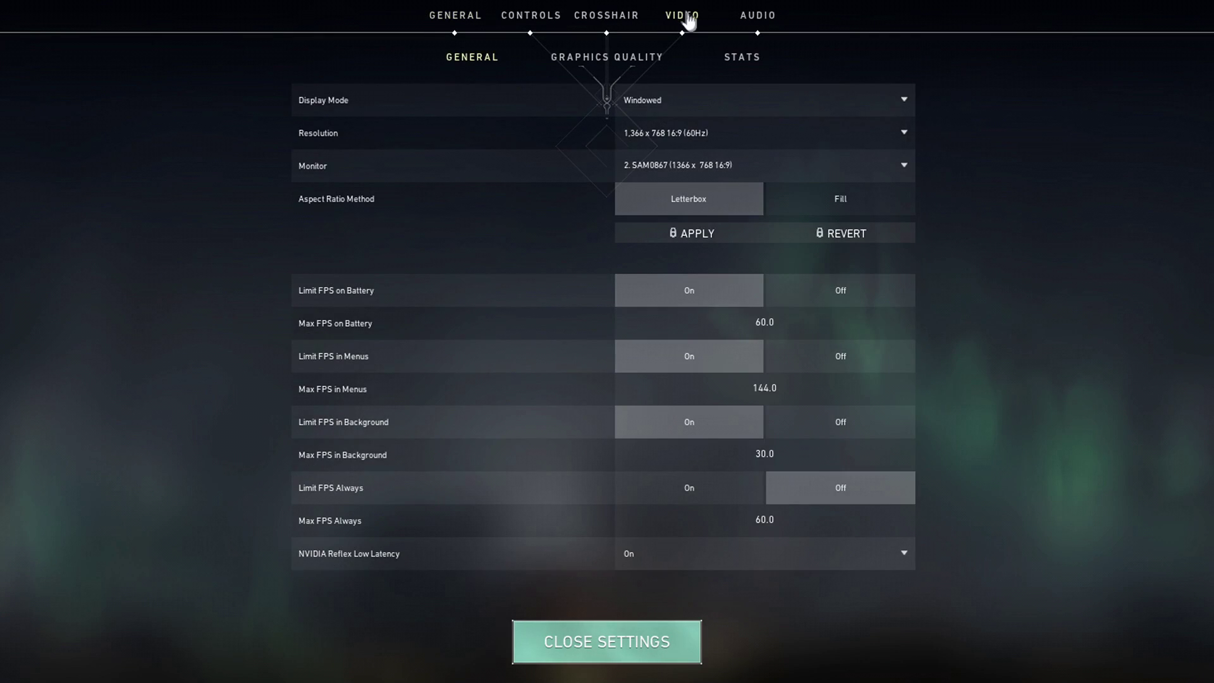
{"action": "left_click", "coordinate": [609, 58]}
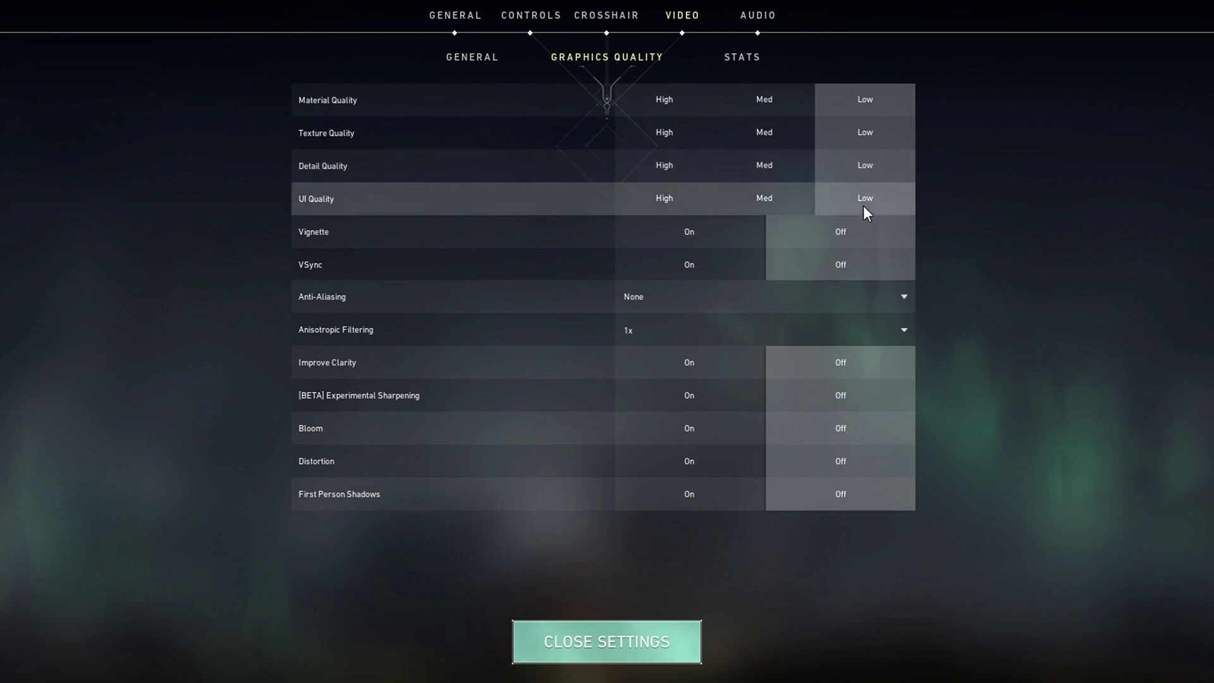
{"action": "left_click", "coordinate": [845, 306]}
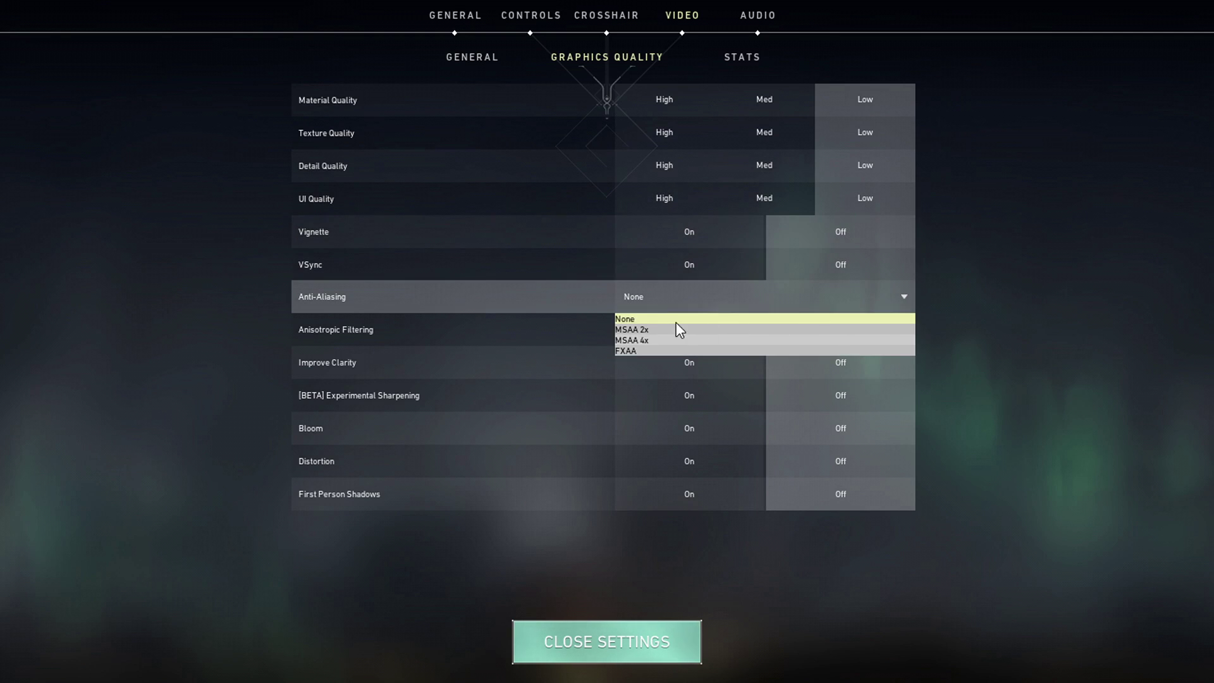
{"action": "left_click", "coordinate": [655, 320]}
{"action": "left_click", "coordinate": [666, 330]}
{"action": "left_click", "coordinate": [648, 353]}
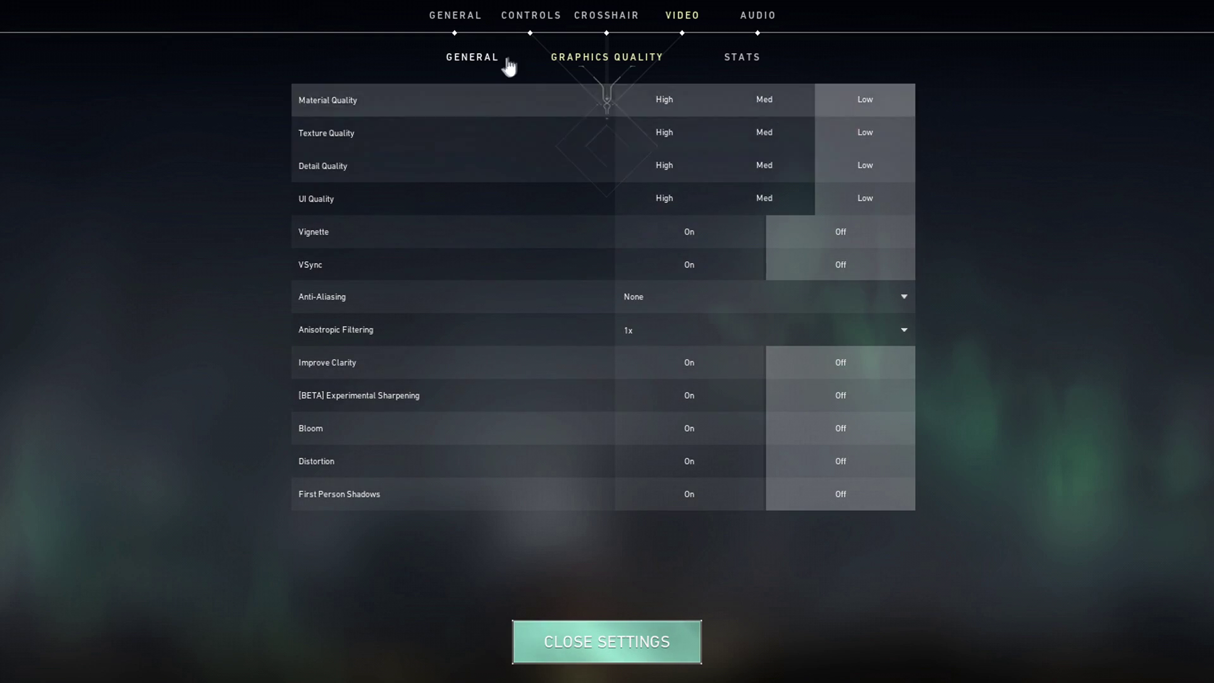
Choose the 1,366 x 768 16:9 (60Hz) resolution in the game's general video settings
{"action": "left_click", "coordinate": [476, 58]}
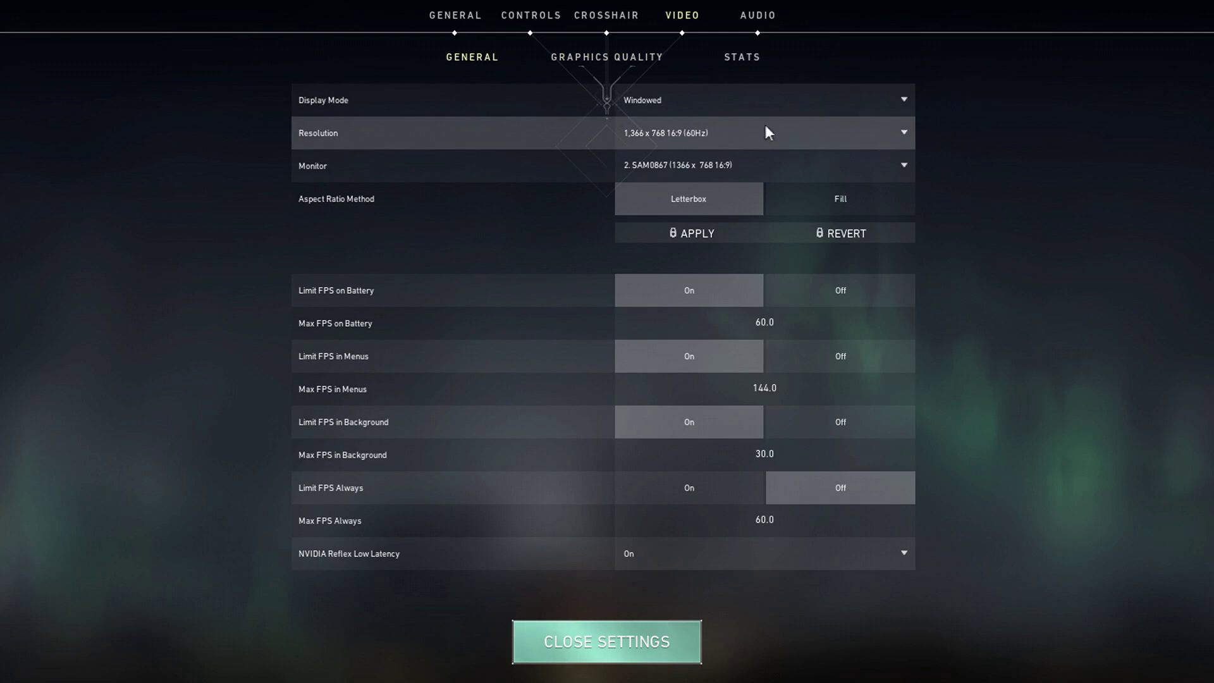
{"action": "left_click", "coordinate": [799, 125]}
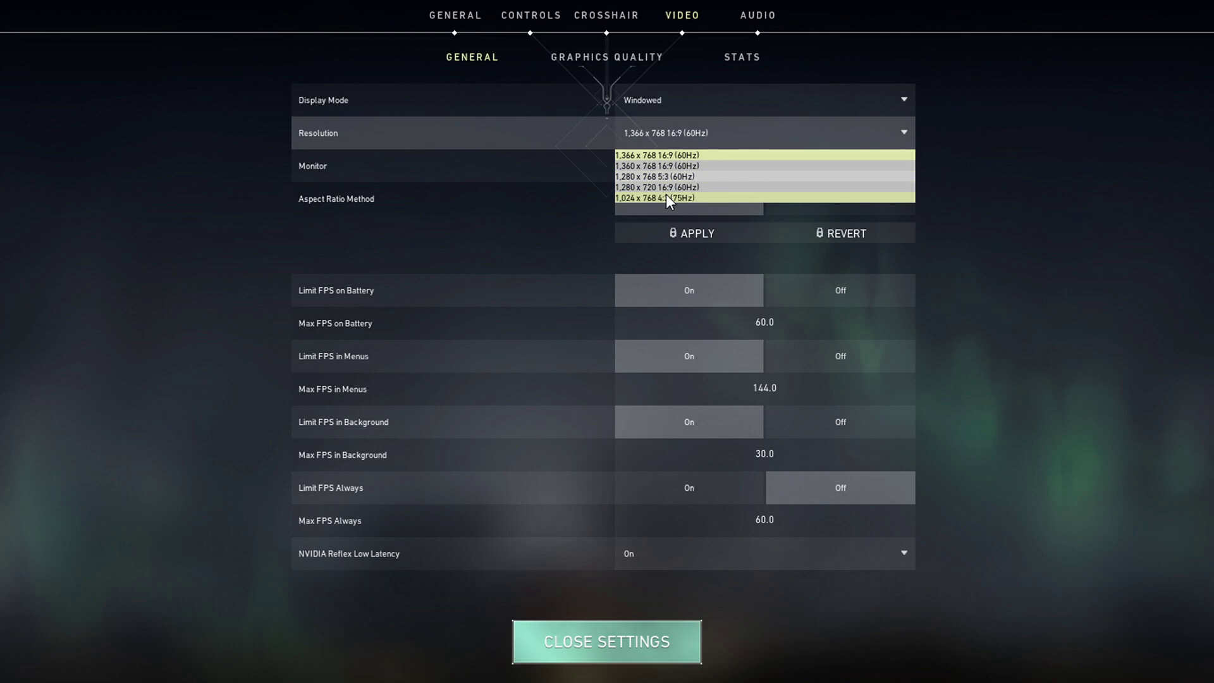
{"action": "left_click", "coordinate": [685, 156]}
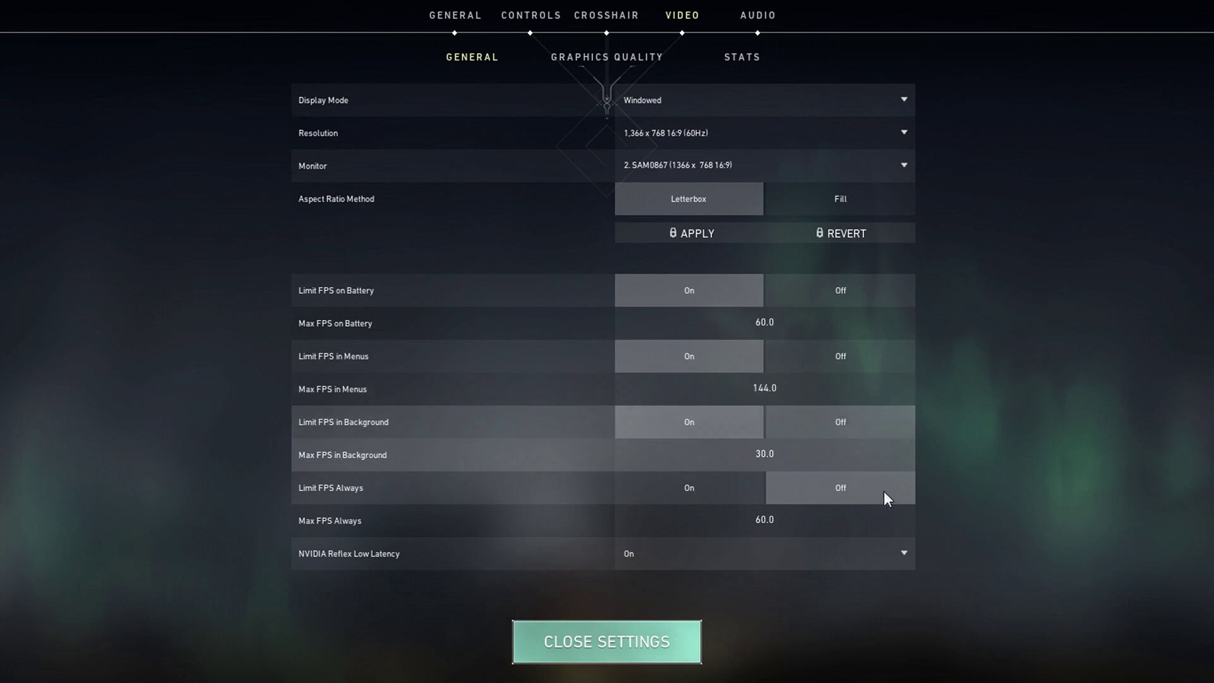
Set NVIDIA Reflex Low Latency to On + Boost
{"action": "left_click", "coordinate": [834, 556]}
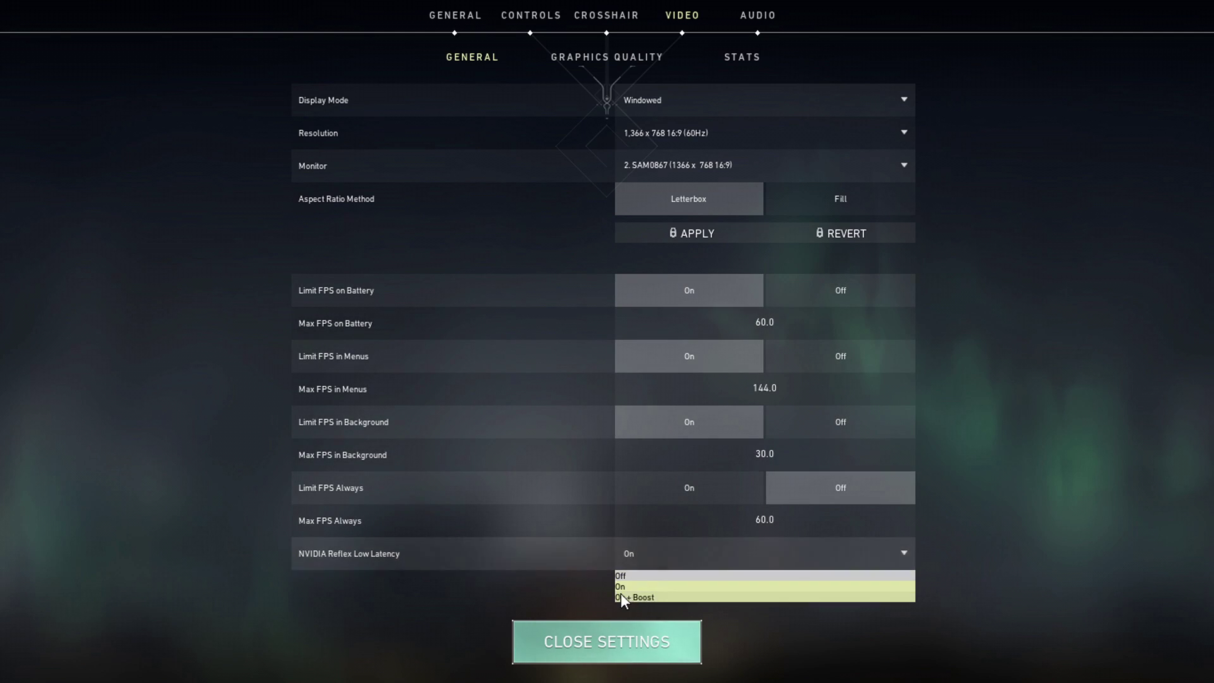
{"action": "left_click", "coordinate": [656, 598]}
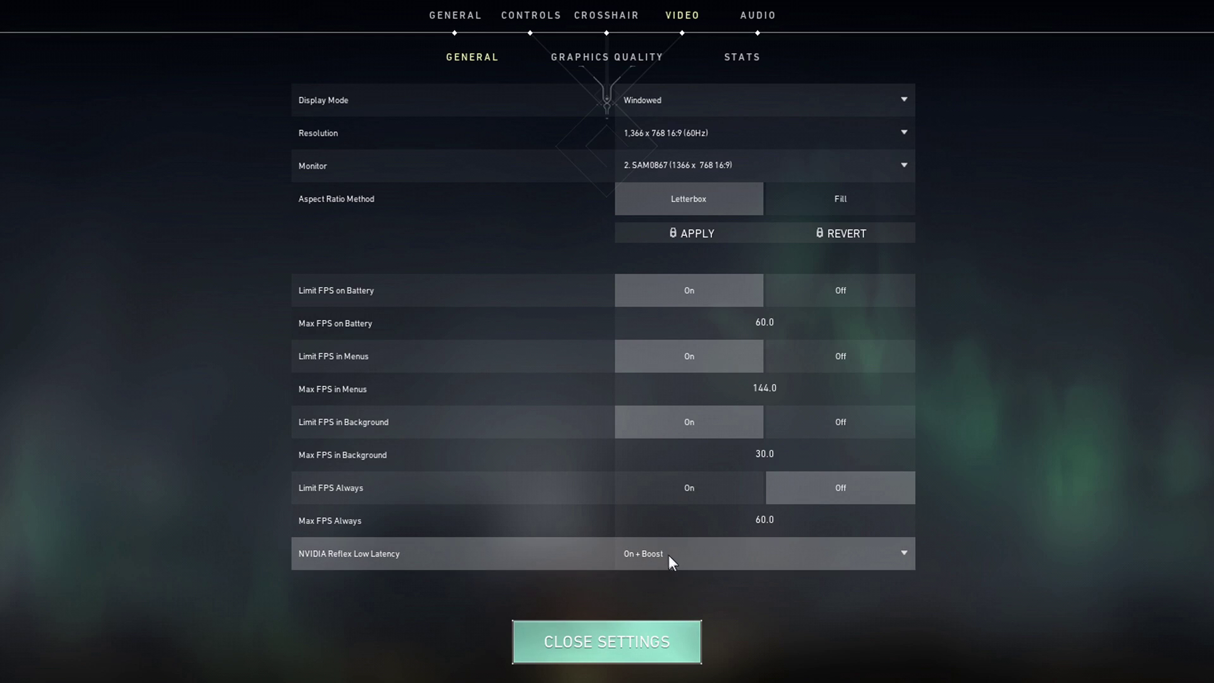
{"action": "left_click", "coordinate": [669, 555]}
{"action": "left_click", "coordinate": [641, 598]}
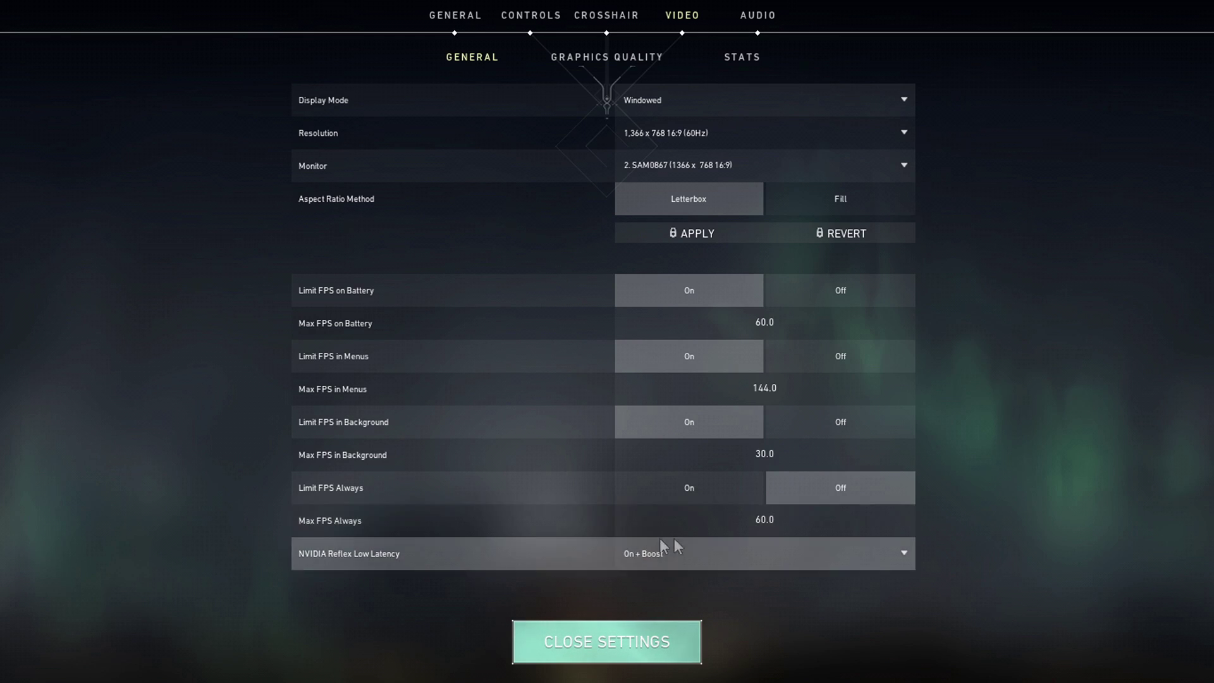
Turn off the FPS limits in background, in menus and on battery, and close the game settings
{"action": "left_click", "coordinate": [753, 516]}
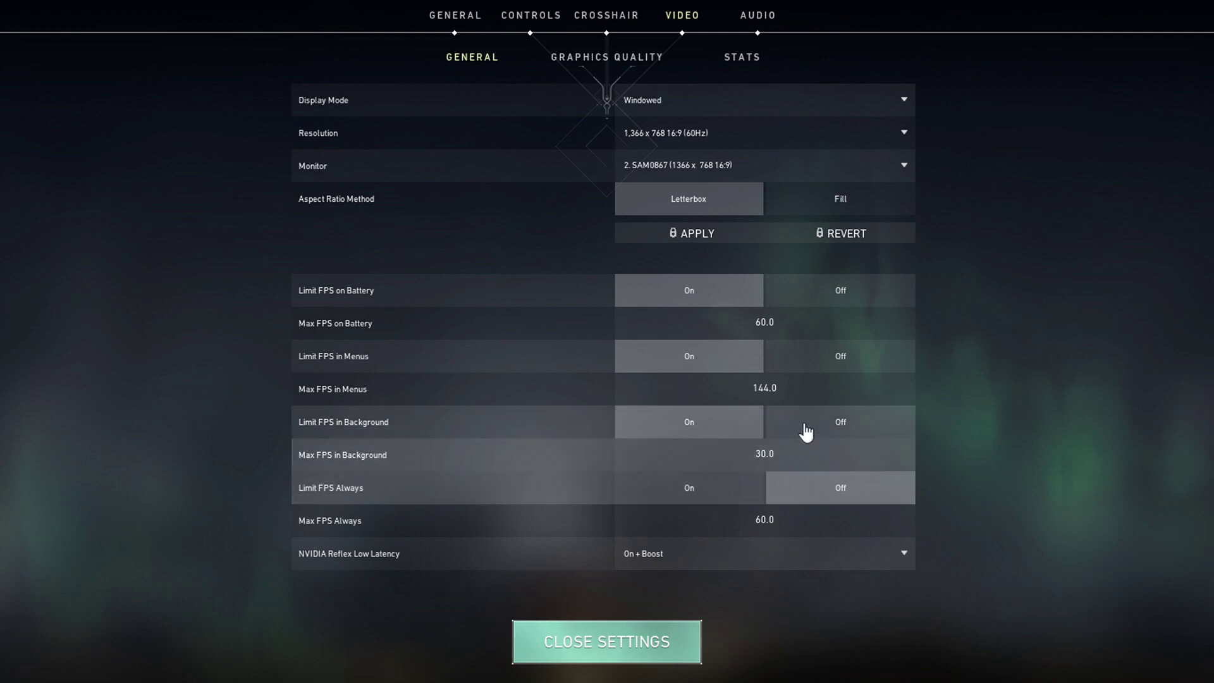
{"action": "left_click", "coordinate": [848, 422]}
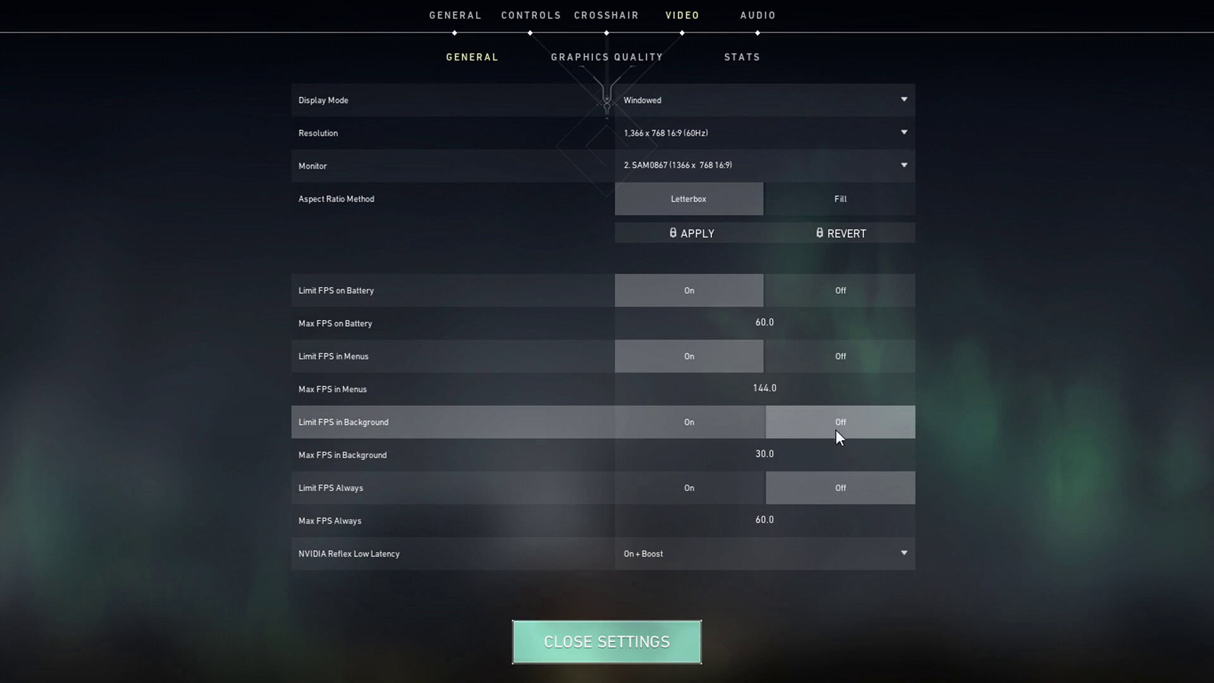
{"action": "left_click", "coordinate": [815, 351]}
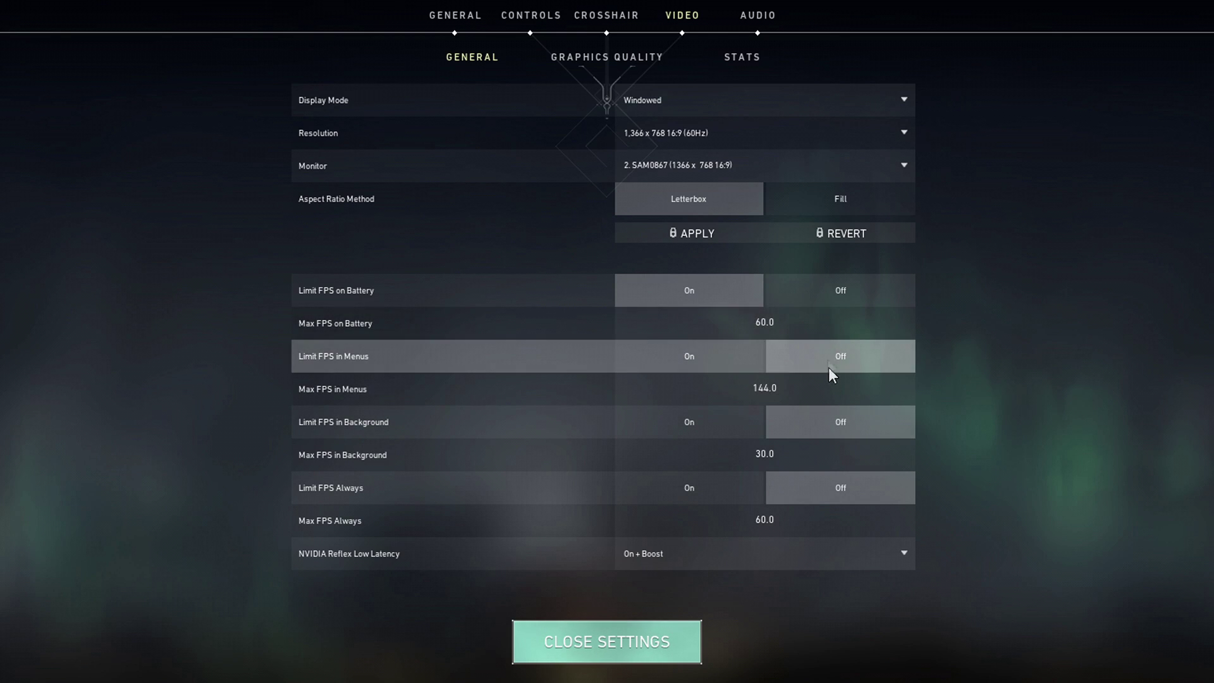
{"action": "left_click", "coordinate": [836, 287]}
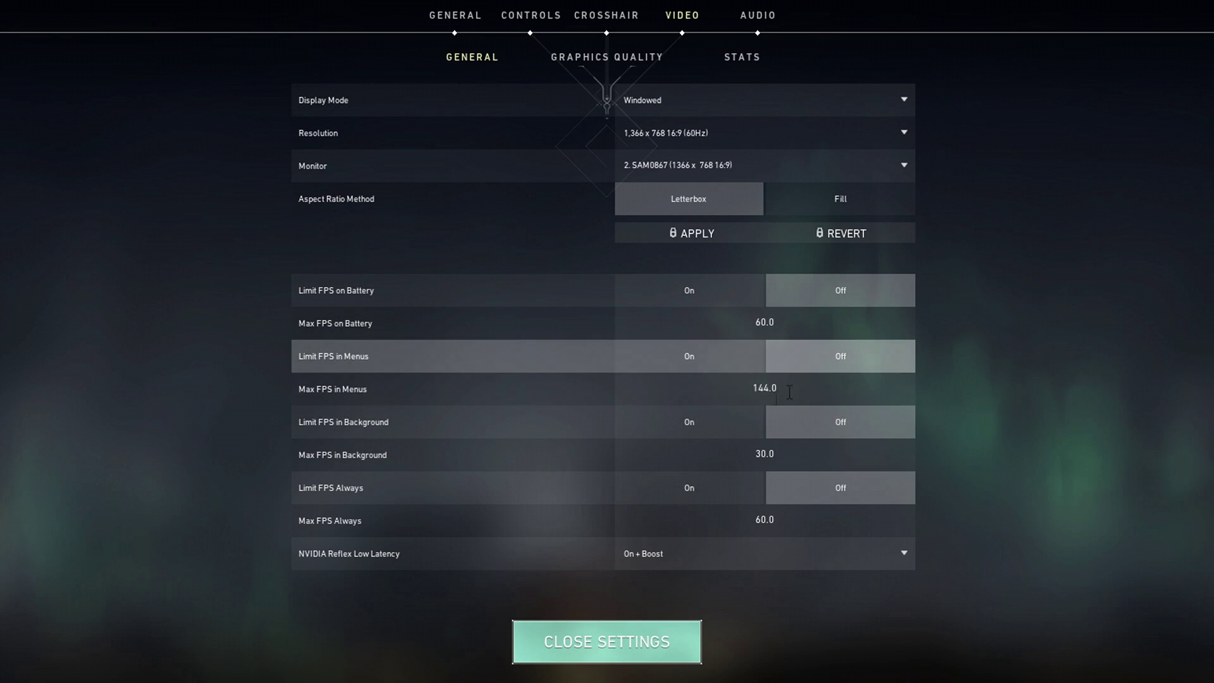
{"action": "left_click", "coordinate": [579, 640]}
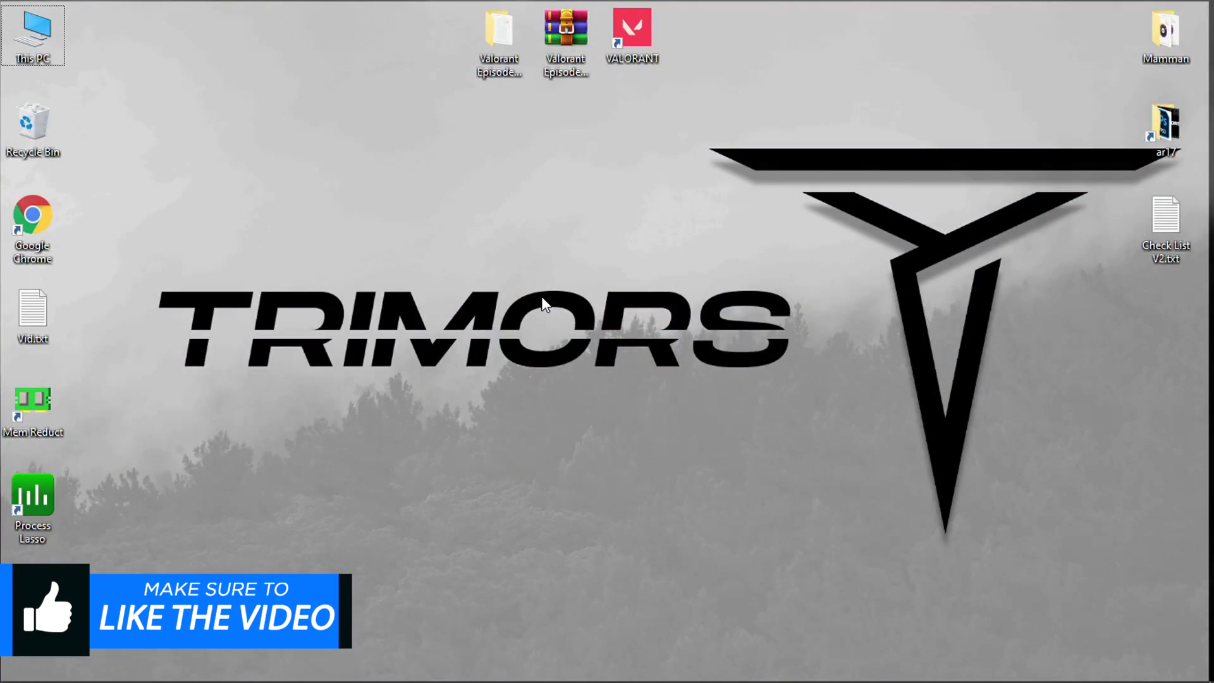
Search Windows for "windows updates" and open the Check for updates settings page
{"action": "left_click", "coordinate": [64, 664]}
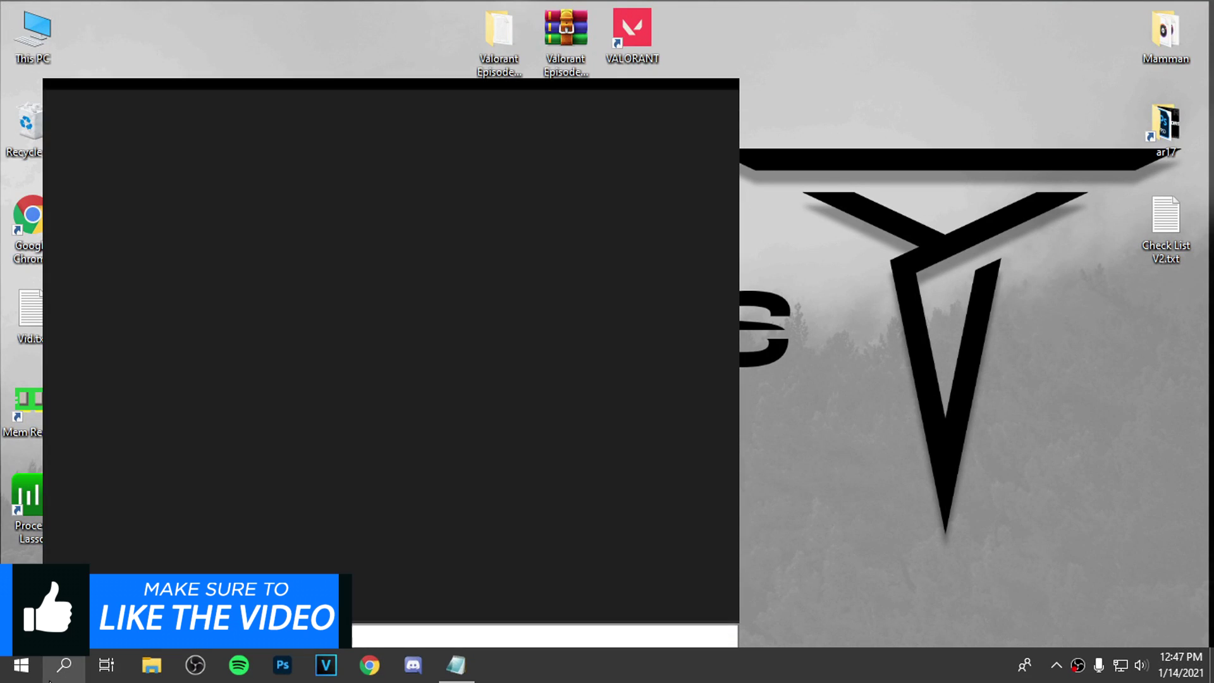
{"action": "type", "text": "windows "}
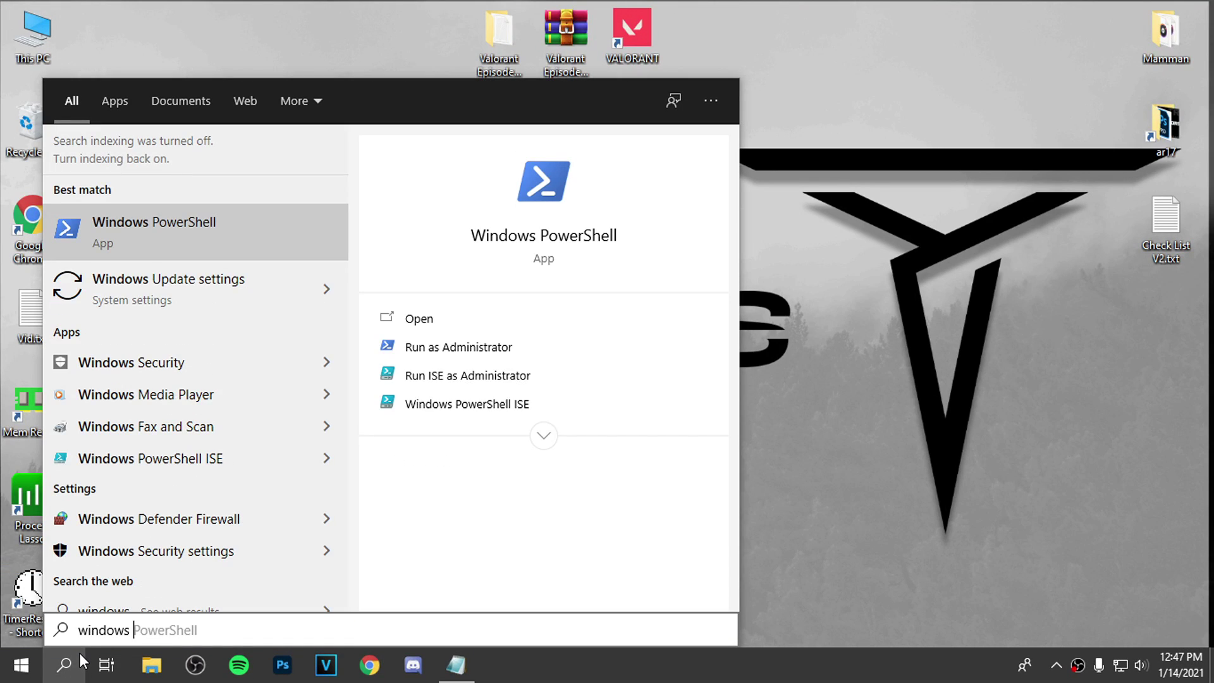
{"action": "type", "text": "updates"}
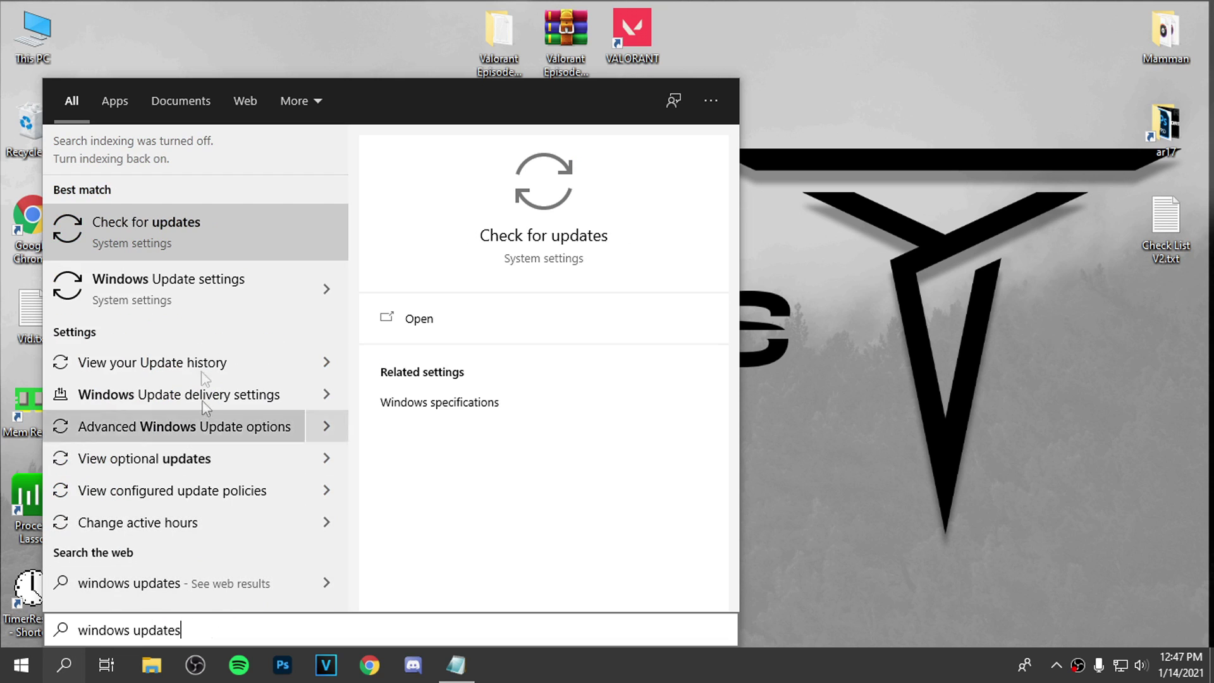
{"action": "left_click", "coordinate": [162, 226]}
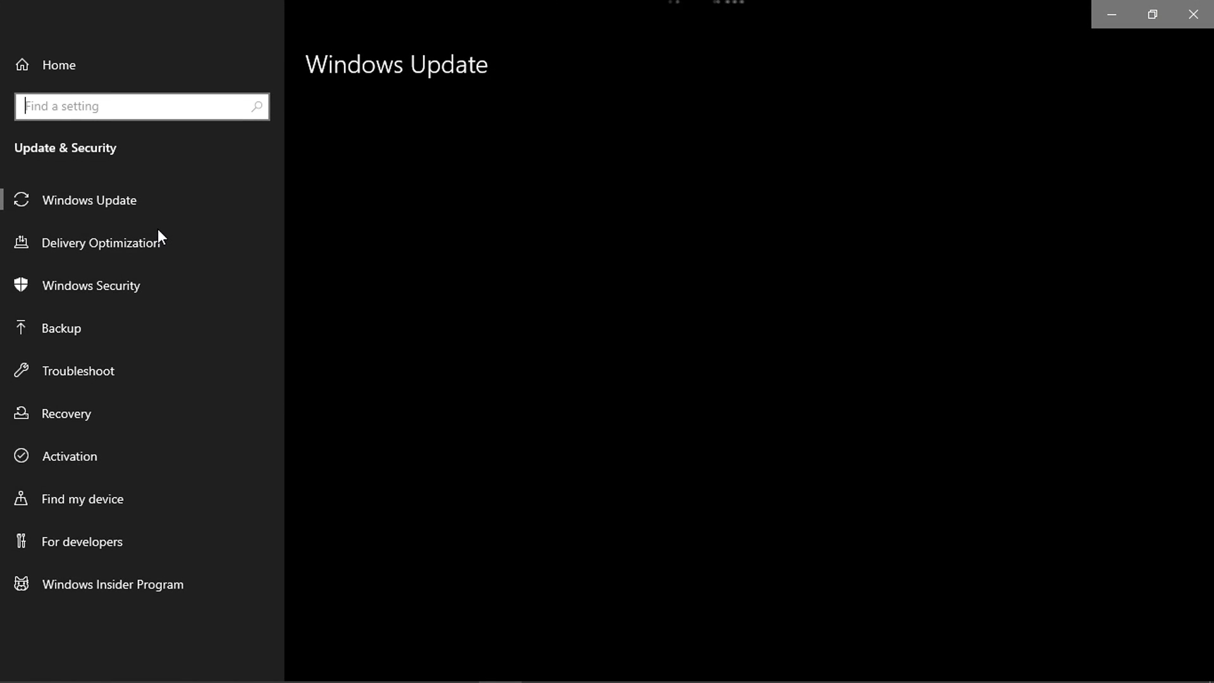
Look through the available Windows updates and start downloading them
{"action": "scroll", "coordinate": [626, 316], "scroll_direction": "down", "scroll_amount": 3}
{"action": "scroll", "coordinate": [407, 196], "scroll_direction": "up", "scroll_amount": 3}
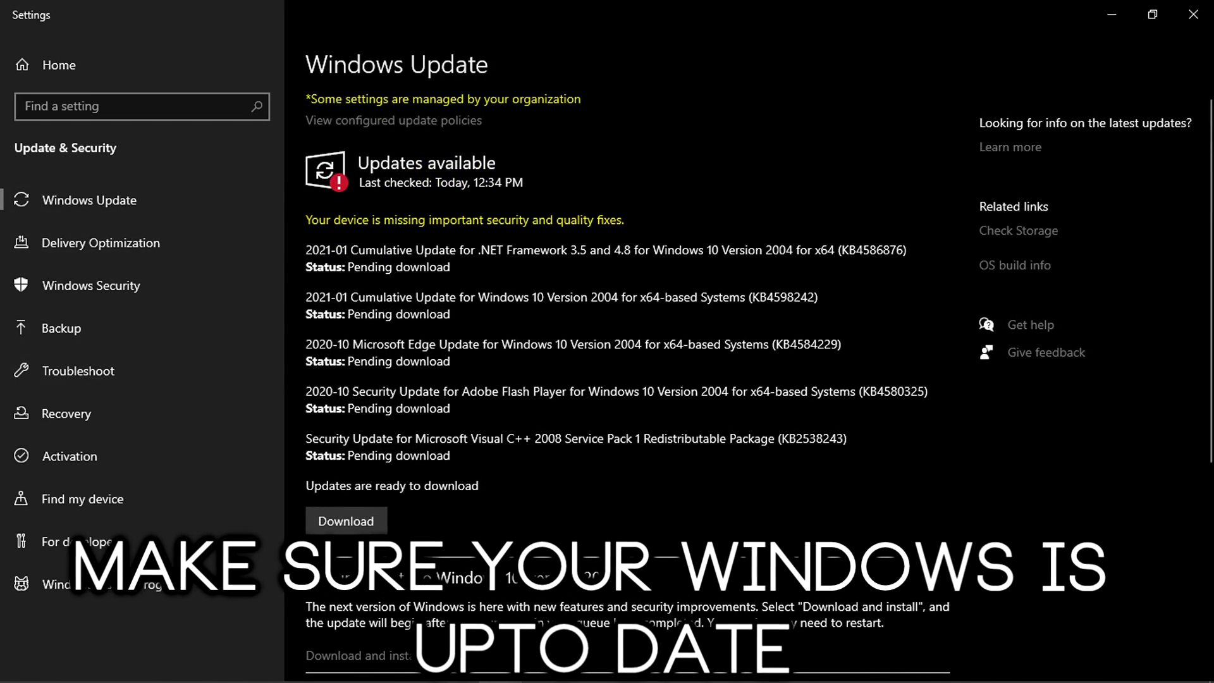
{"action": "scroll", "coordinate": [422, 481], "scroll_direction": "down", "scroll_amount": 2}
{"action": "left_click", "coordinate": [345, 424]}
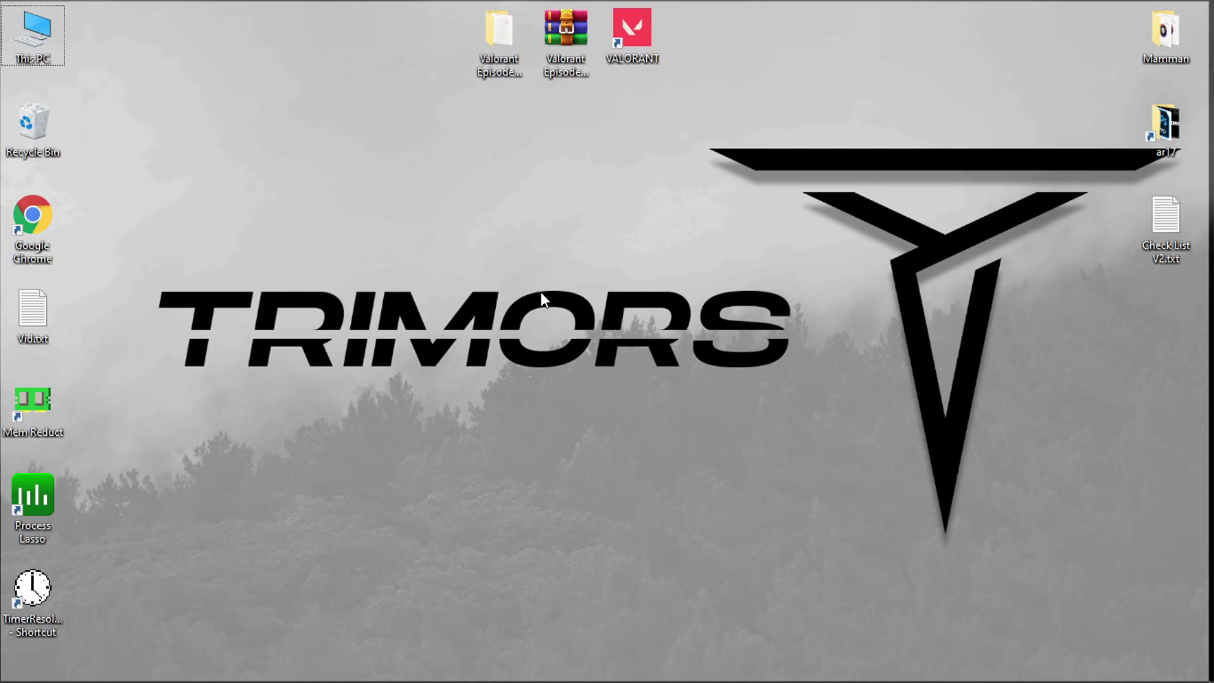
Open the NVIDIA Control Panel and set the image settings with preview to use my preference emphasizing Performance
{"action": "right_click", "coordinate": [542, 297]}
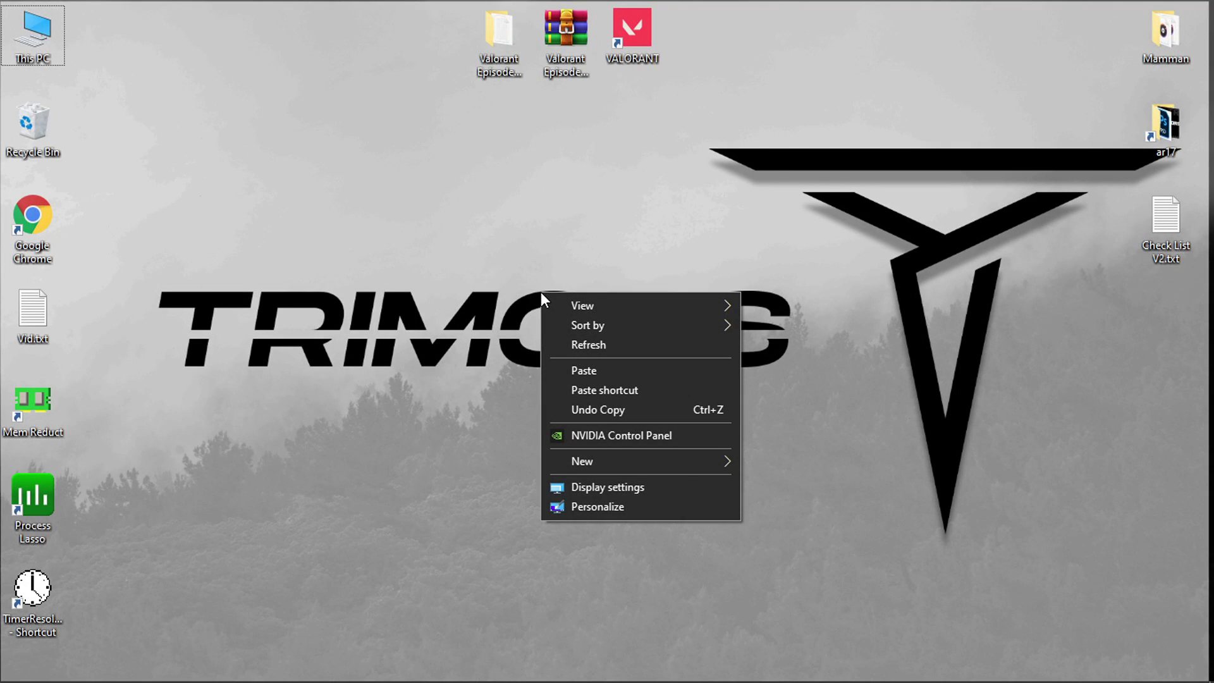
{"action": "left_click", "coordinate": [617, 435]}
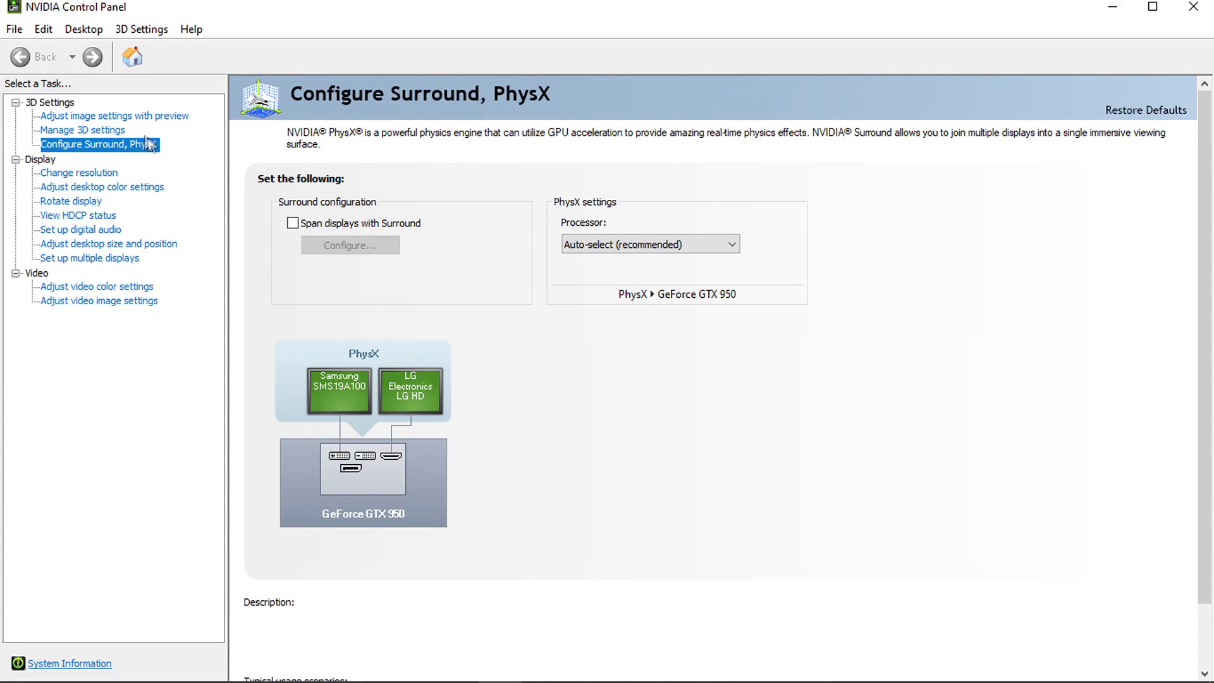
{"action": "left_click", "coordinate": [140, 117]}
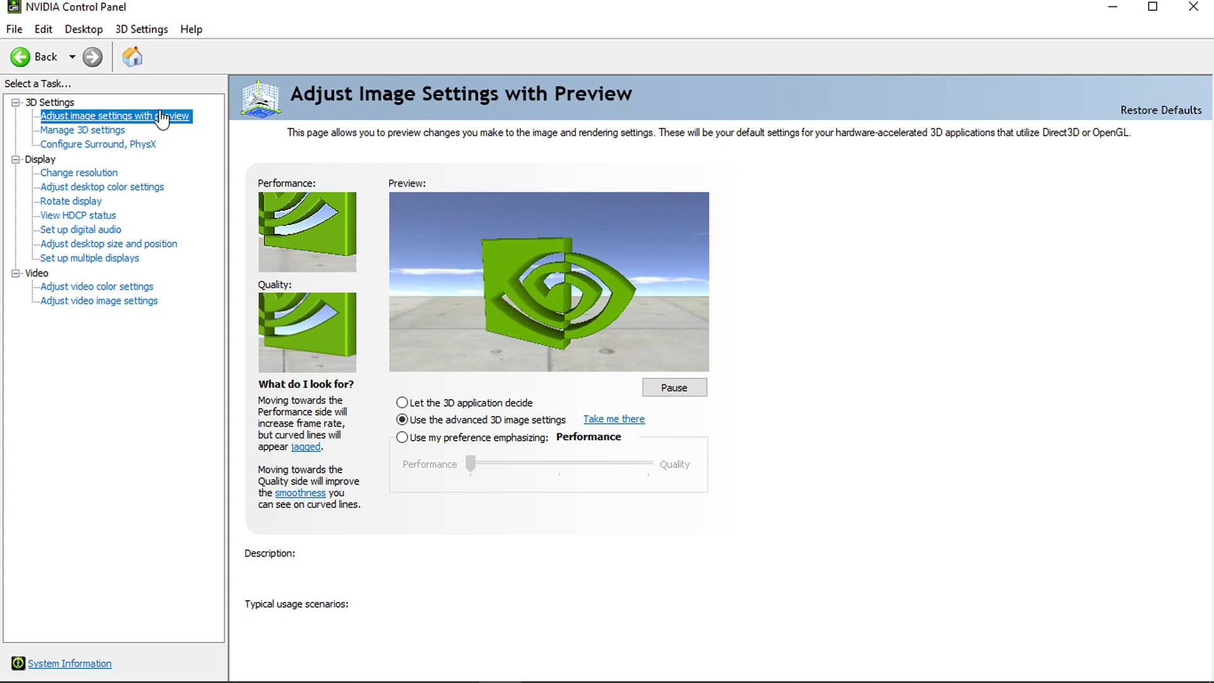
{"action": "left_click", "coordinate": [414, 439]}
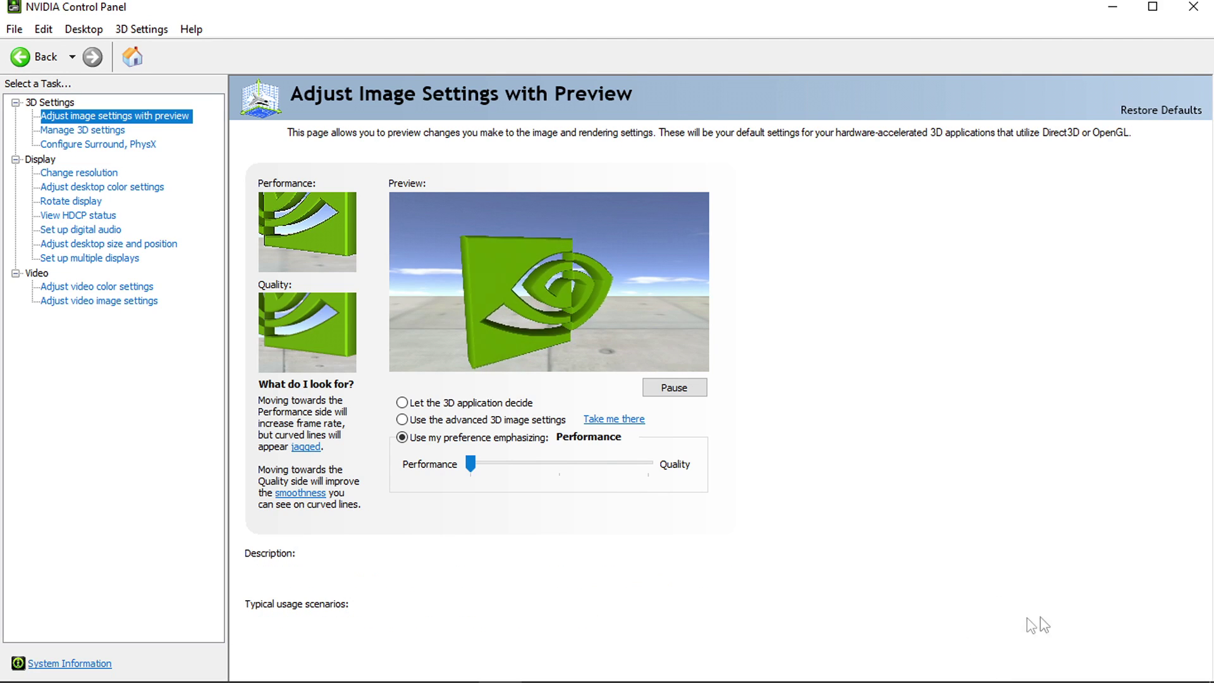
In the global 3D settings, check the Image Sharpening options and set Ambient Occlusion to Performance
{"action": "left_click", "coordinate": [104, 129]}
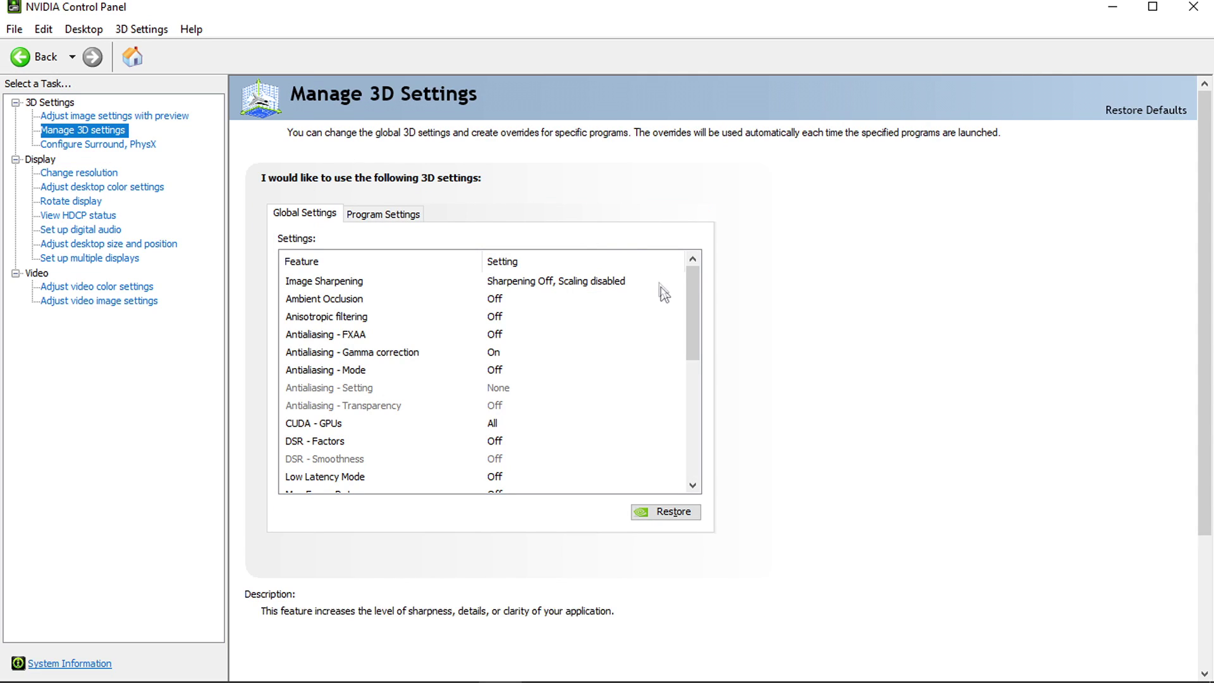
{"action": "left_click", "coordinate": [616, 284]}
{"action": "left_click", "coordinate": [606, 282]}
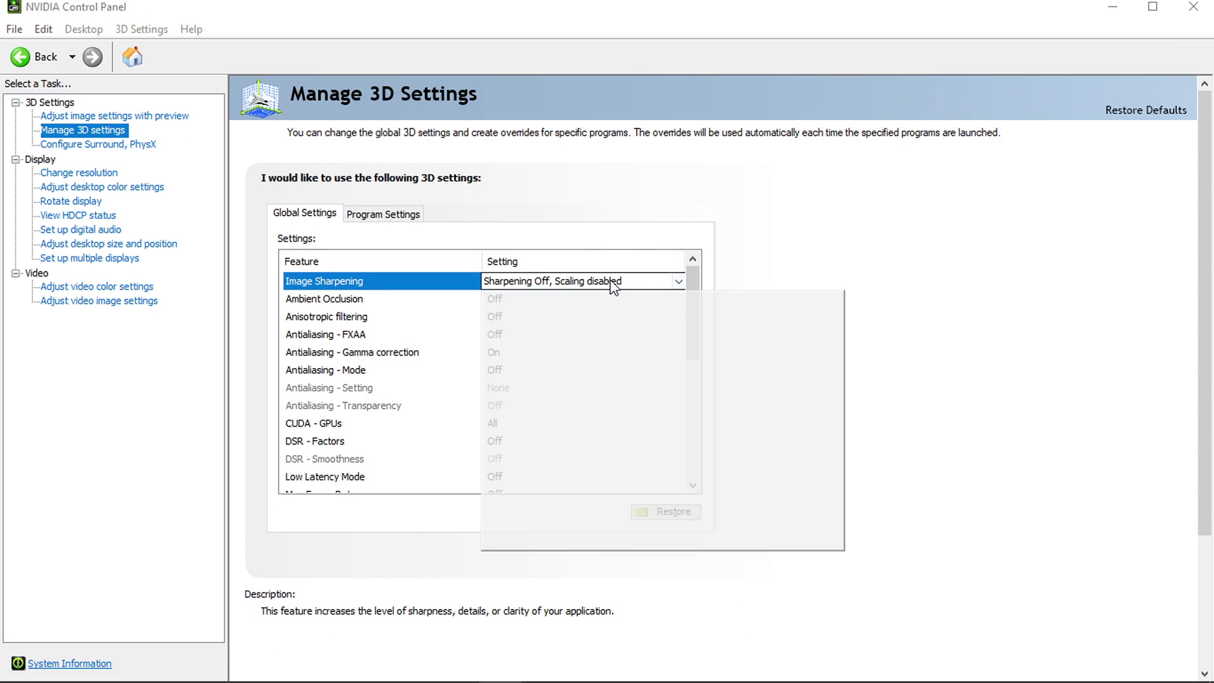
{"action": "left_click", "coordinate": [418, 295]}
{"action": "left_click", "coordinate": [517, 298]}
{"action": "left_click", "coordinate": [551, 301]}
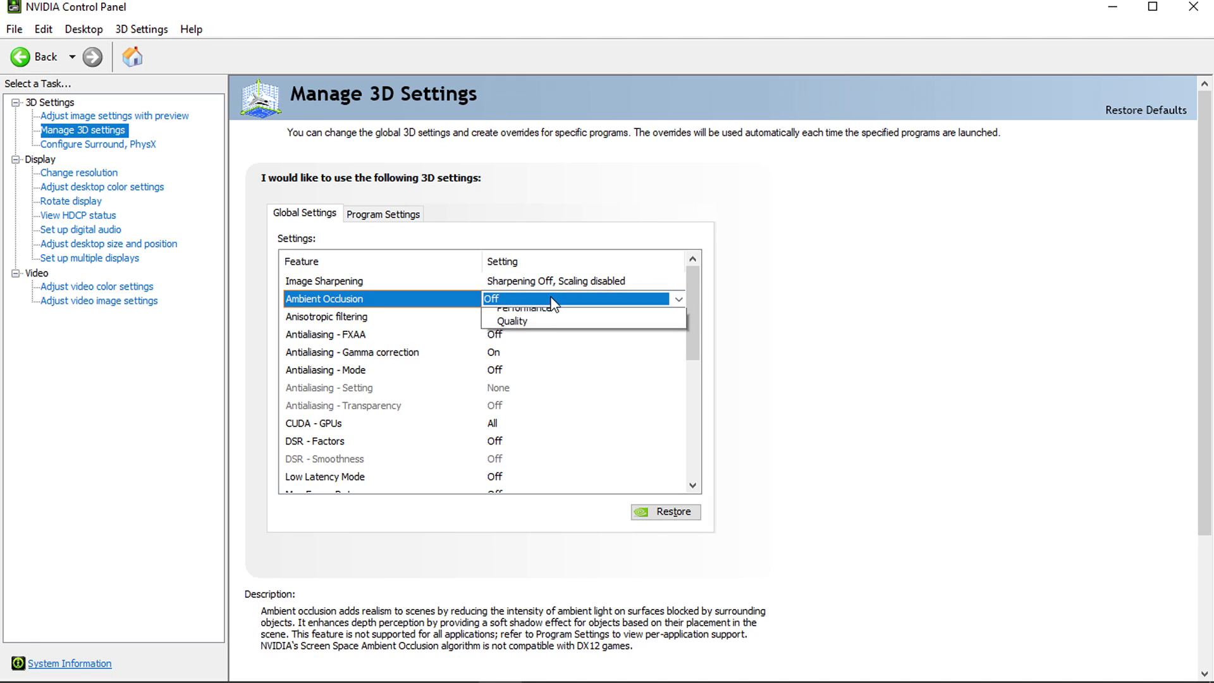
{"action": "left_click", "coordinate": [554, 302]}
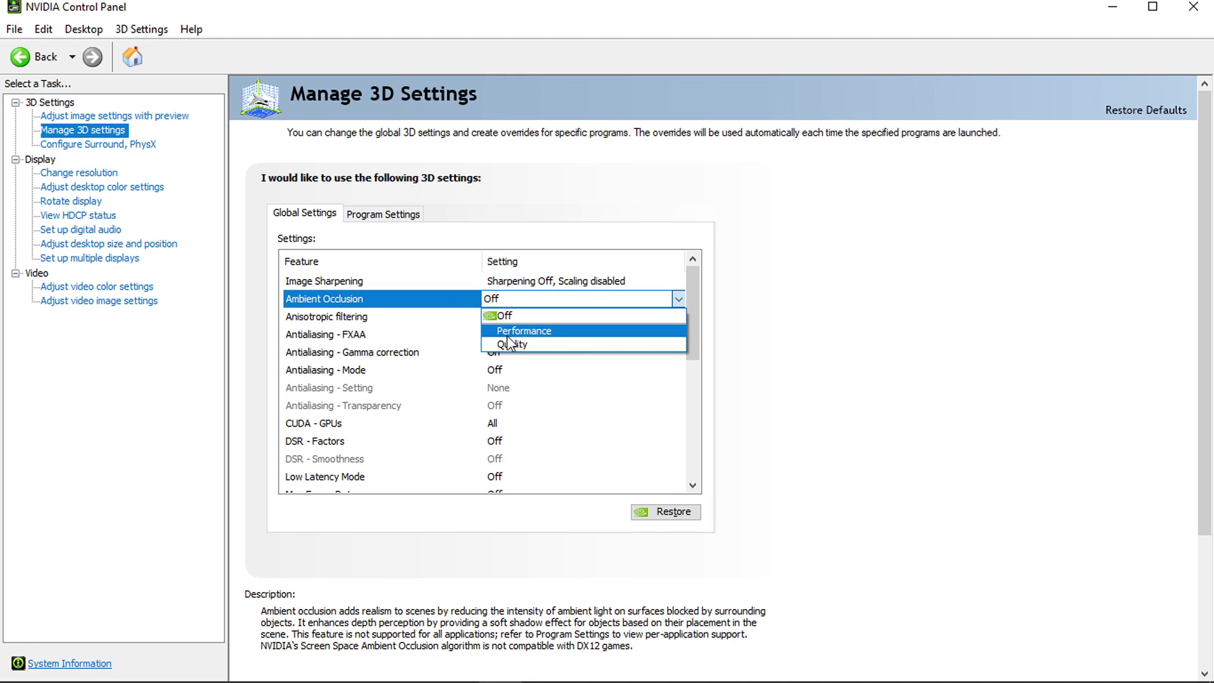
{"action": "left_click", "coordinate": [528, 330]}
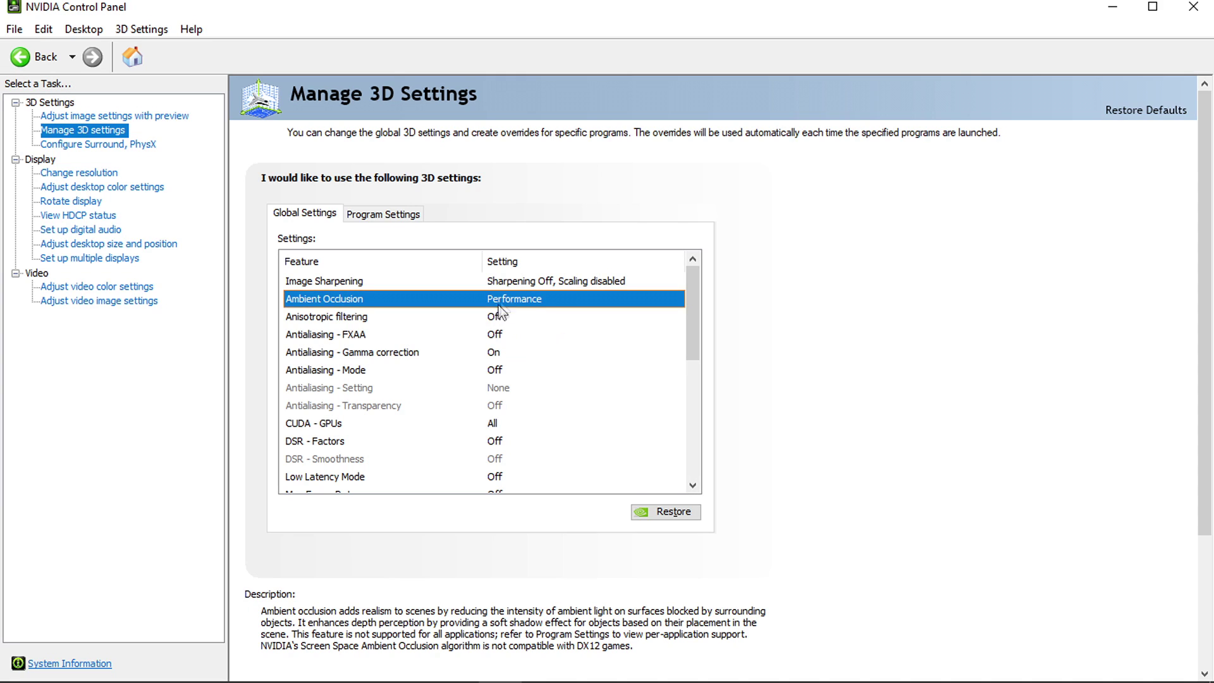
Set Anisotropic filtering to Off in the global 3D settings
{"action": "left_click", "coordinate": [433, 317]}
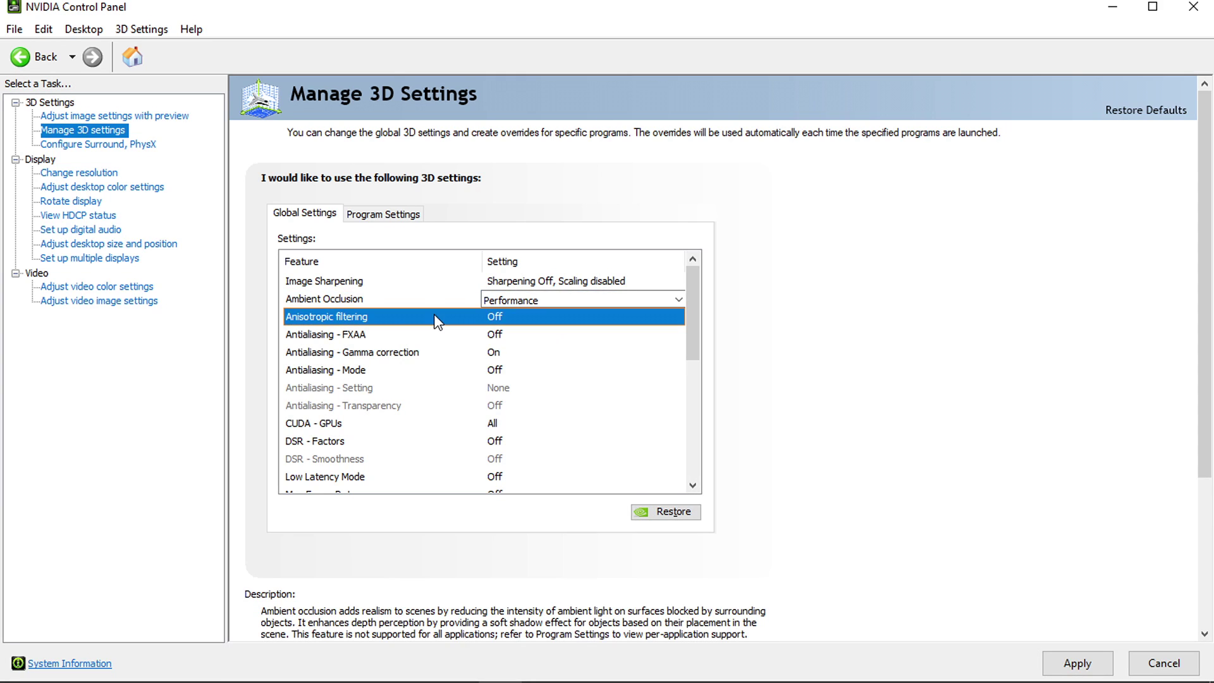
{"action": "left_click", "coordinate": [537, 318]}
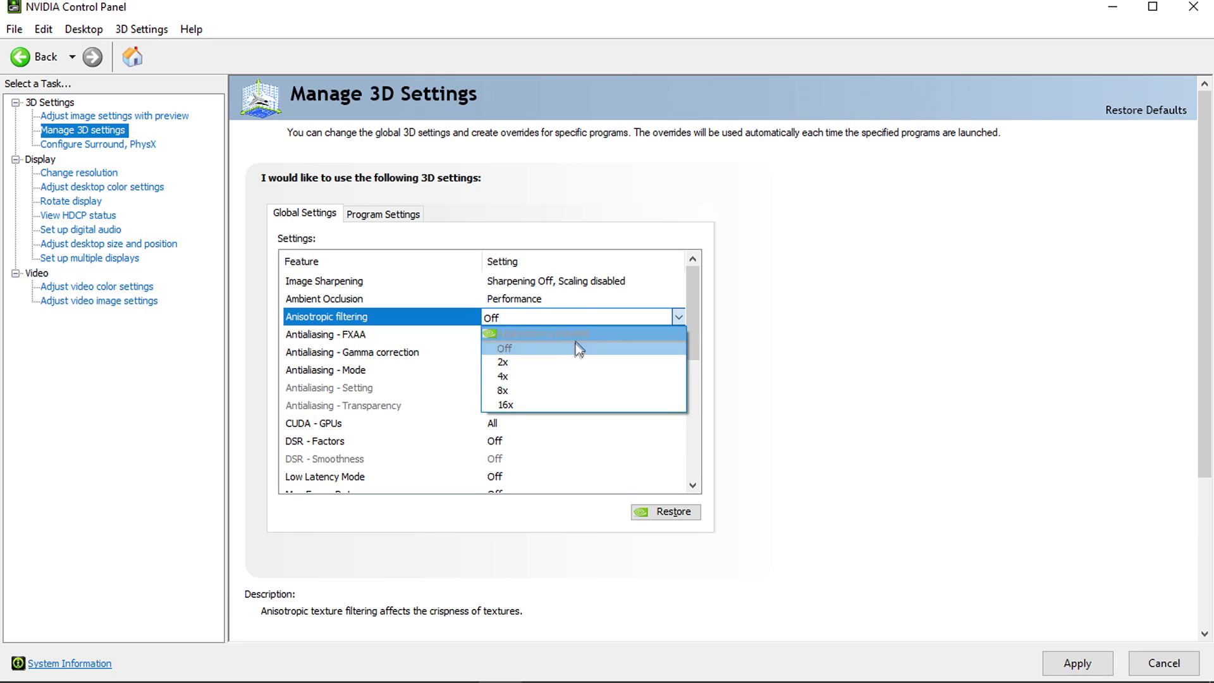
{"action": "left_click", "coordinate": [536, 349]}
Set the global power management mode to Prefer maximum performance and Texture filtering - Quality to High performance
{"action": "left_click_drag", "start_coordinate": [691, 325], "coordinate": [707, 460]}
{"action": "left_click", "coordinate": [593, 302]}
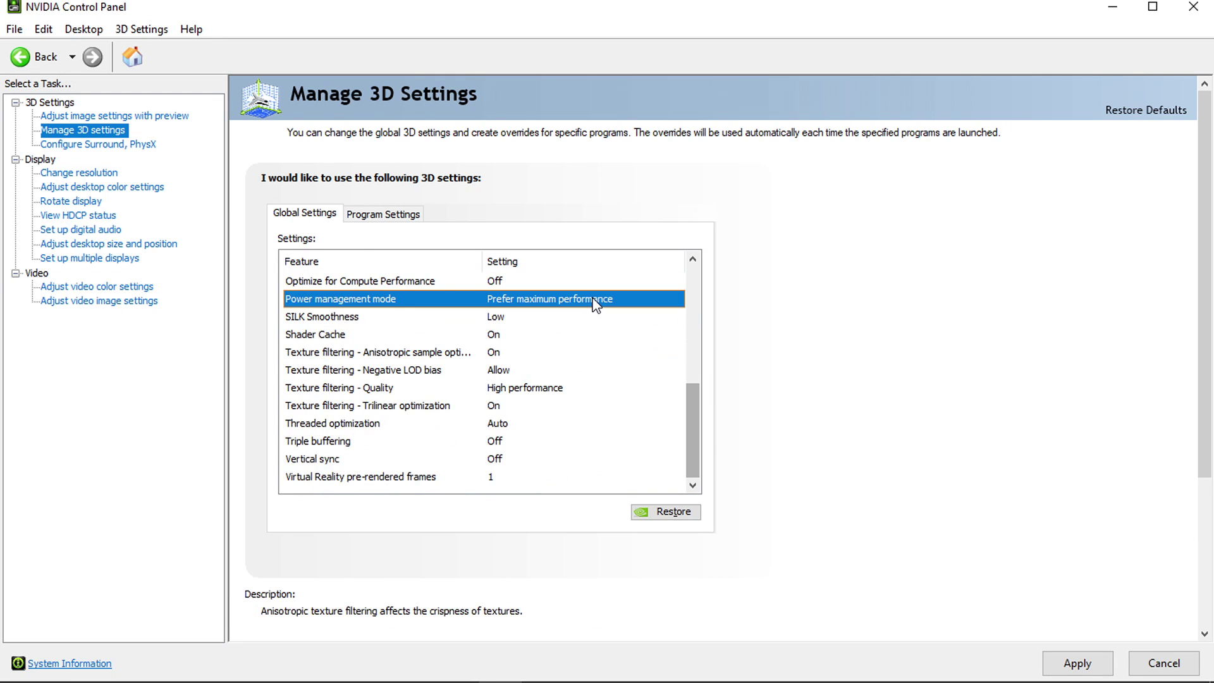
{"action": "left_click", "coordinate": [595, 302]}
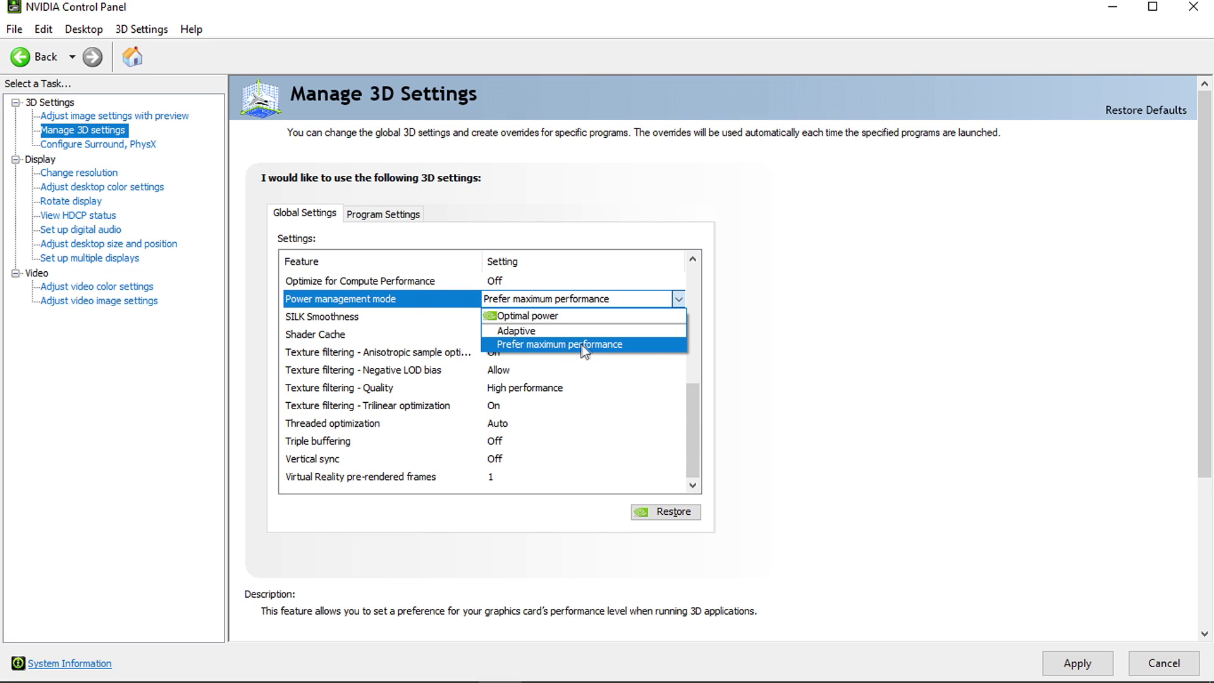
{"action": "left_click", "coordinate": [575, 345]}
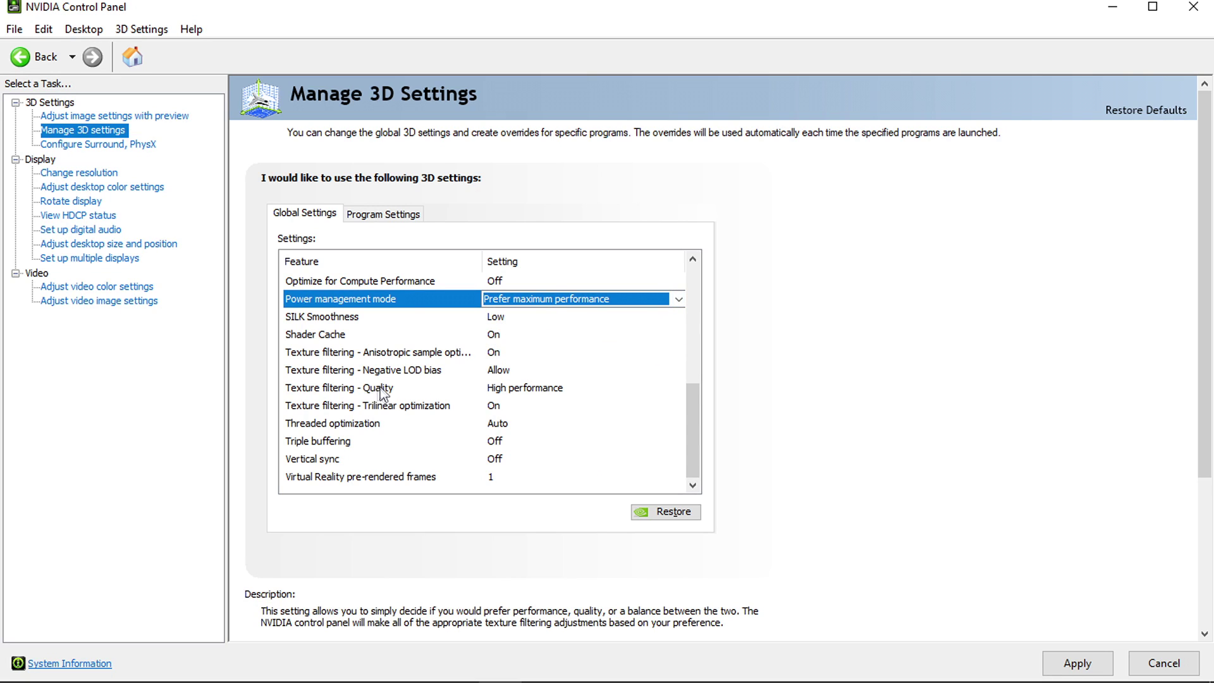
{"action": "left_click", "coordinate": [523, 392]}
{"action": "left_click", "coordinate": [550, 389]}
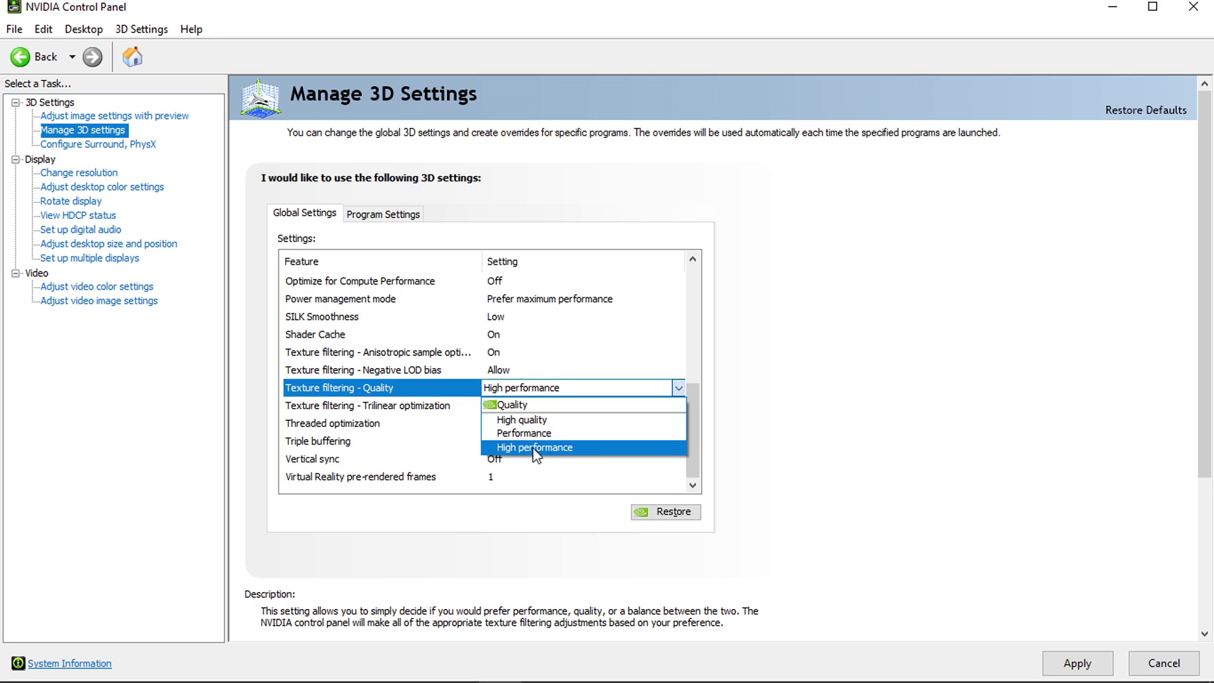
{"action": "left_click", "coordinate": [563, 447]}
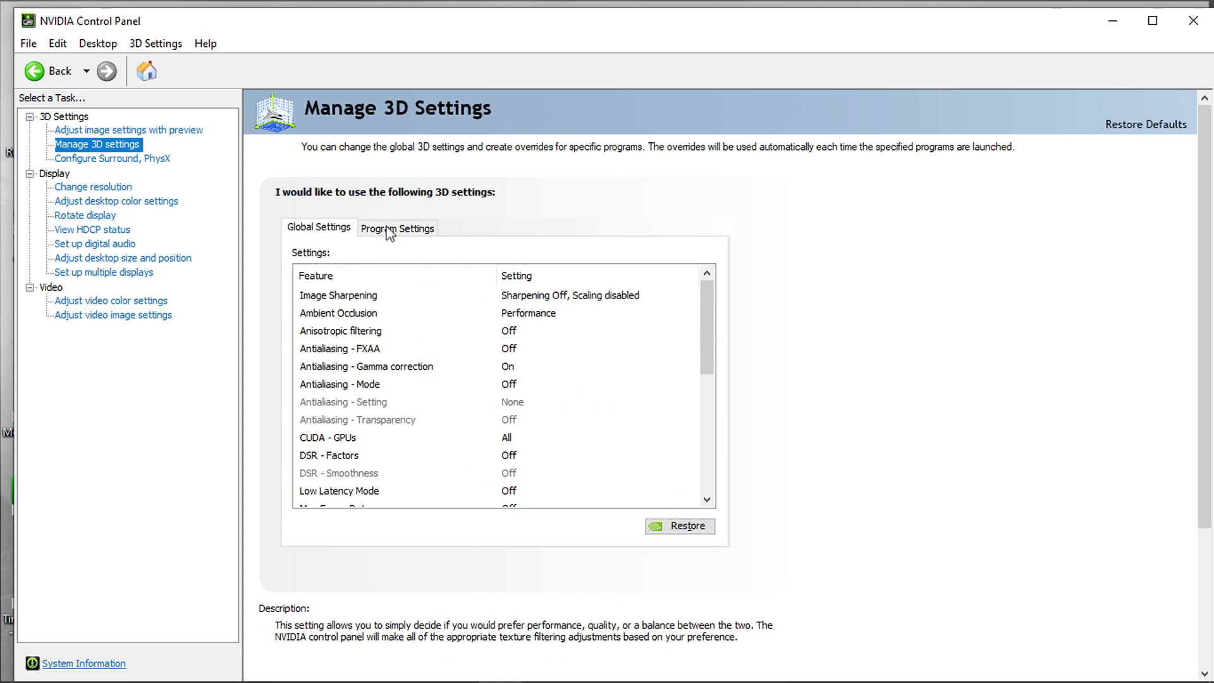
Add VALORANT from the recently used programs to the program-specific 3D settings
{"action": "left_click", "coordinate": [385, 228]}
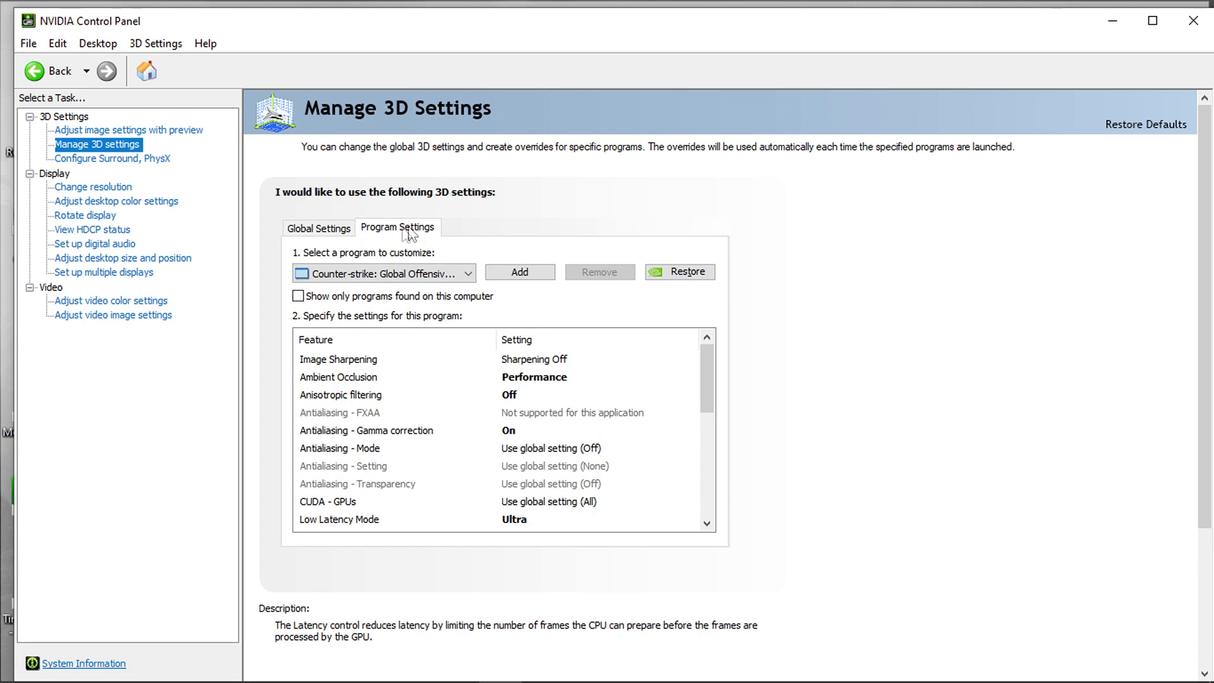
{"action": "left_click", "coordinate": [522, 279]}
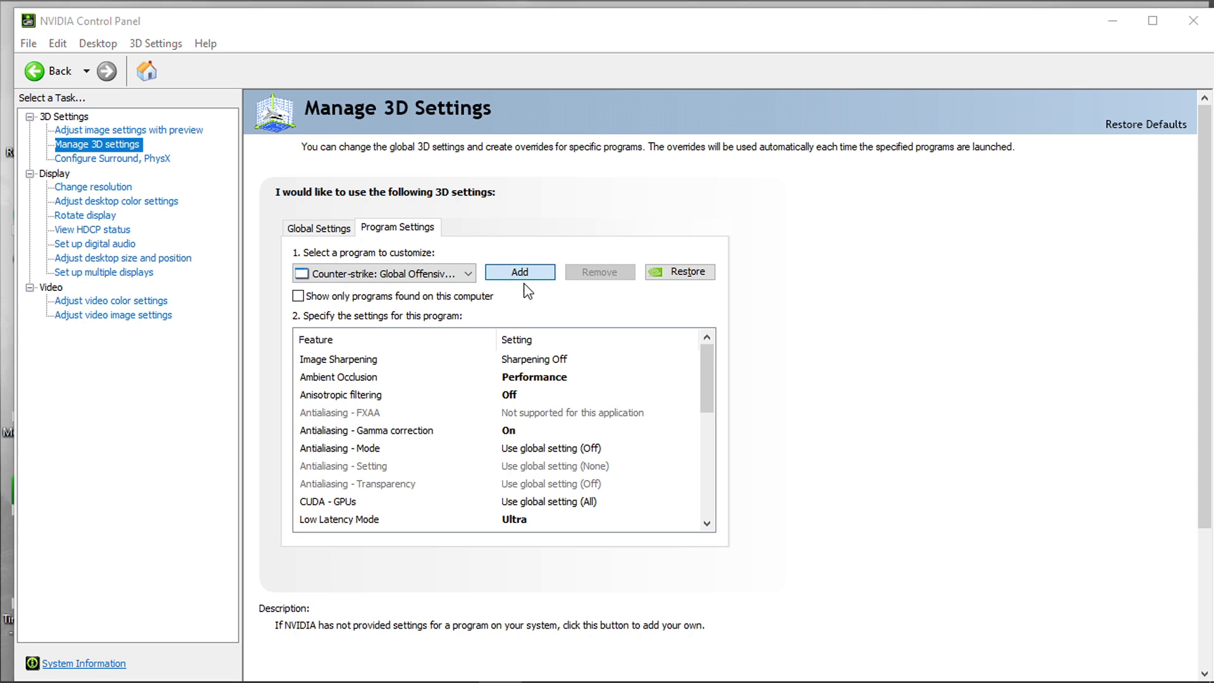
{"action": "left_click", "coordinate": [480, 278]}
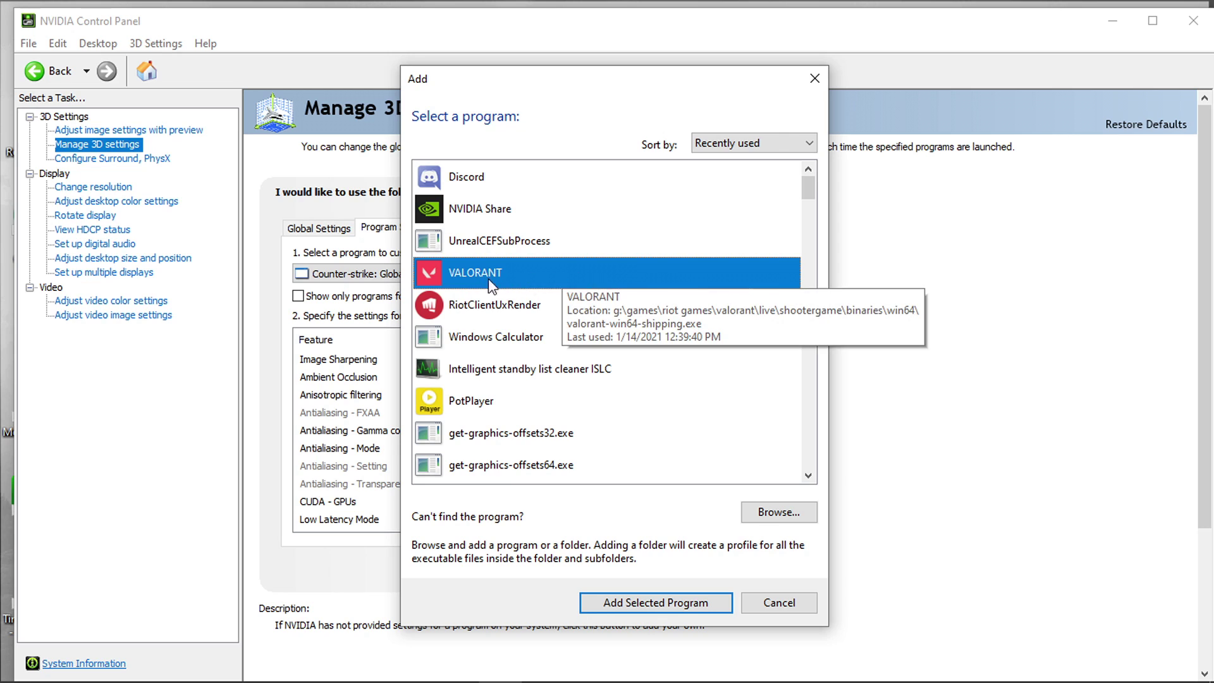
{"action": "left_click", "coordinate": [646, 603]}
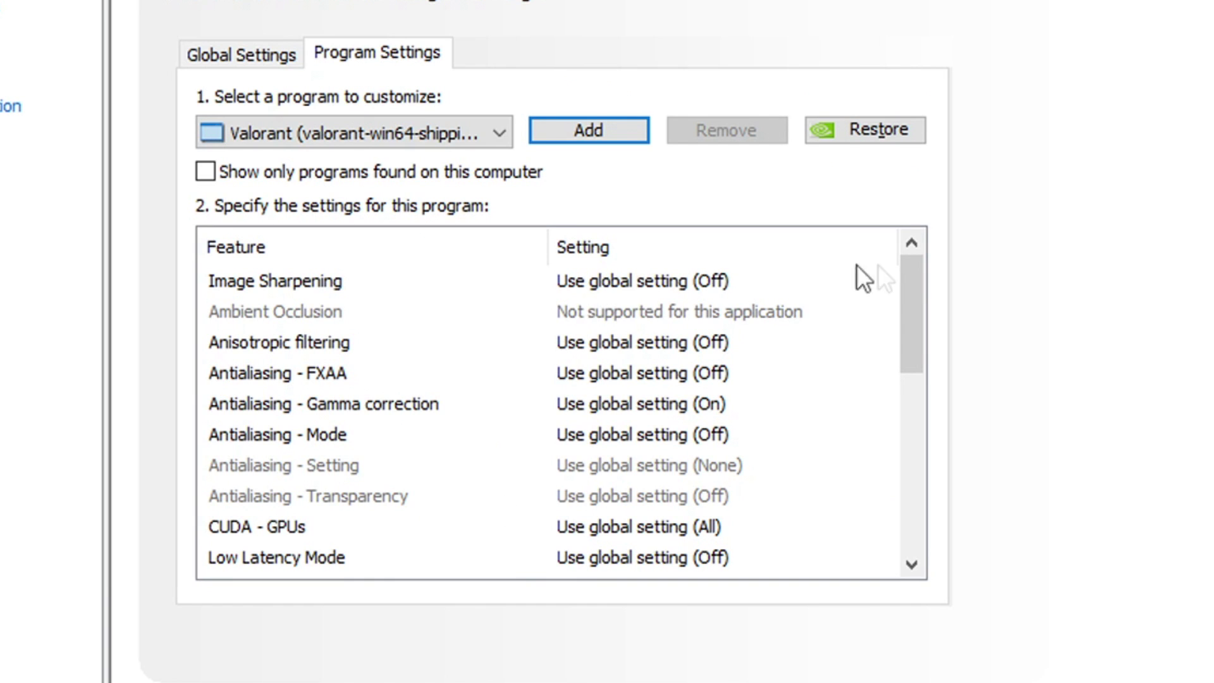
For Valorant, set Image Sharpening, Anisotropic filtering and Antialiasing - FXAA to Off
{"action": "left_click", "coordinate": [637, 276]}
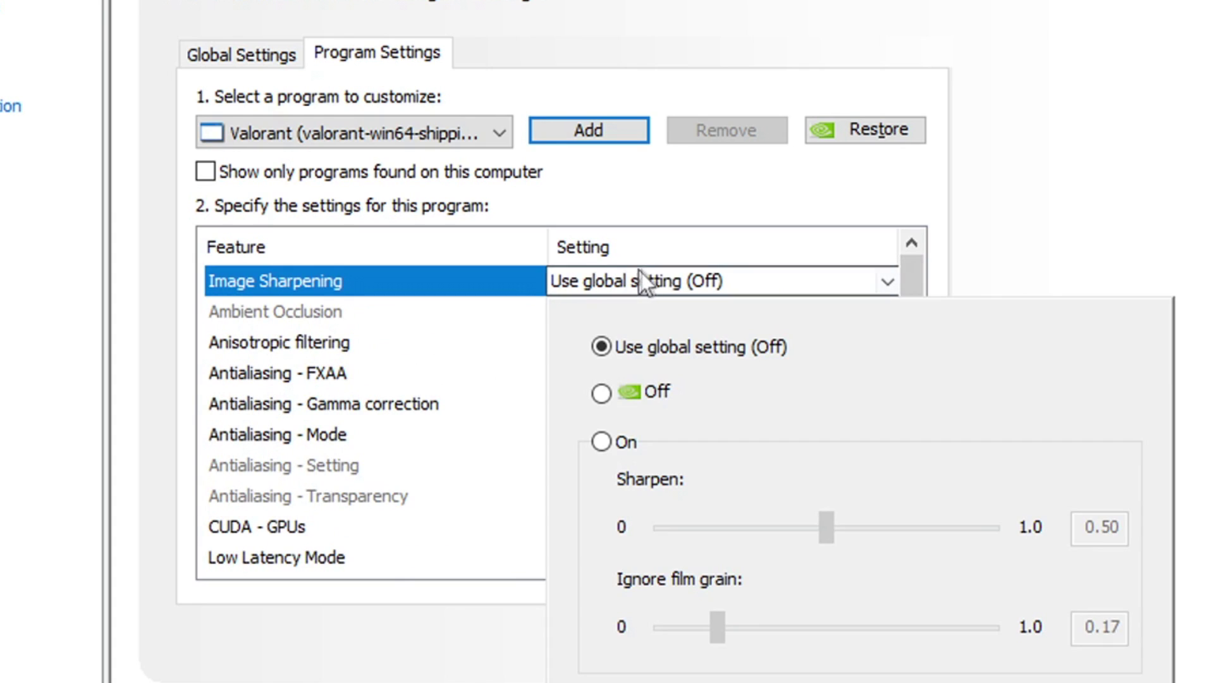
{"action": "left_click", "coordinate": [594, 393]}
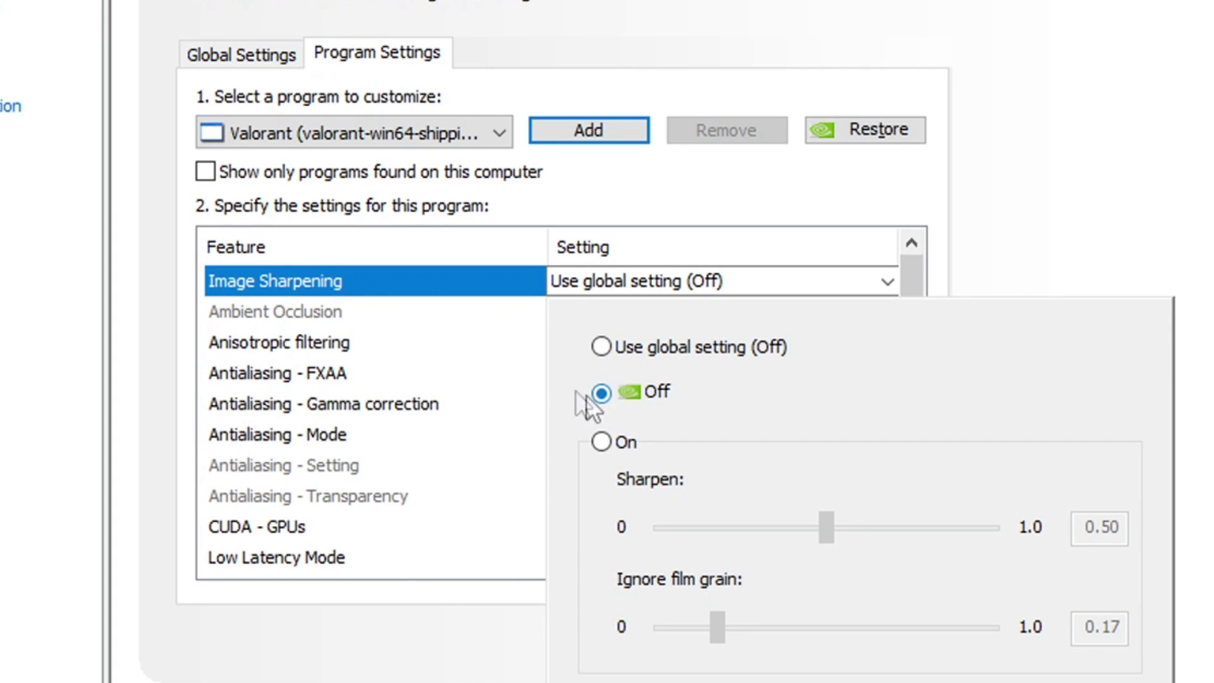
{"action": "left_click", "coordinate": [352, 341]}
{"action": "left_click", "coordinate": [666, 334]}
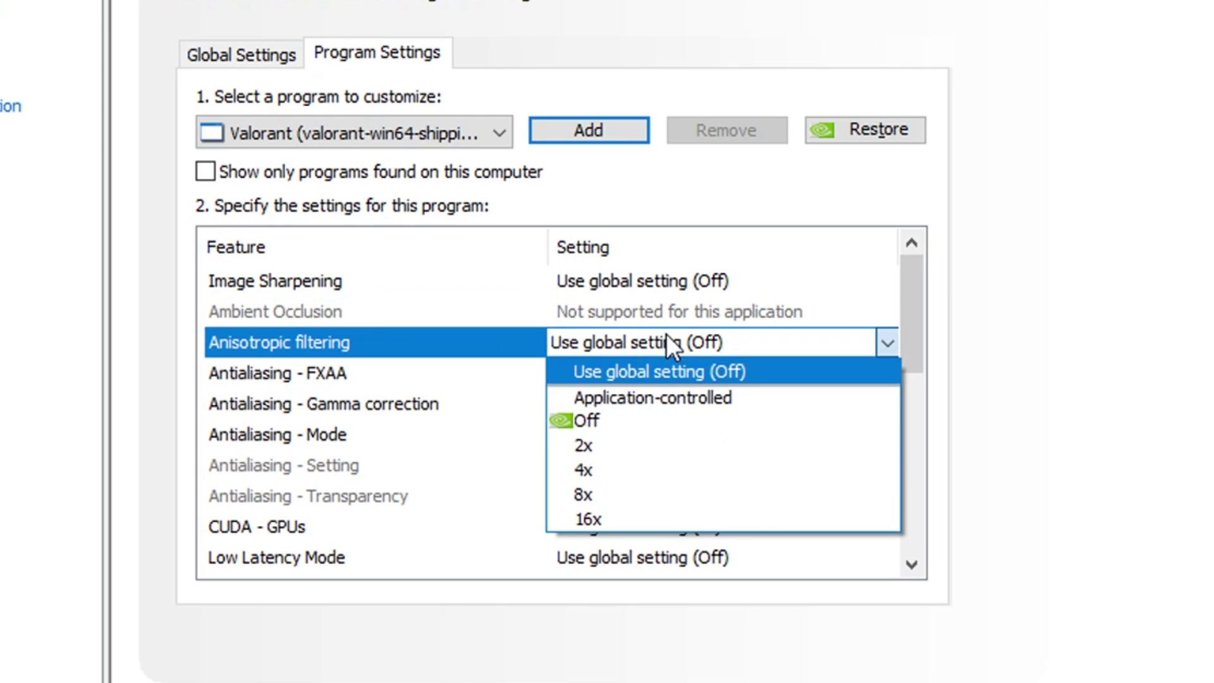
{"action": "left_click", "coordinate": [636, 420]}
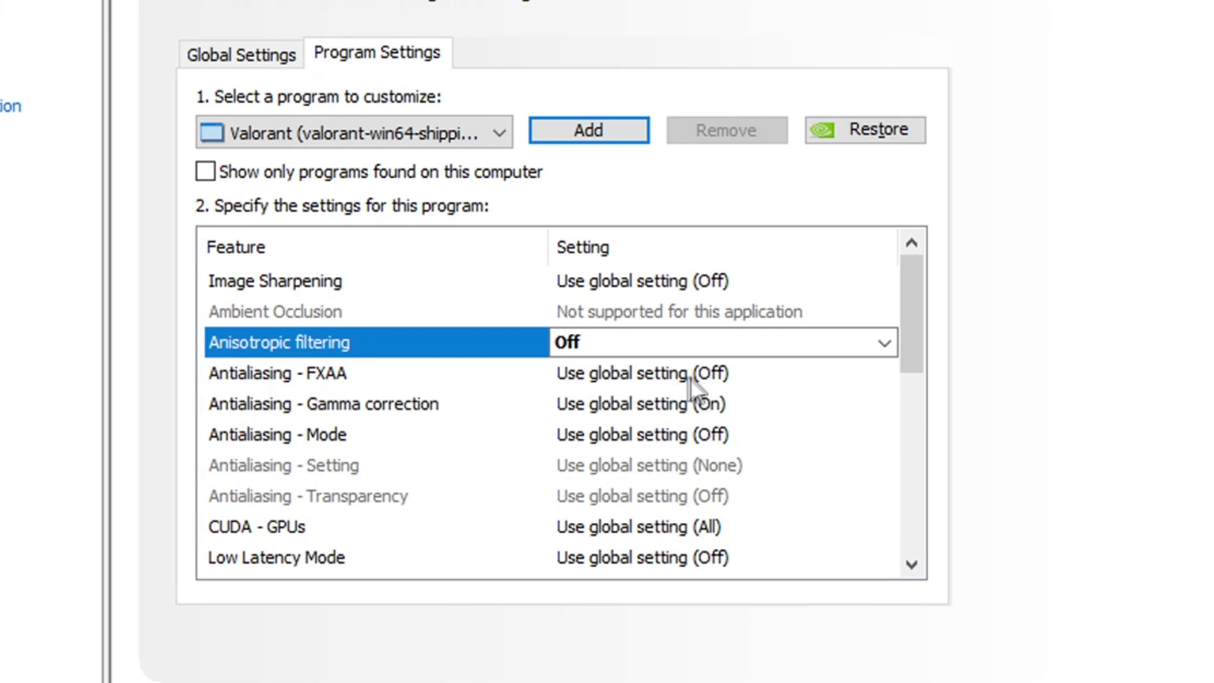
{"action": "left_click", "coordinate": [693, 376]}
{"action": "left_click", "coordinate": [603, 420]}
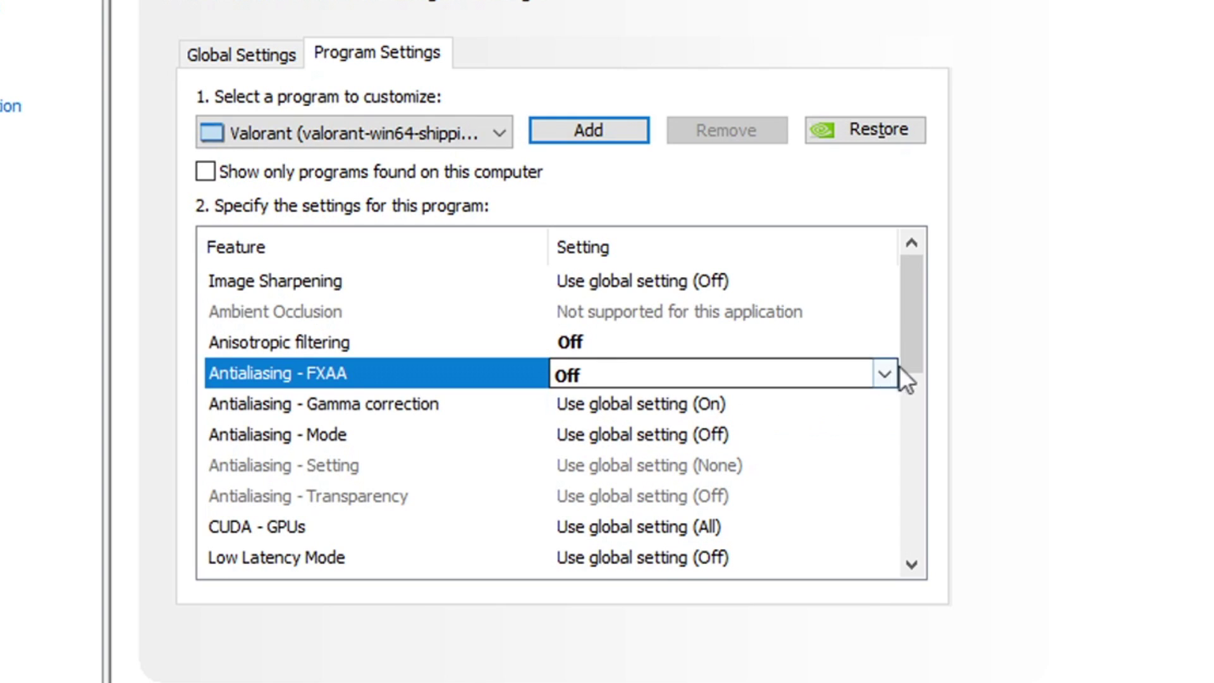
Set Valorant's Low Latency Mode to Ultra and its Max Frame Rate to Off
{"action": "left_click_drag", "start_coordinate": [917, 321], "coordinate": [894, 385]}
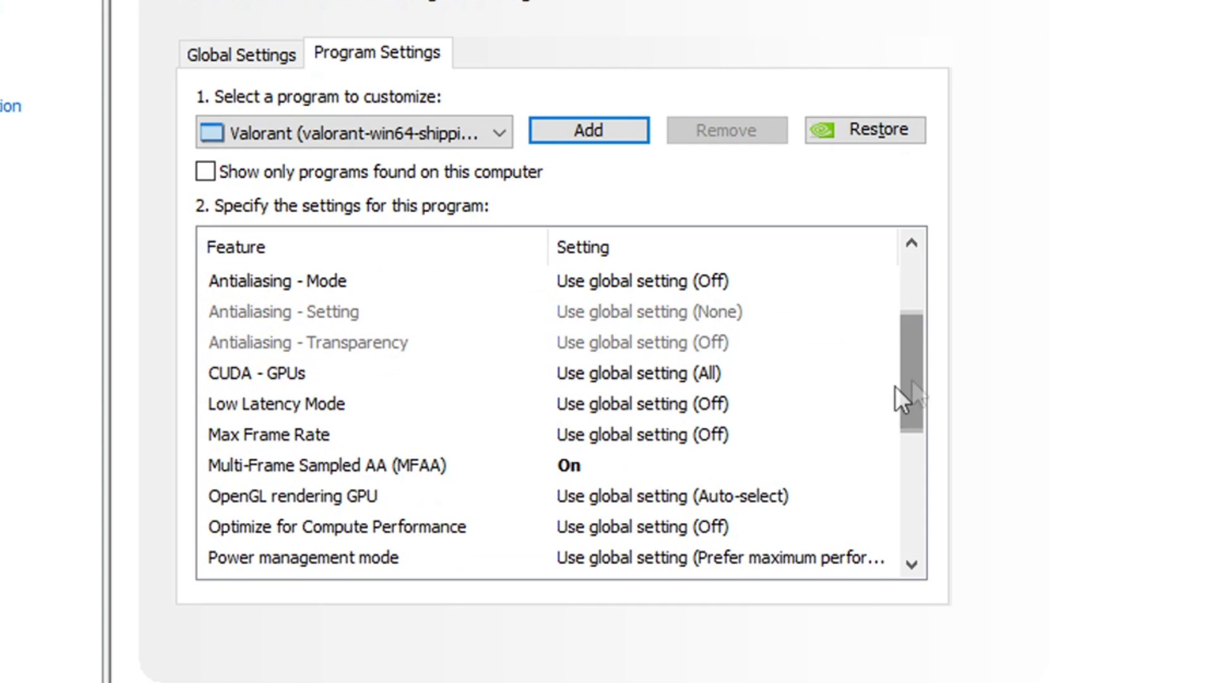
{"action": "left_click", "coordinate": [594, 405]}
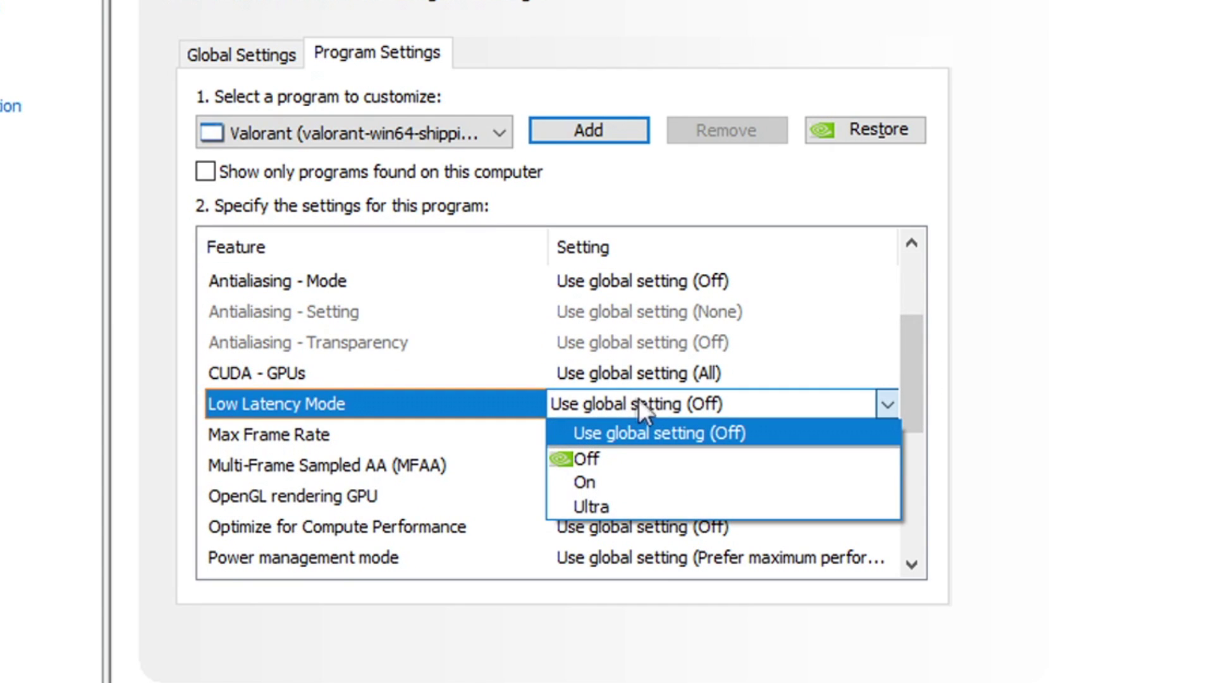
{"action": "left_click", "coordinate": [598, 501]}
{"action": "left_click_drag", "start_coordinate": [913, 370], "coordinate": [931, 456]}
{"action": "left_click", "coordinate": [712, 309]}
{"action": "left_click", "coordinate": [602, 423]}
{"action": "left_click", "coordinate": [1005, 638]}
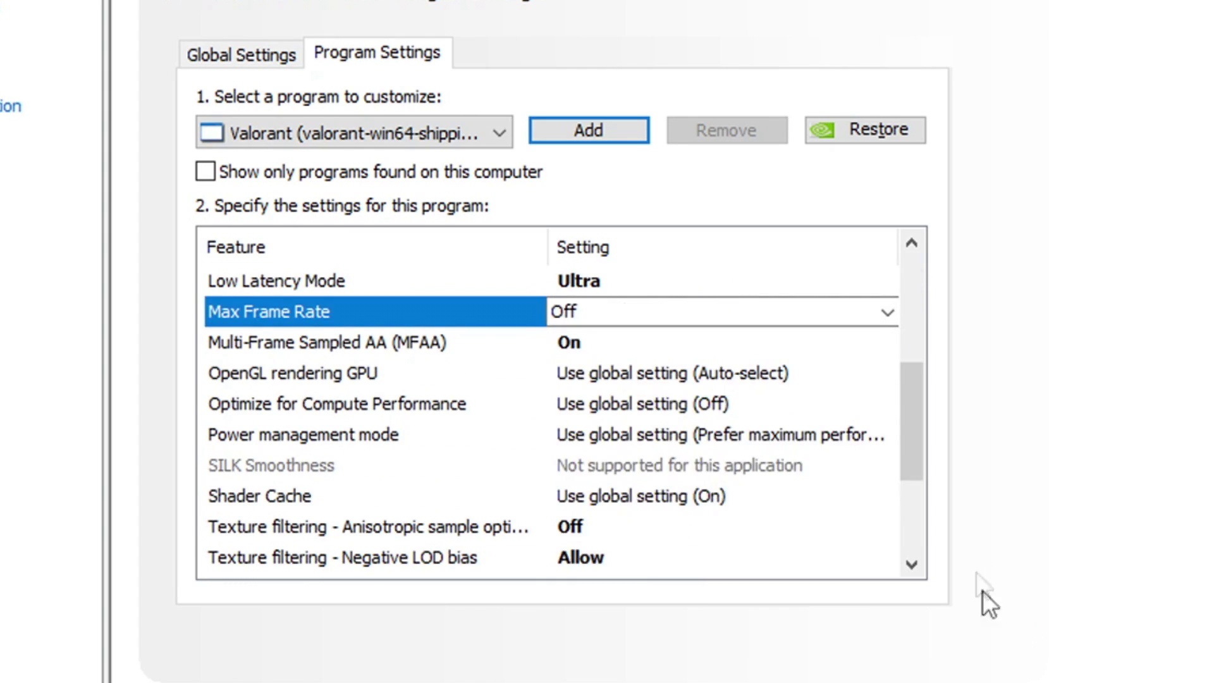
For Valorant, set Texture filtering - Negative LOD bias to Allow and Texture filtering - Quality to High performance
{"action": "left_click_drag", "start_coordinate": [908, 427], "coordinate": [918, 496]}
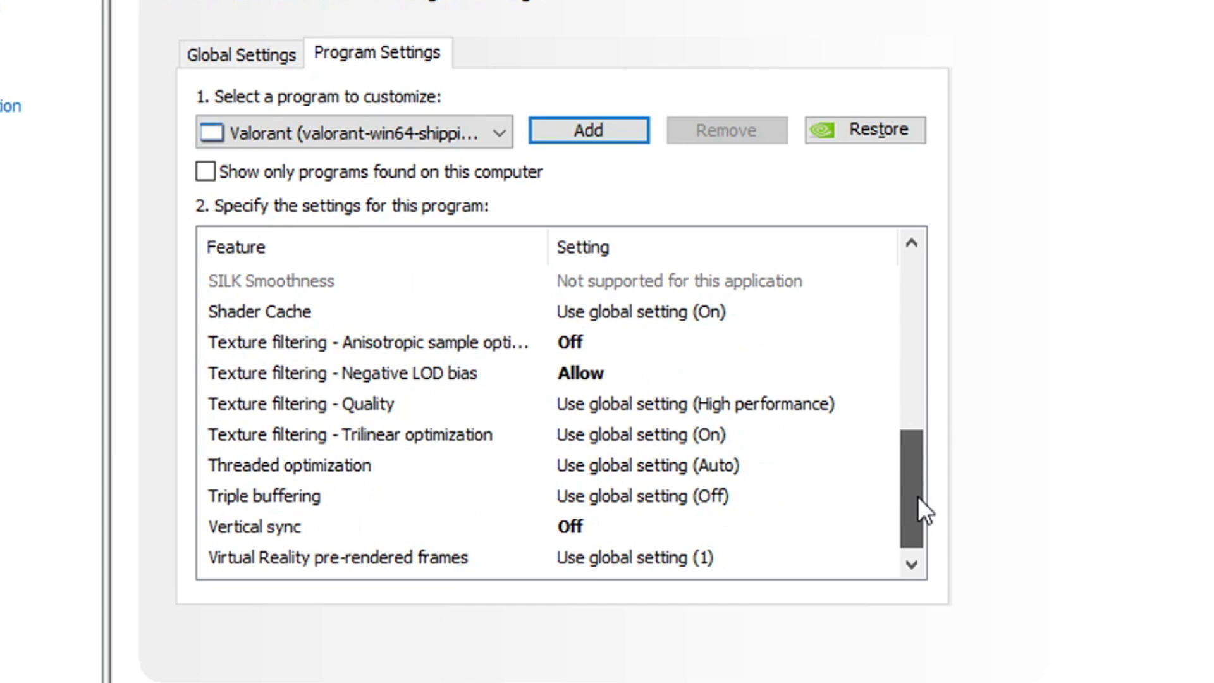
{"action": "left_click", "coordinate": [596, 371]}
{"action": "left_click", "coordinate": [609, 373]}
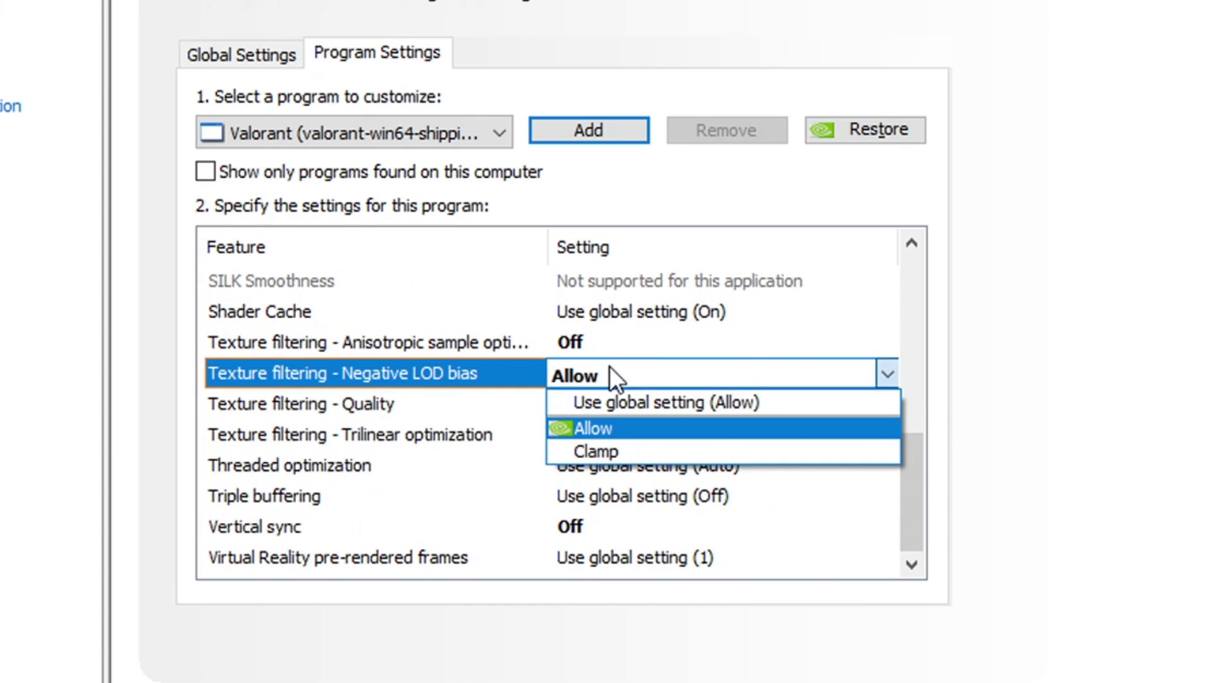
{"action": "left_click", "coordinate": [621, 431]}
{"action": "left_click", "coordinate": [621, 411]}
{"action": "left_click", "coordinate": [671, 403]}
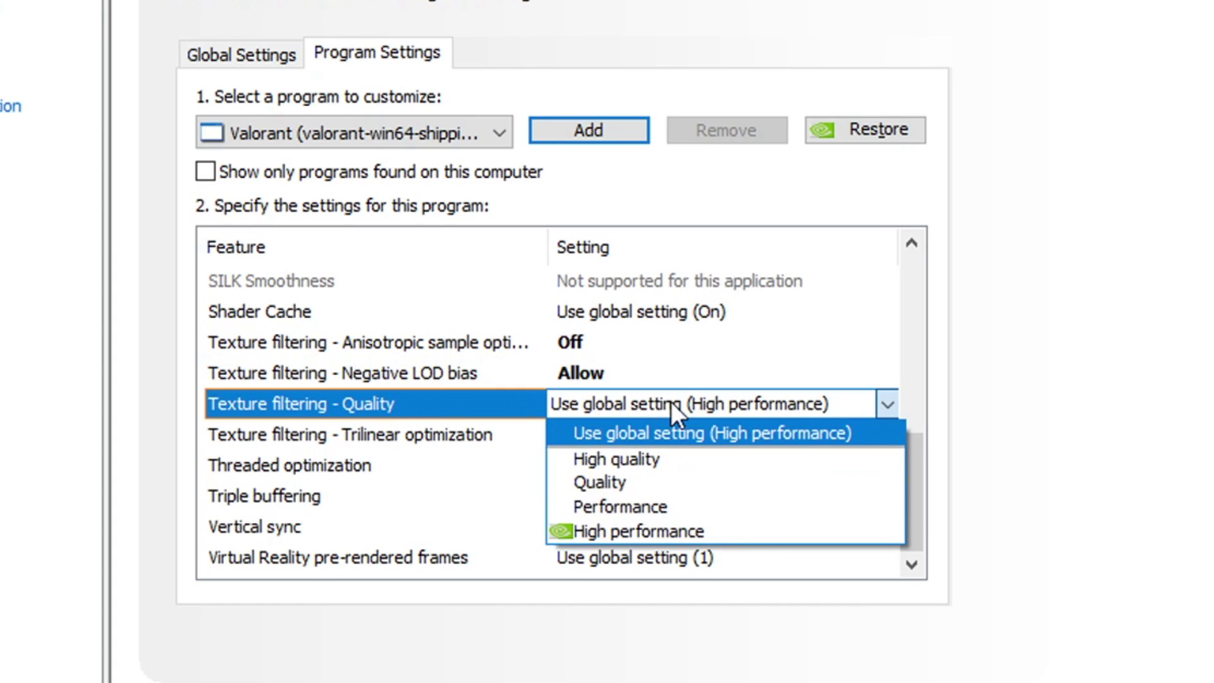
{"action": "left_click", "coordinate": [642, 525]}
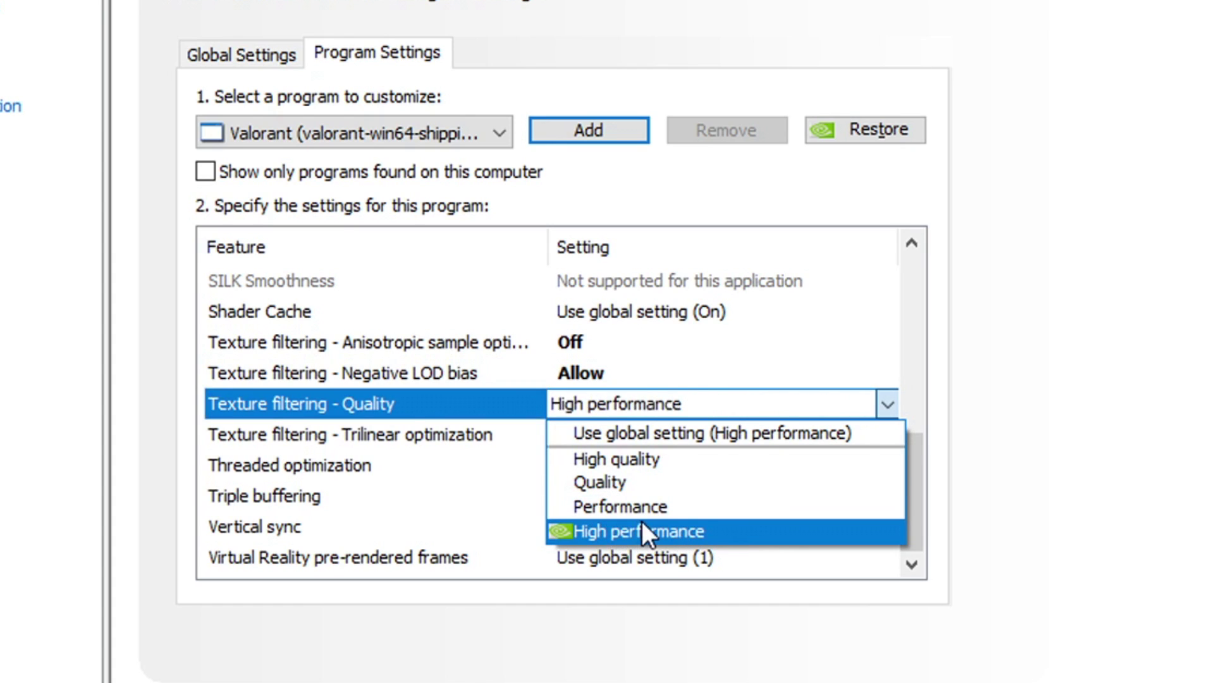
Set Triple buffering to Off in Valorant's program settings
{"action": "left_click_drag", "start_coordinate": [911, 437], "coordinate": [905, 499]}
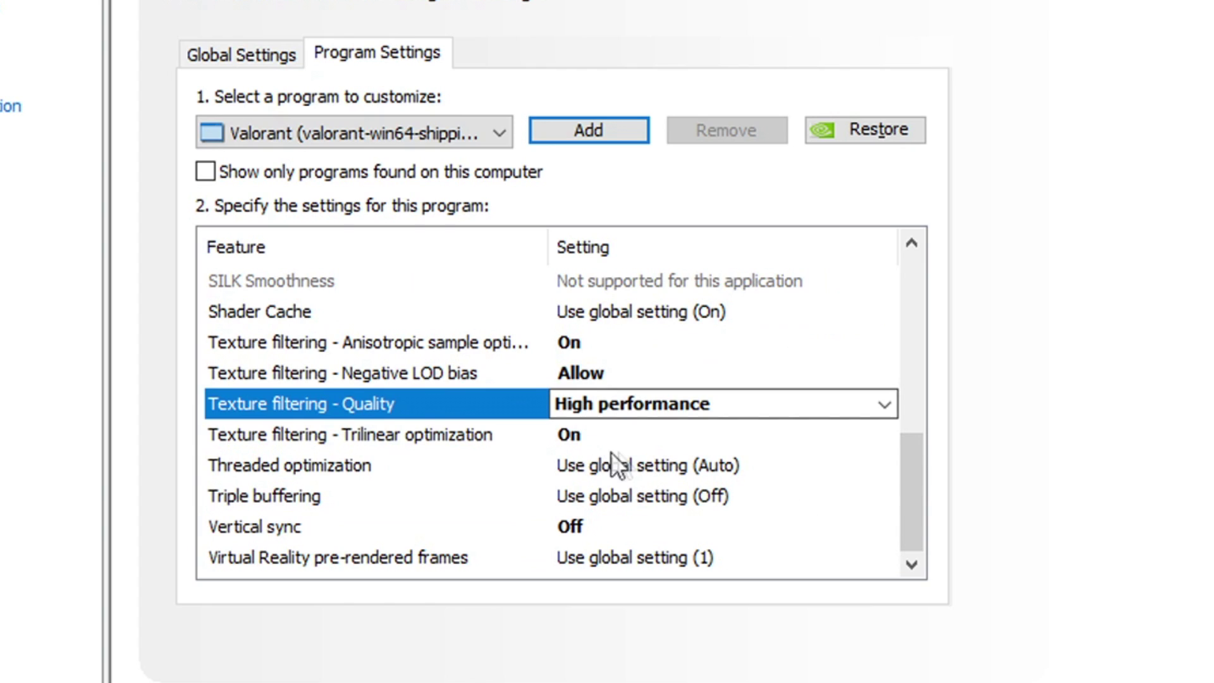
{"action": "left_click", "coordinate": [652, 498]}
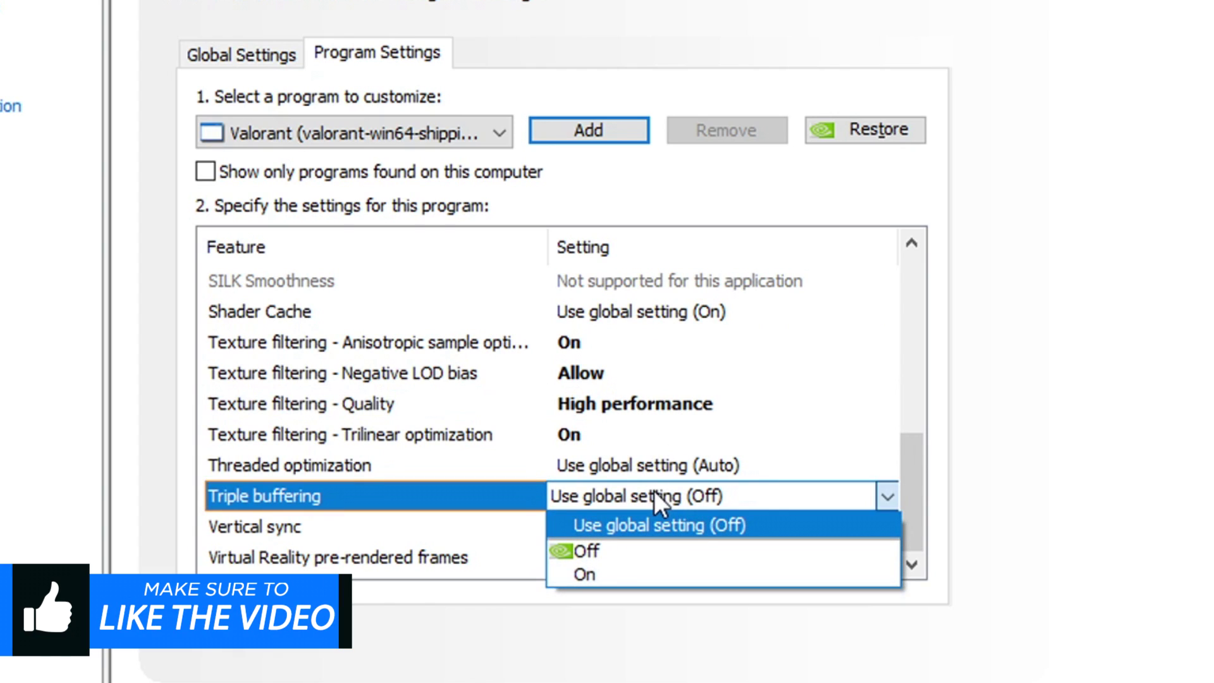
{"action": "left_click", "coordinate": [605, 551]}
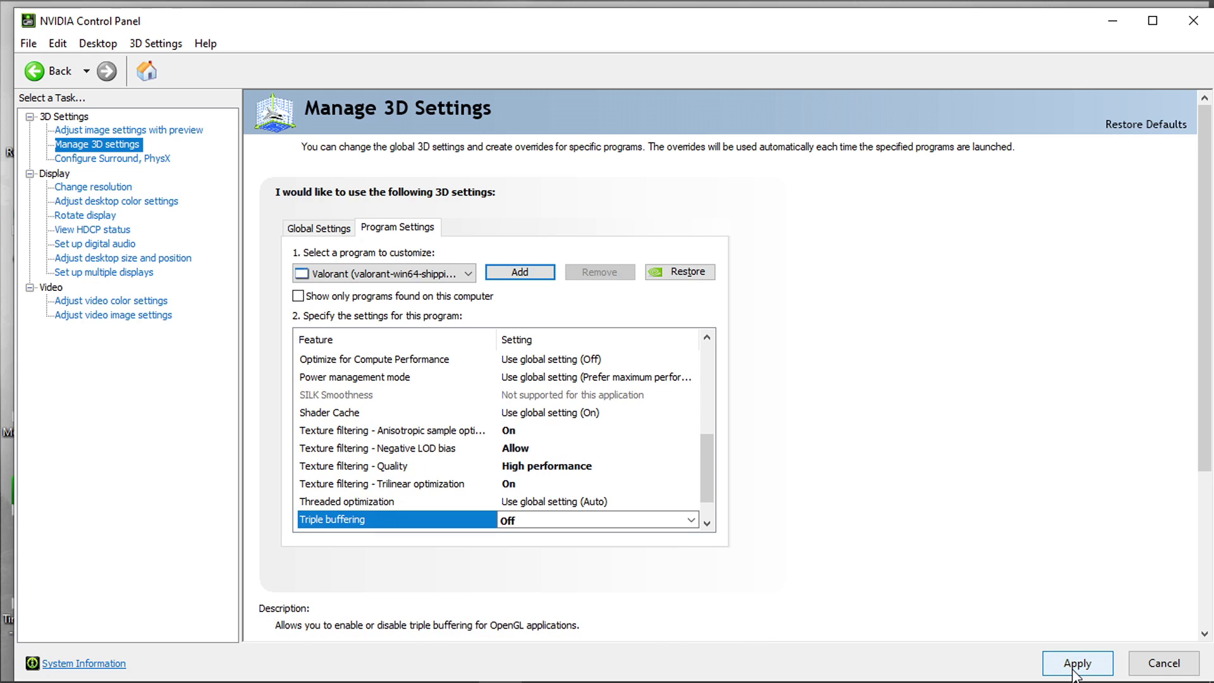
Apply the Valorant program settings and close NVIDIA Control Panel
{"action": "left_click", "coordinate": [1070, 664]}
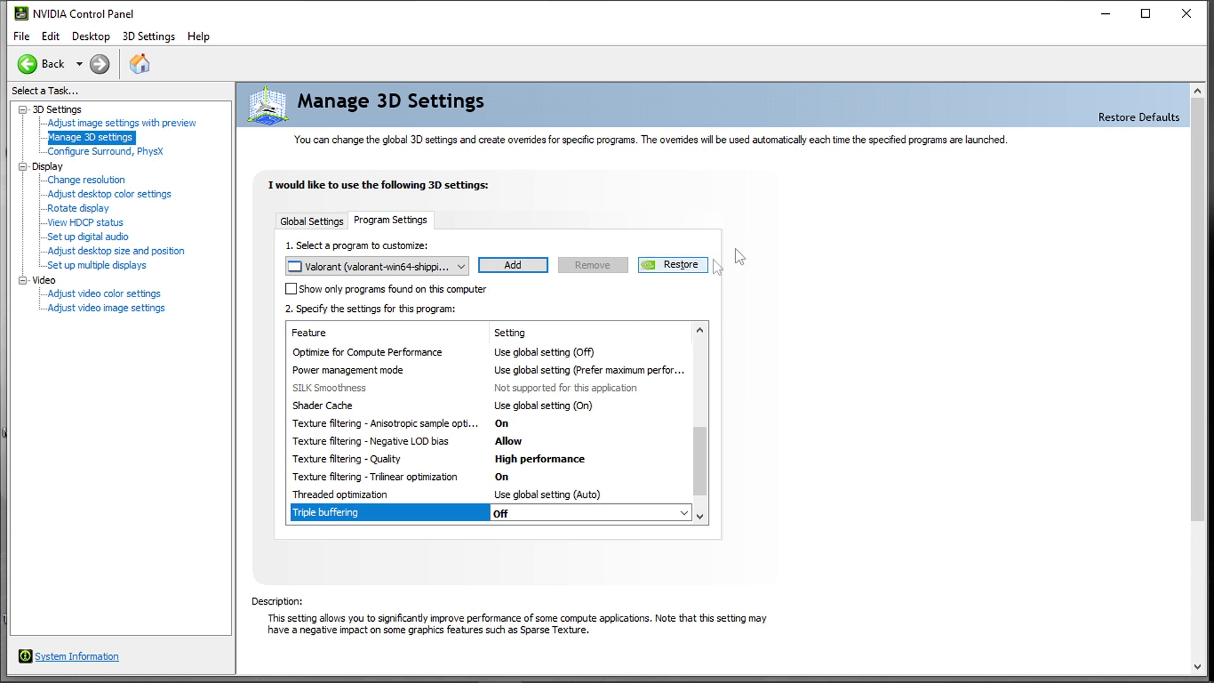
{"action": "left_click", "coordinate": [1197, 22]}
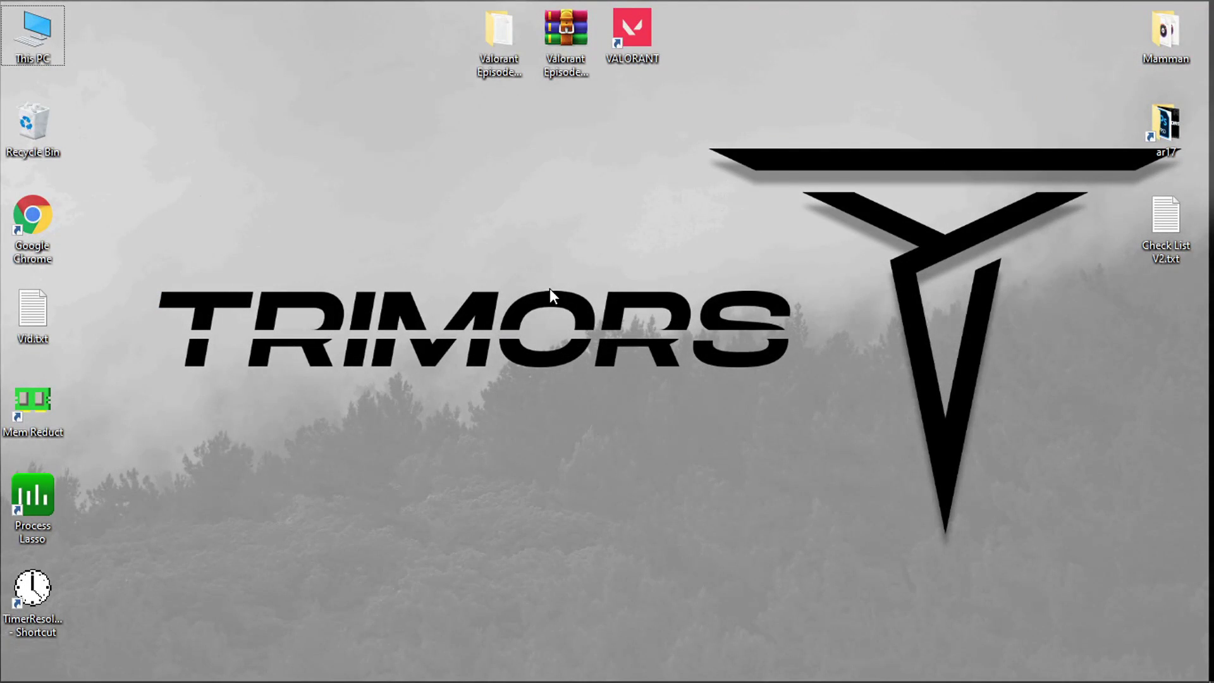
Open the Windows Temp folder by entering temp in the Run dialog
{"action": "left_click", "coordinate": [60, 662]}
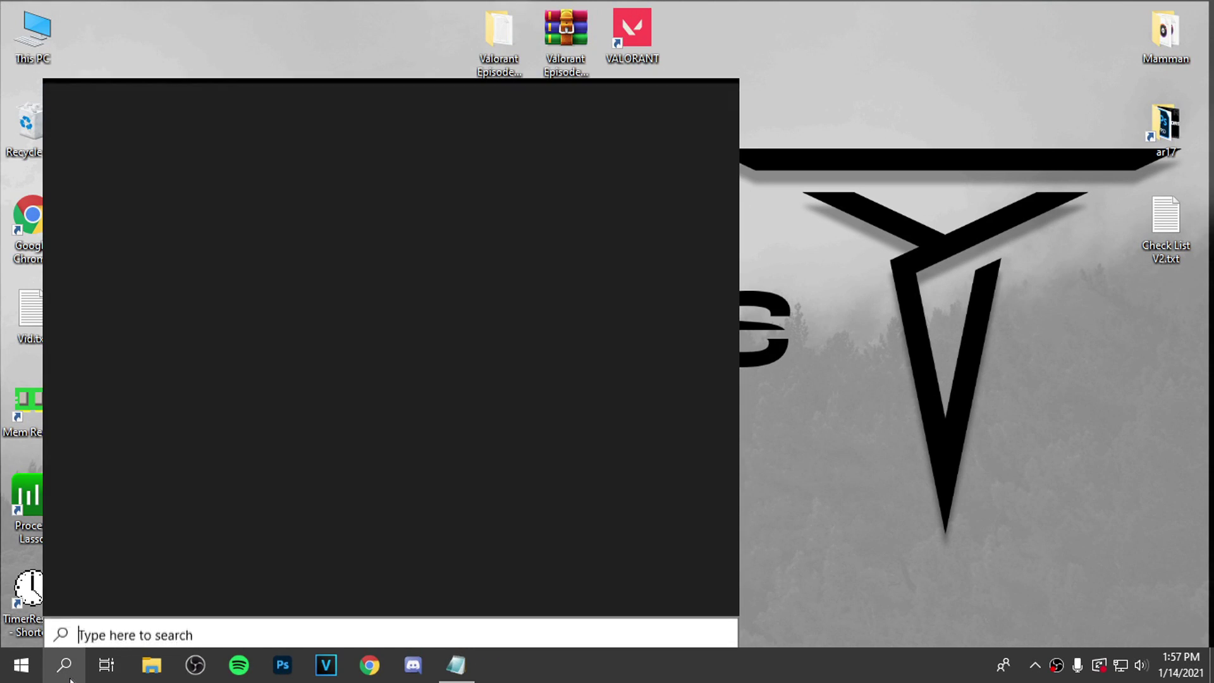
{"action": "type", "text": "run"}
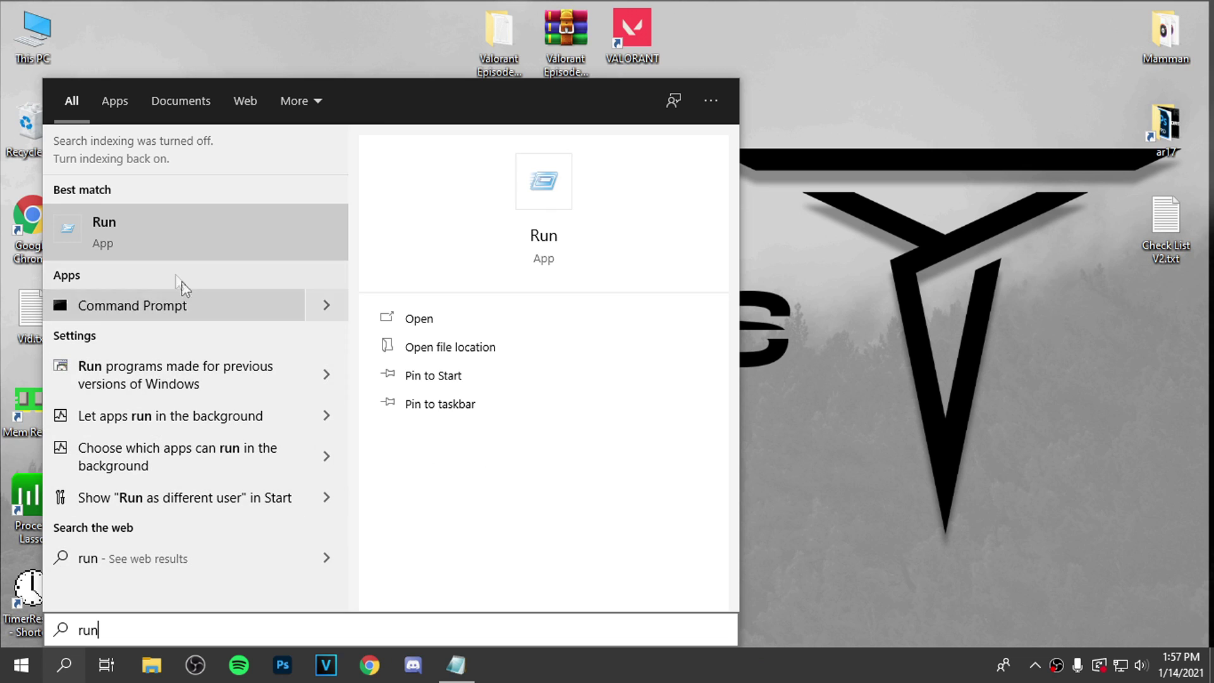
{"action": "left_click", "coordinate": [131, 241]}
{"action": "key", "text": "BackSpace"}
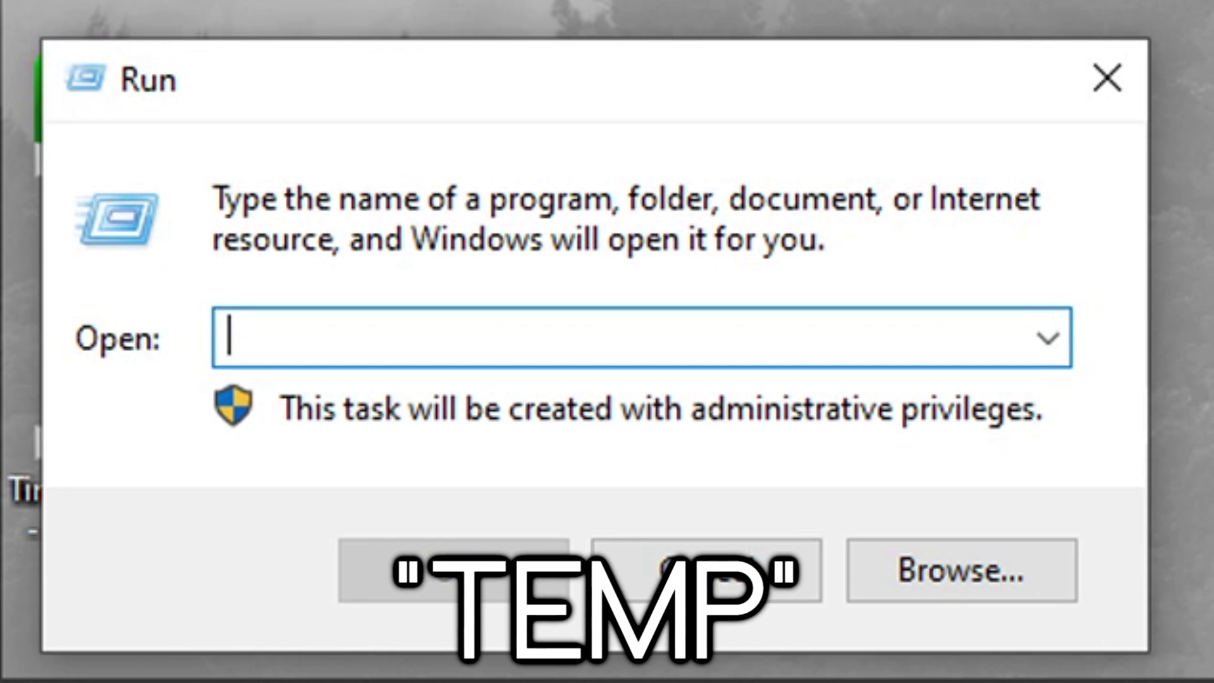
{"action": "type", "text": "temp"}
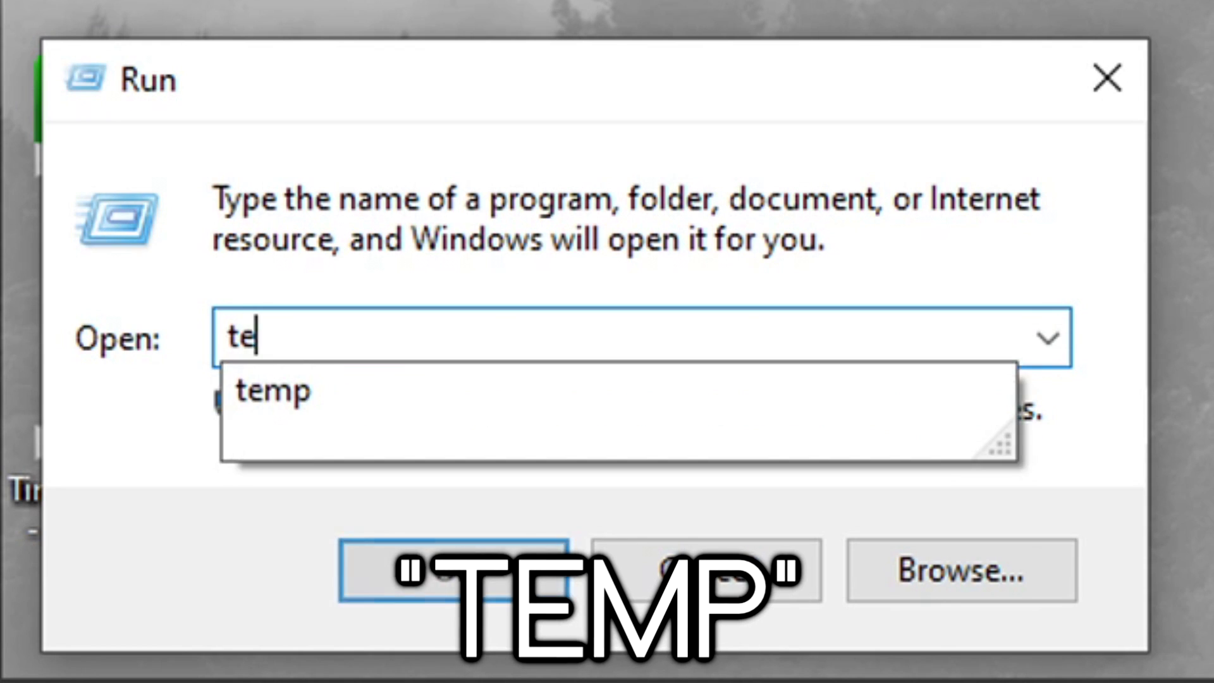
{"action": "key", "text": "Return"}
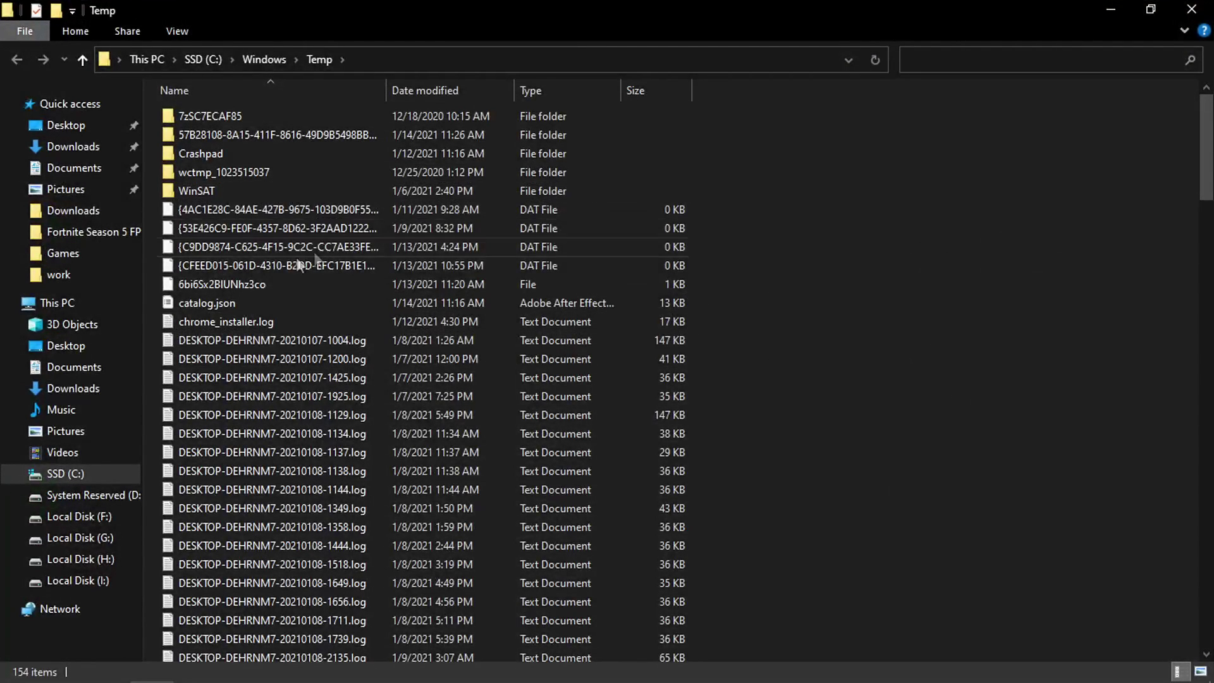
Permanently delete all items in the Windows Temp folder, skipping every file that is in use
{"action": "left_click_drag", "start_coordinate": [147, 111], "coordinate": [506, 650]}
{"action": "key", "text": "shift+Delete"}
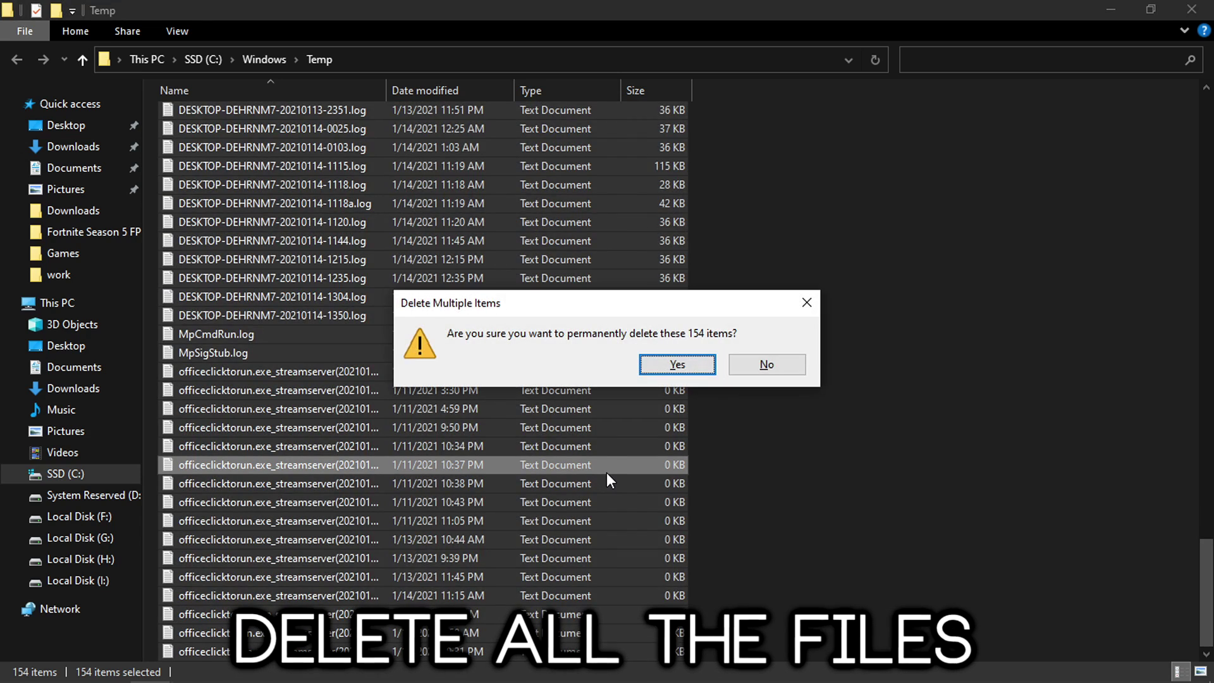
{"action": "key", "text": "Return"}
{"action": "left_click", "coordinate": [438, 277]}
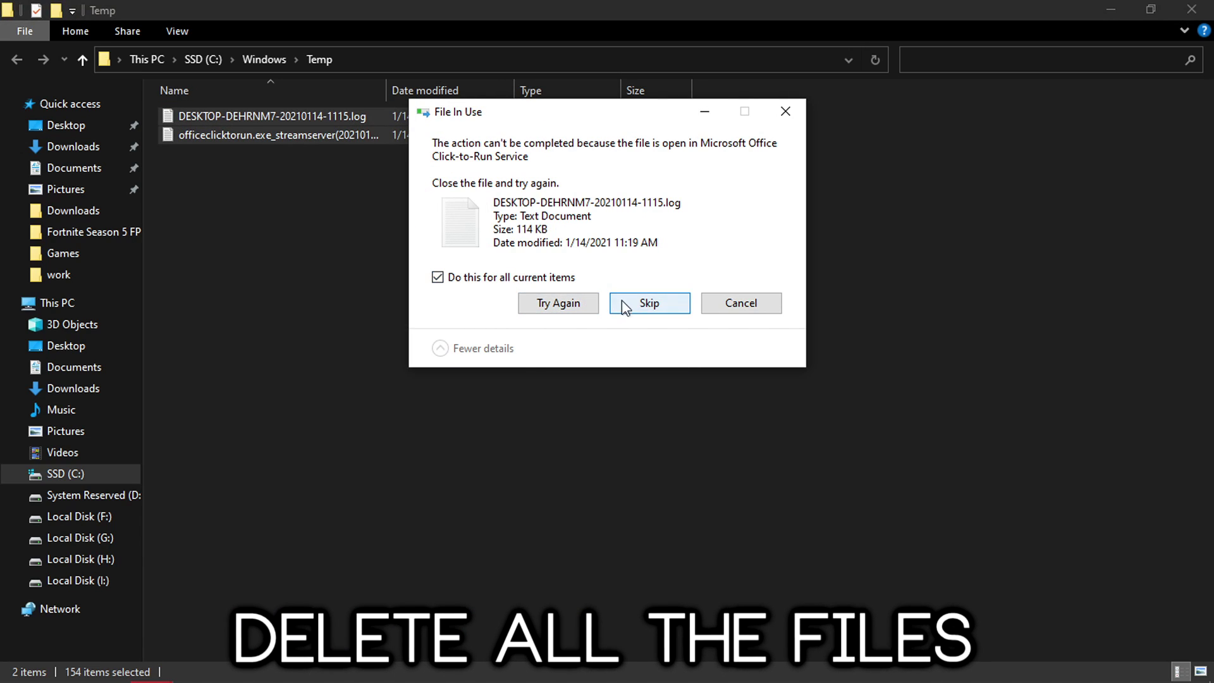
{"action": "left_click", "coordinate": [650, 303]}
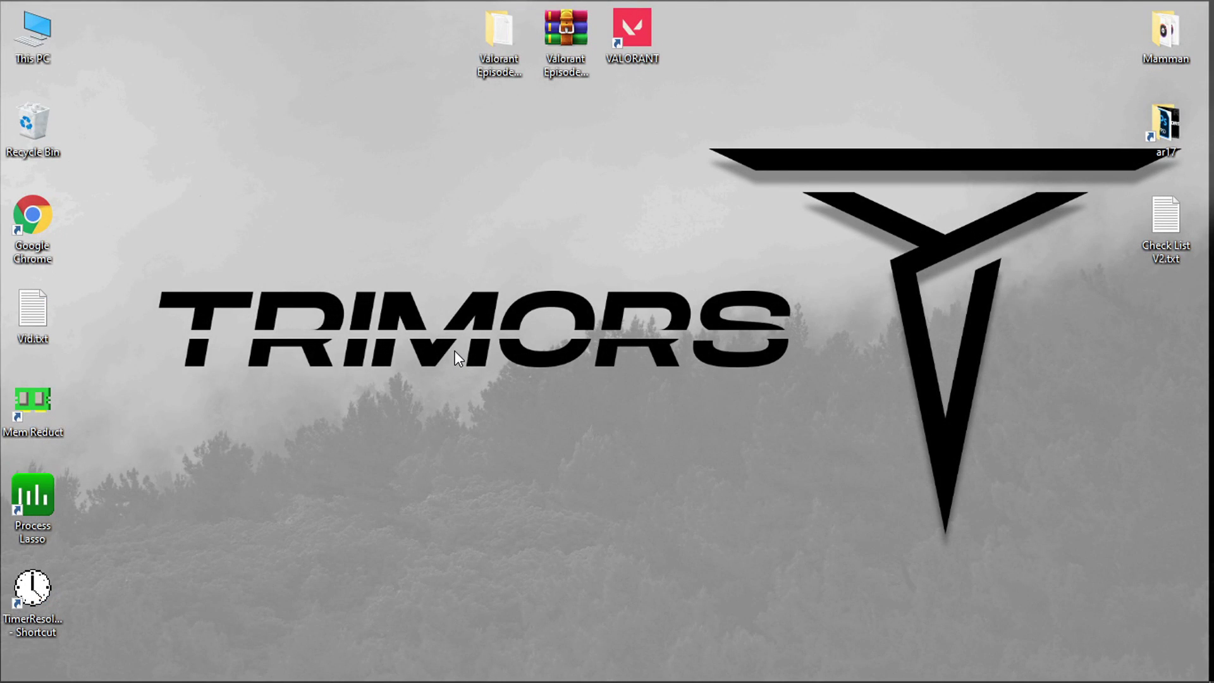
Open the user's local Temp folder by entering %temp% in the Run dialog
{"action": "mouse_move", "coordinate": [19, 678]}
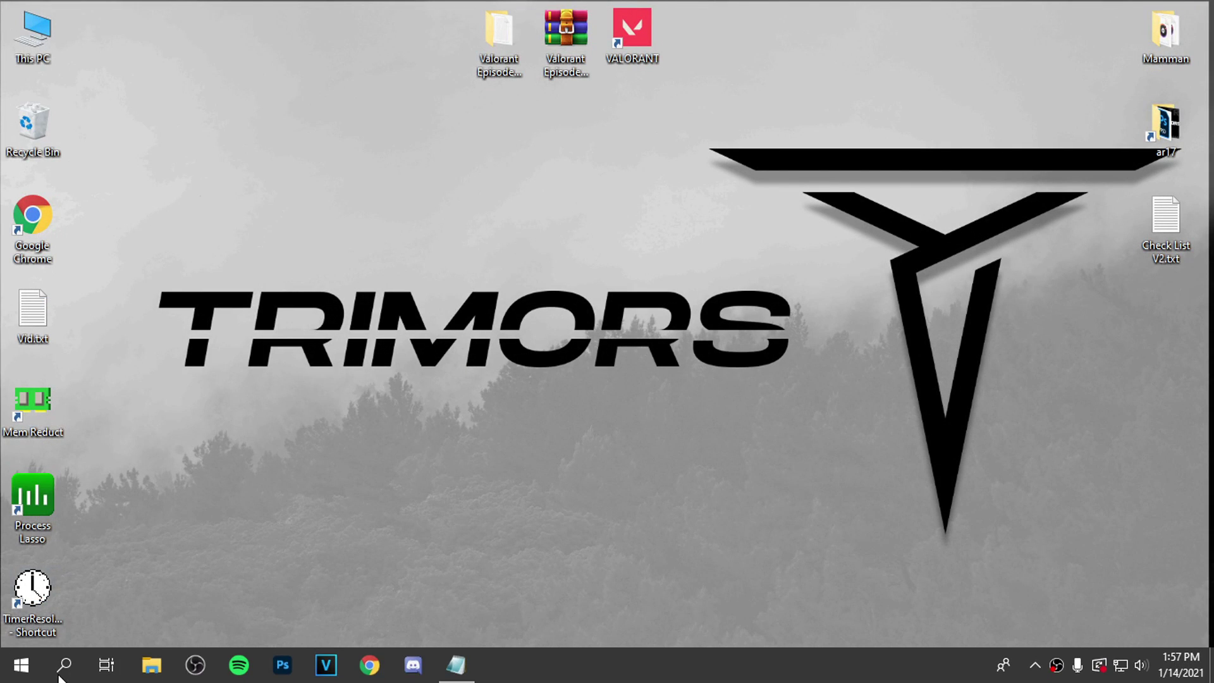
{"action": "left_click", "coordinate": [64, 665]}
{"action": "type", "text": "eun"}
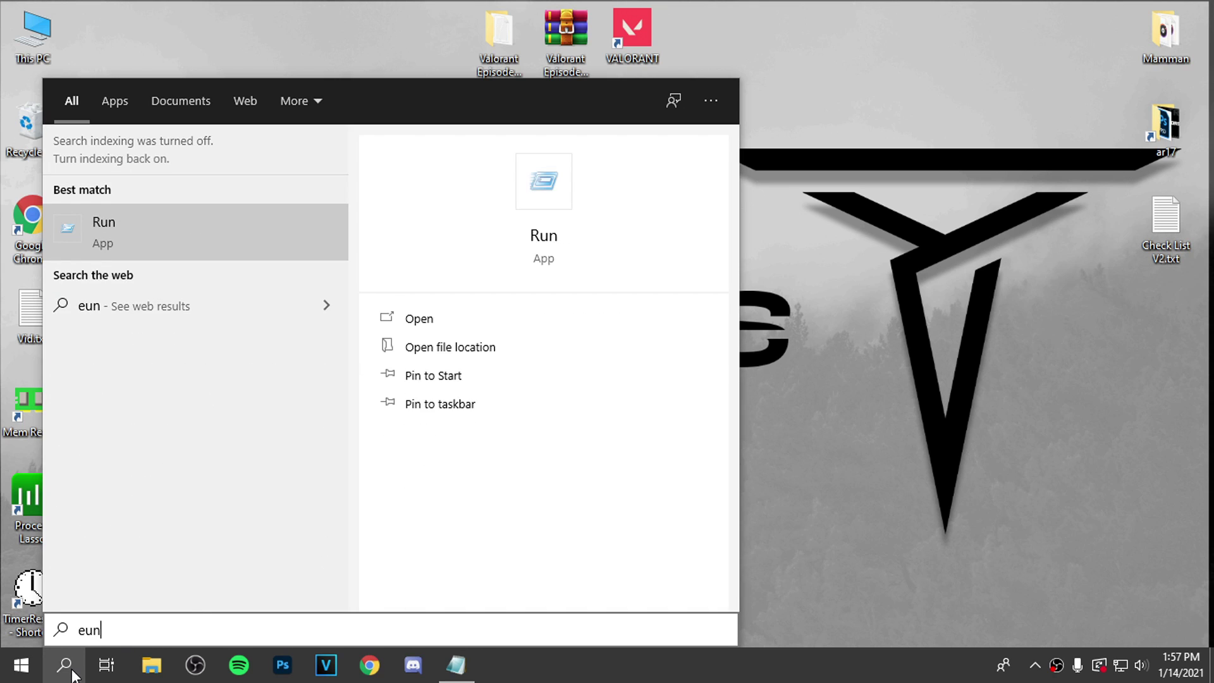
{"action": "left_click", "coordinate": [213, 218]}
{"action": "key", "text": "BackSpace"}
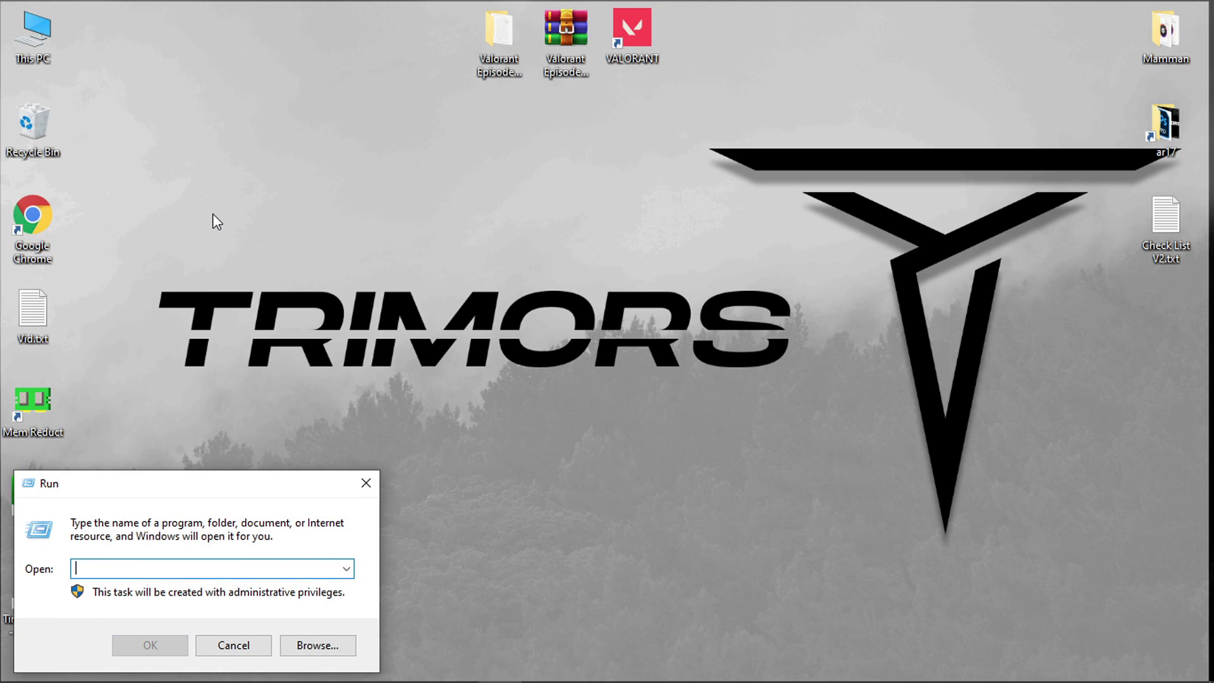
{"action": "type", "text": "%temp%"}
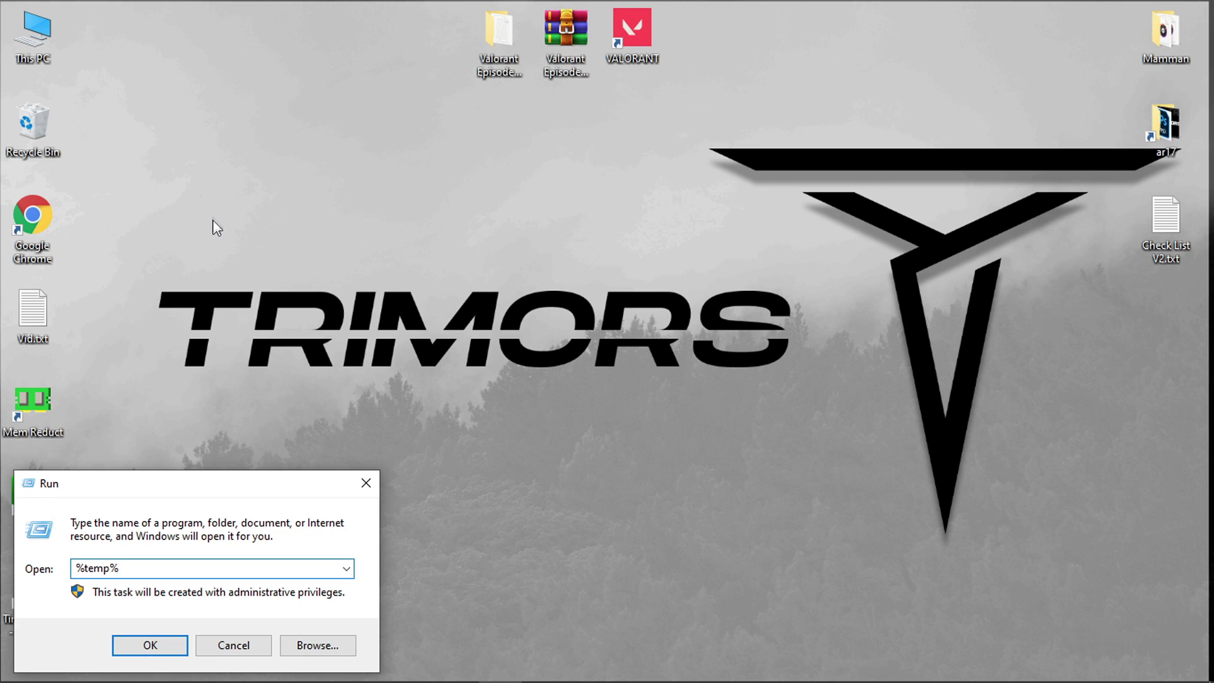
{"action": "left_click", "coordinate": [147, 646]}
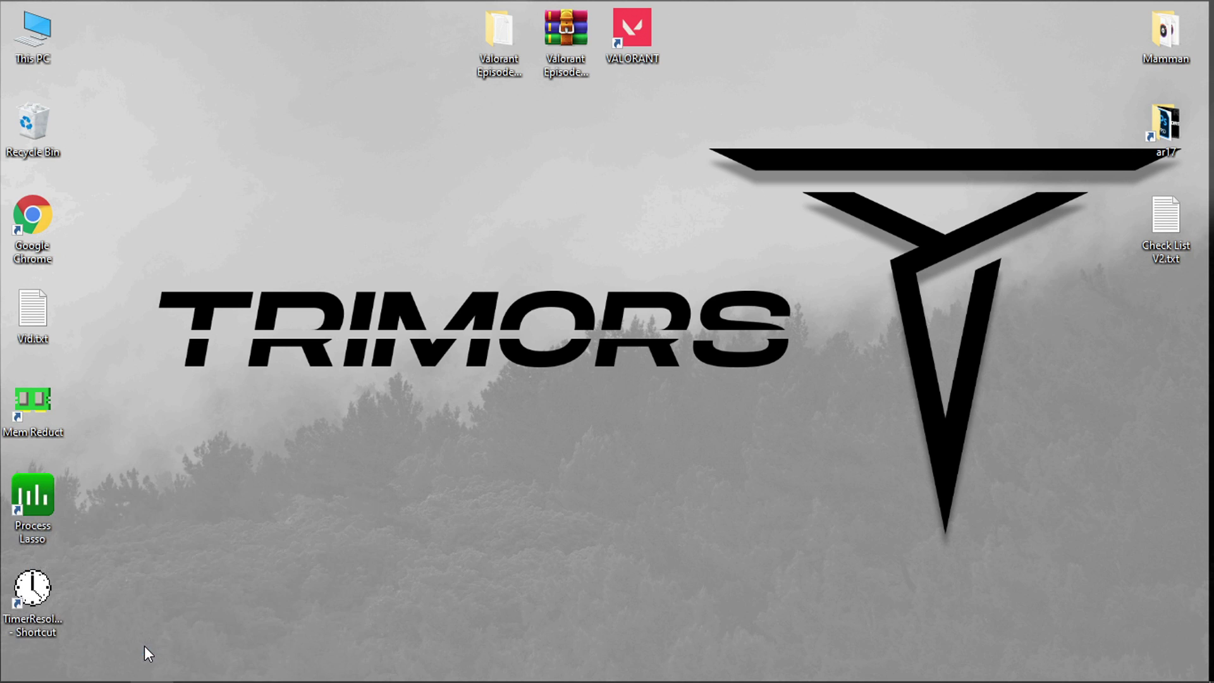
Permanently delete everything in the local AppData Temp folder, skipping all files in use, and close the folder
{"action": "key", "text": "ctrl+a"}
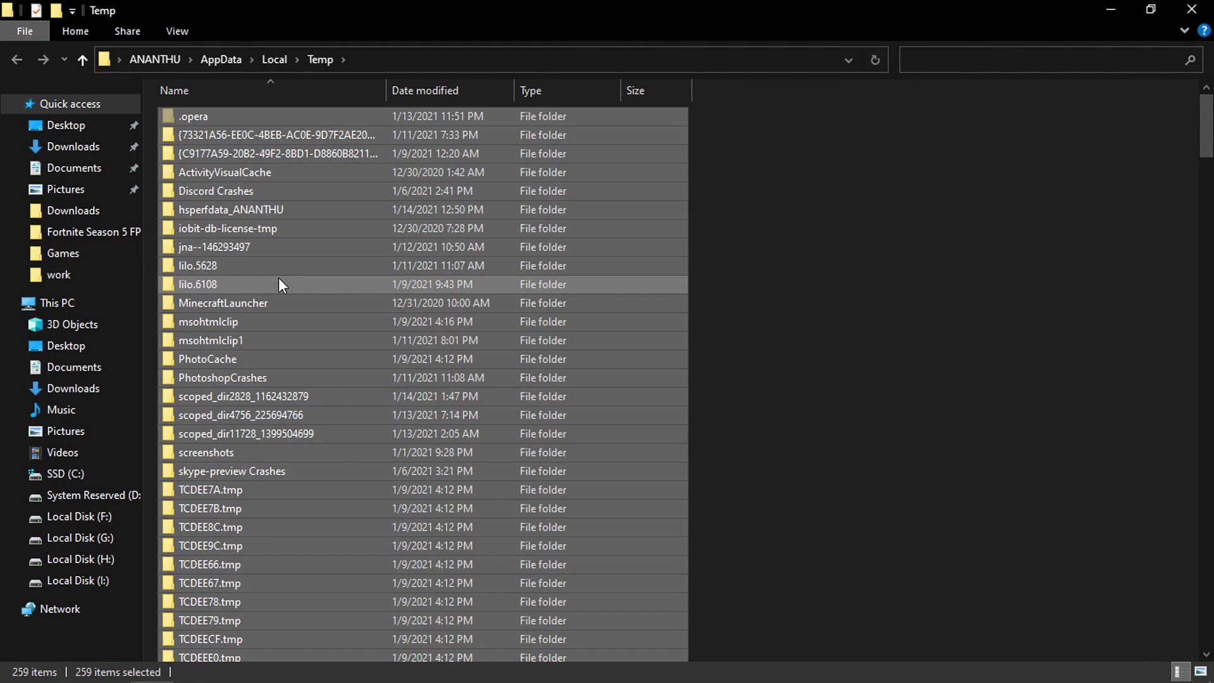
{"action": "key", "text": "shift+Delete"}
{"action": "key", "text": "Return"}
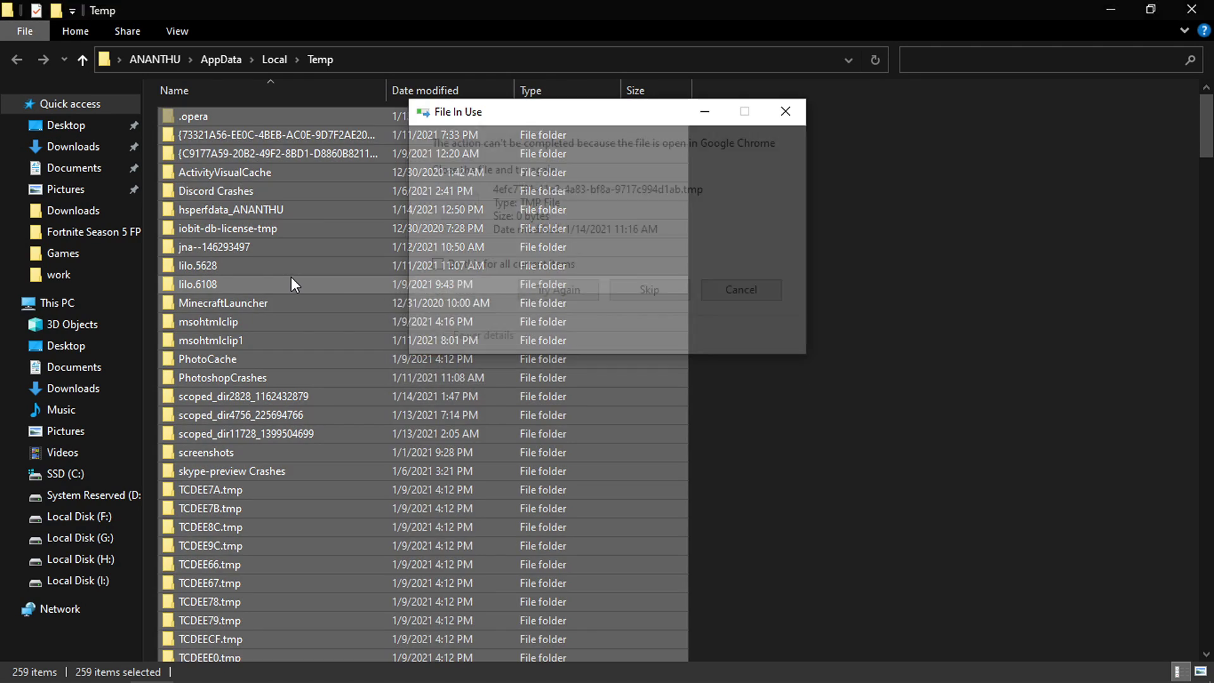
{"action": "left_click", "coordinate": [438, 264]}
{"action": "left_click", "coordinate": [629, 291]}
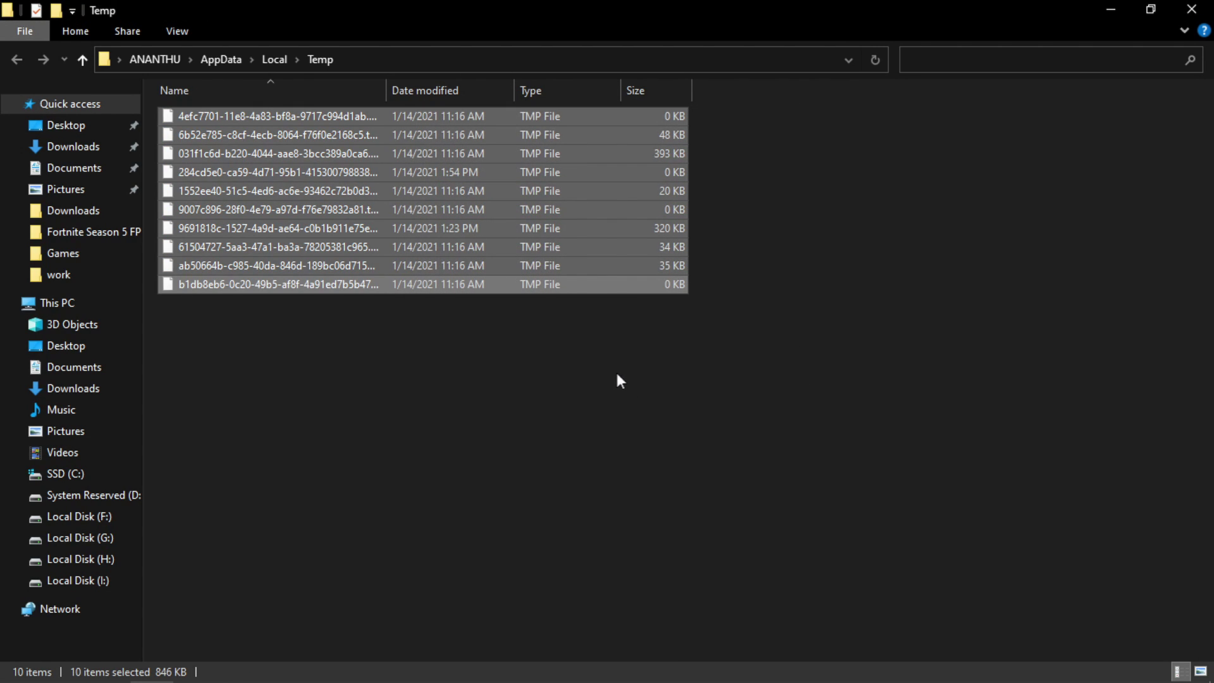
{"action": "left_click", "coordinate": [617, 378]}
{"action": "left_click", "coordinate": [1192, 9]}
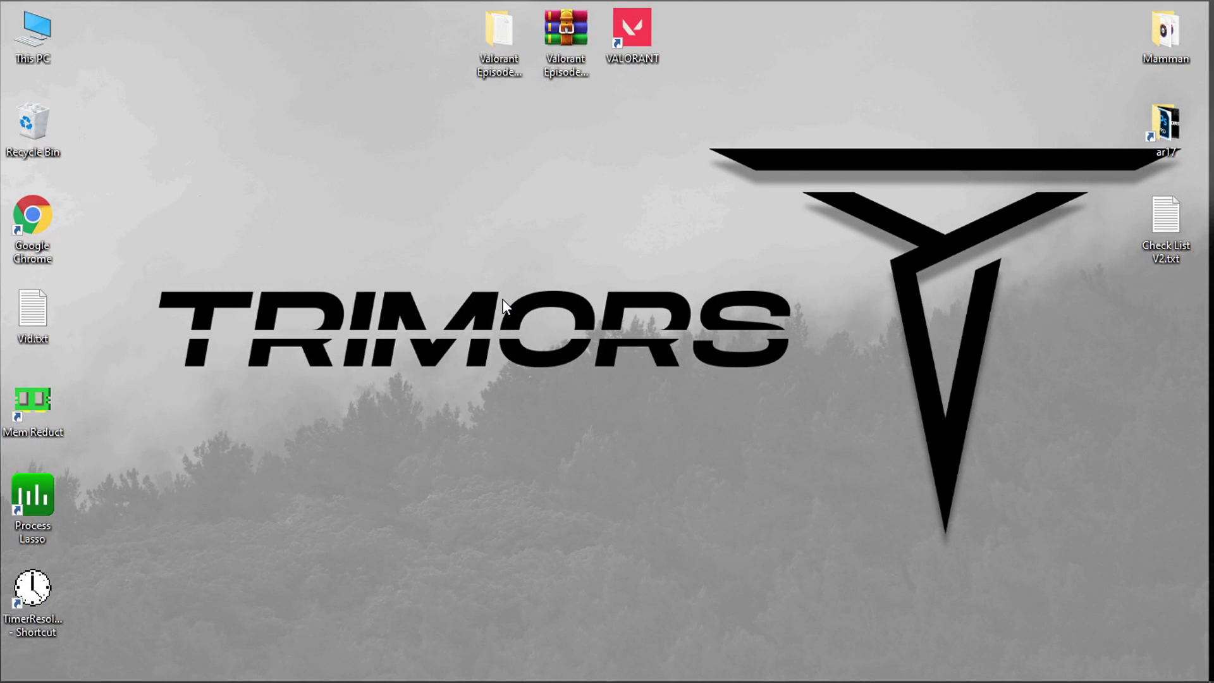
Open the Windows Prefetch folder by running prefetch from the Run dialog
{"action": "key", "text": "super+r"}
{"action": "key", "text": "BackSpace"}
{"action": "type", "text": "prefetch"}
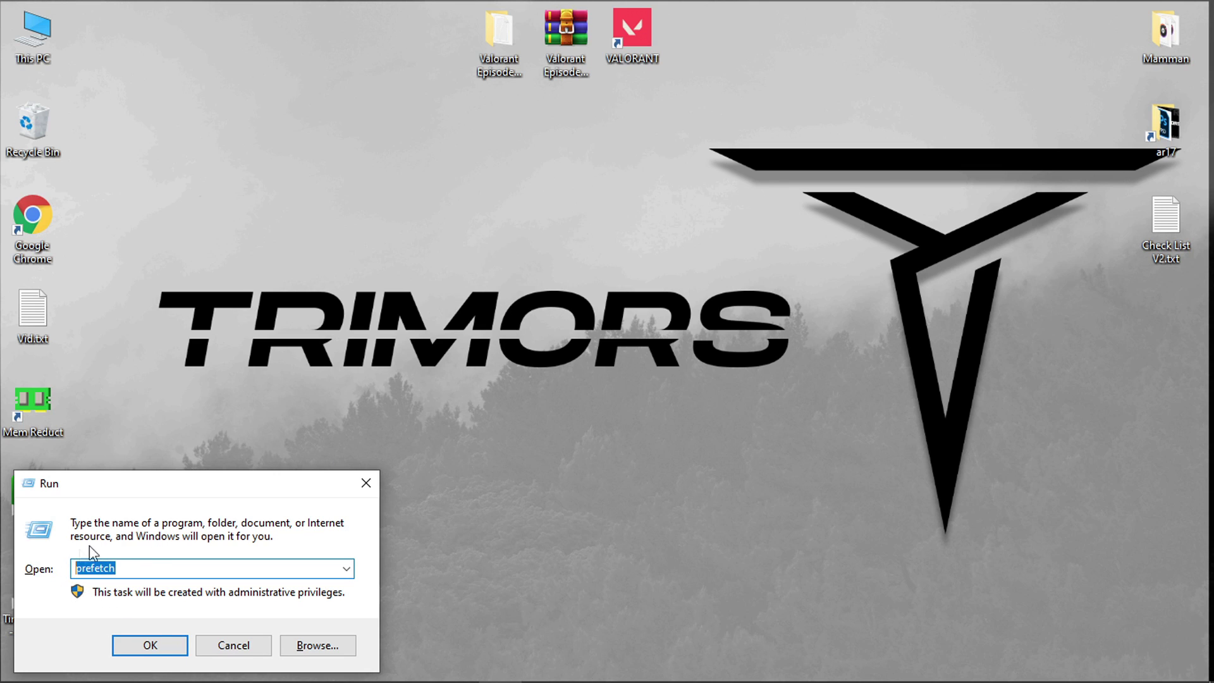
{"action": "left_click", "coordinate": [152, 645]}
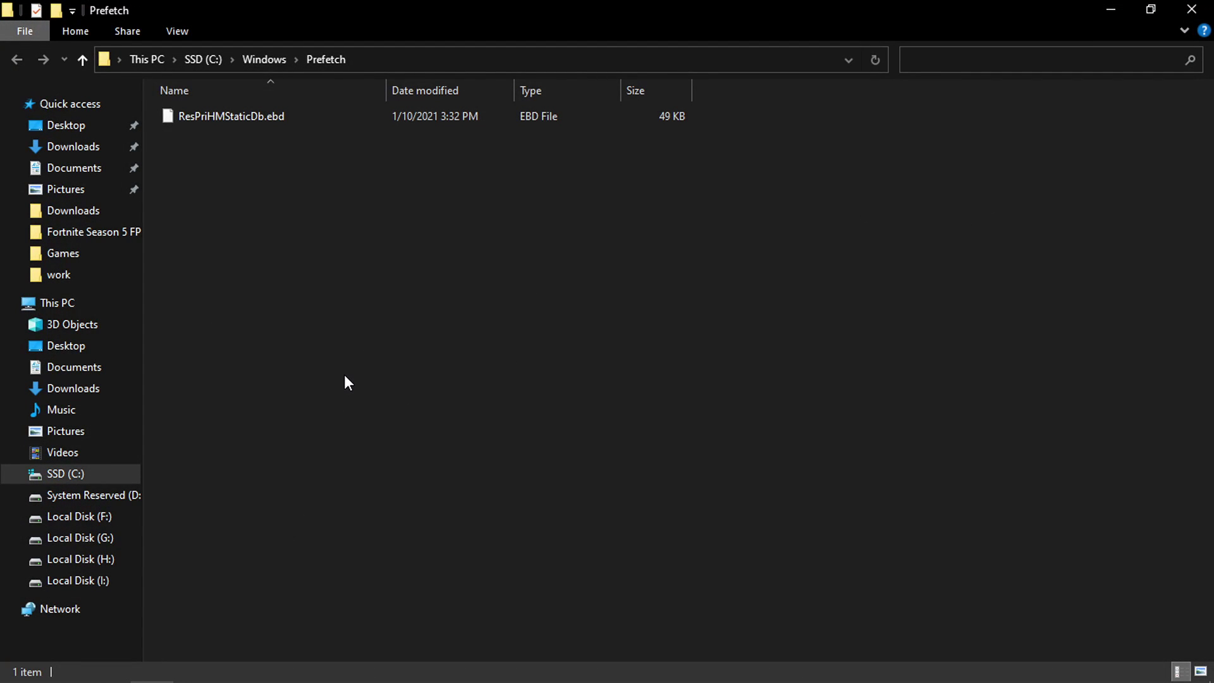
Delete all contents of the Prefetch folder and close its window
{"action": "key", "text": "ctrl+a"}
{"action": "key", "text": "Delete"}
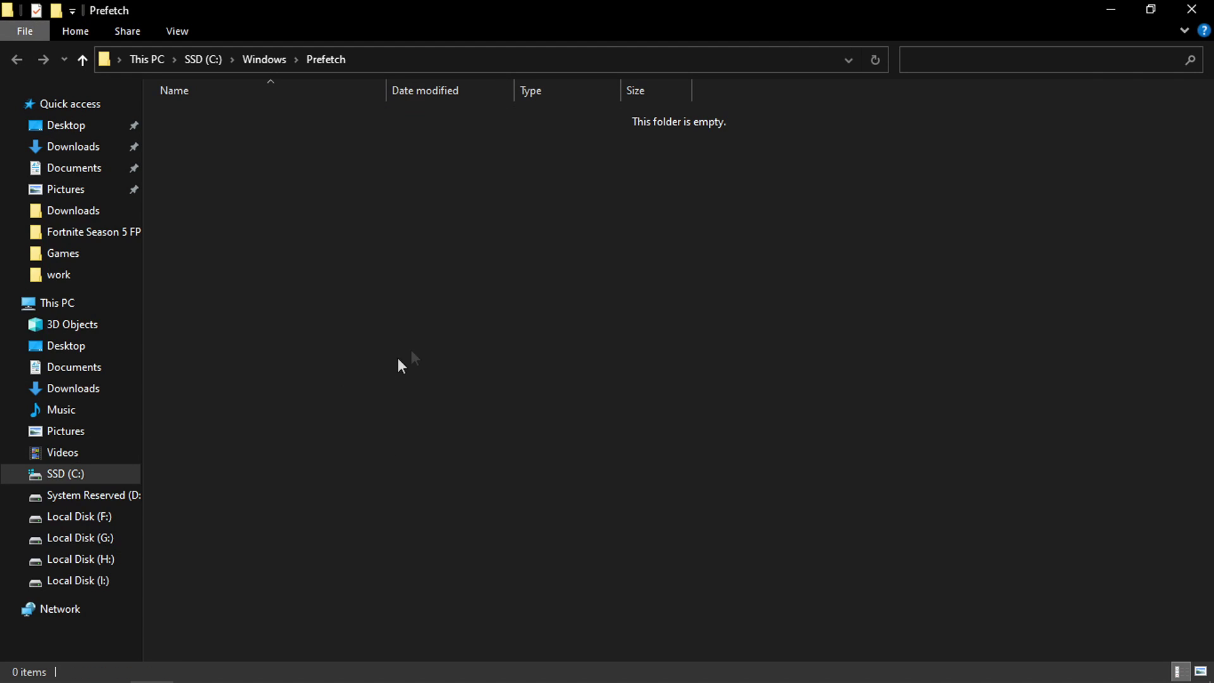
{"action": "left_click", "coordinate": [1192, 8]}
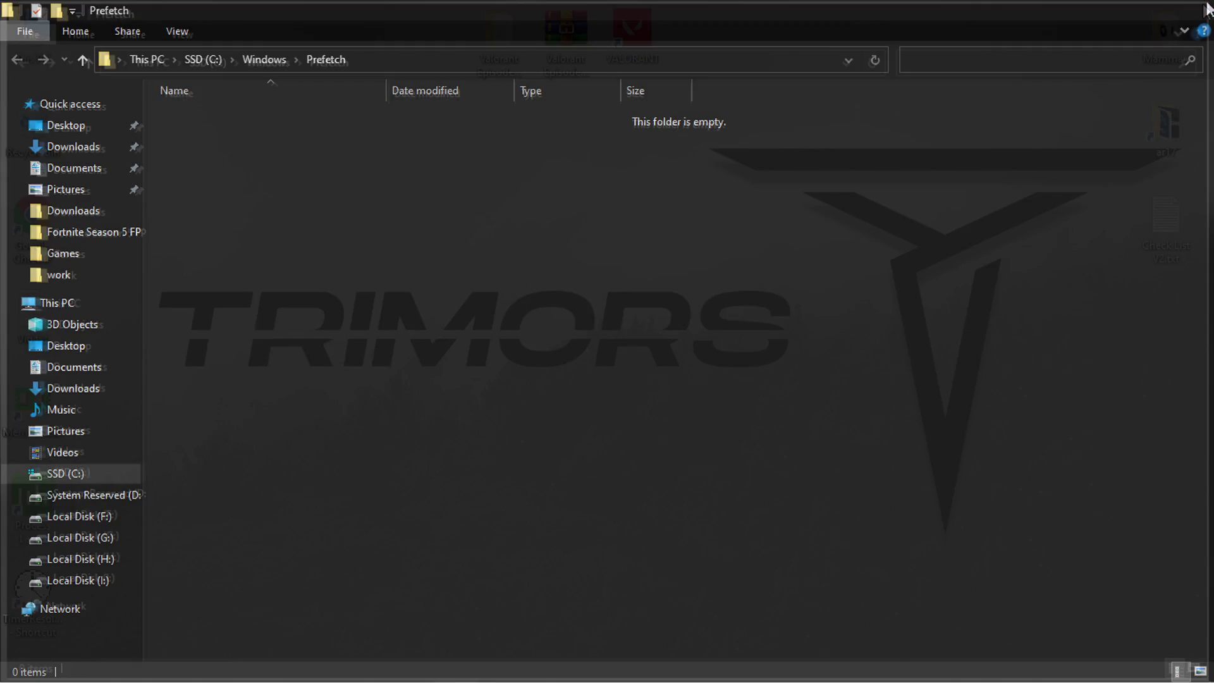